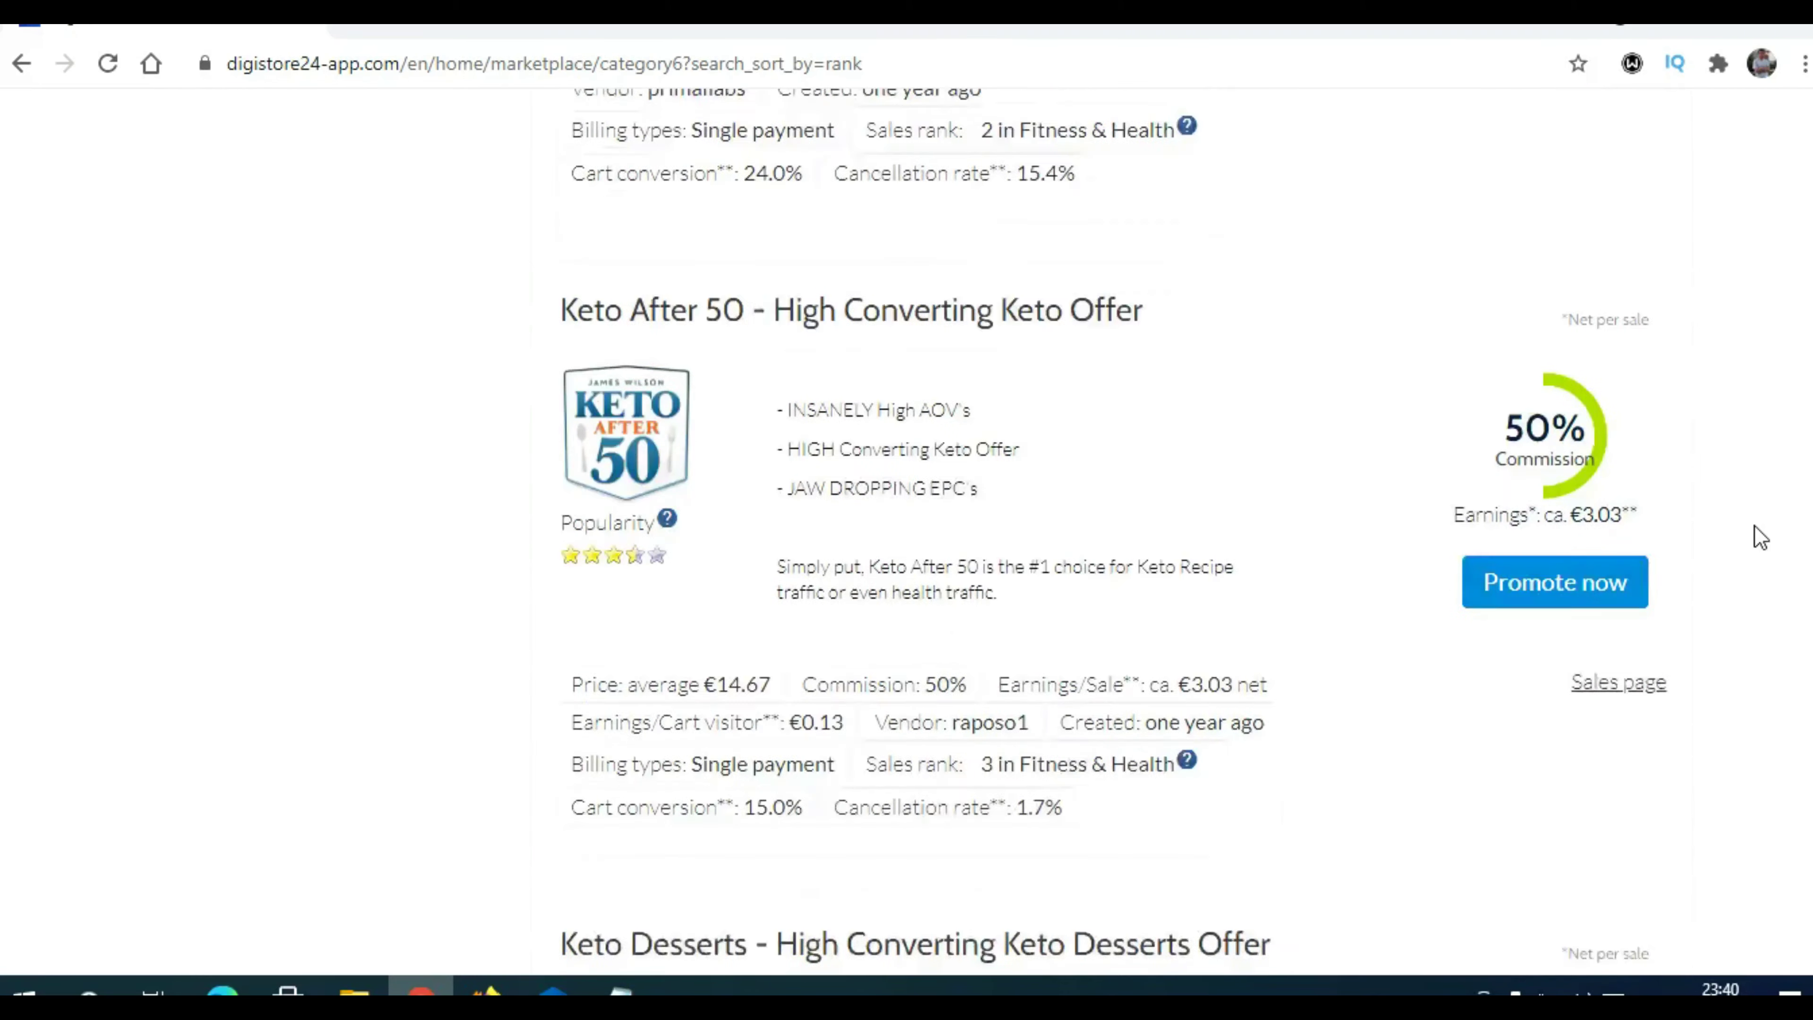
scroll(1754, 527, "down", 2)
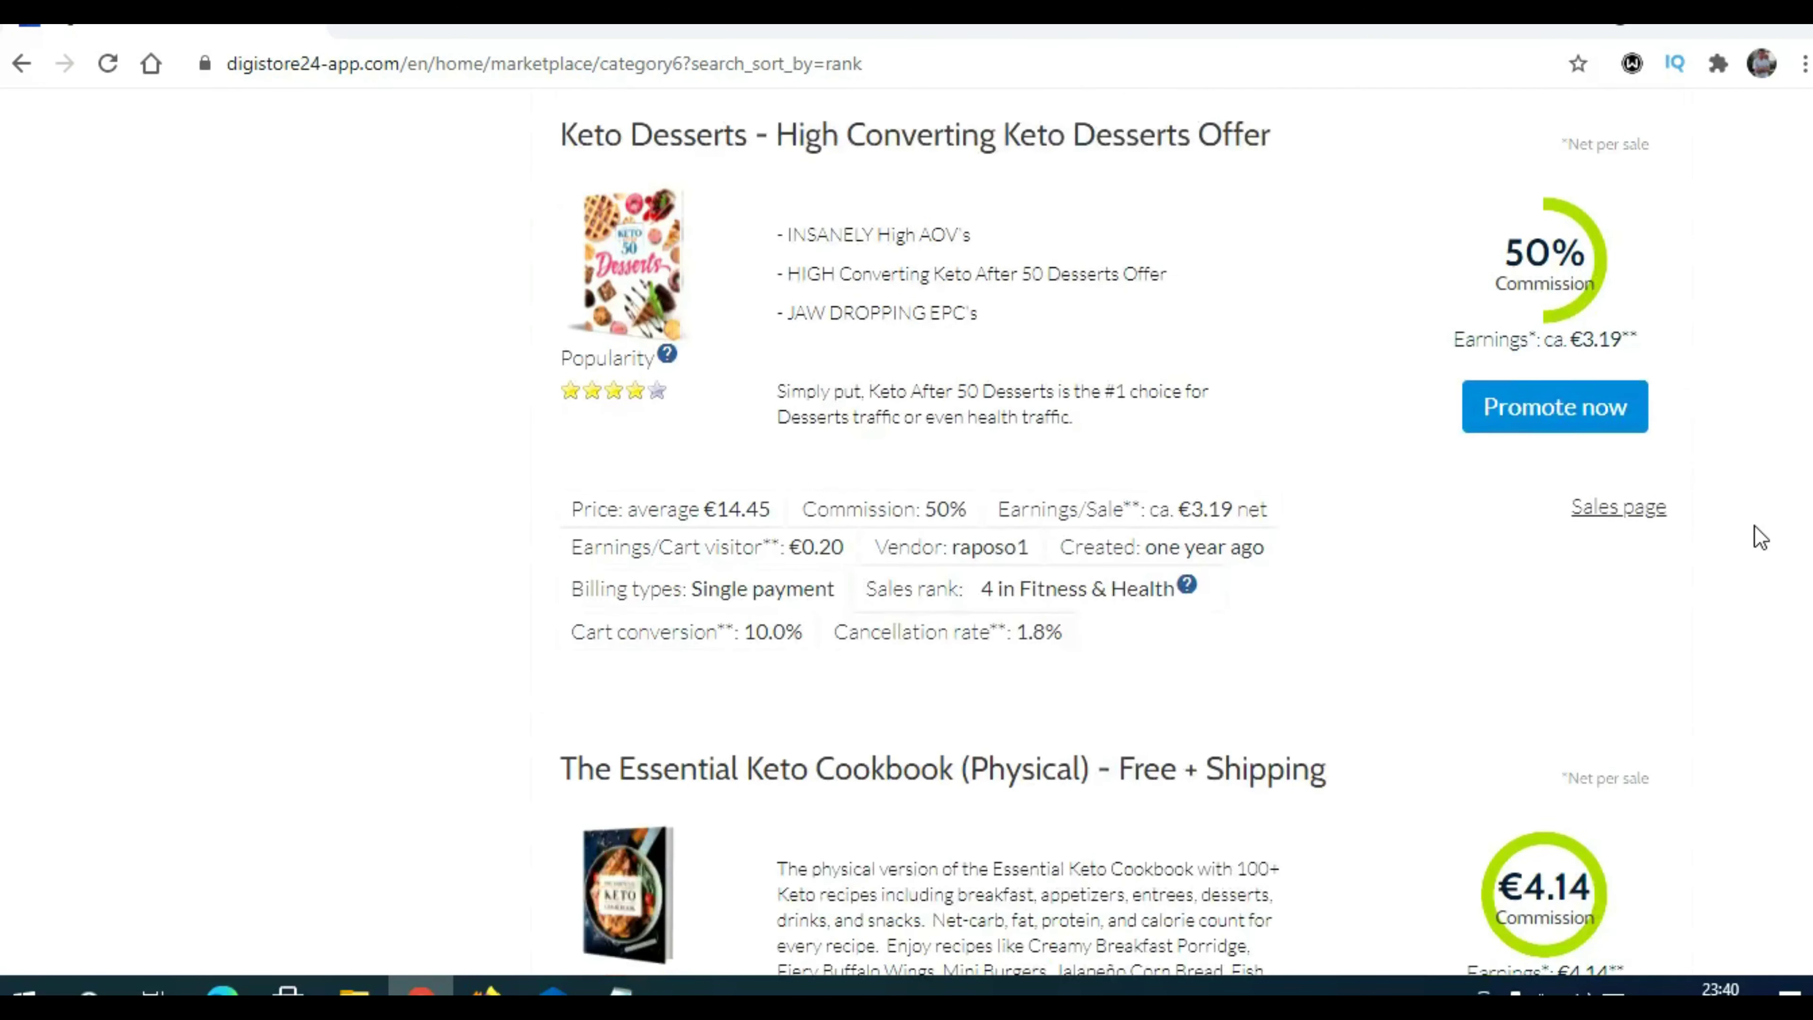
Open the Keto Desserts sales page from its Digistore24 listing, noting its €3.19 earnings per sale
scroll(1754, 524, "up", 2)
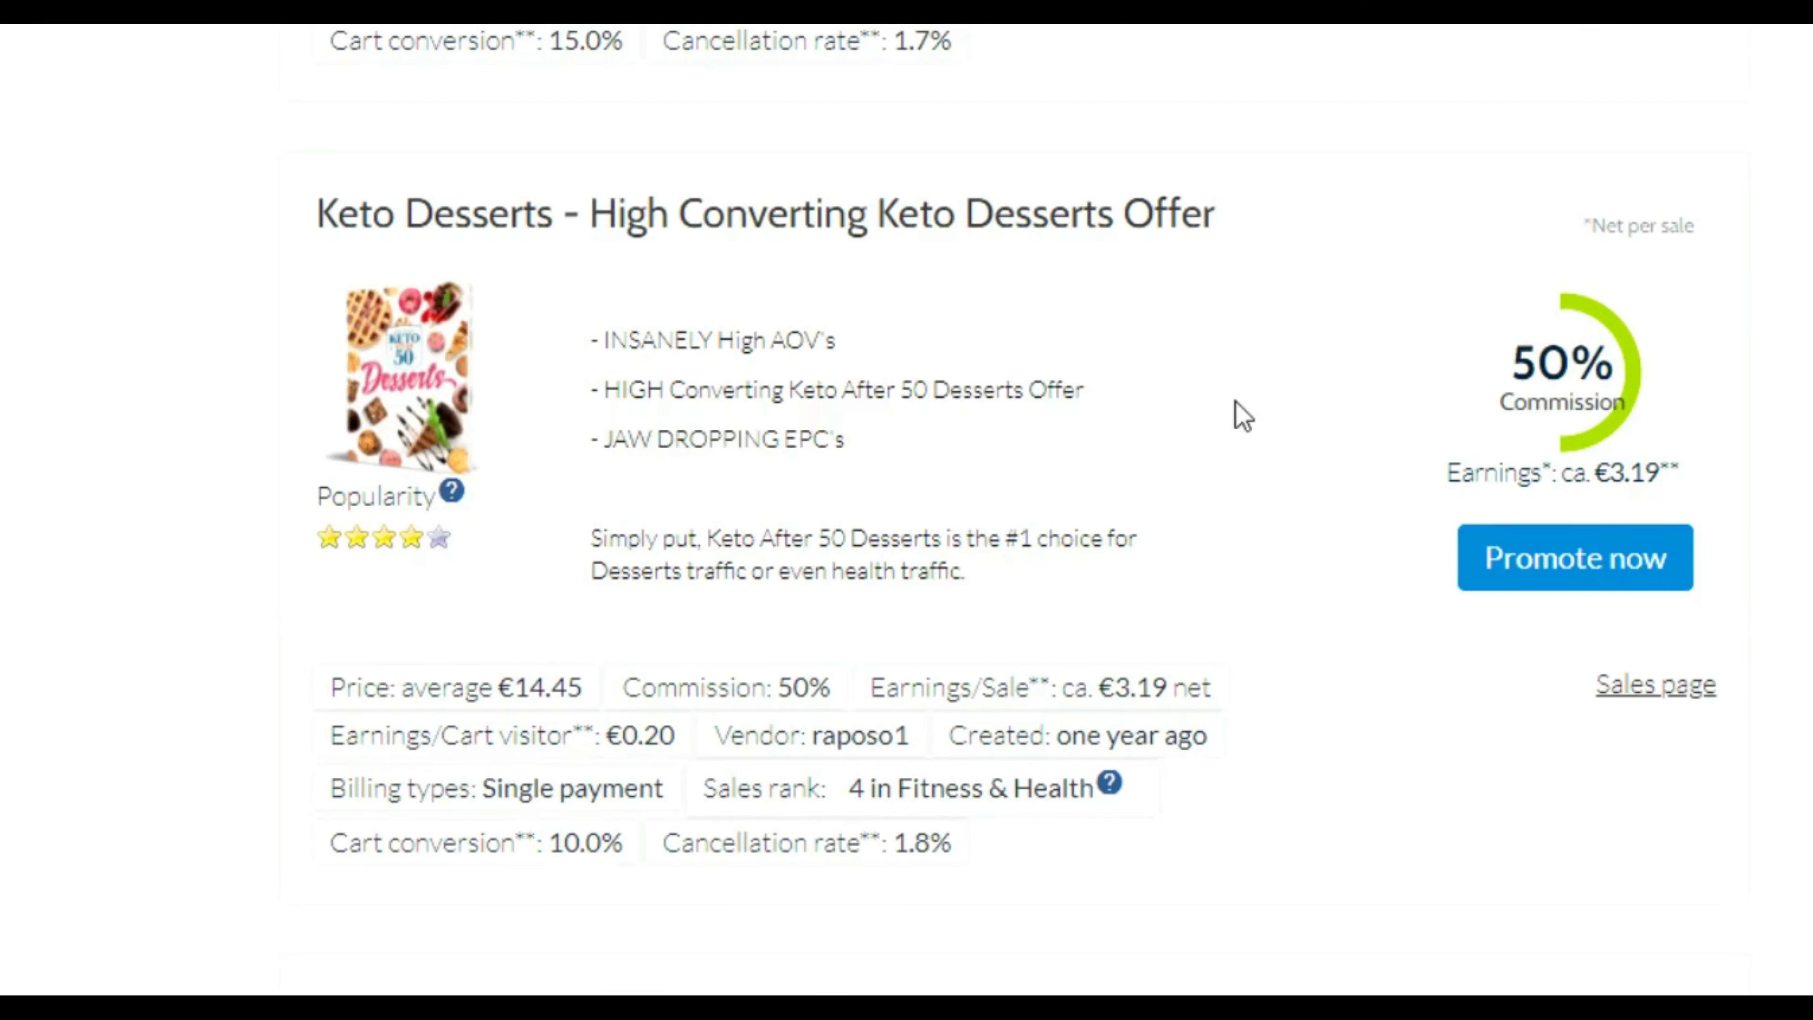
left_click_drag(321, 203, 570, 217)
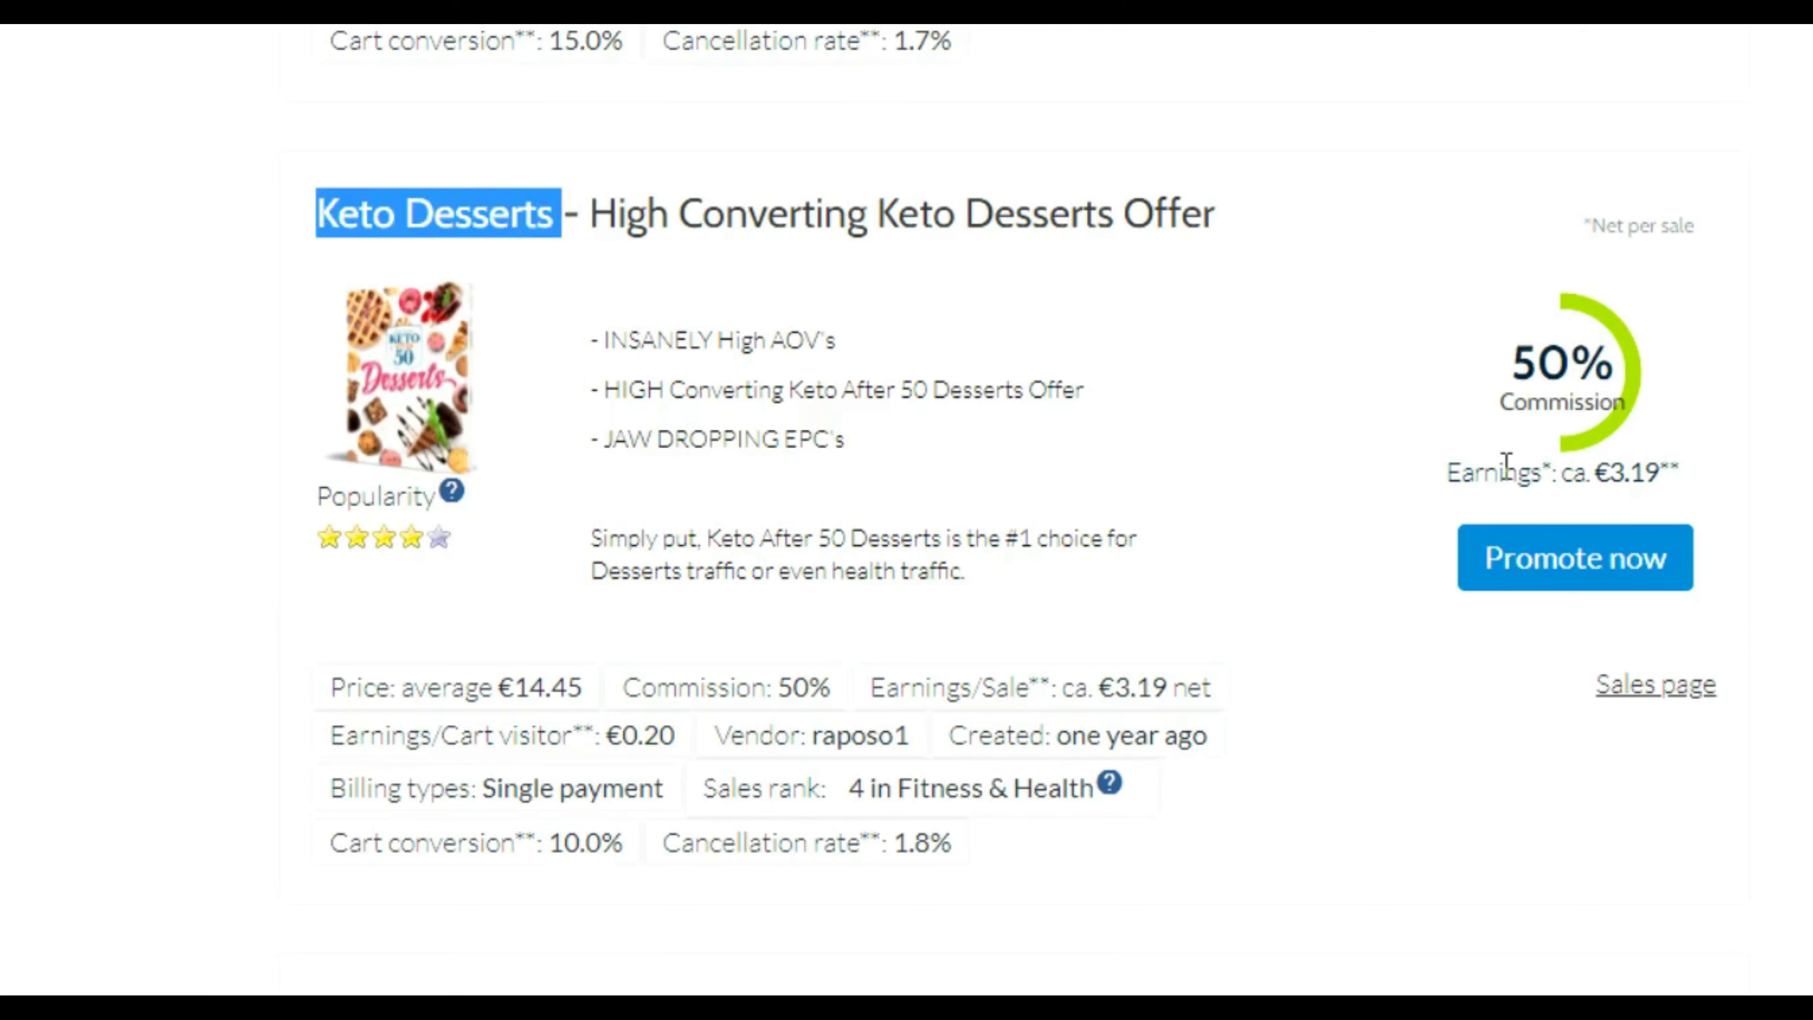
left_click_drag(1586, 475, 1687, 473)
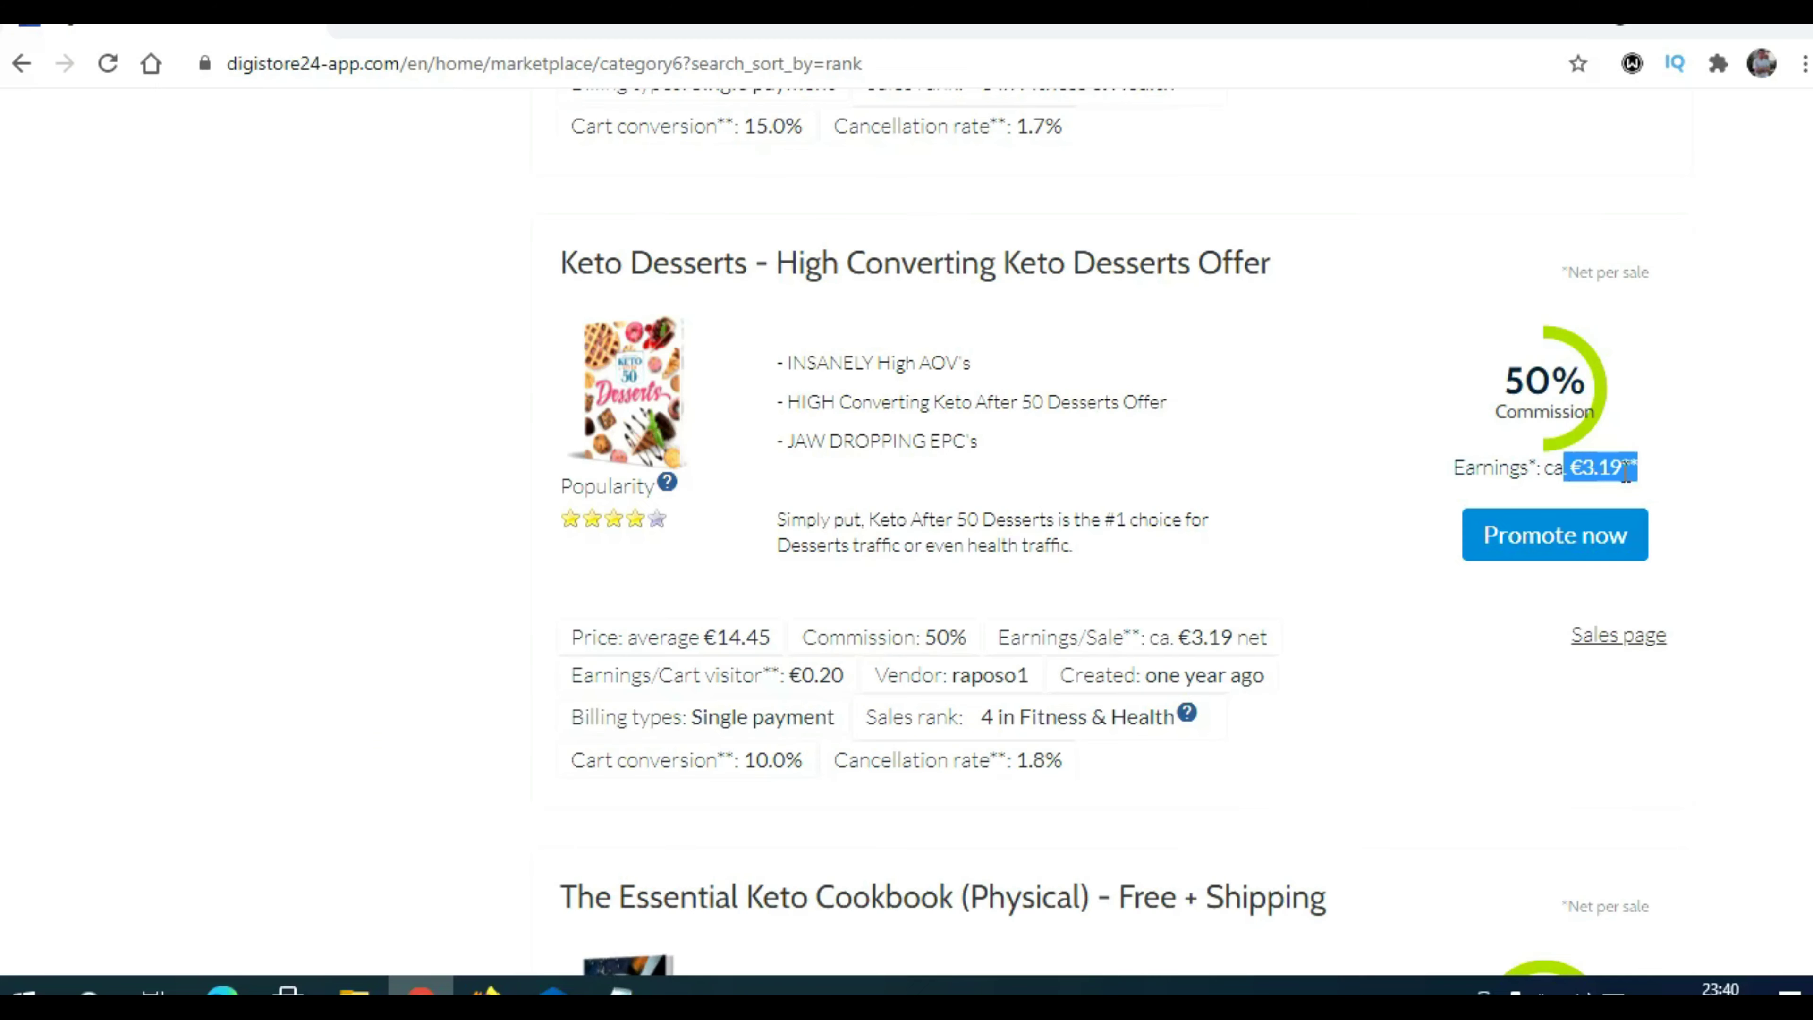
left_click(1621, 641)
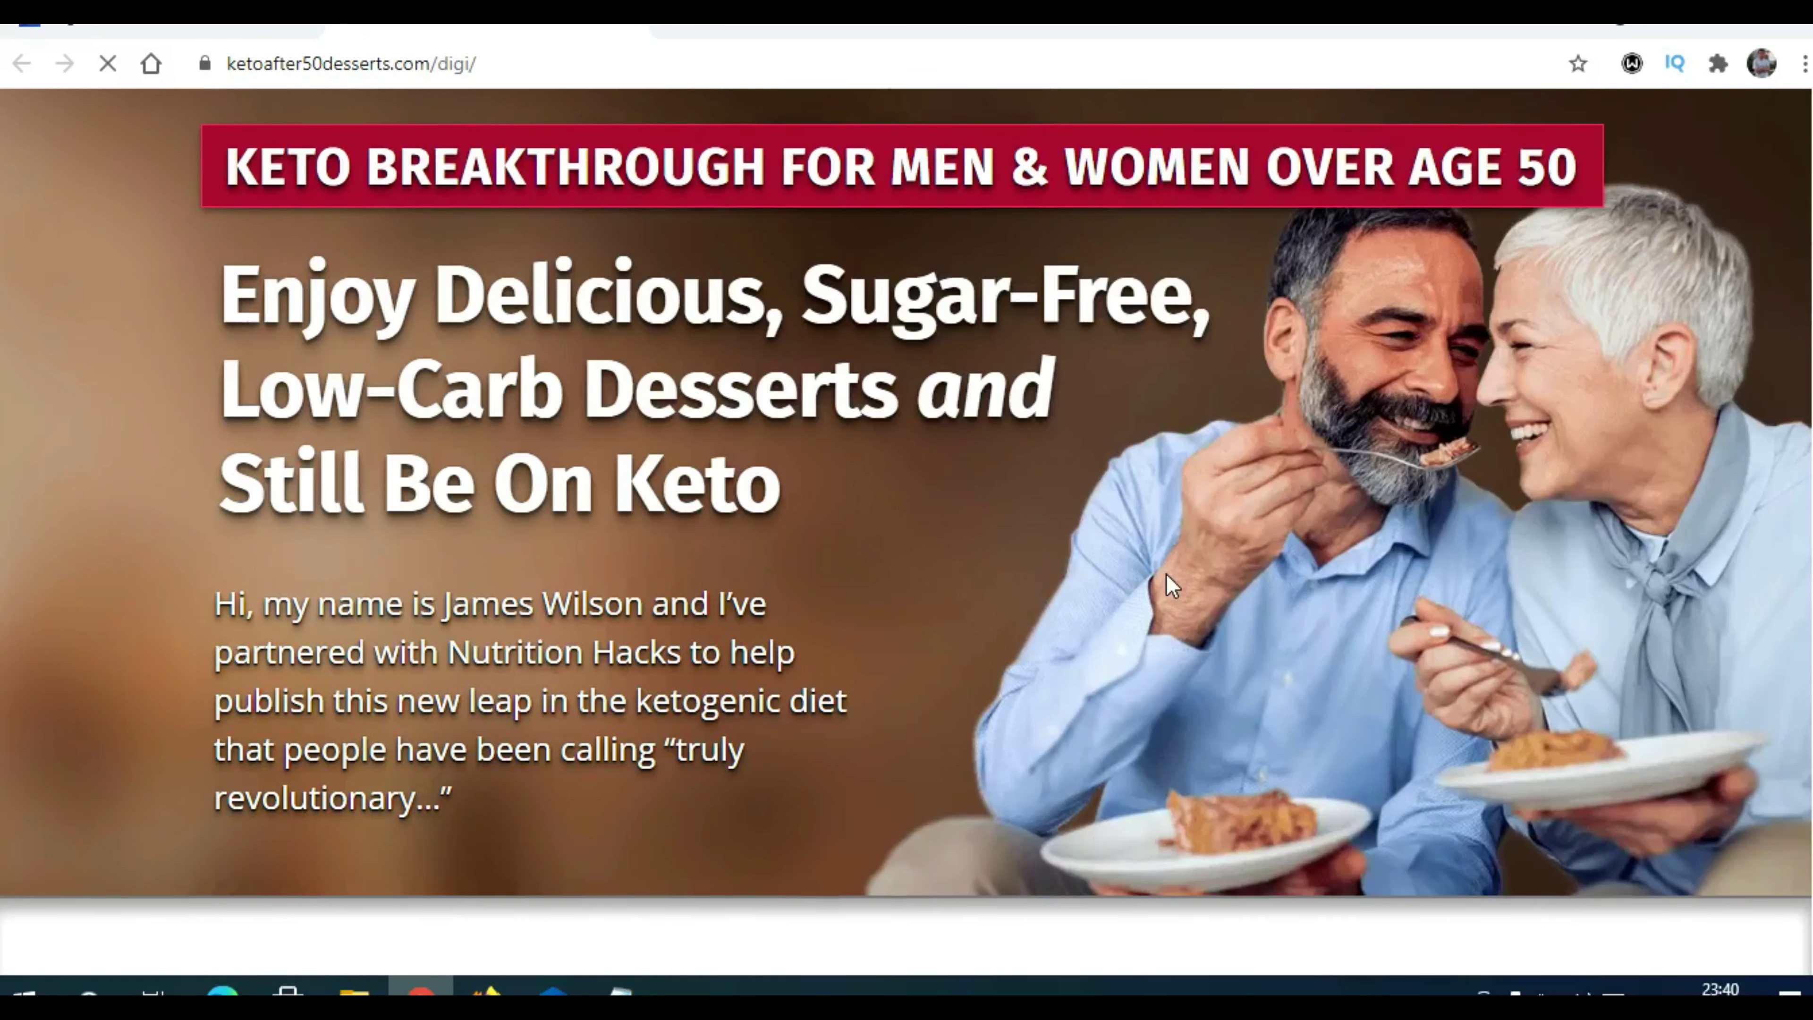
Scroll through the Keto After 50 Desserts sales page, then return to the Linktree admin
scroll(1169, 582, "down", 10)
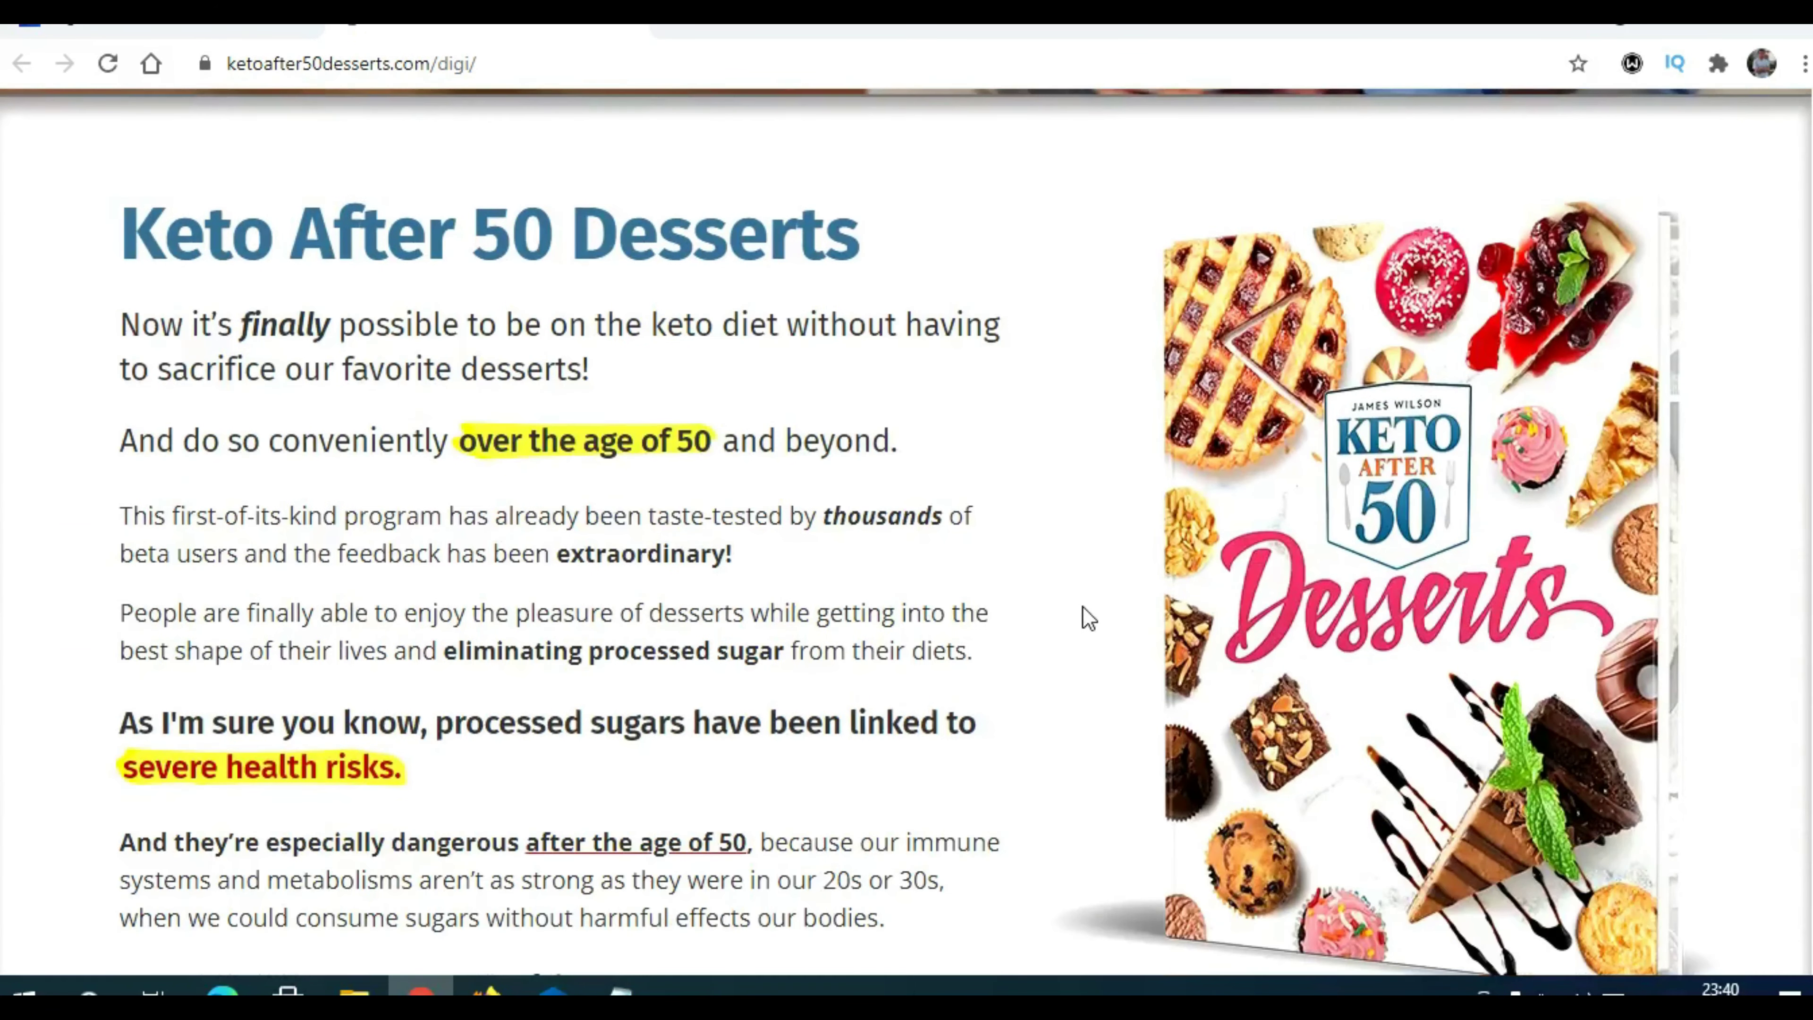
scroll(1097, 603, "down", 15)
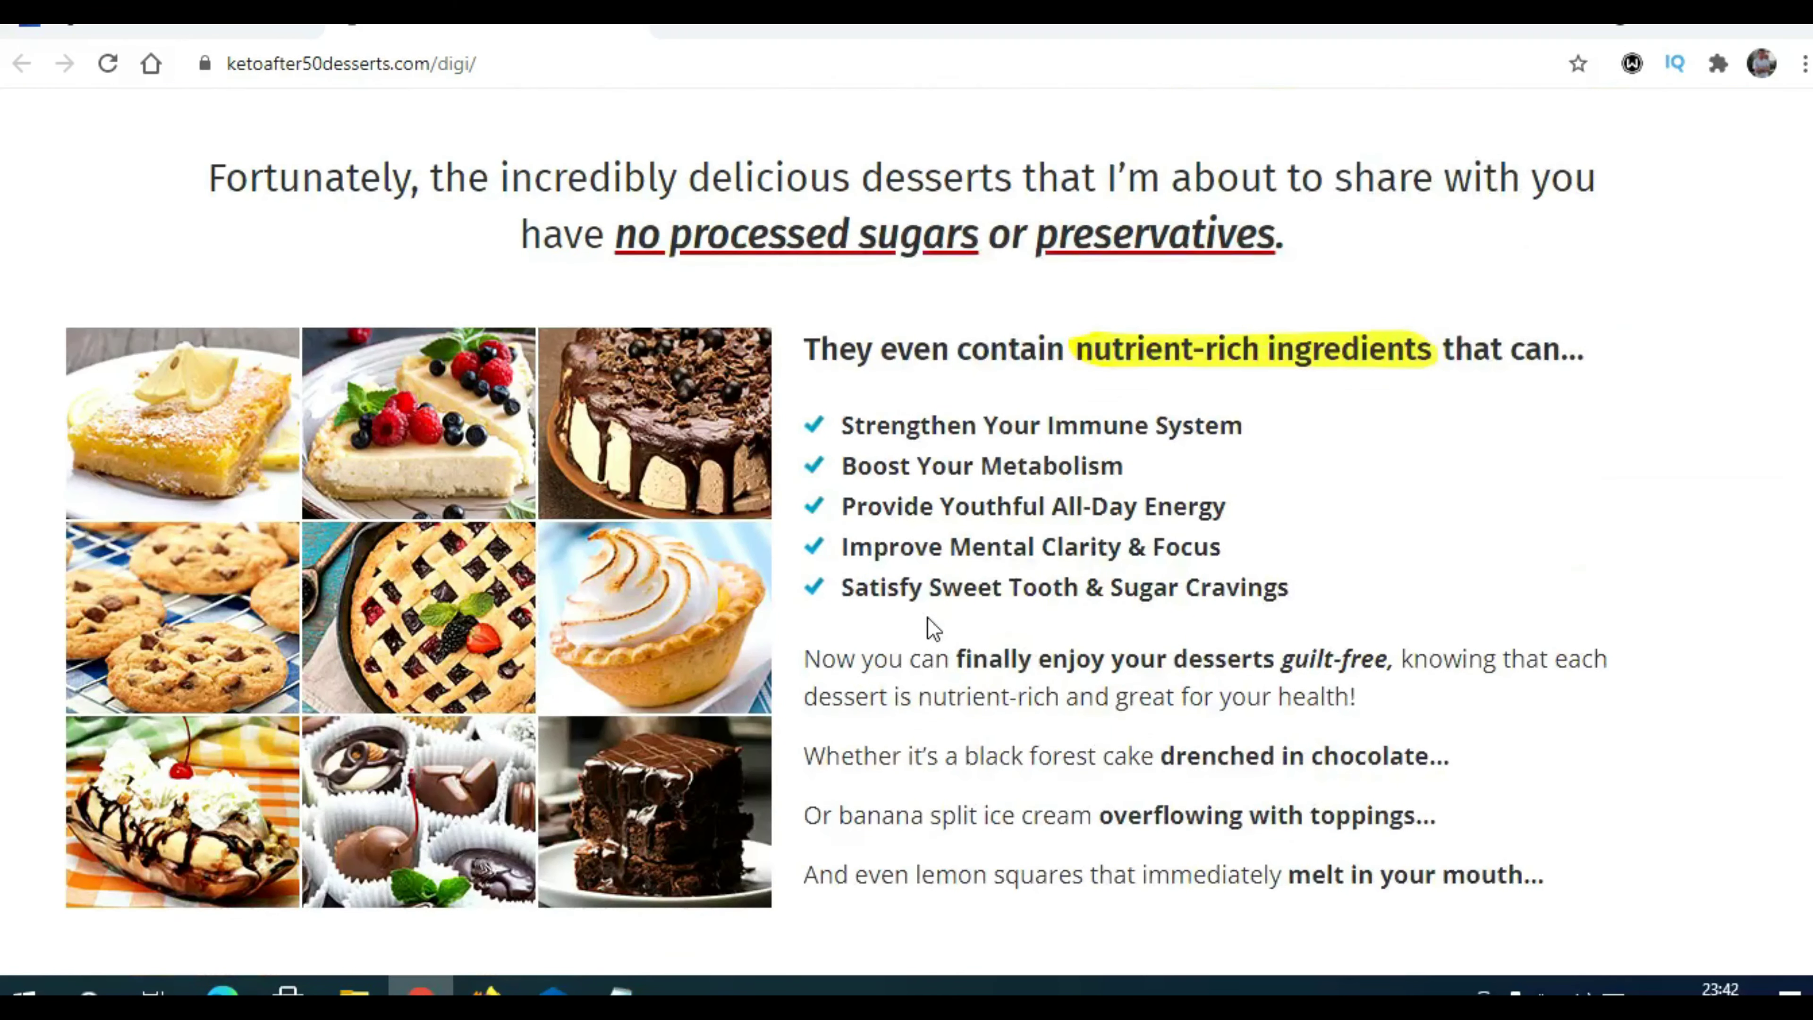
left_click(507, 991)
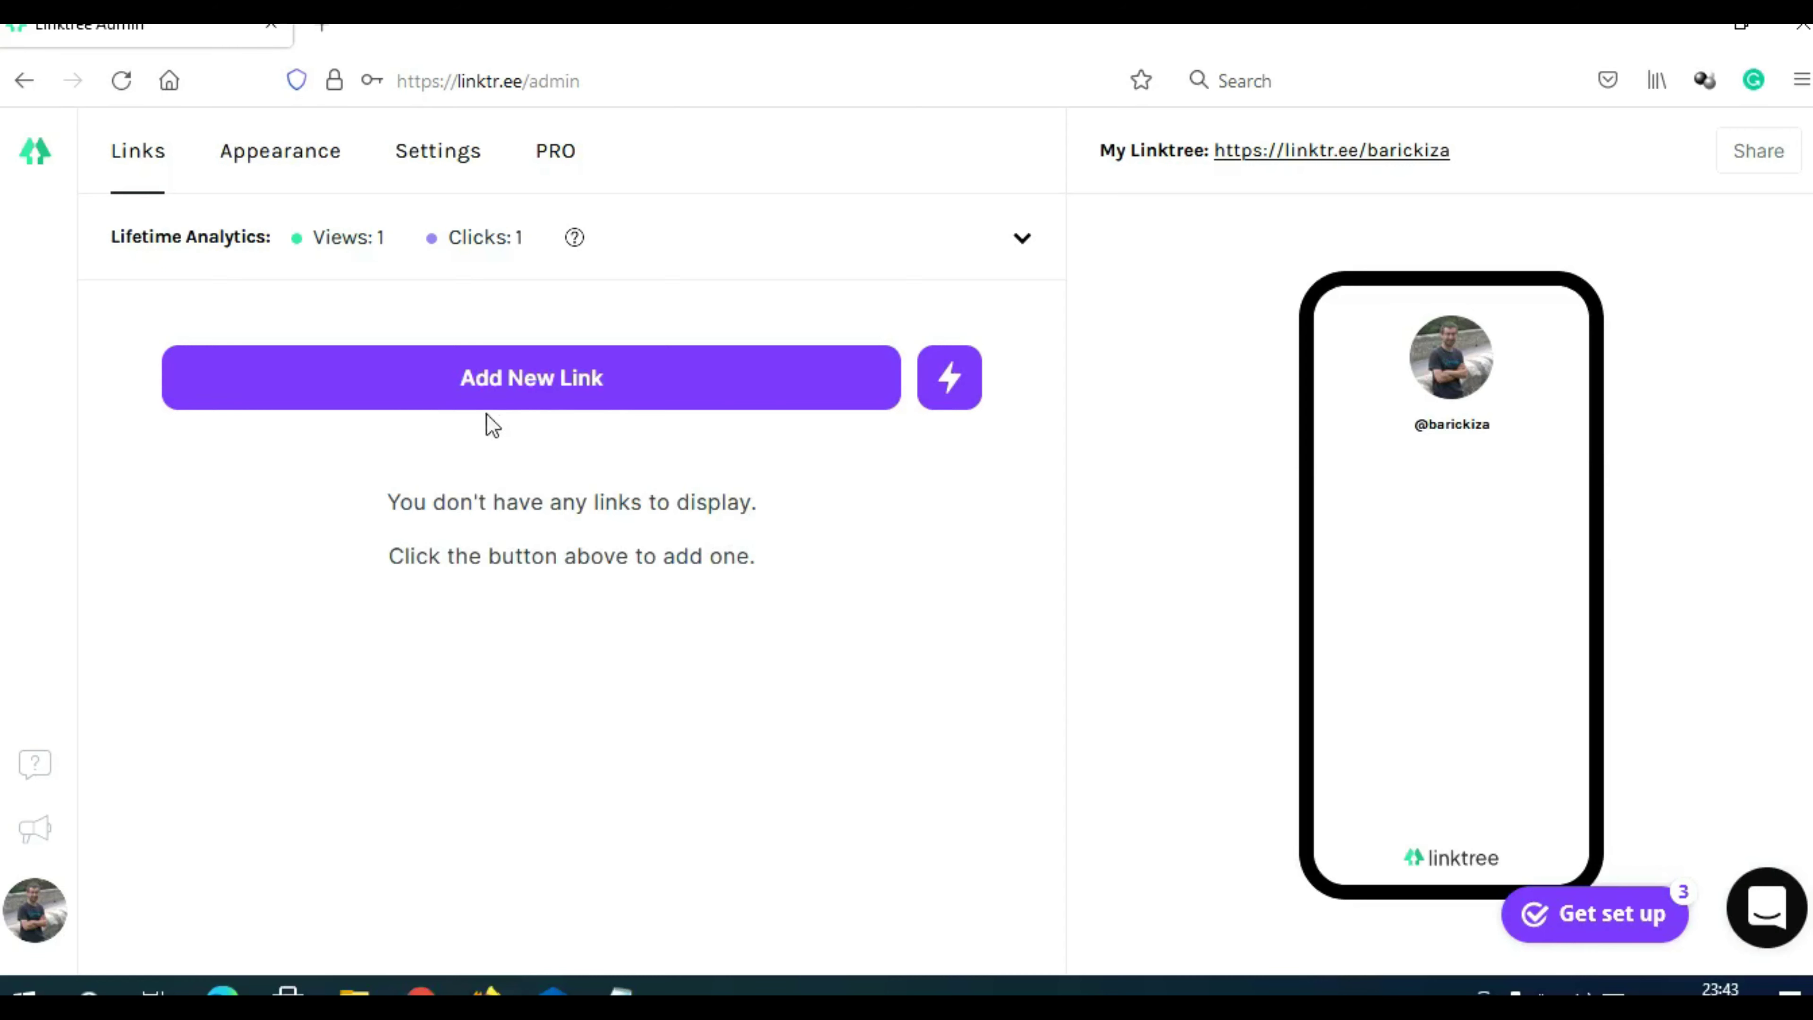
Add a Linktree link titled with the sales page headline copied from Chrome
left_click(546, 395)
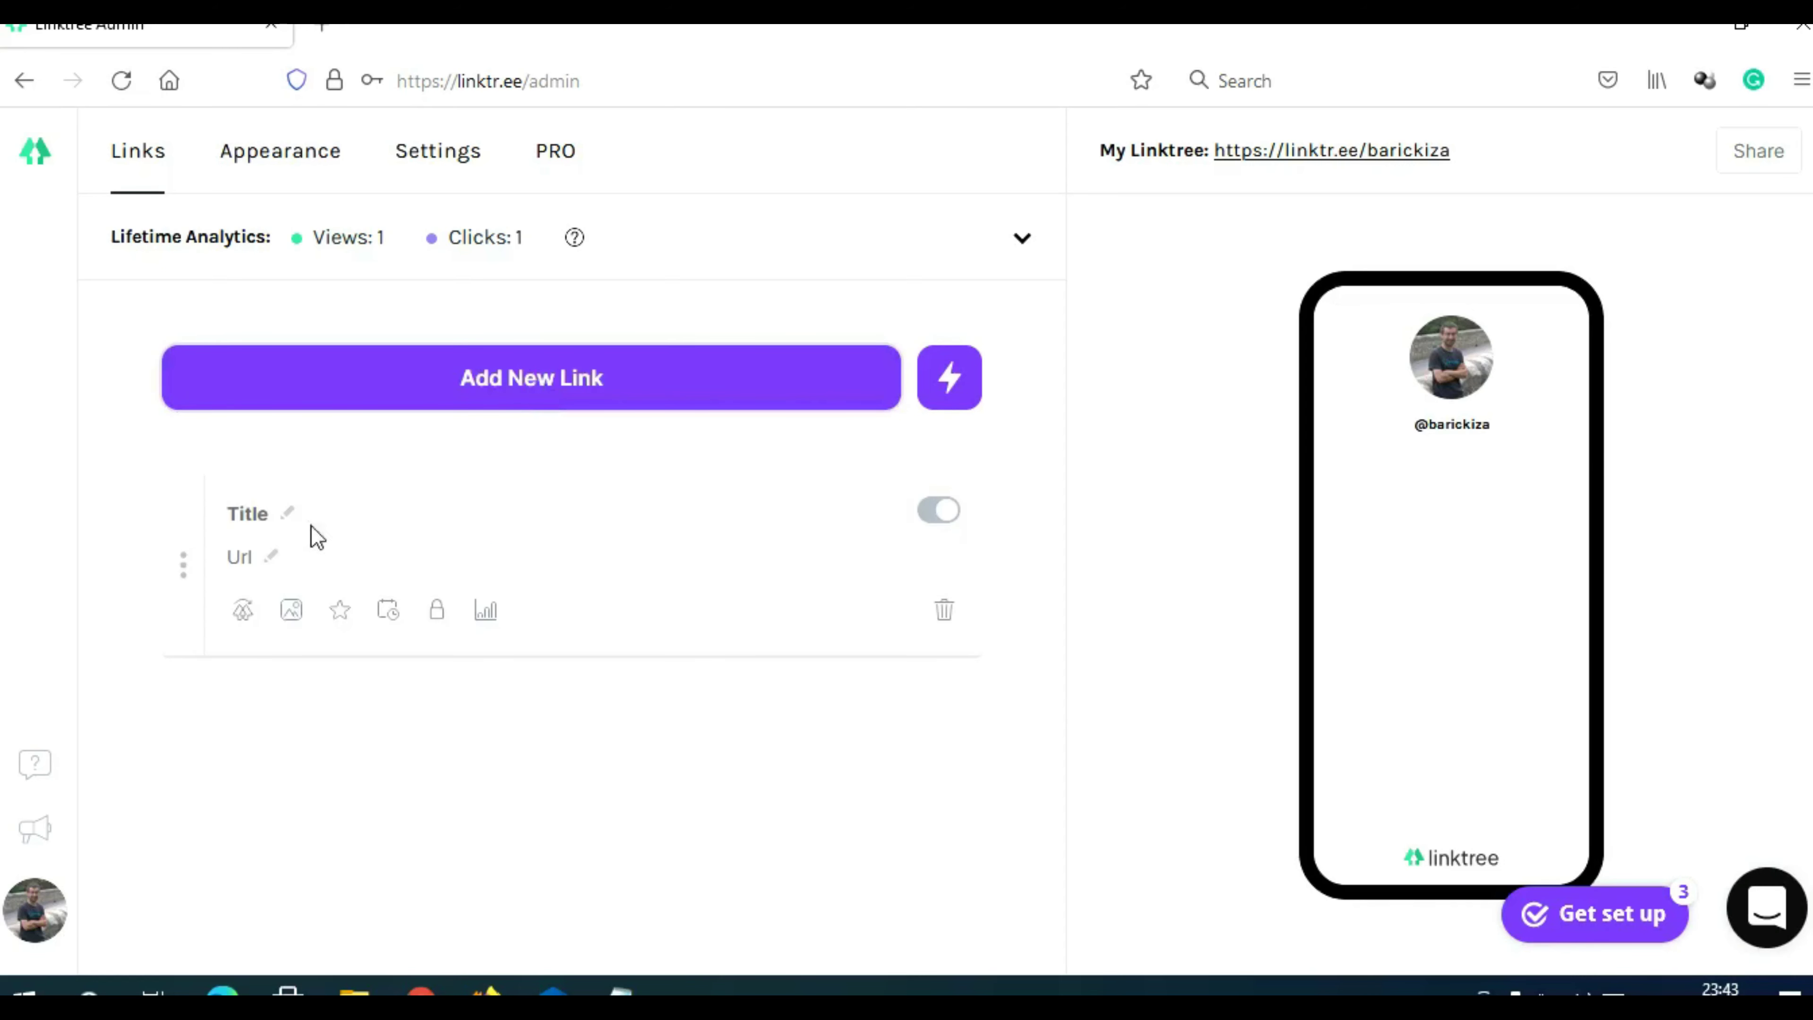
left_click(421, 989)
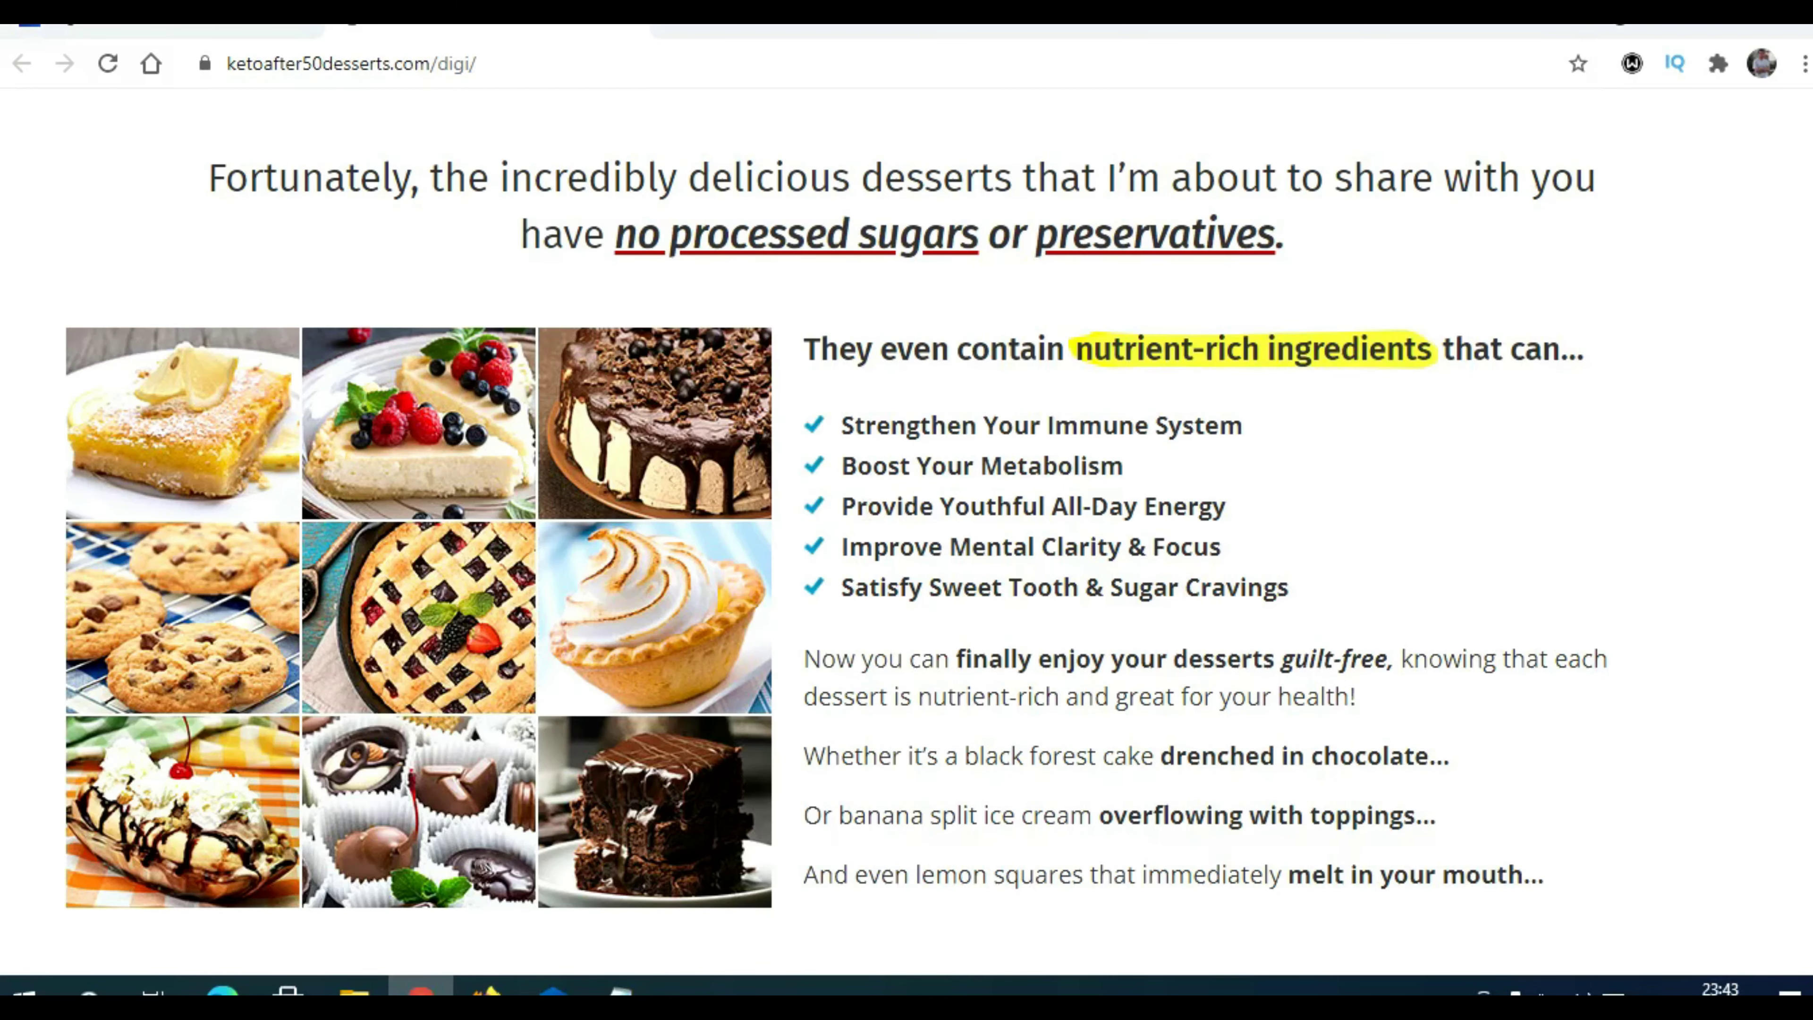
scroll(907, 532, "up", 15)
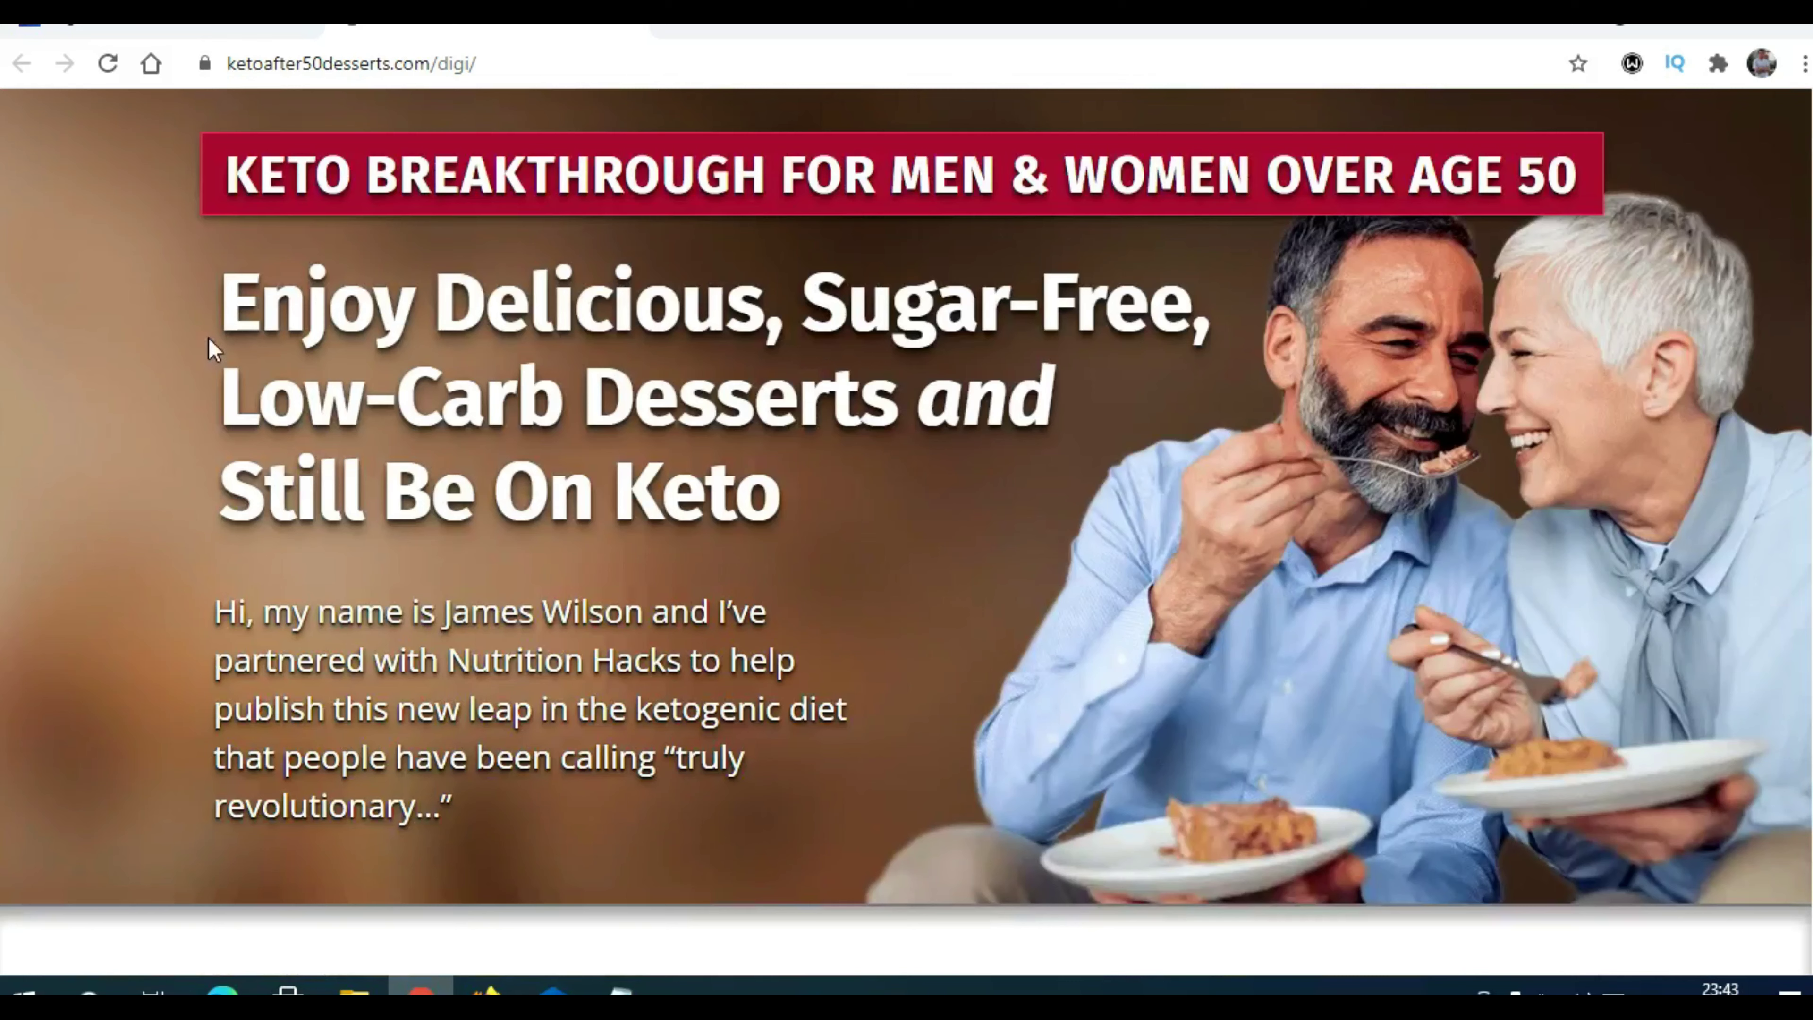
left_click_drag(234, 297, 767, 486)
key("ctrl+c")
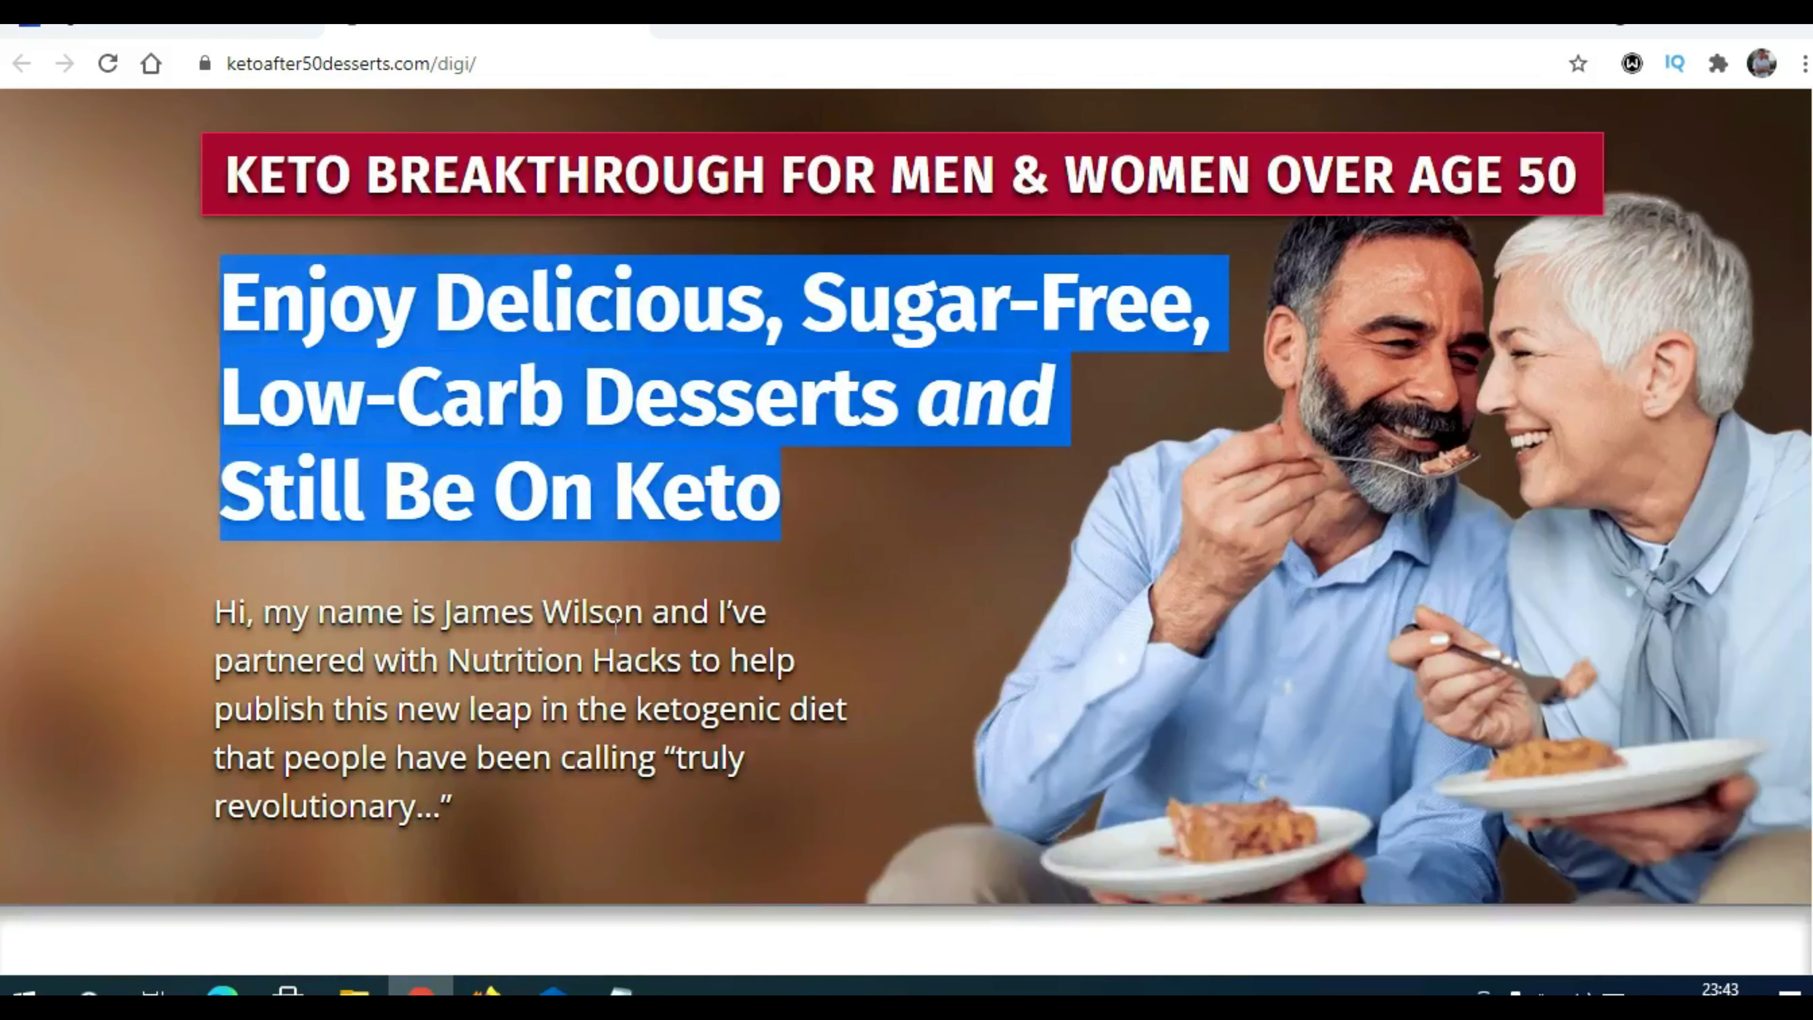
left_click(490, 988)
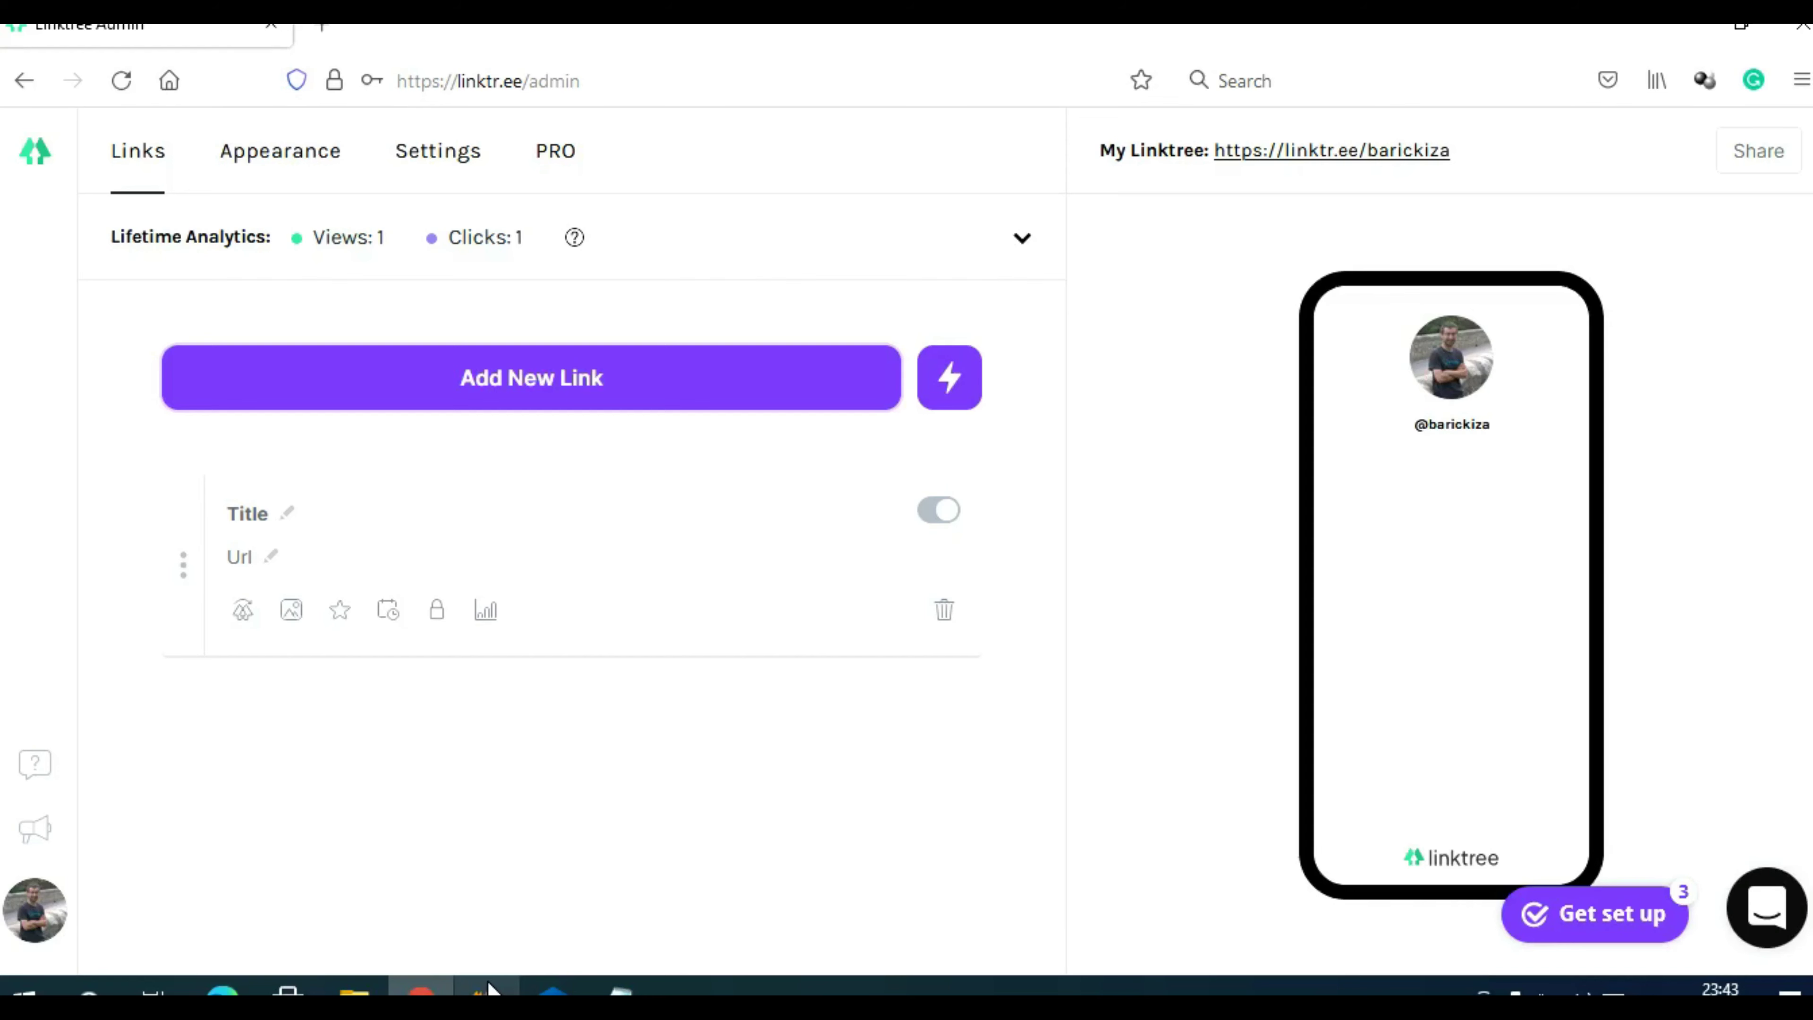
left_click(289, 514)
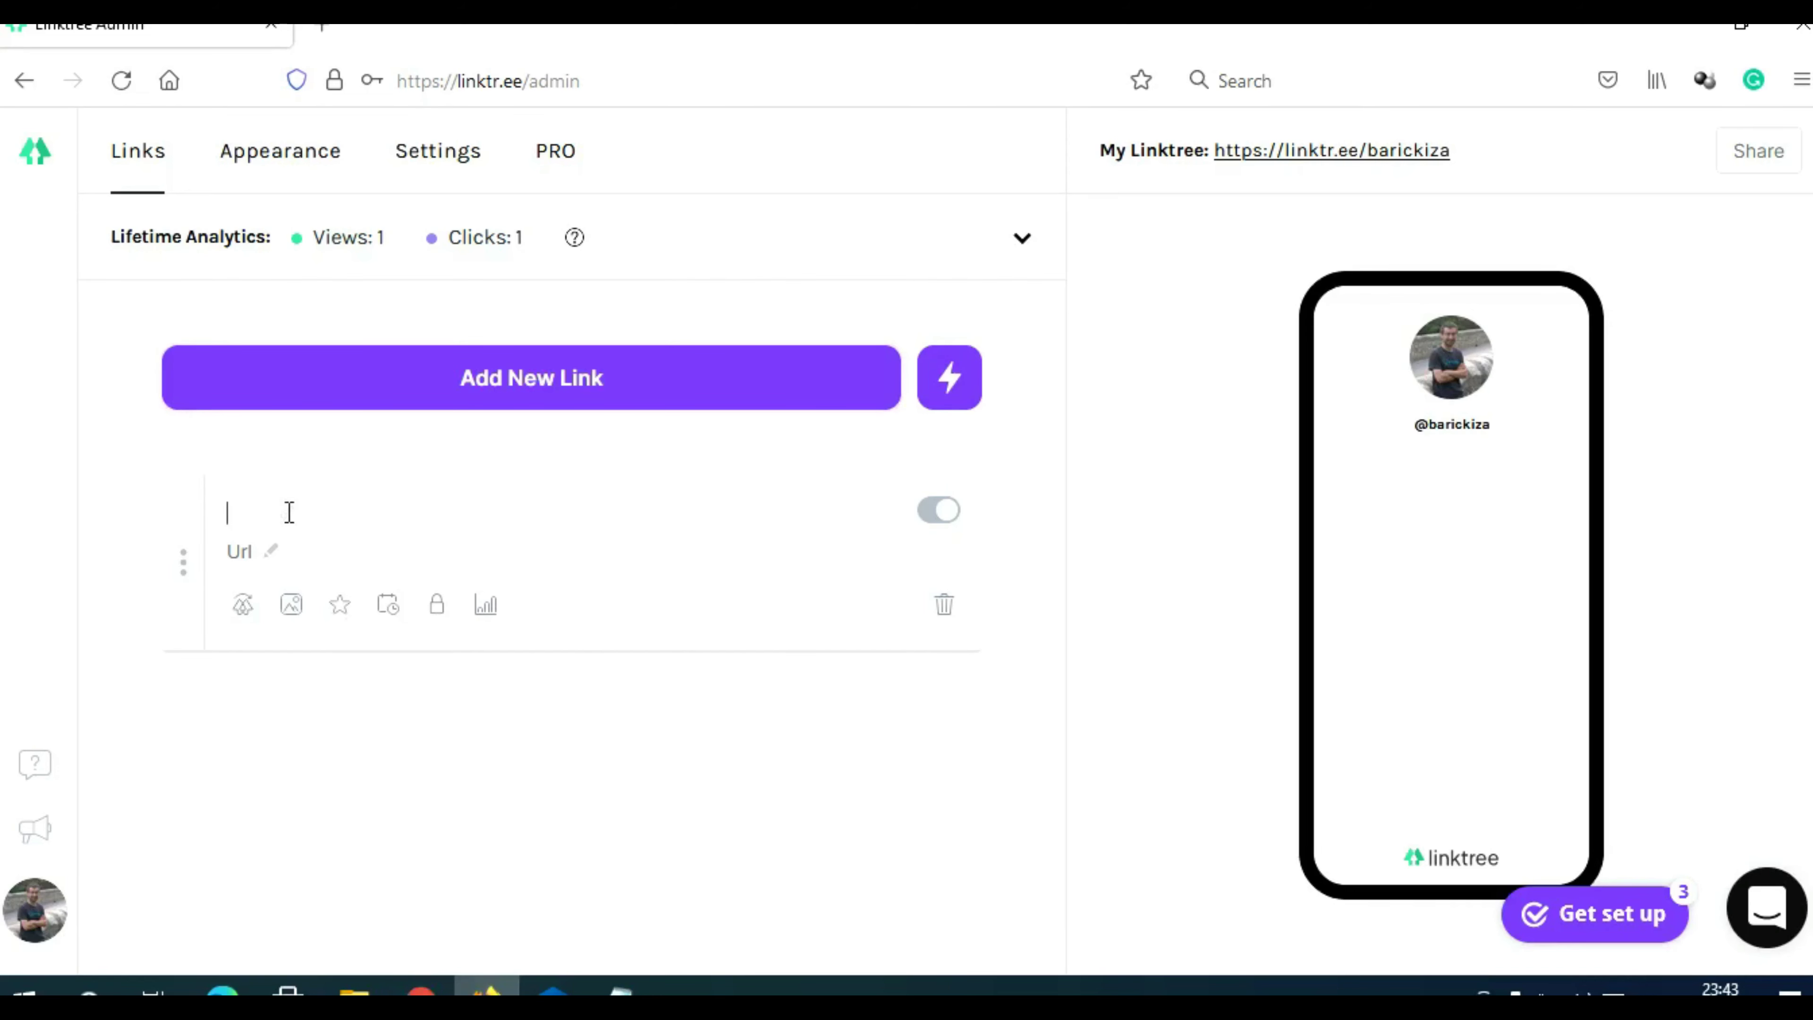
key("ctrl+v")
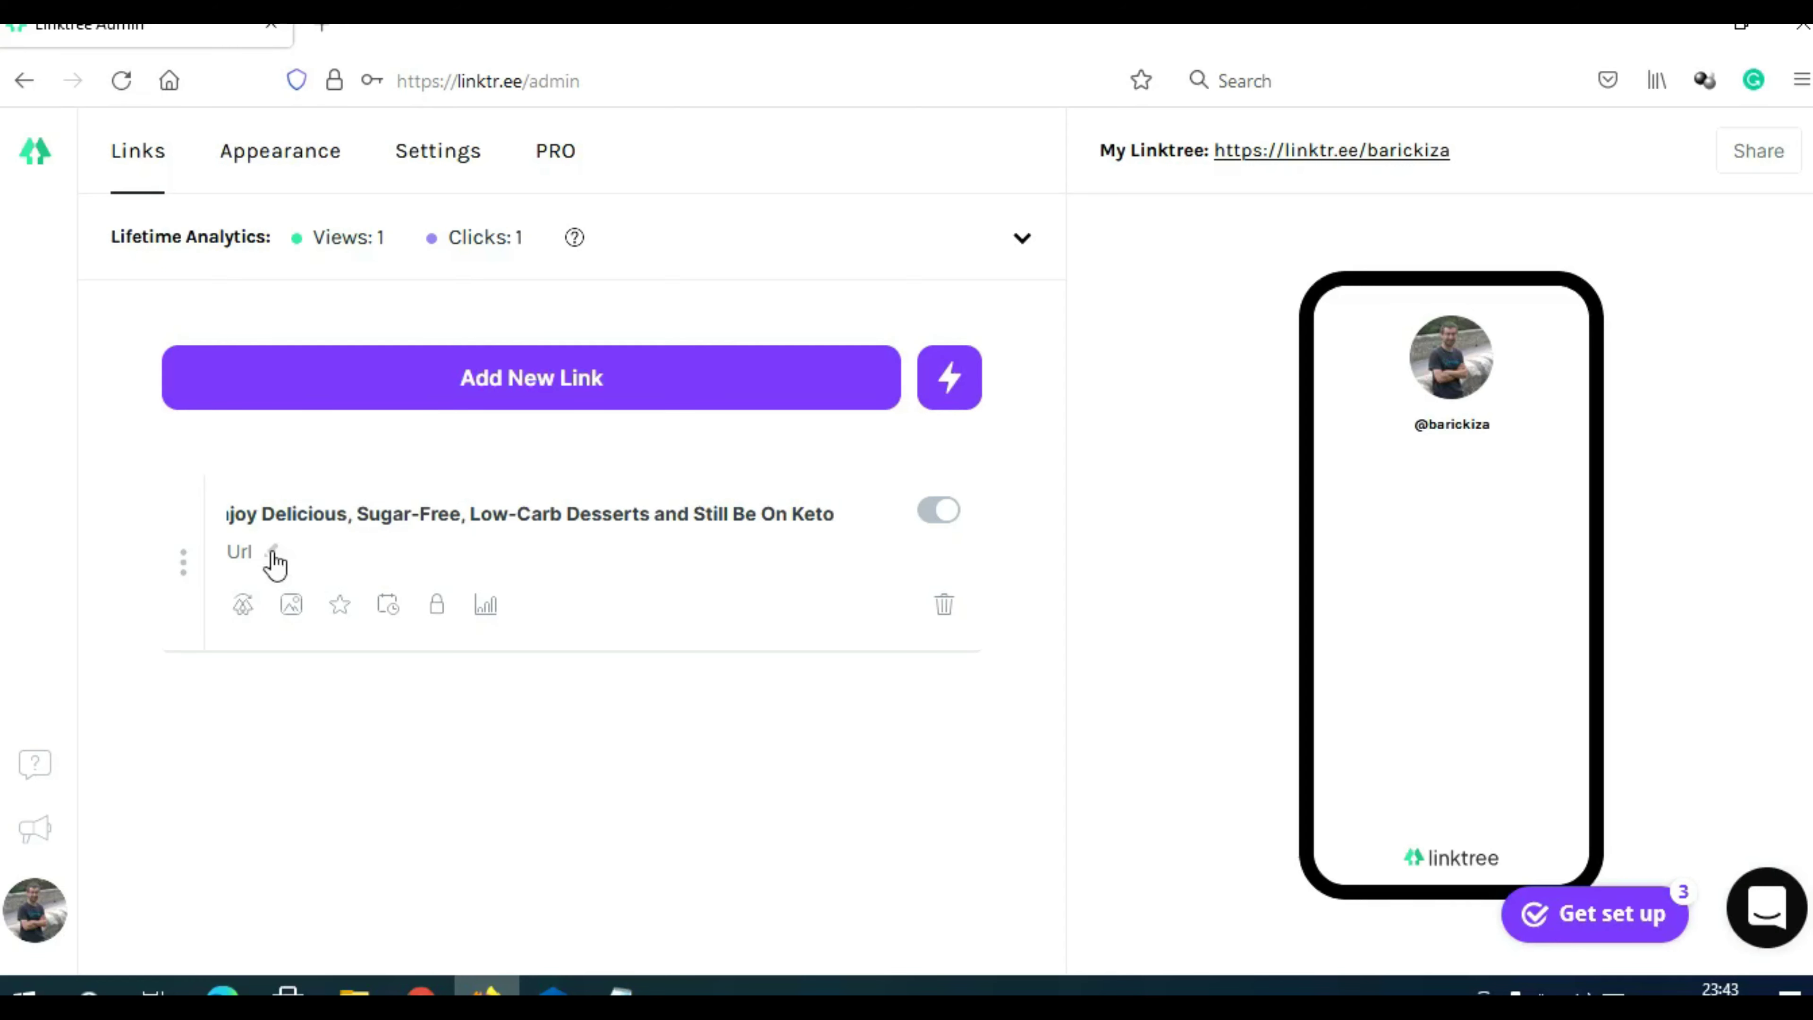
Get the Keto Desserts affiliate promotion link from the Digistore24 listing
left_click(422, 991)
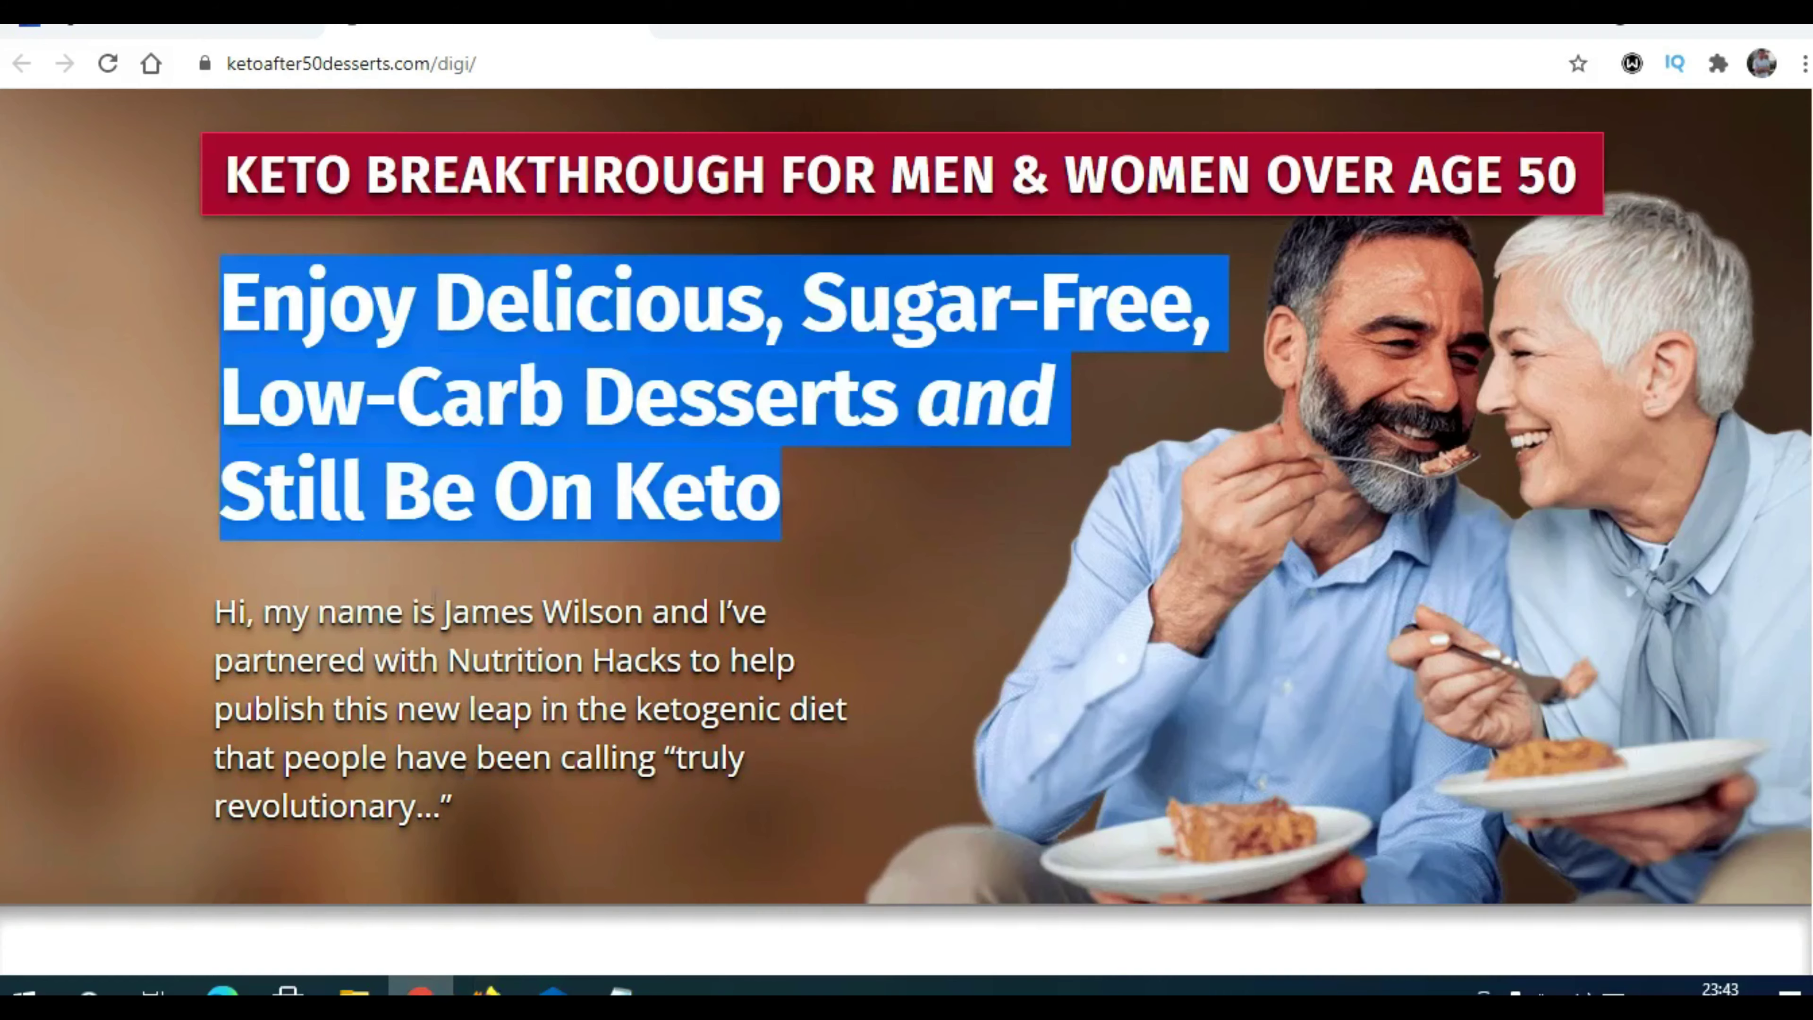
left_click(172, 30)
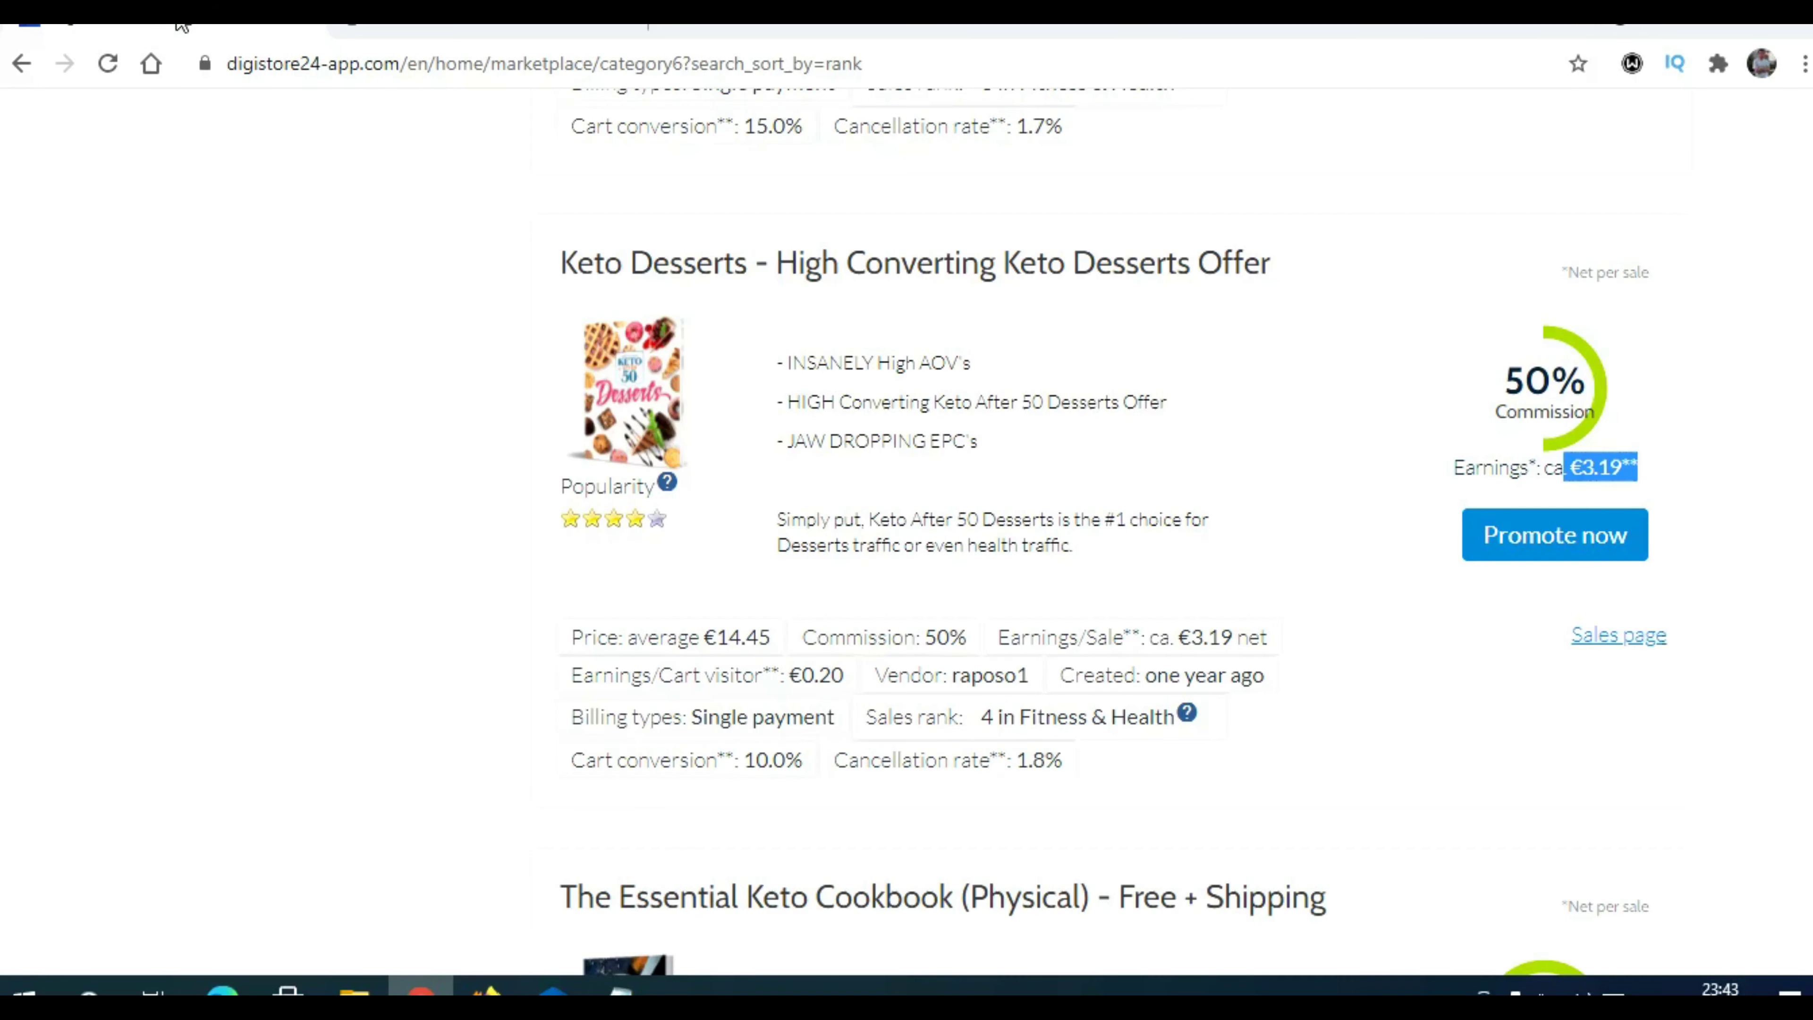
left_click(1593, 543)
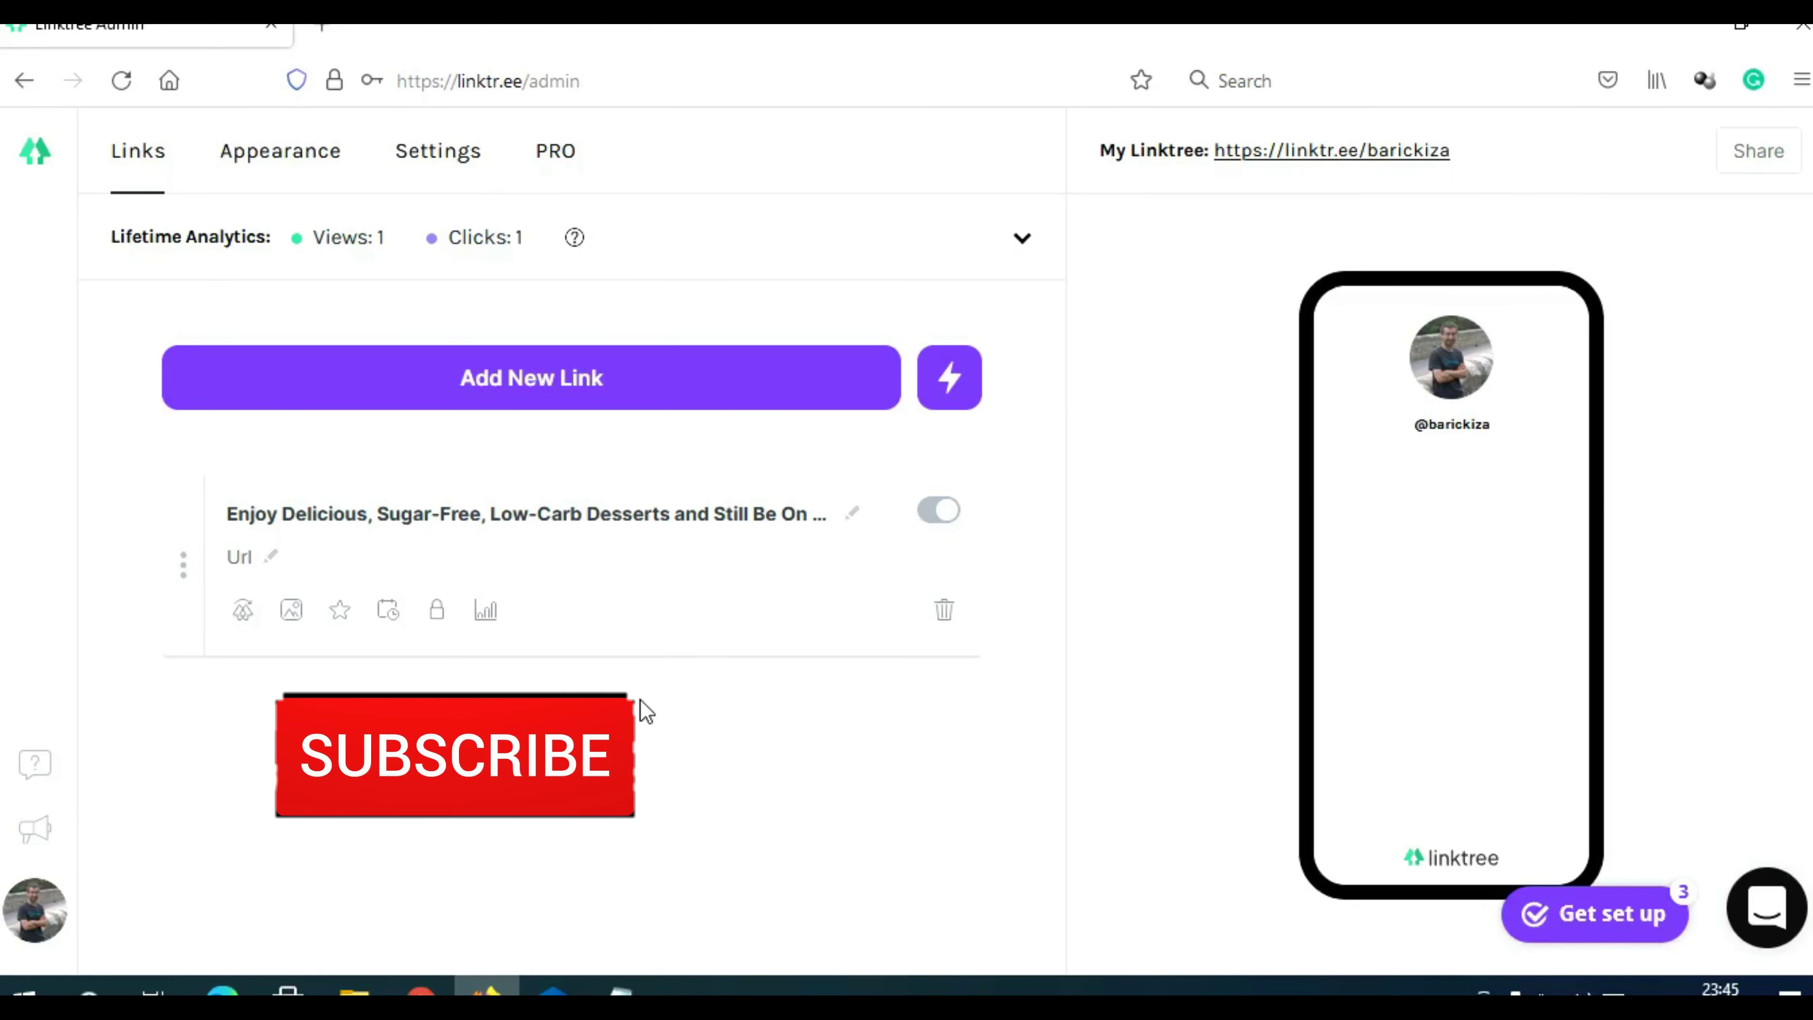
Set the keto desserts link URL to the Digistore24 affiliate link, then add another blank link
left_click(275, 564)
type("https://www.digistore24.com/redir/283755/barickiza/")
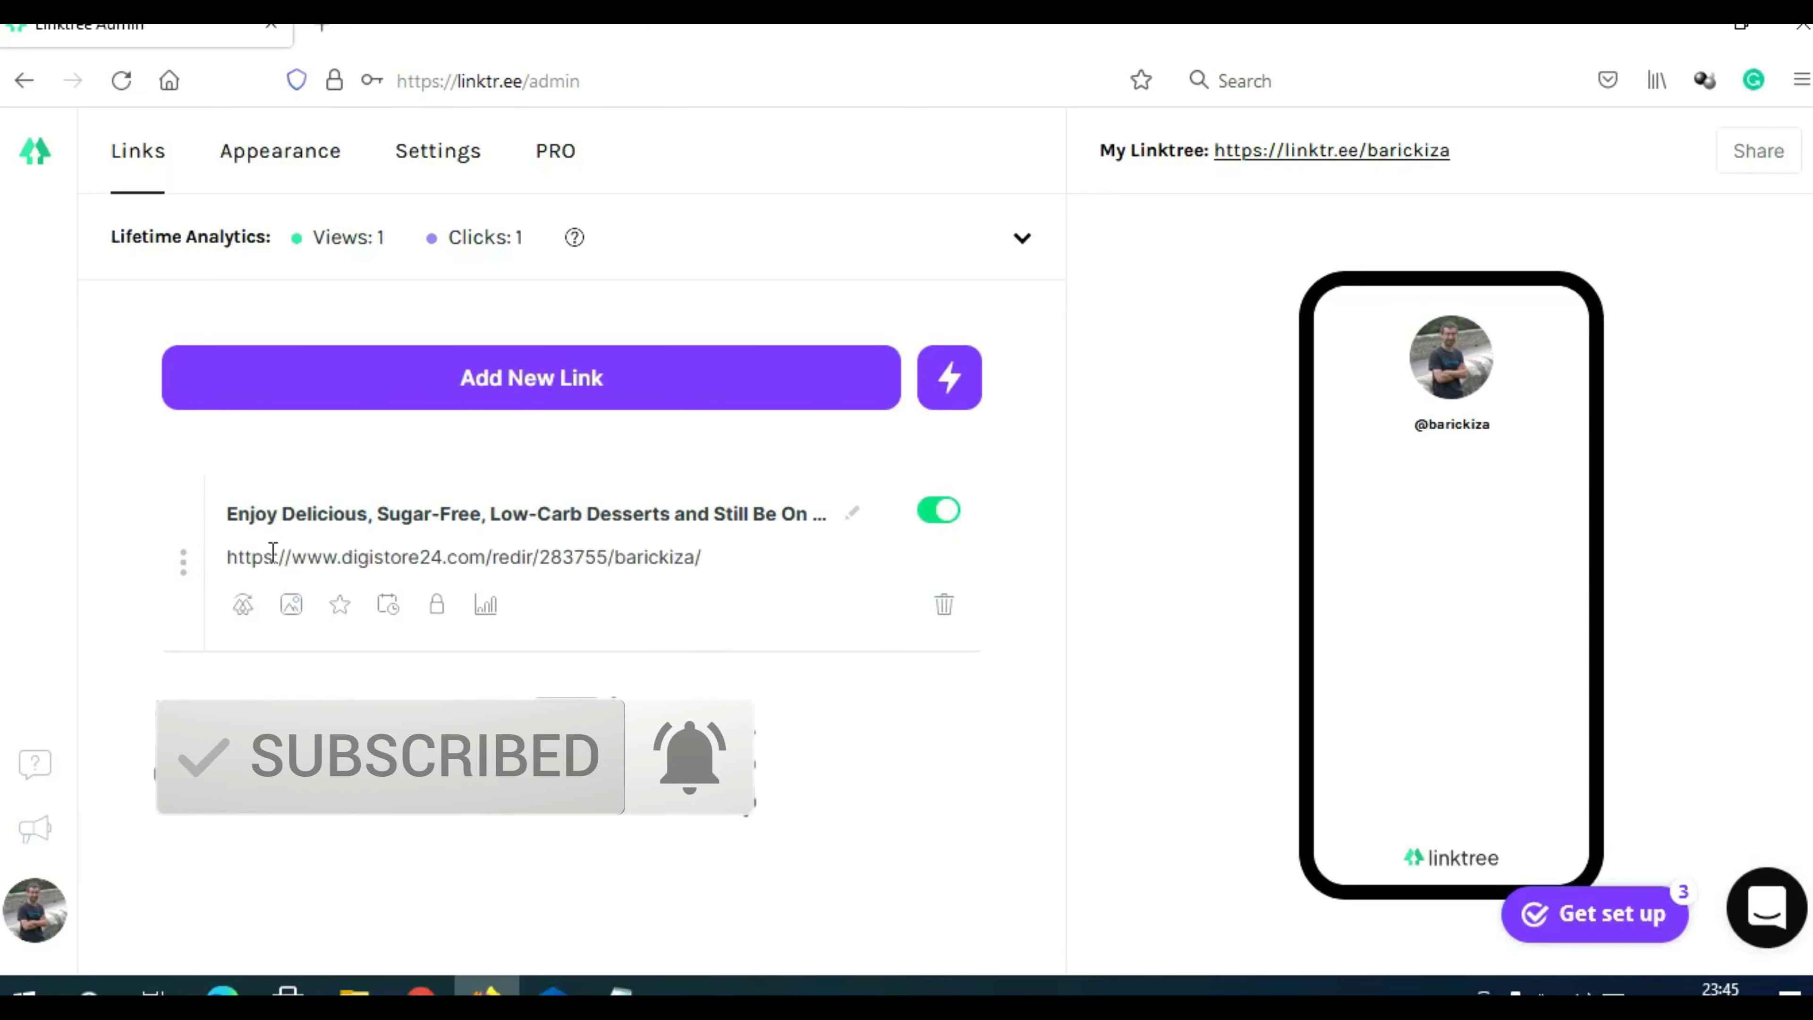
left_click(714, 589)
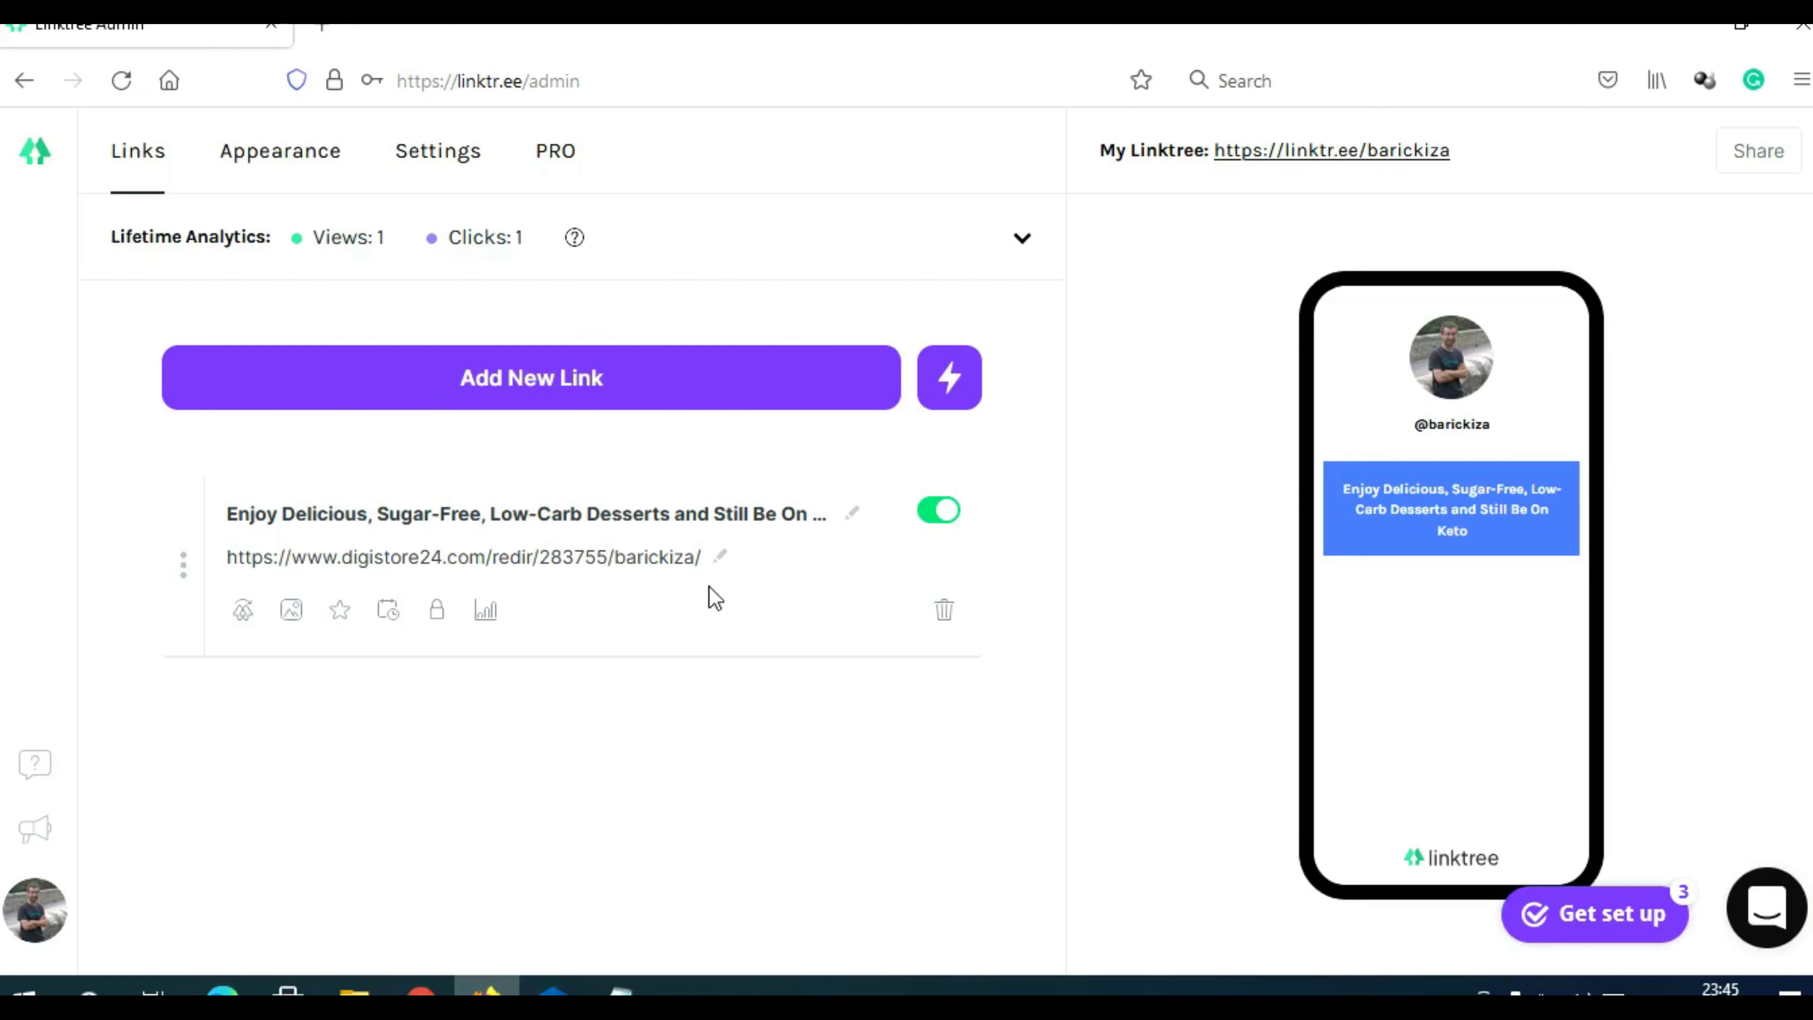
left_click(530, 394)
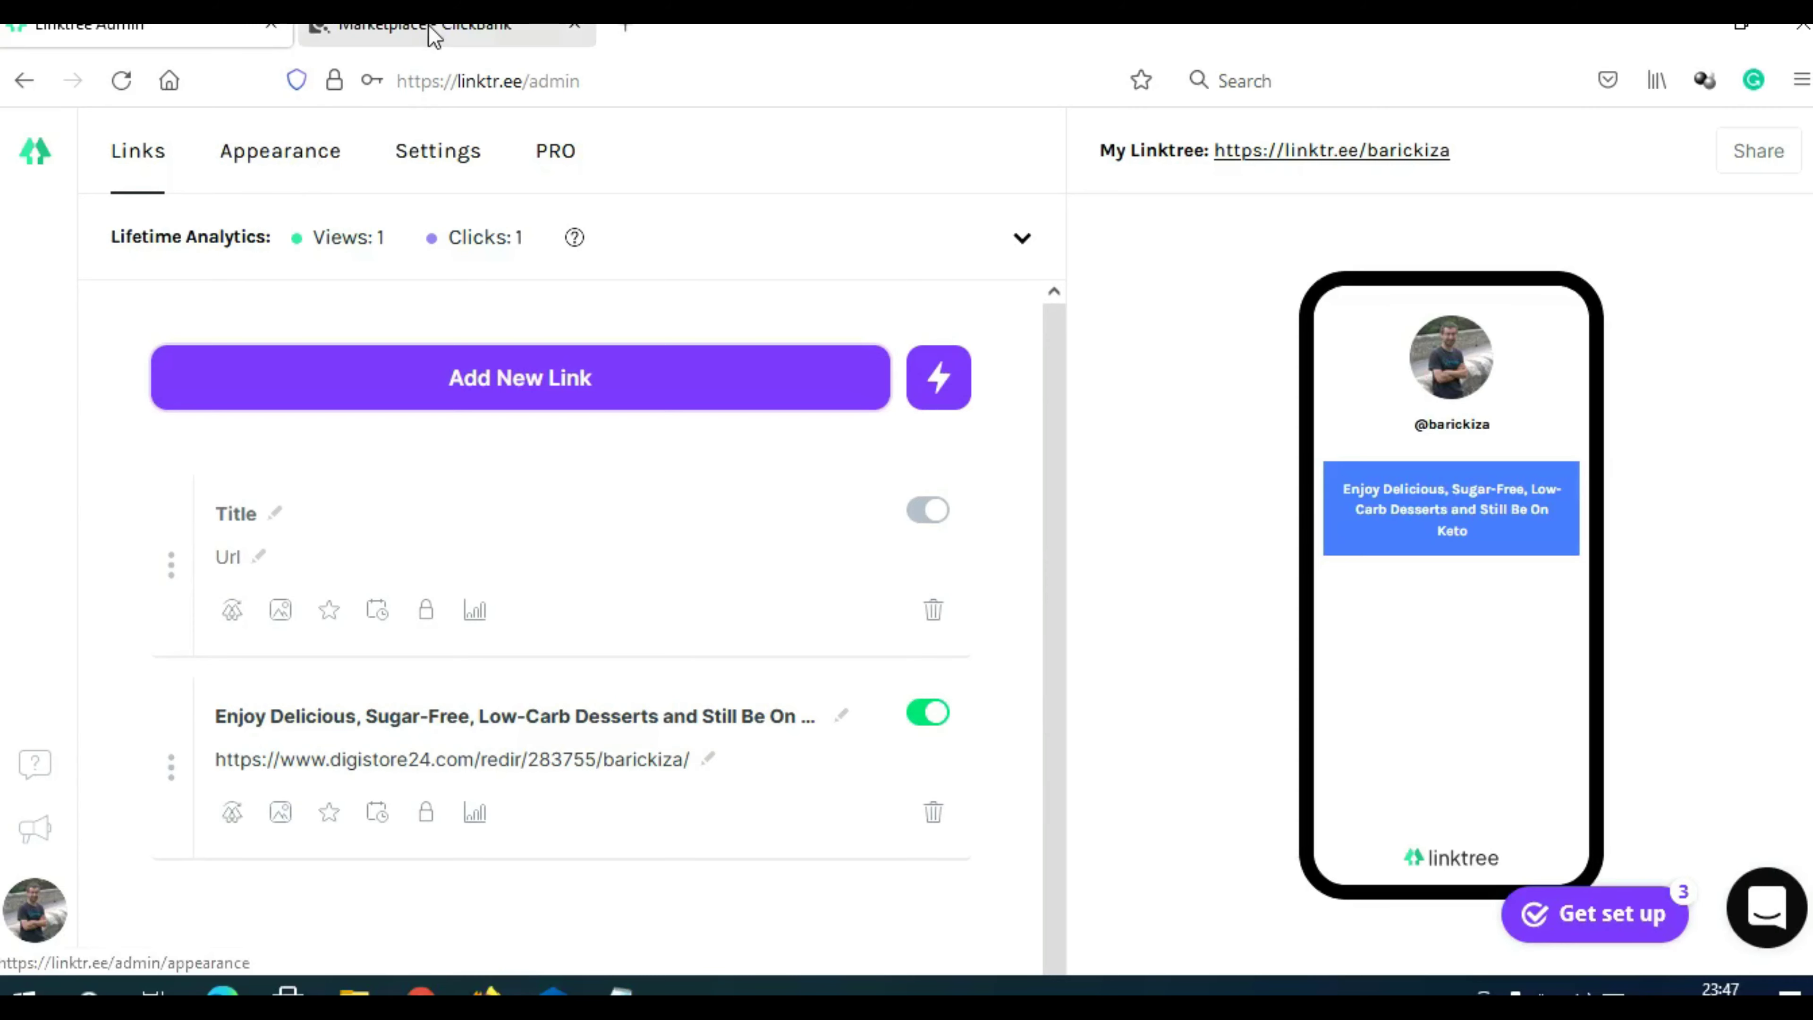
Search the ClickBank marketplace for 'keto' and sort the results by Gravity
left_click(436, 32)
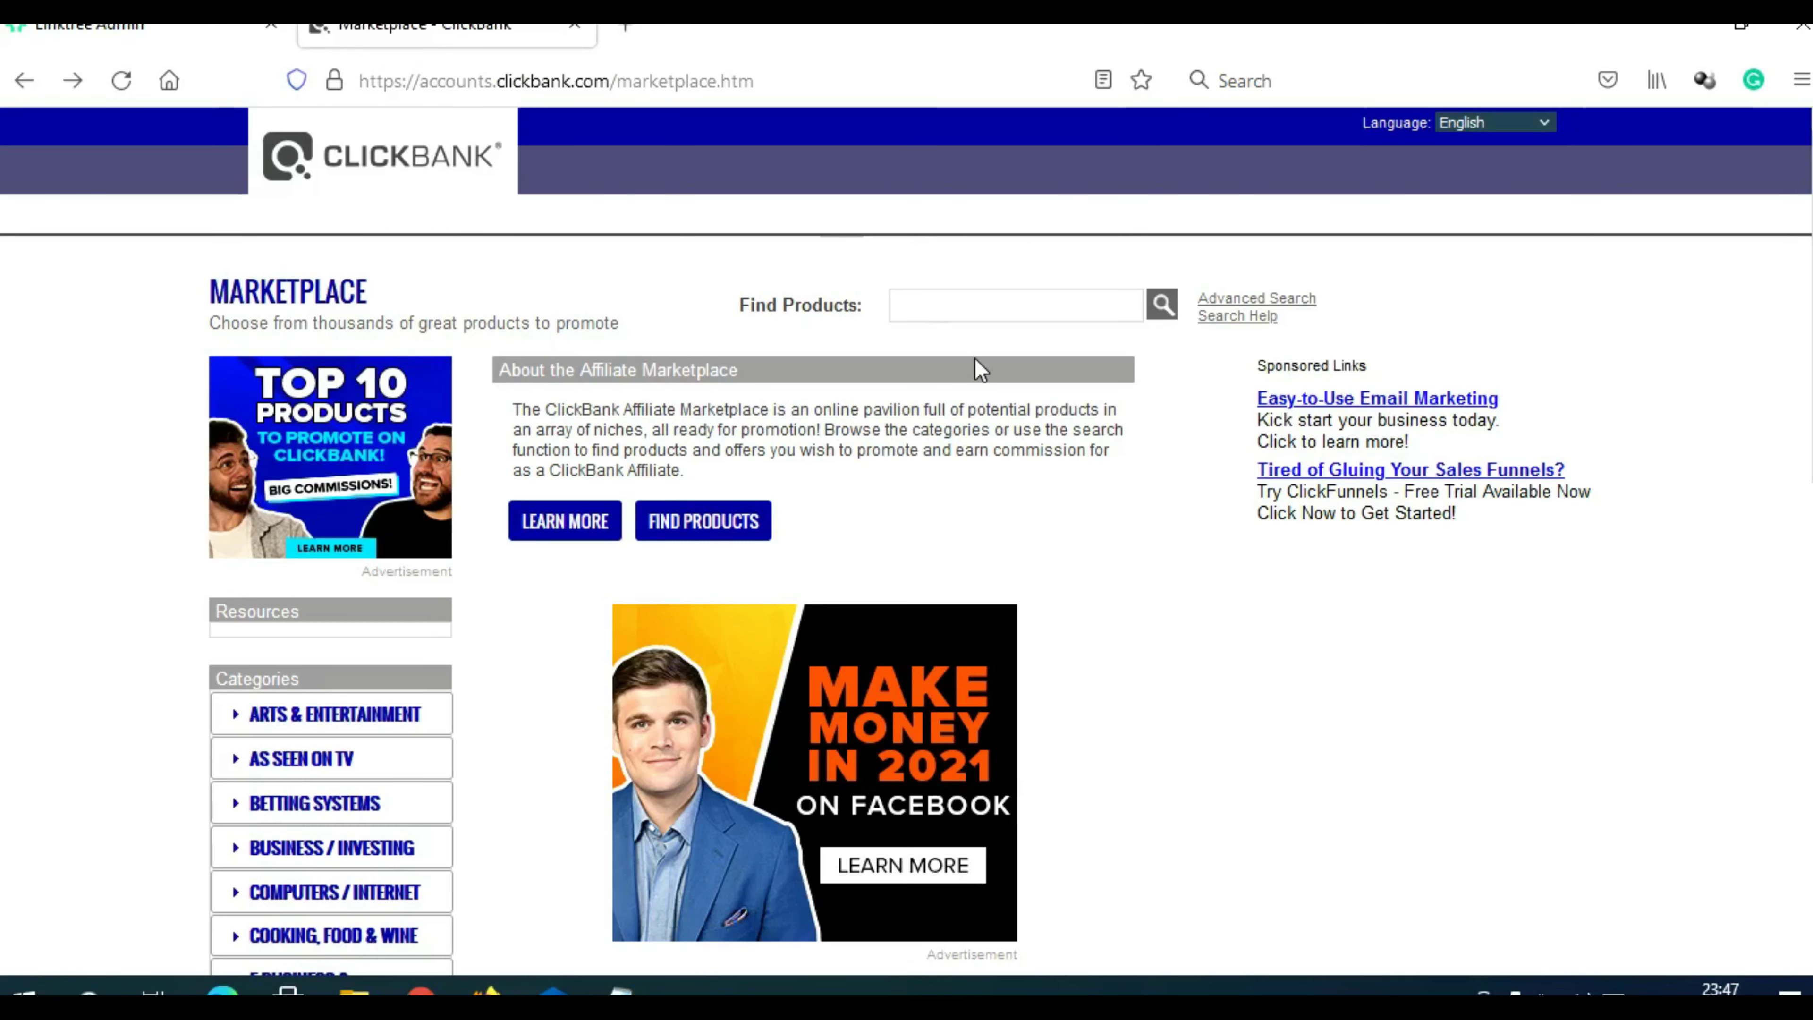
left_click(969, 304)
type("k")
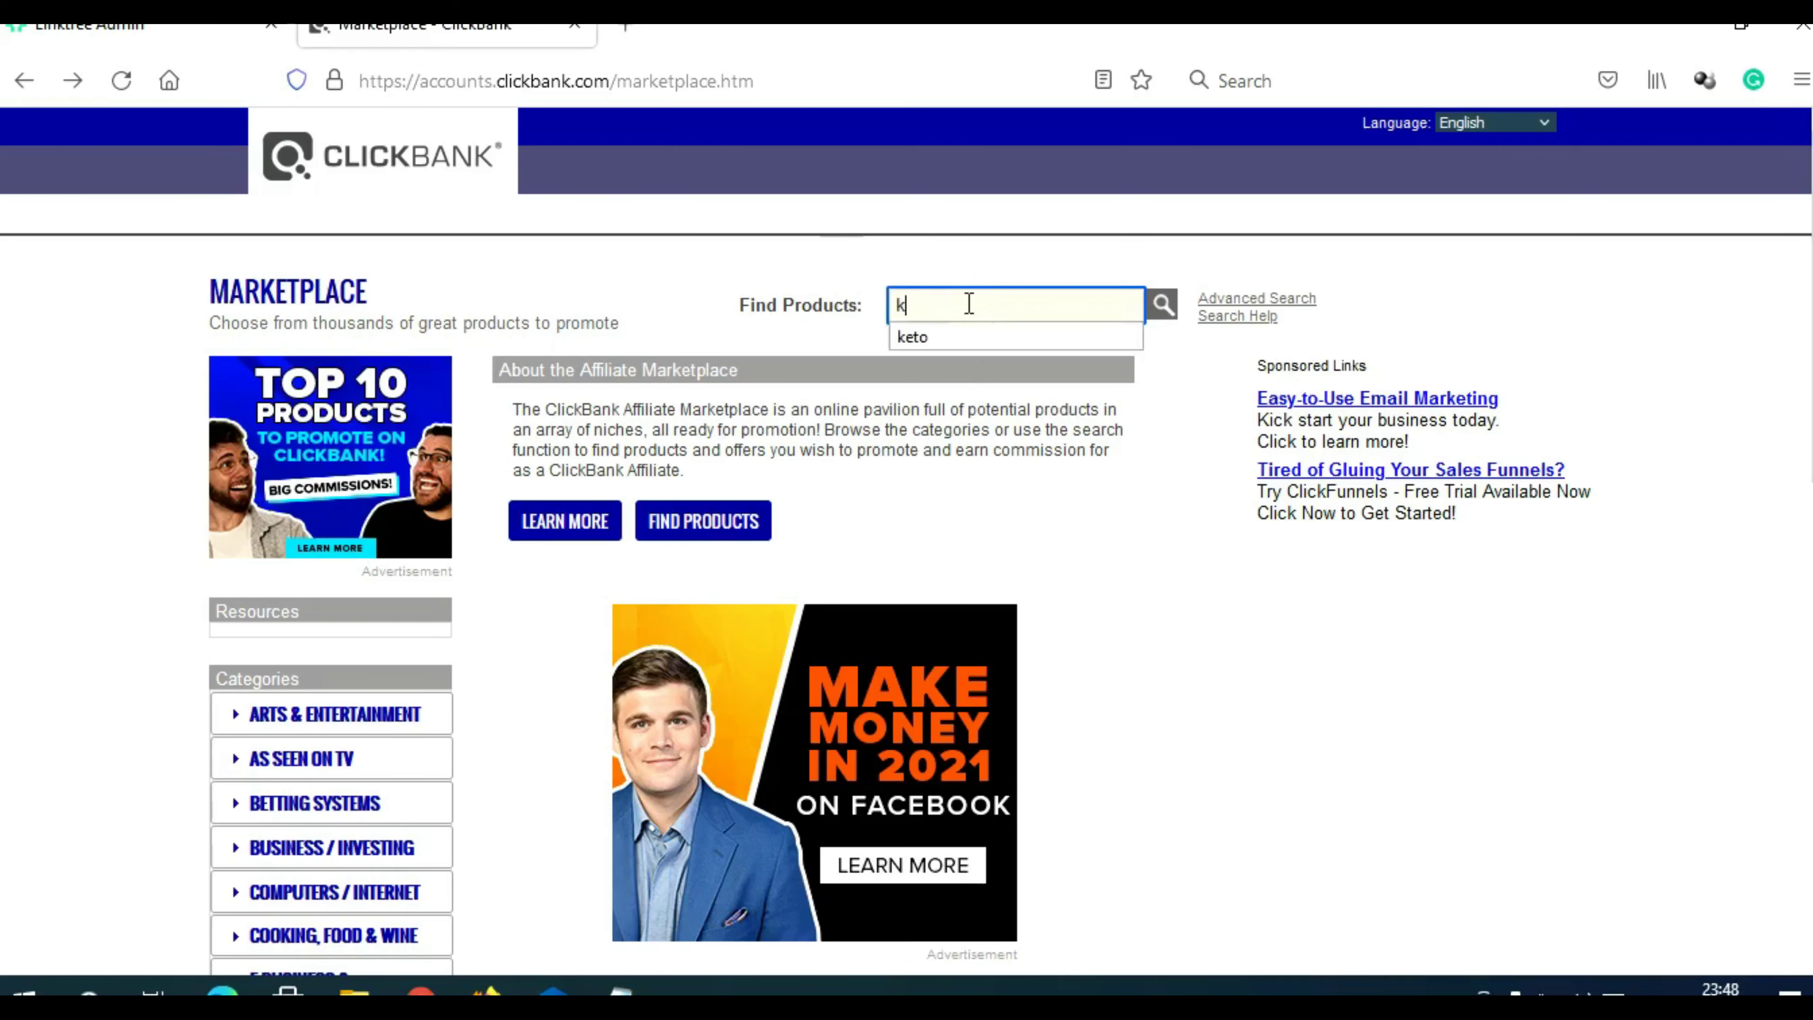
type("eto")
key("Return")
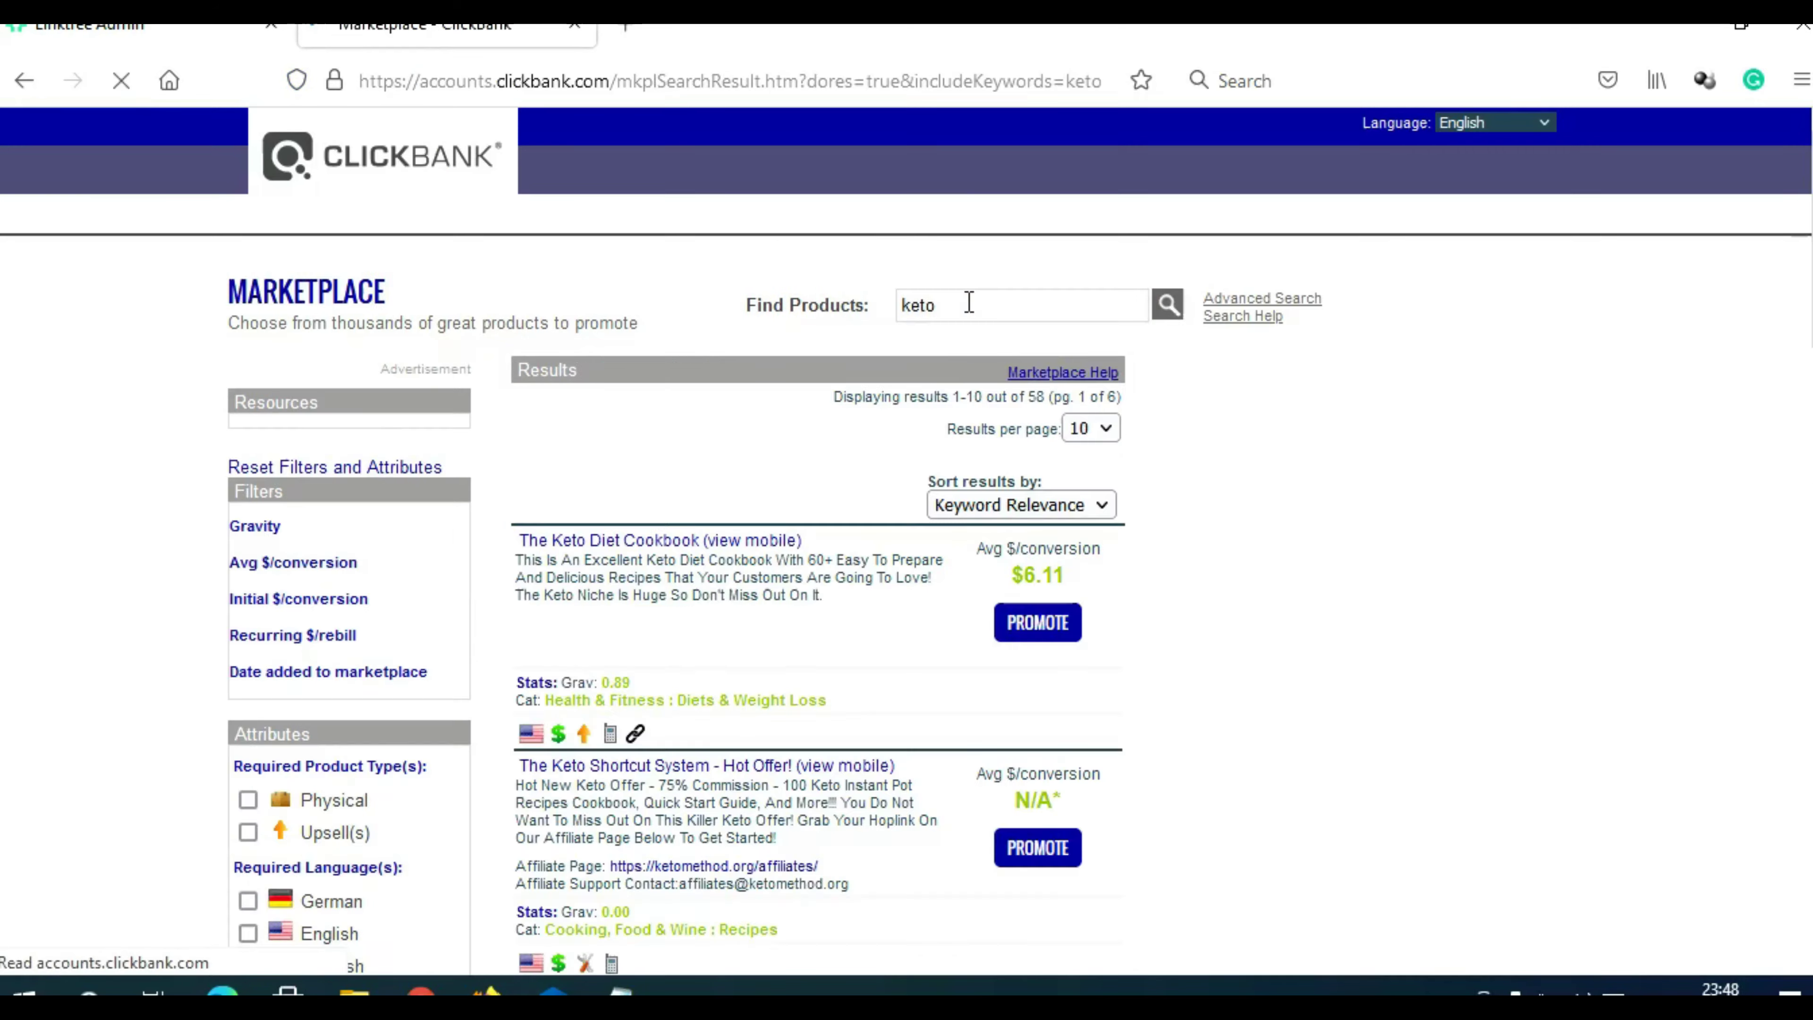
left_click(1103, 504)
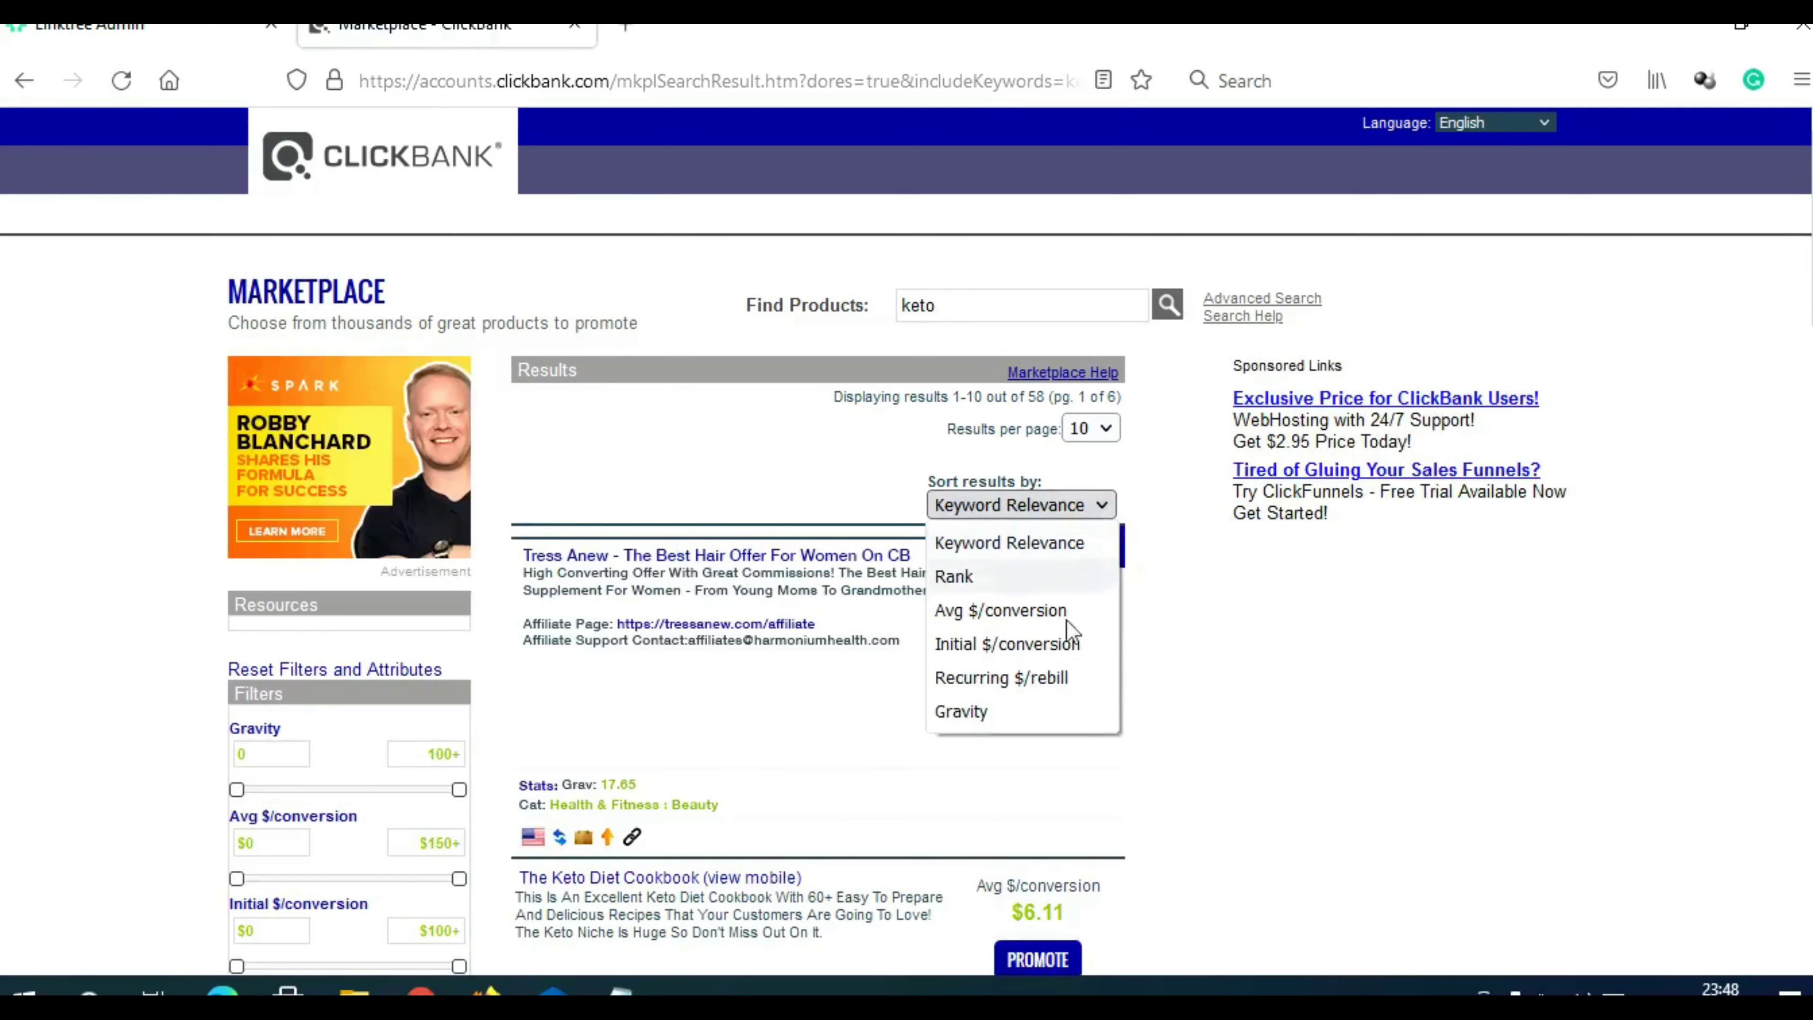
left_click(1044, 717)
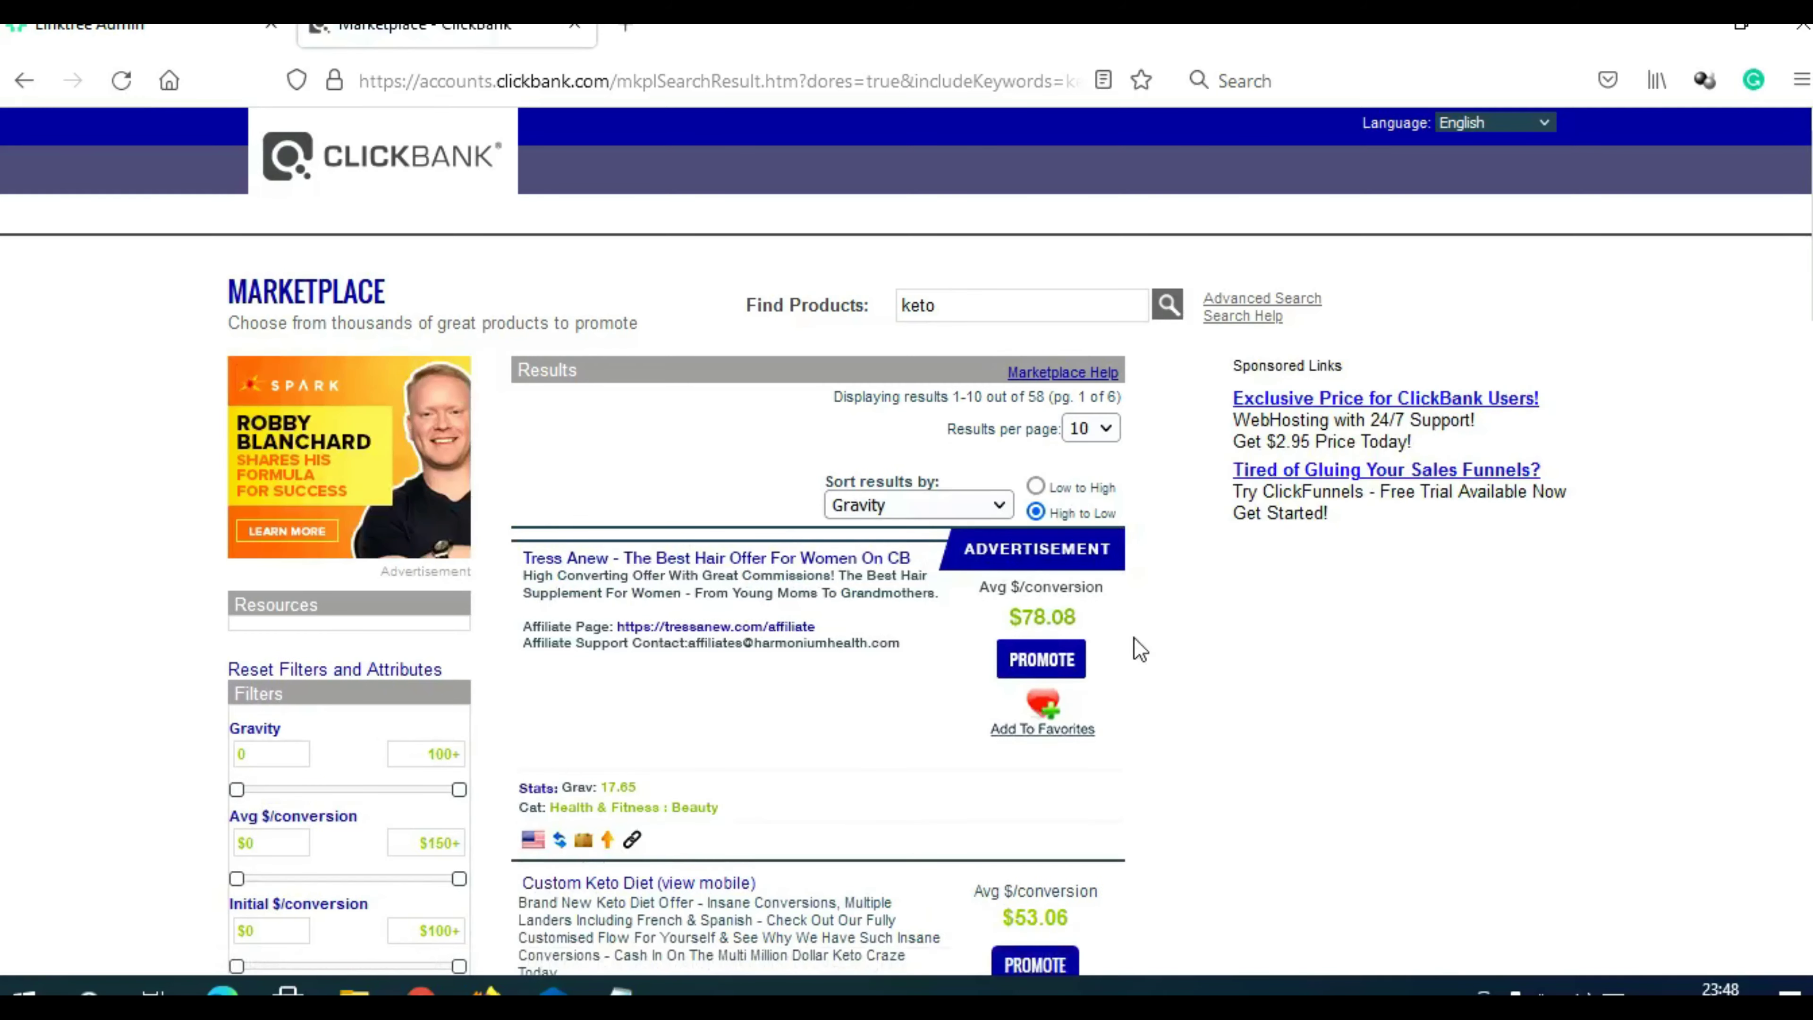
Open the Keto Resources sales page, 28dayketo.com, in a new tab
scroll(1141, 648, "down", 10)
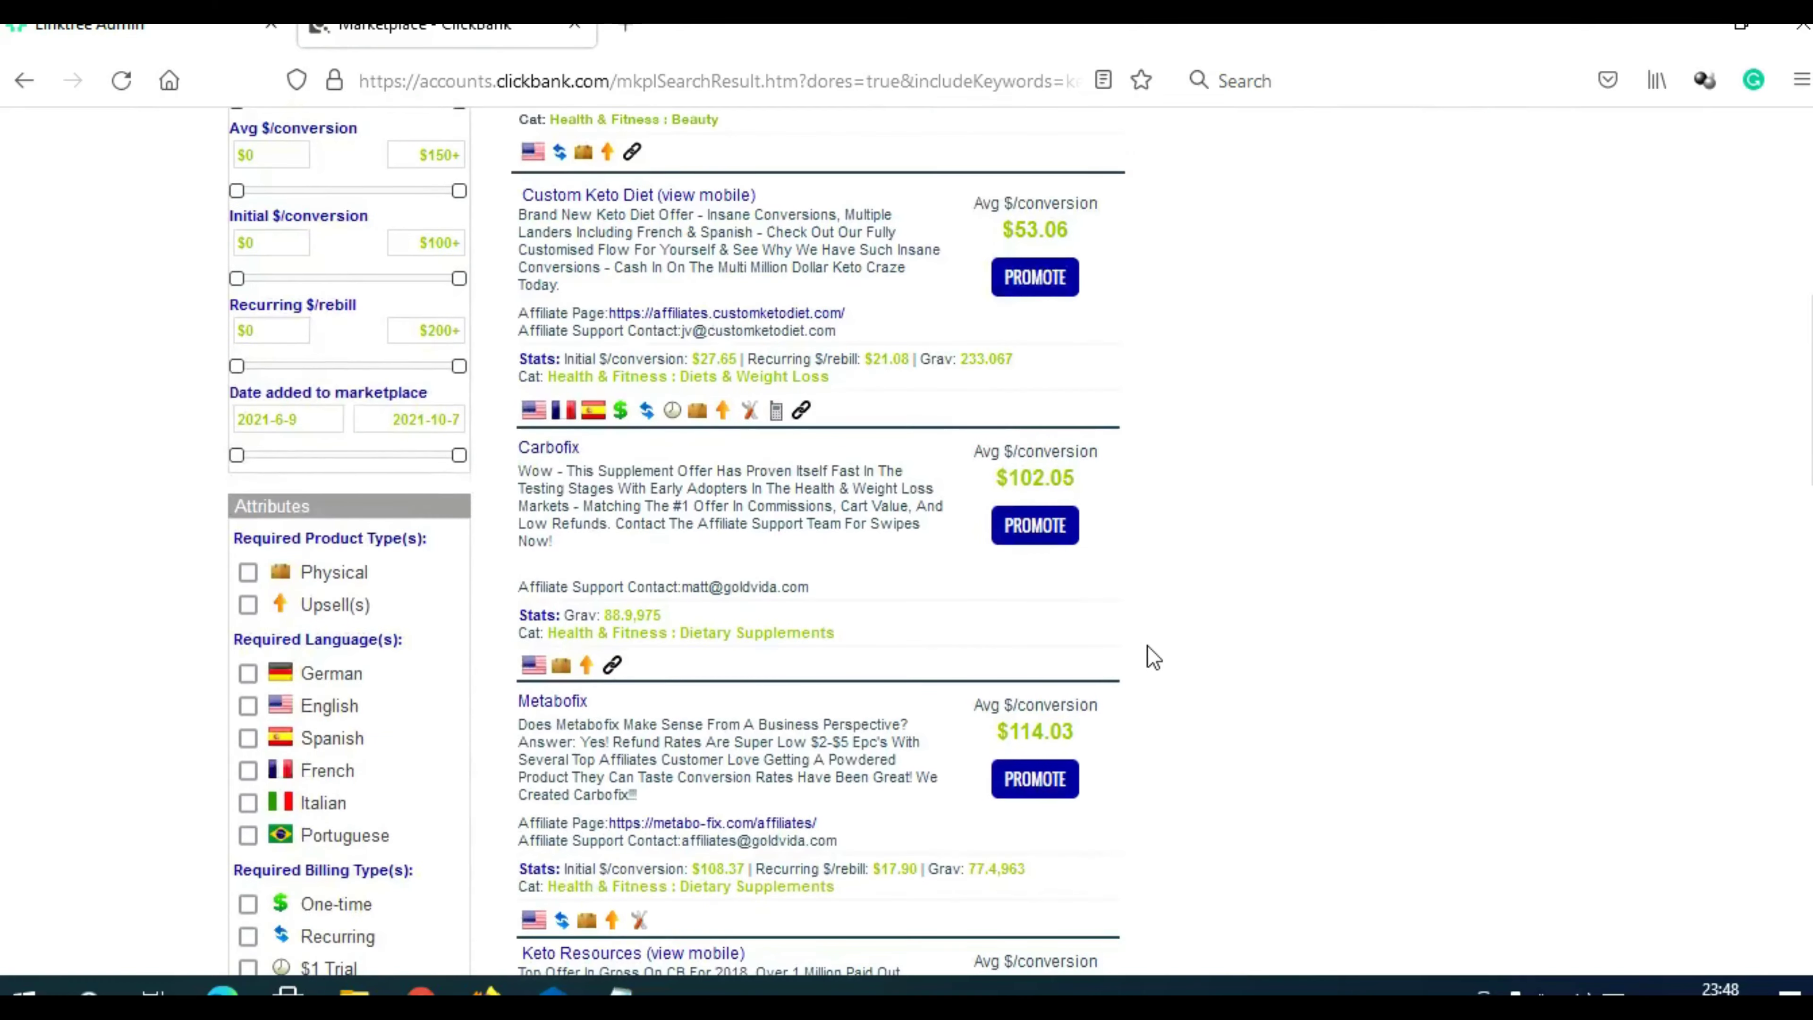
scroll(1157, 658, "down", 3)
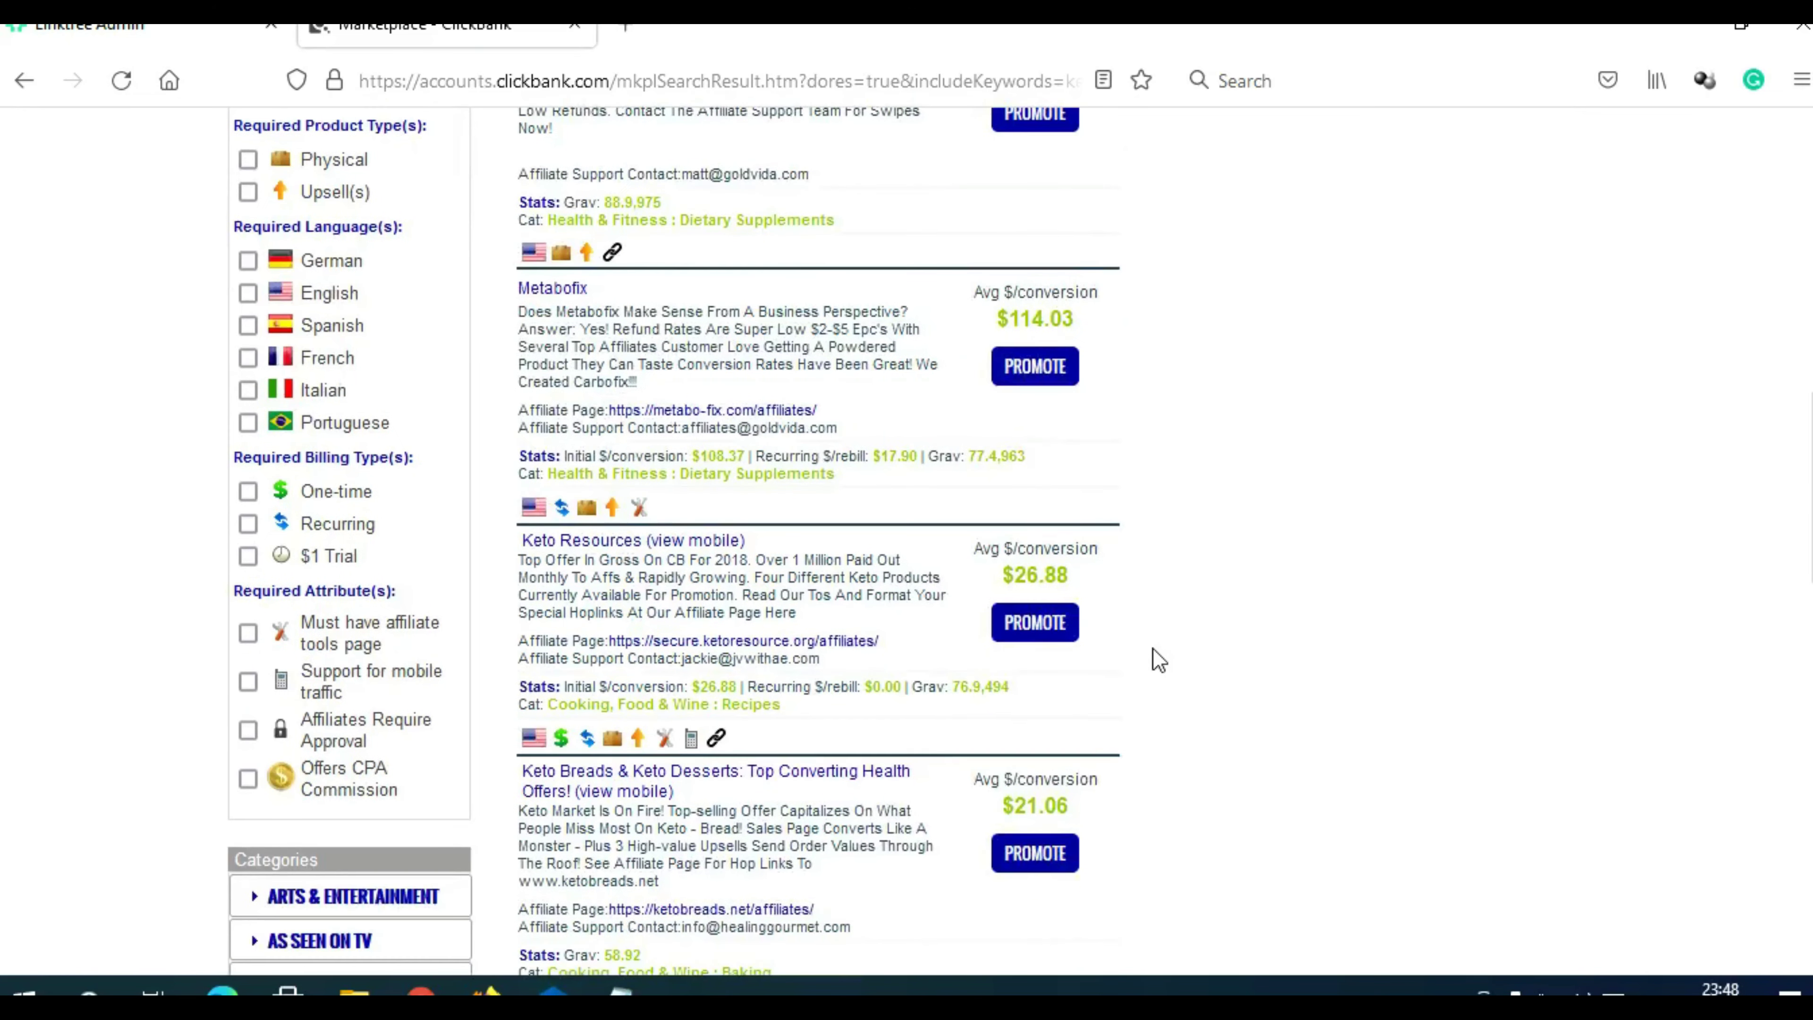
scroll(1158, 658, "down", 2)
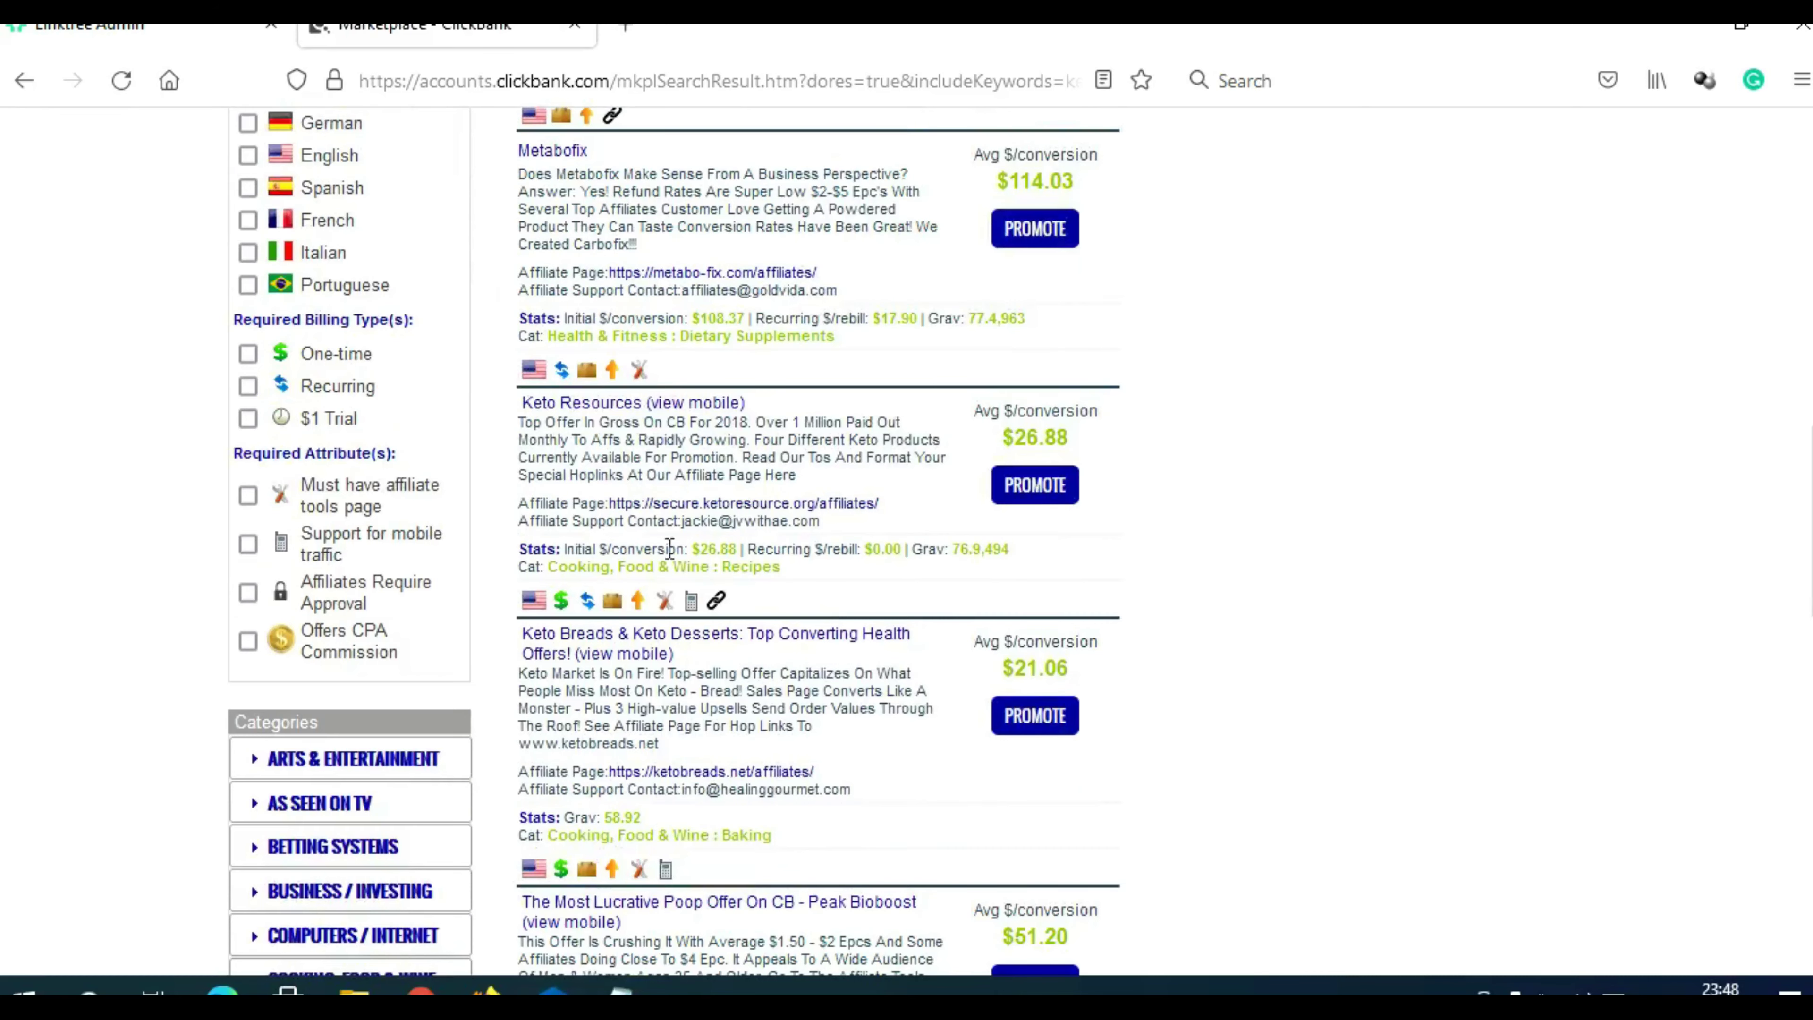
right_click(556, 414)
left_click(635, 432)
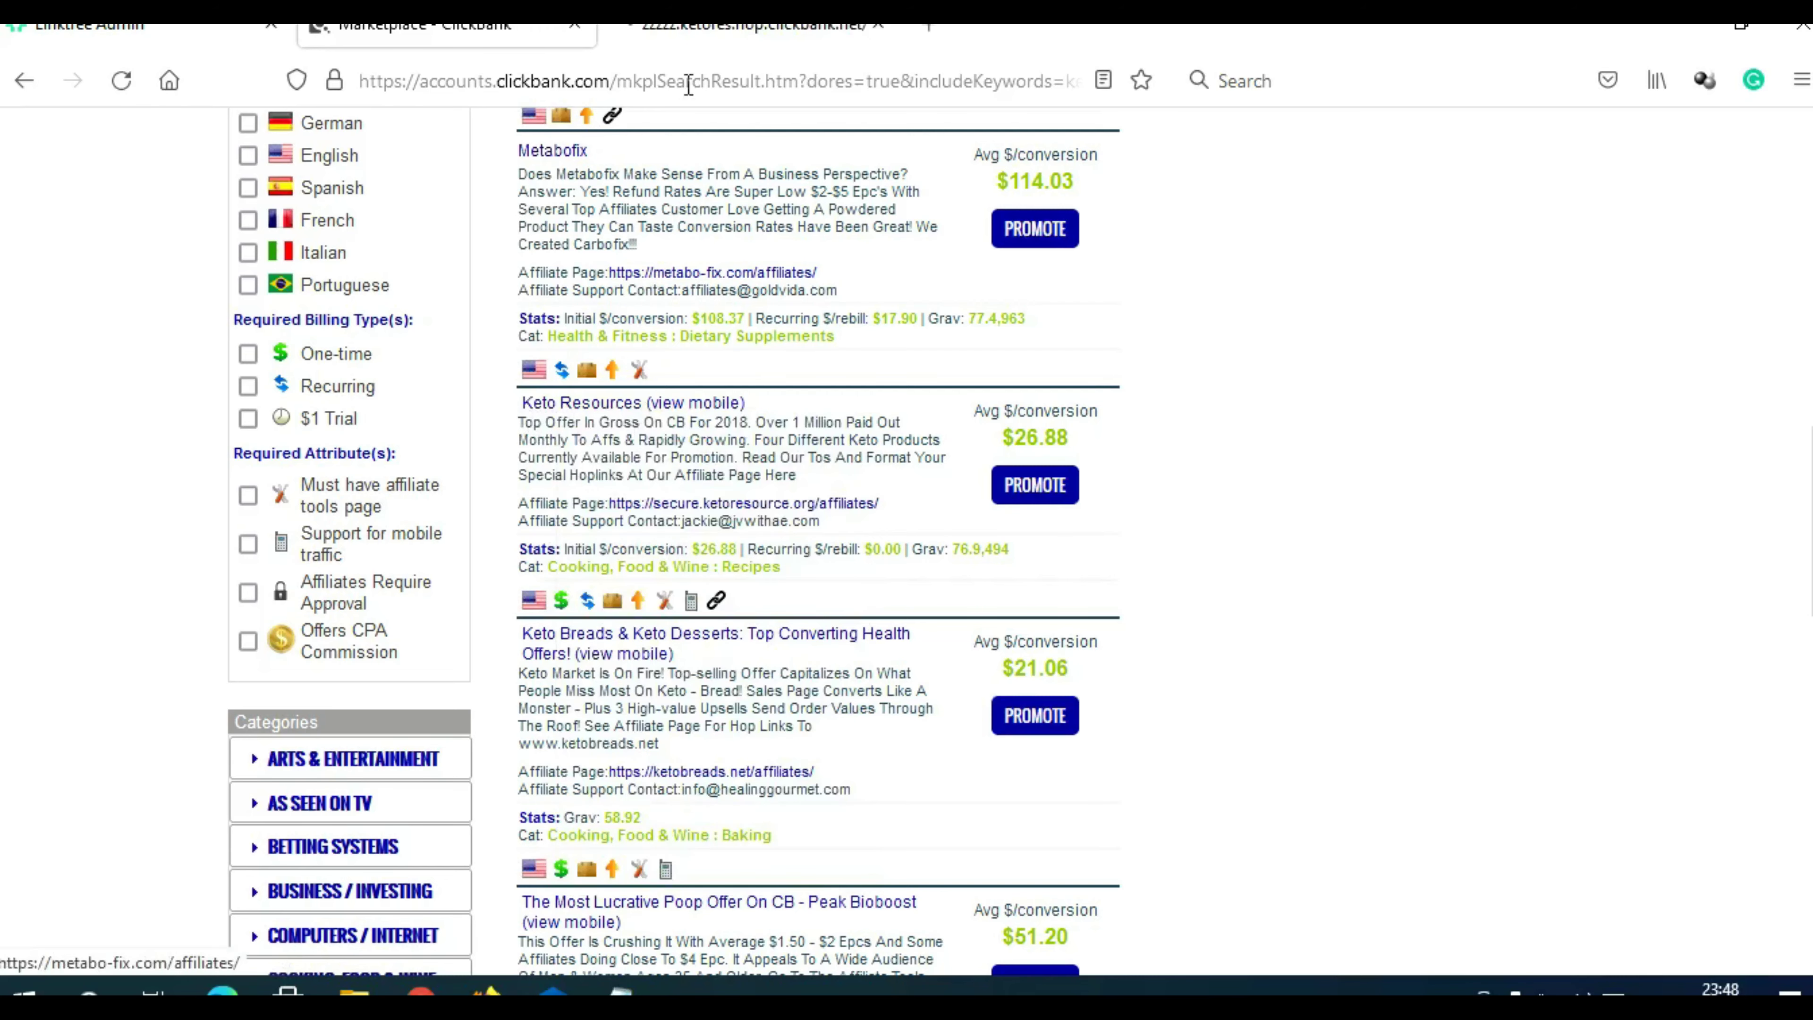
left_click(712, 32)
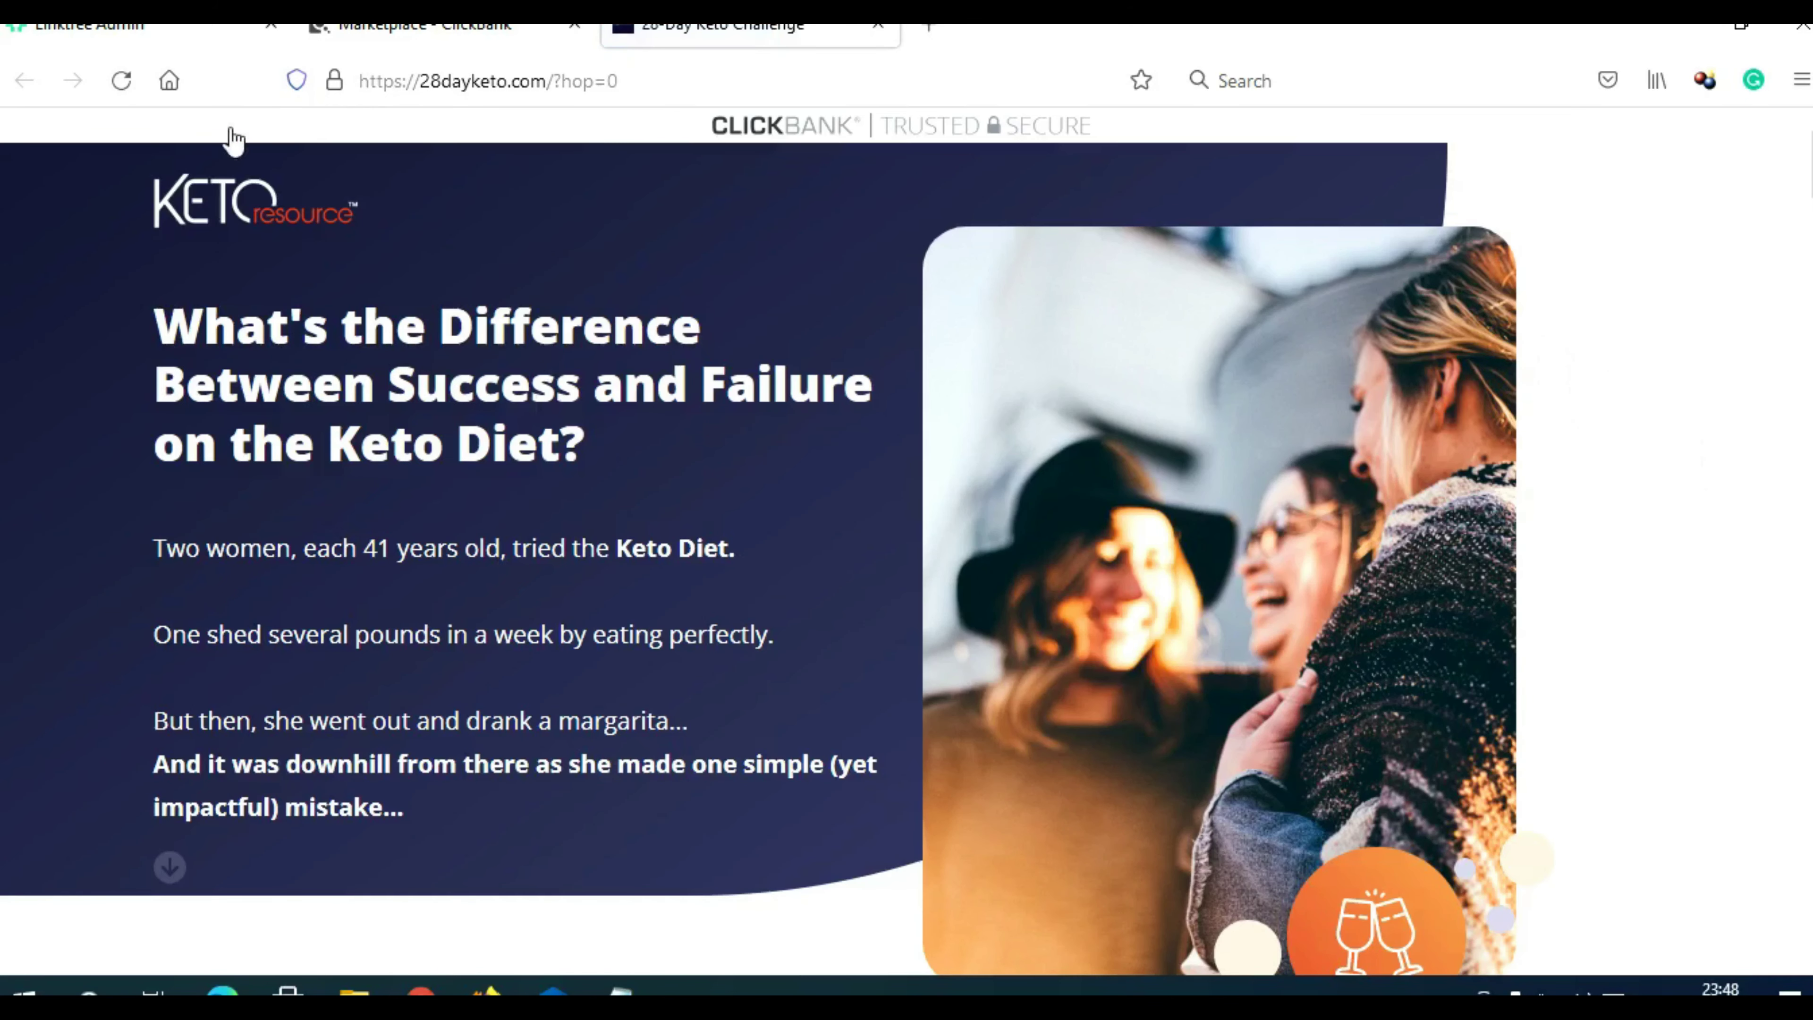
Title the second Linktree link "It's Time To Take The 28-Day Keto Challenge!" from the landing page
left_click(158, 36)
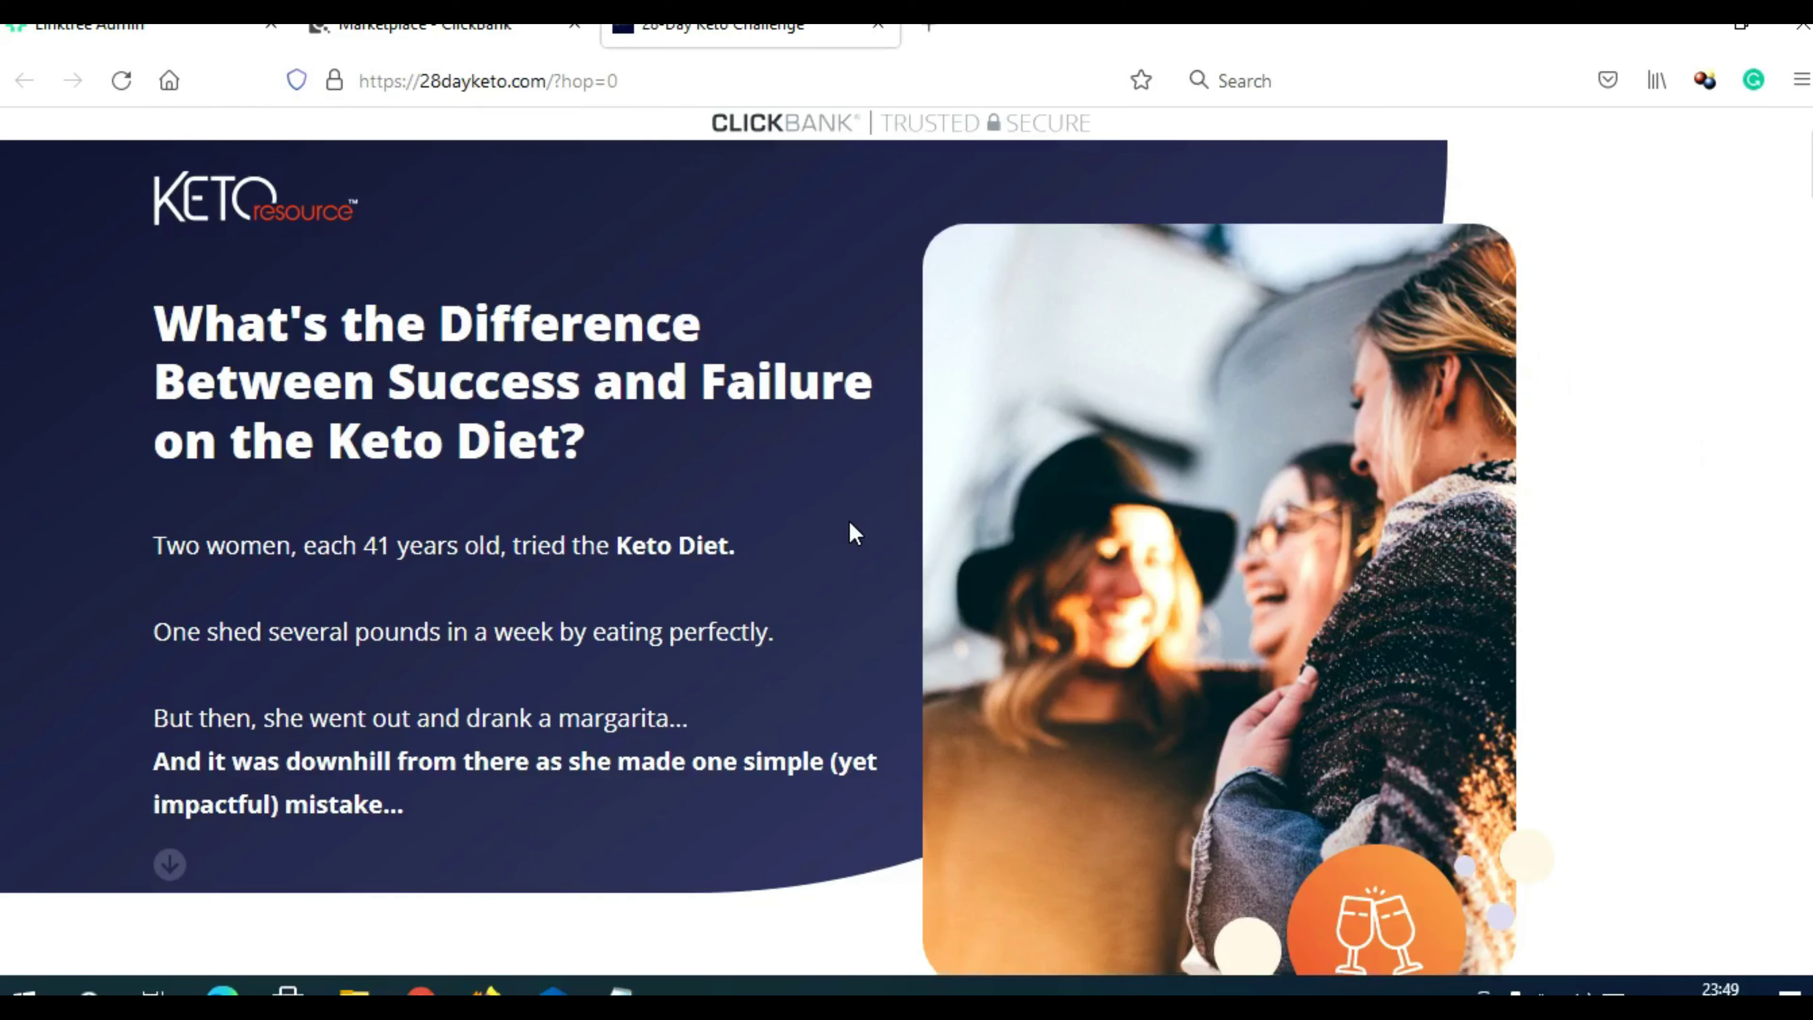
scroll(849, 521, "down", 10)
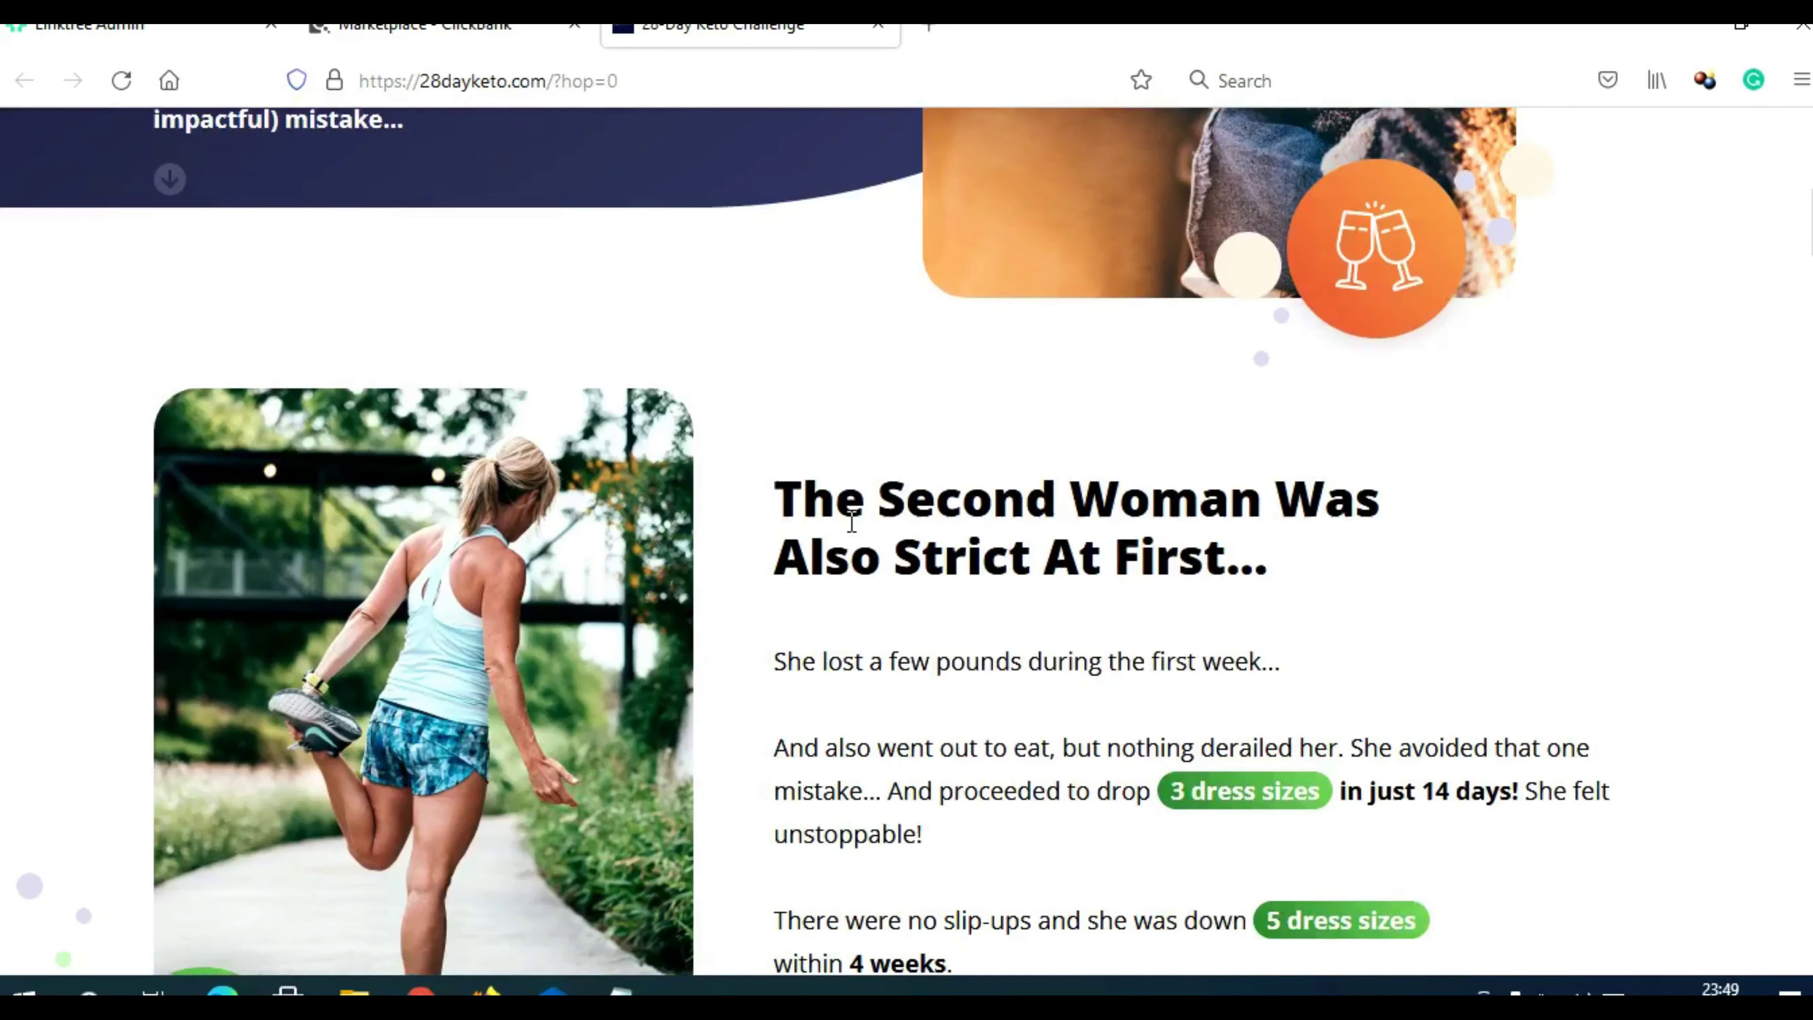
scroll(851, 523, "down", 12)
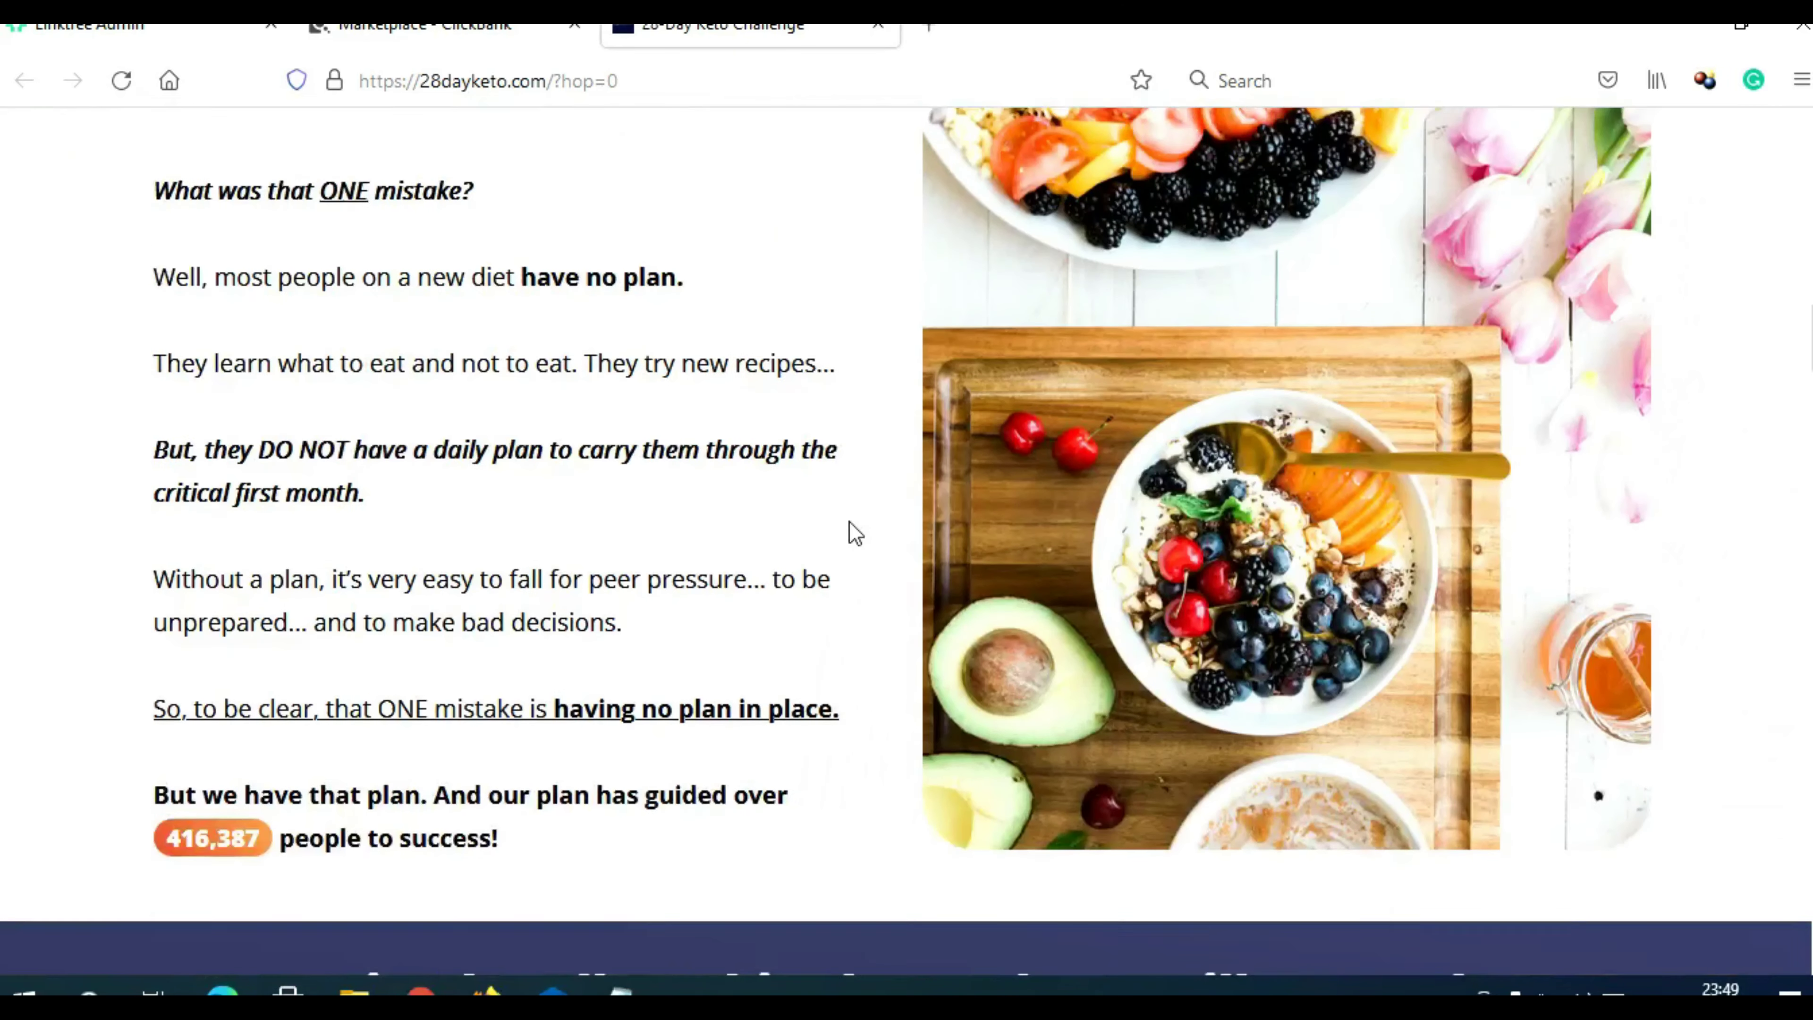
scroll(855, 532, "down", 10)
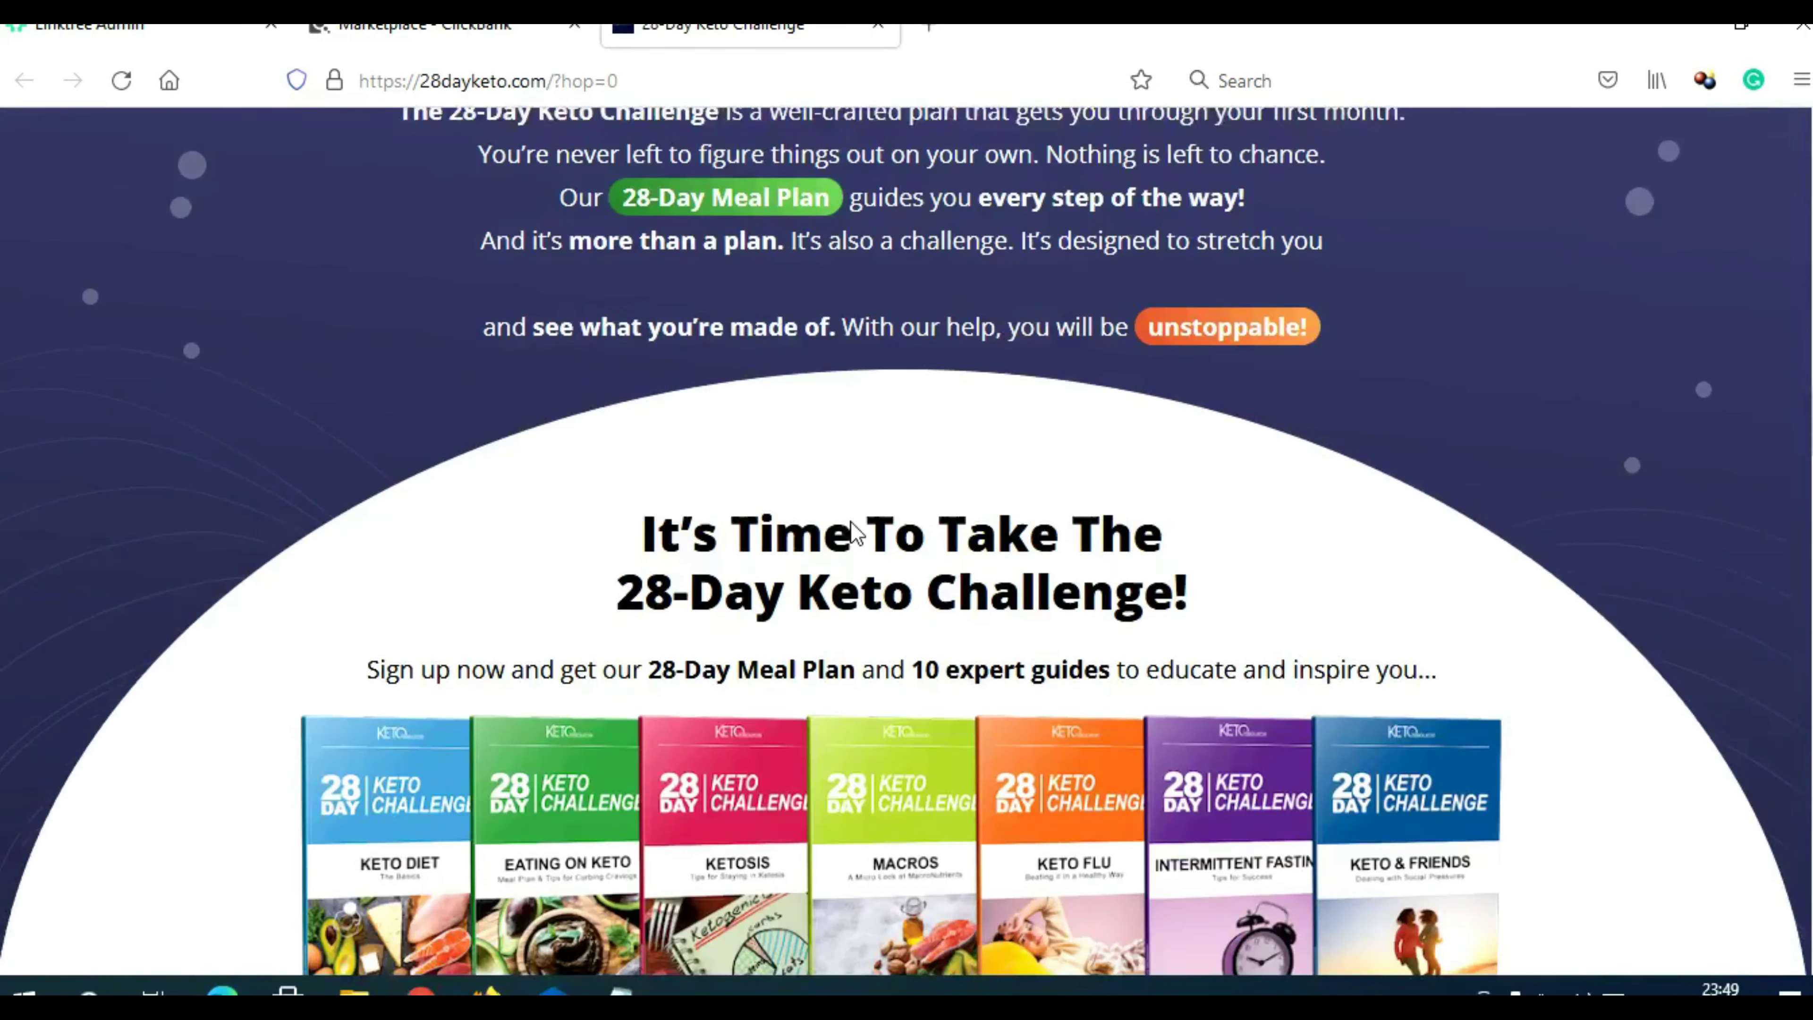
left_click_drag(640, 518, 1201, 575)
key("ctrl+c")
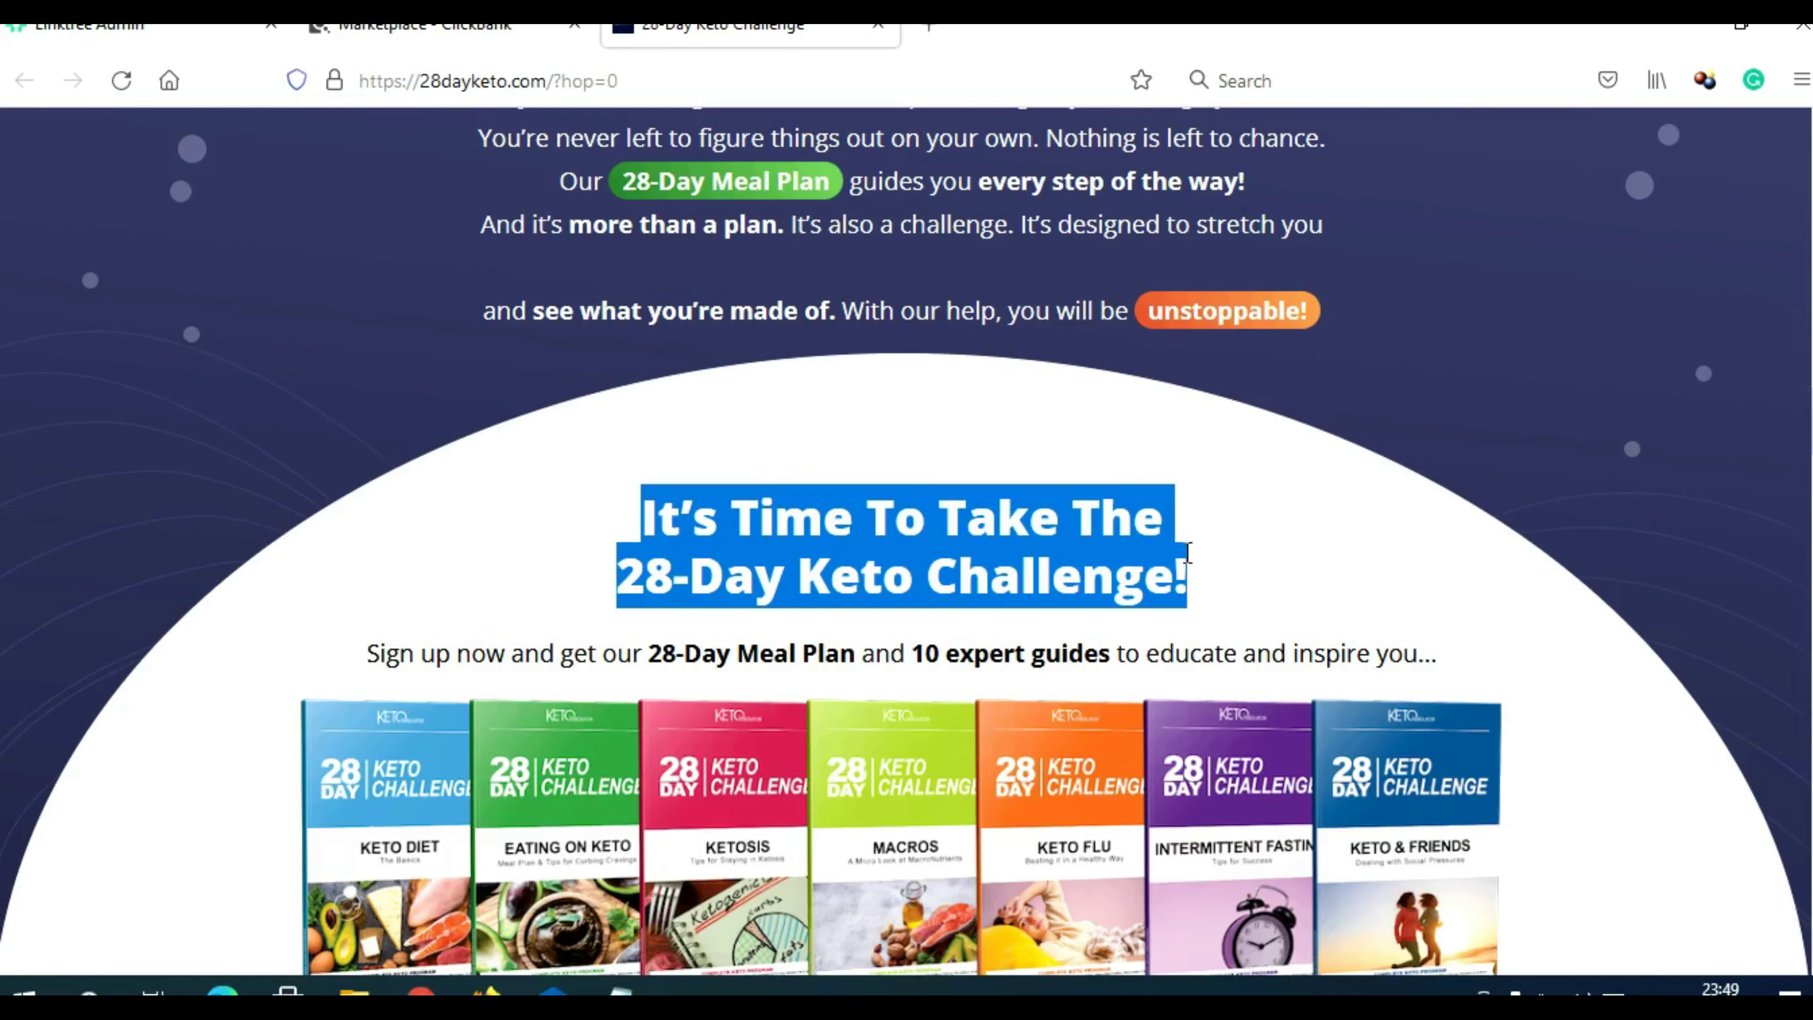
left_click(189, 32)
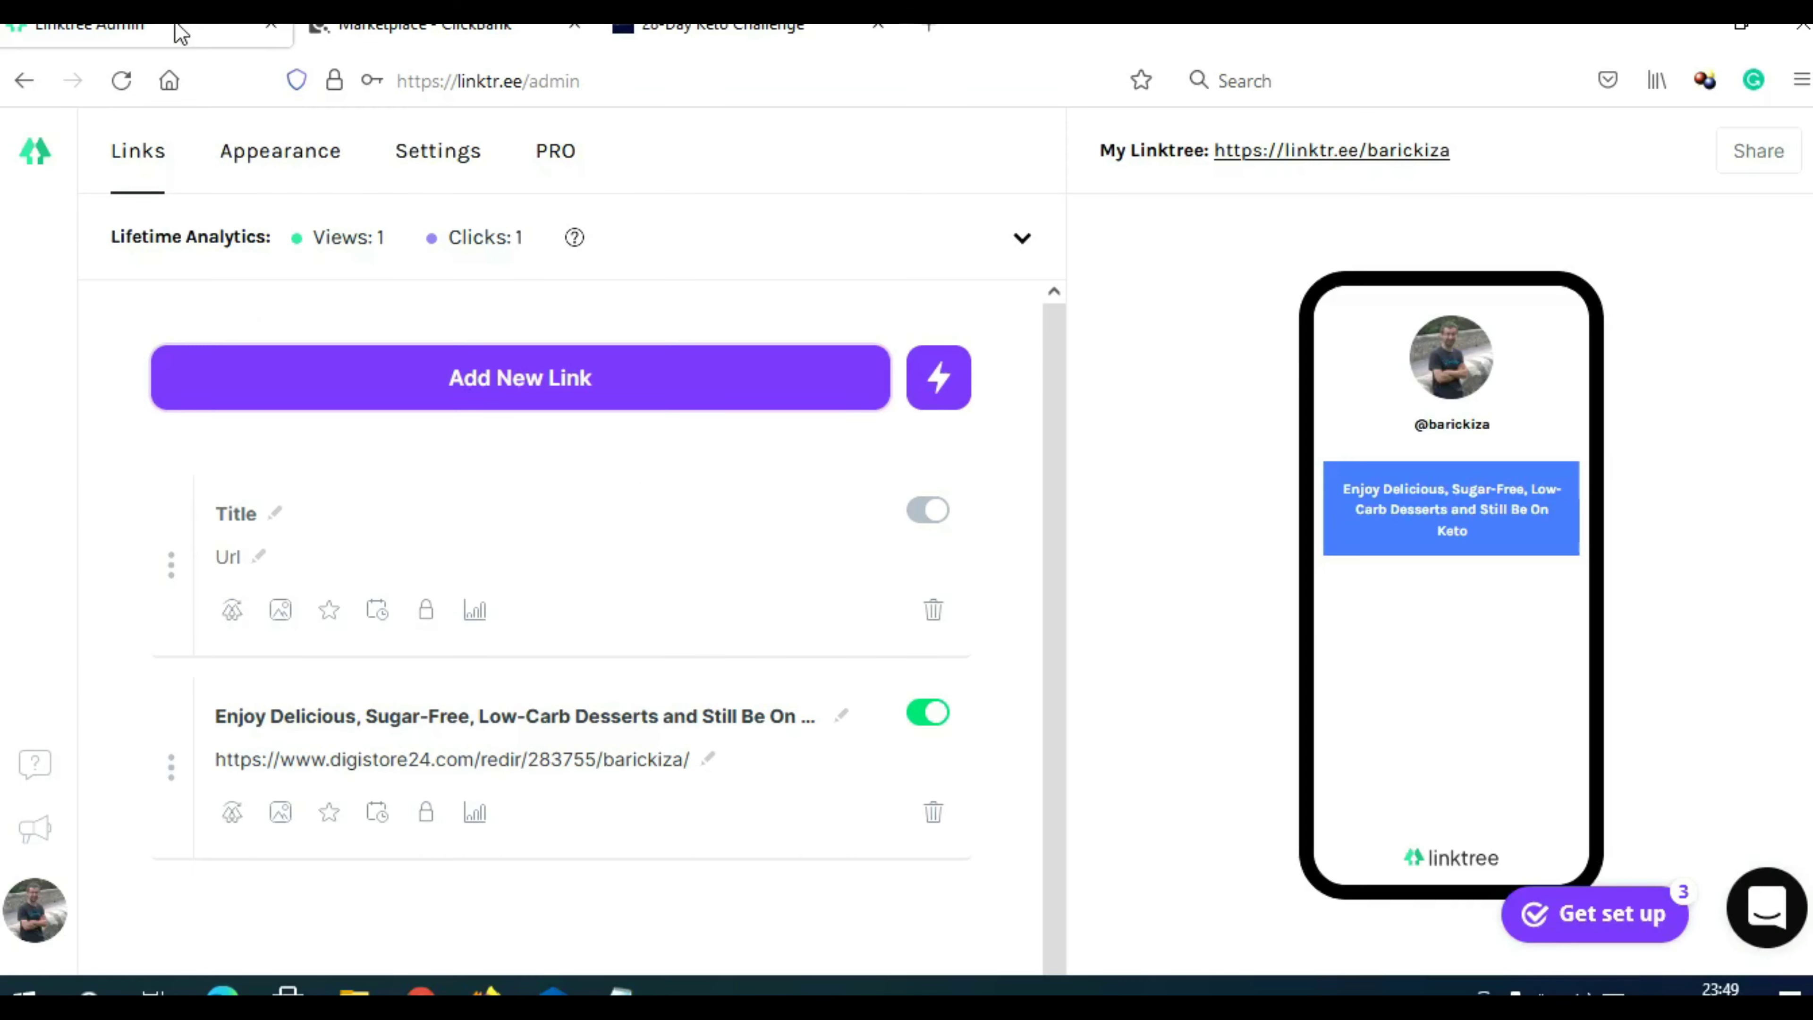
left_click(238, 520)
key("ctrl+v")
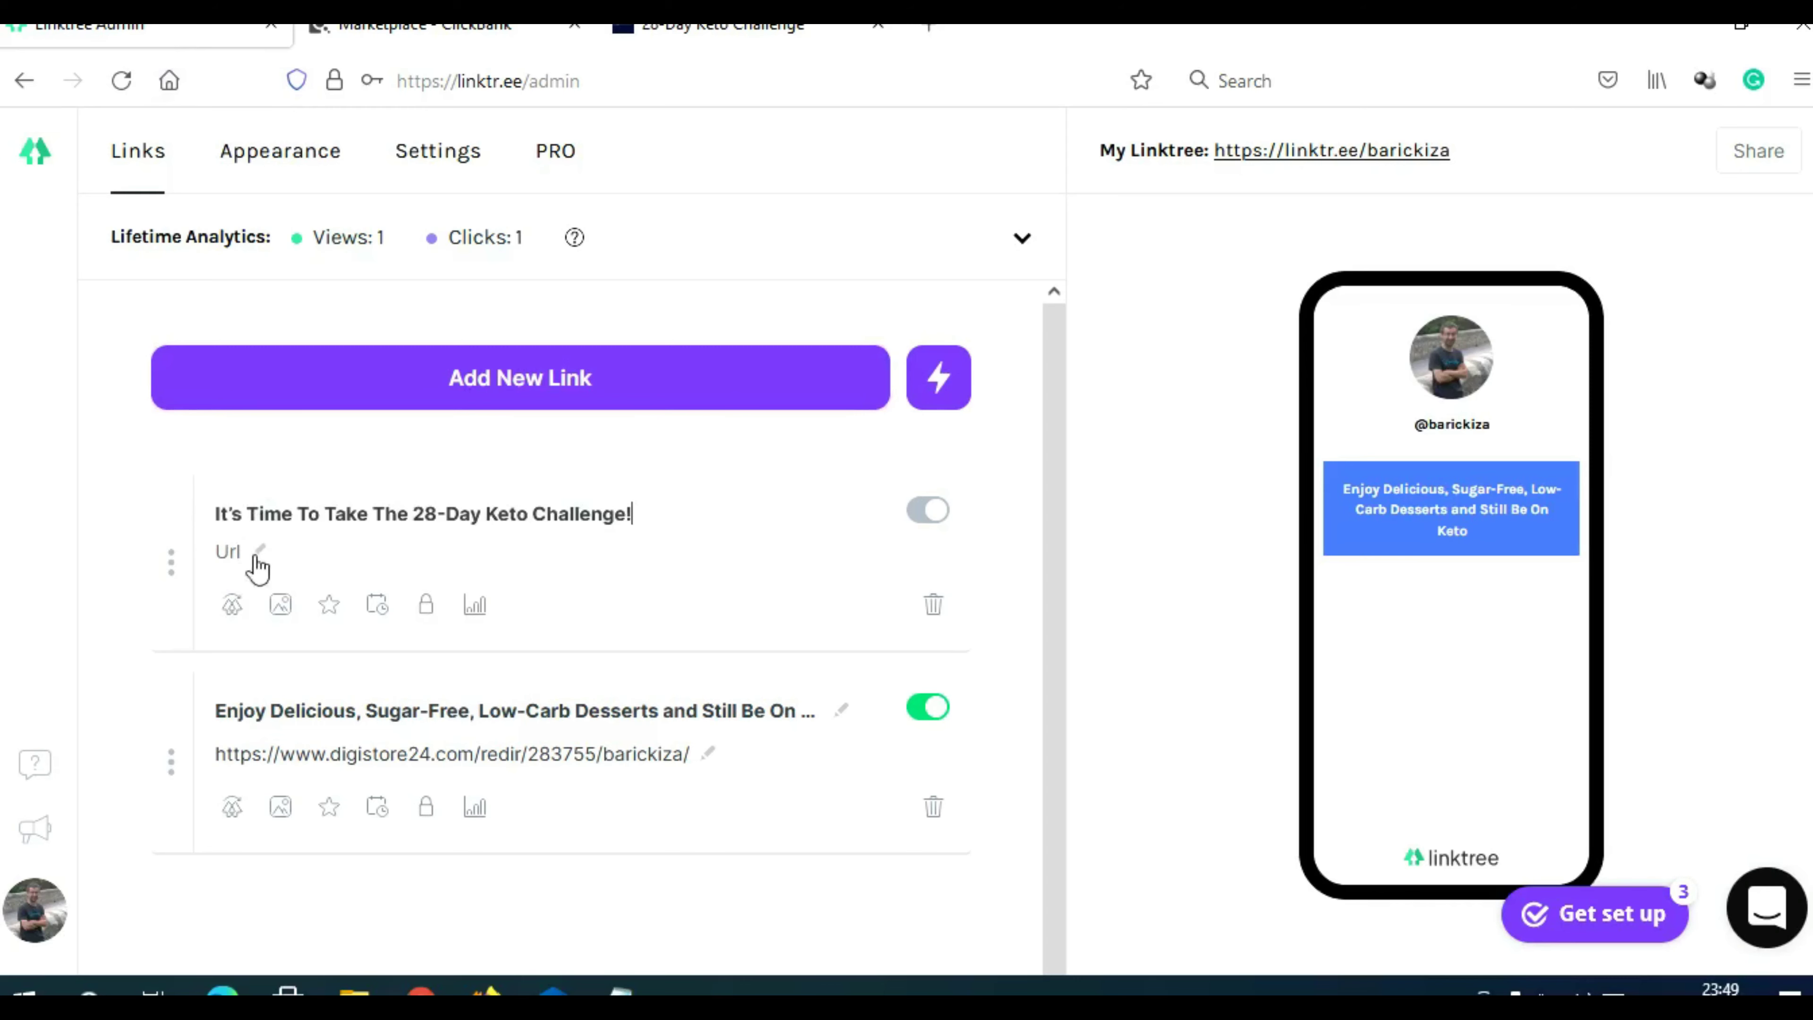
Generate and copy a ClickBank HopLink for Keto Resources
left_click(441, 29)
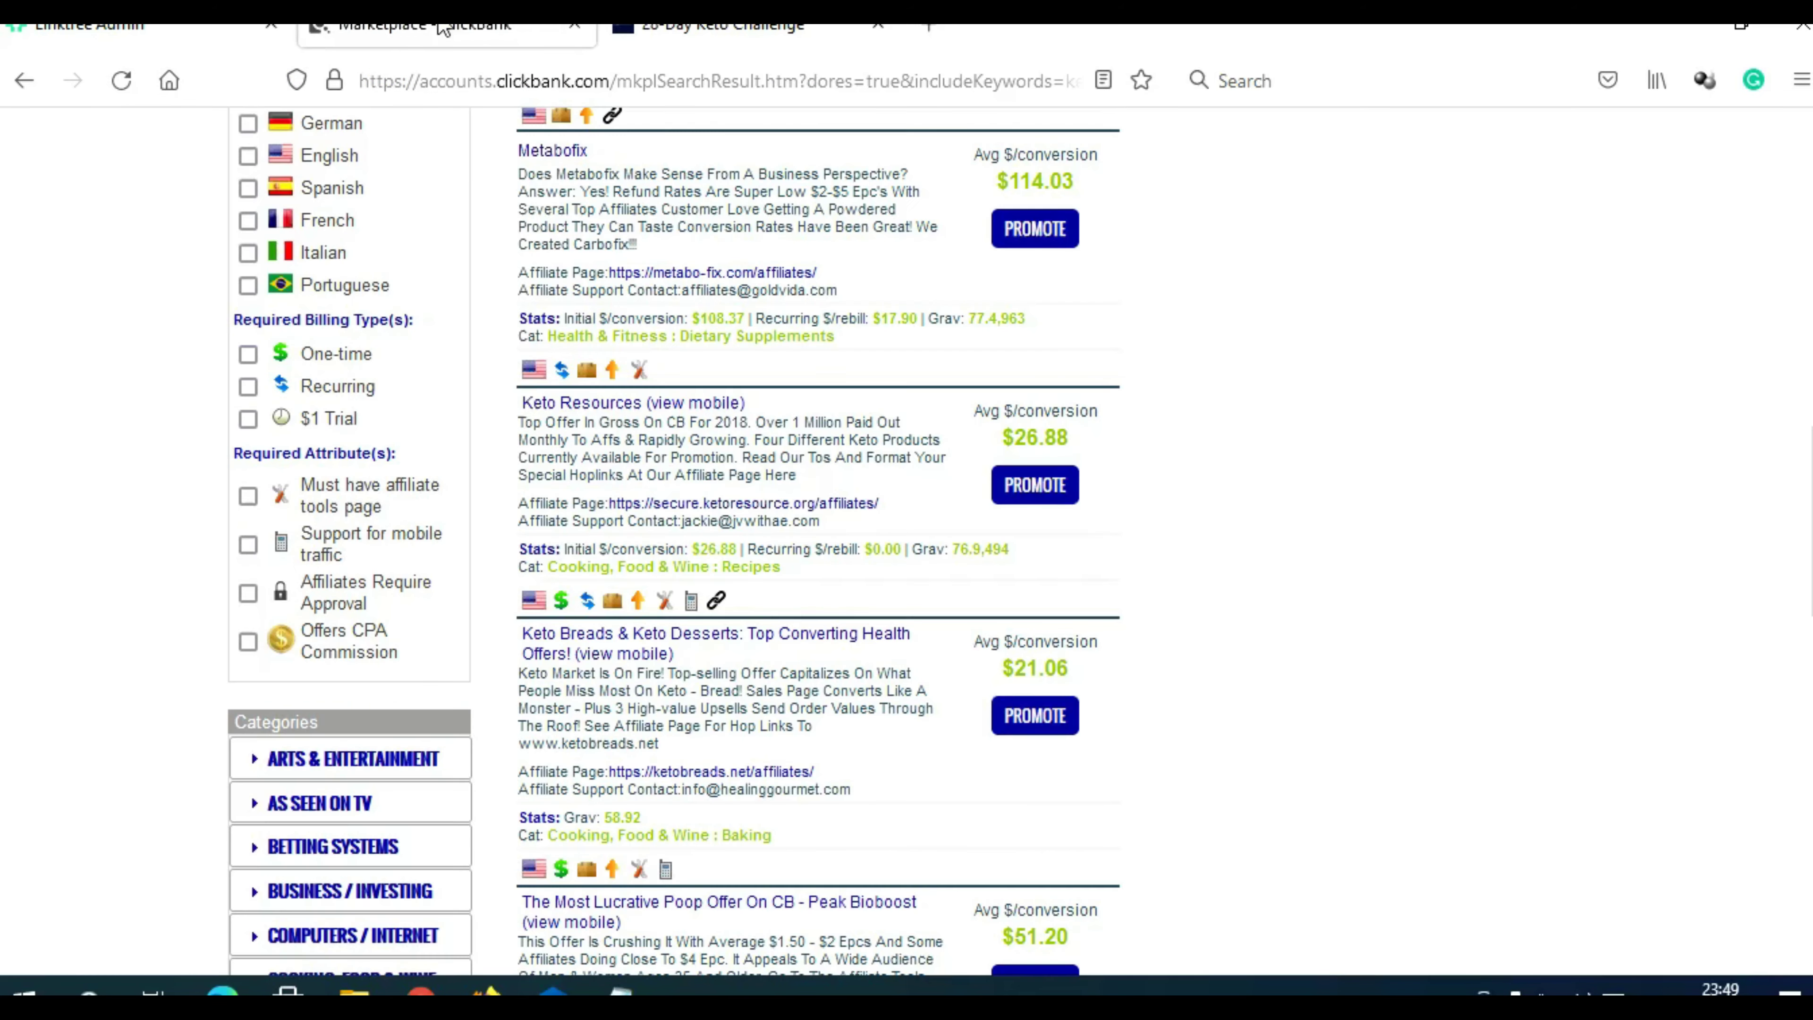
left_click(1036, 489)
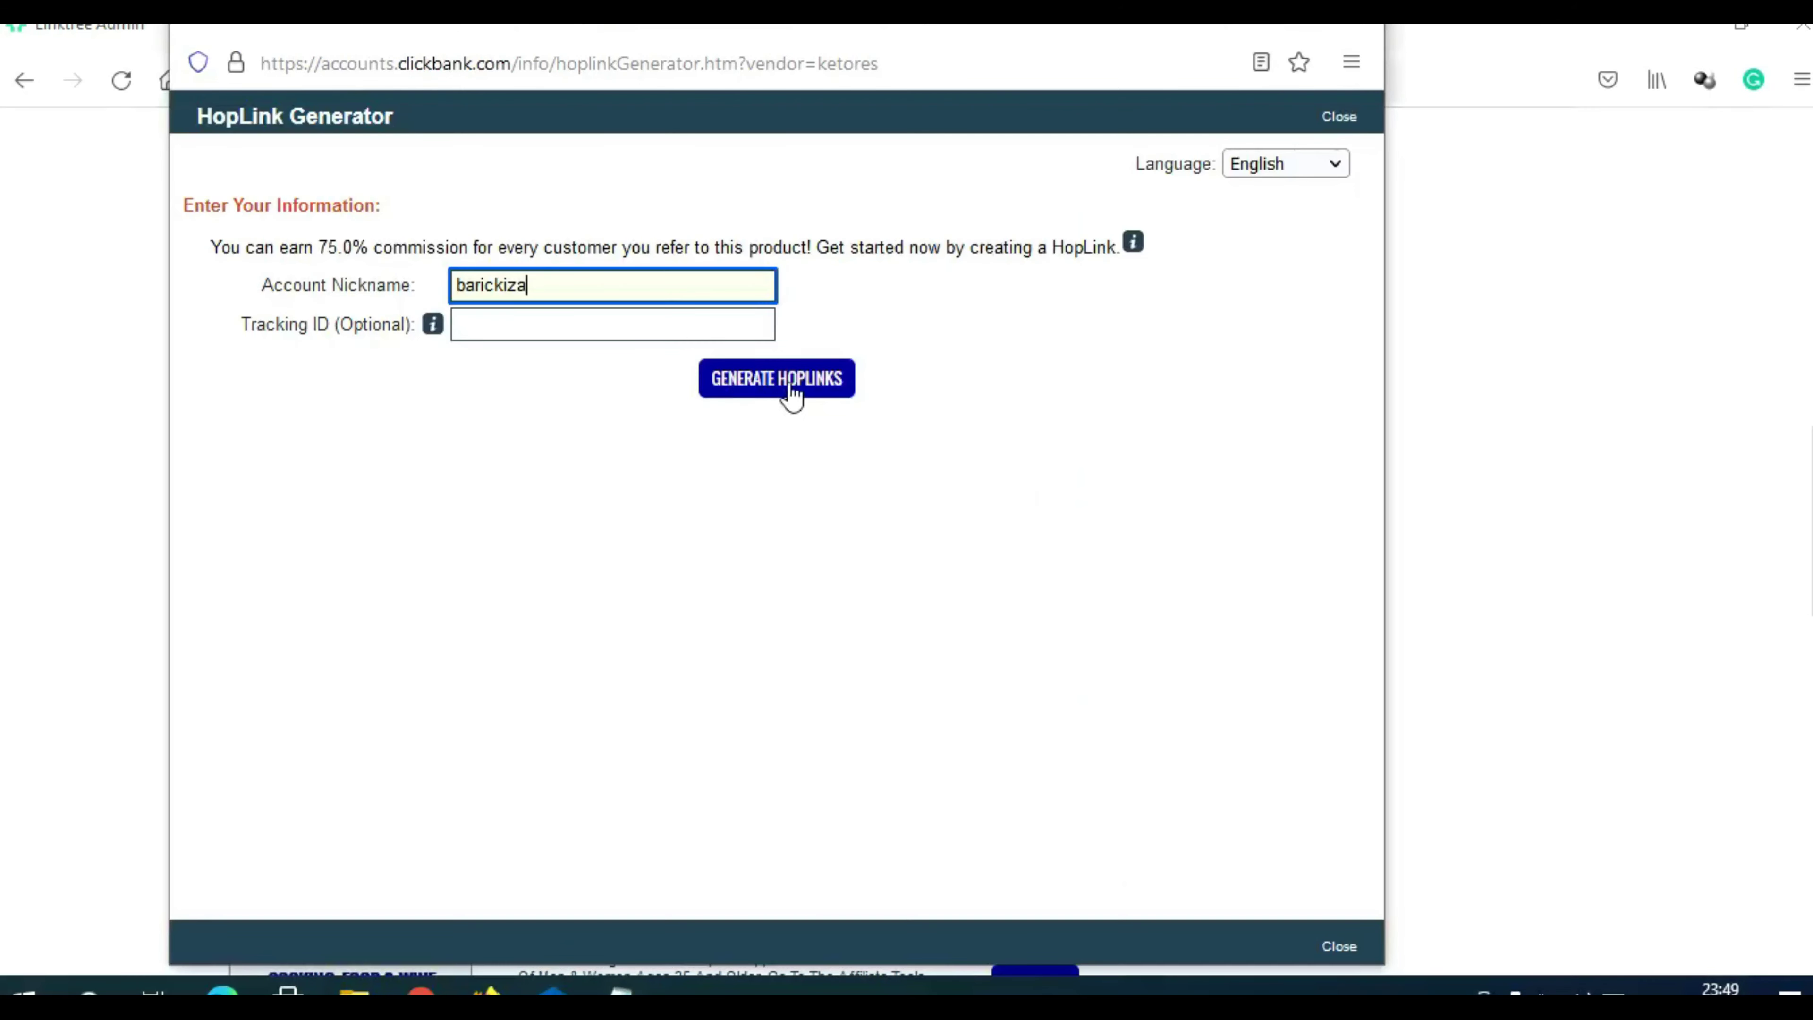
left_click(792, 389)
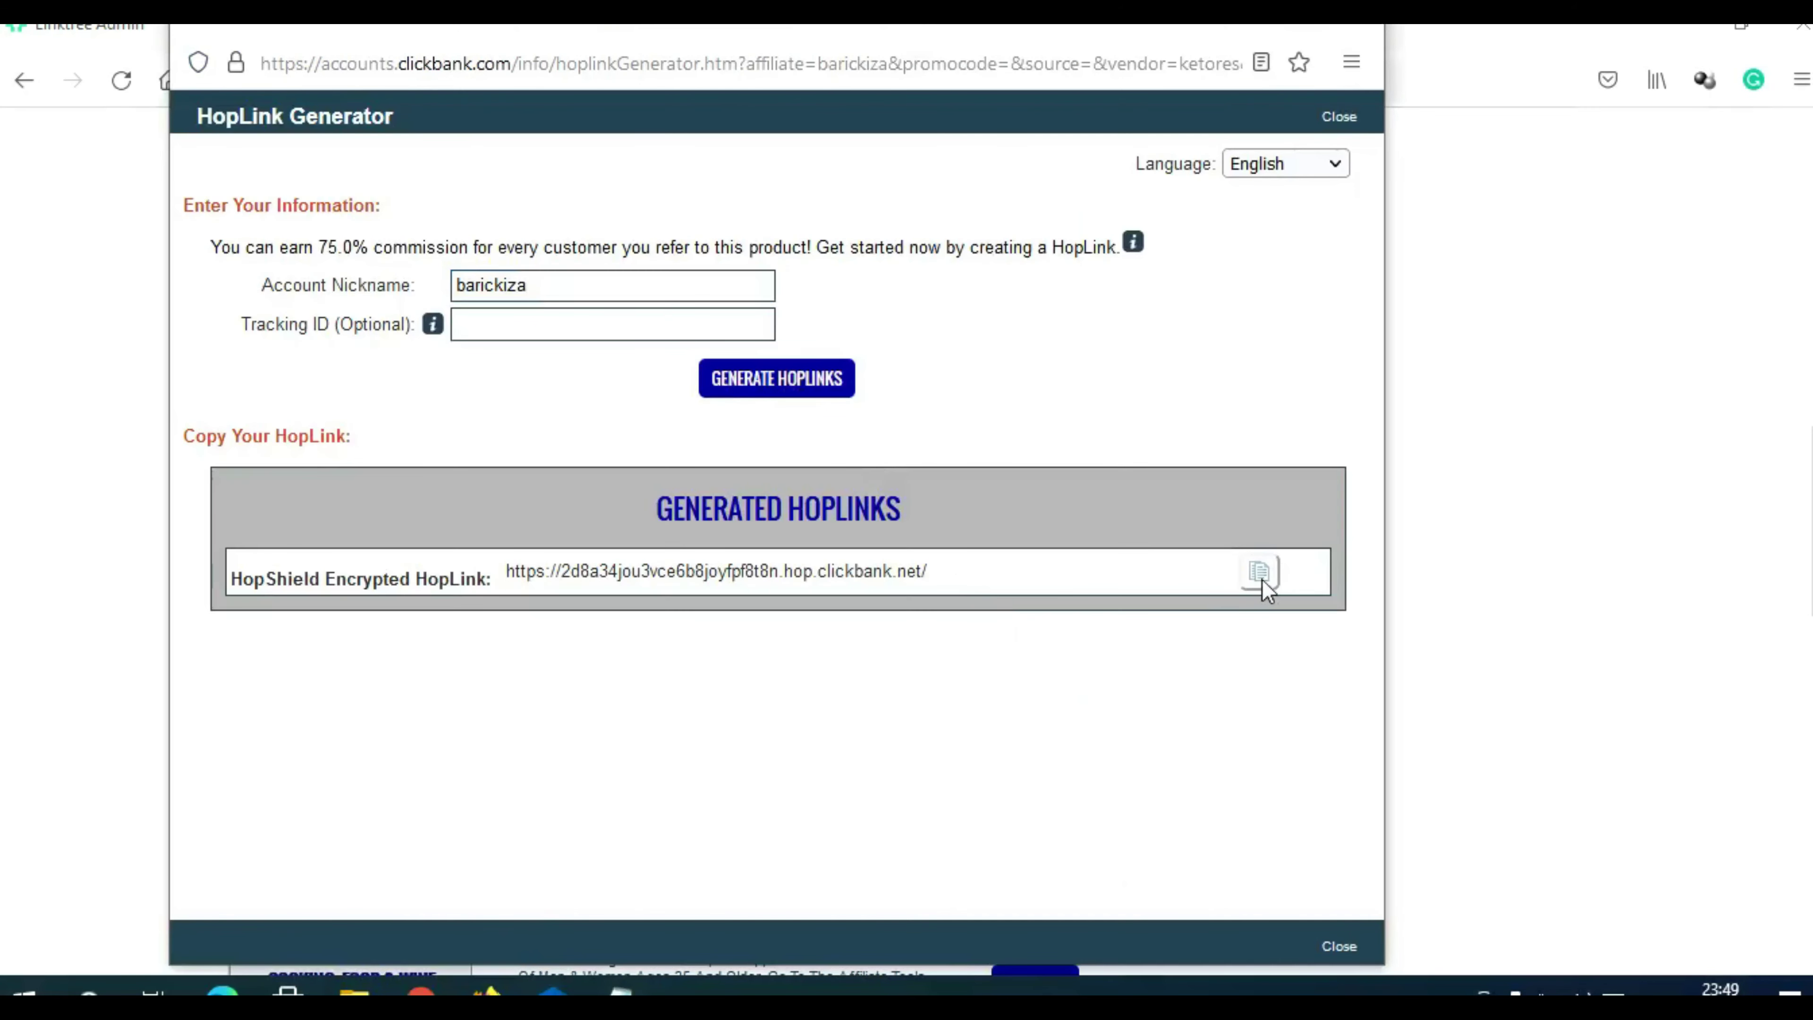
left_click(1259, 572)
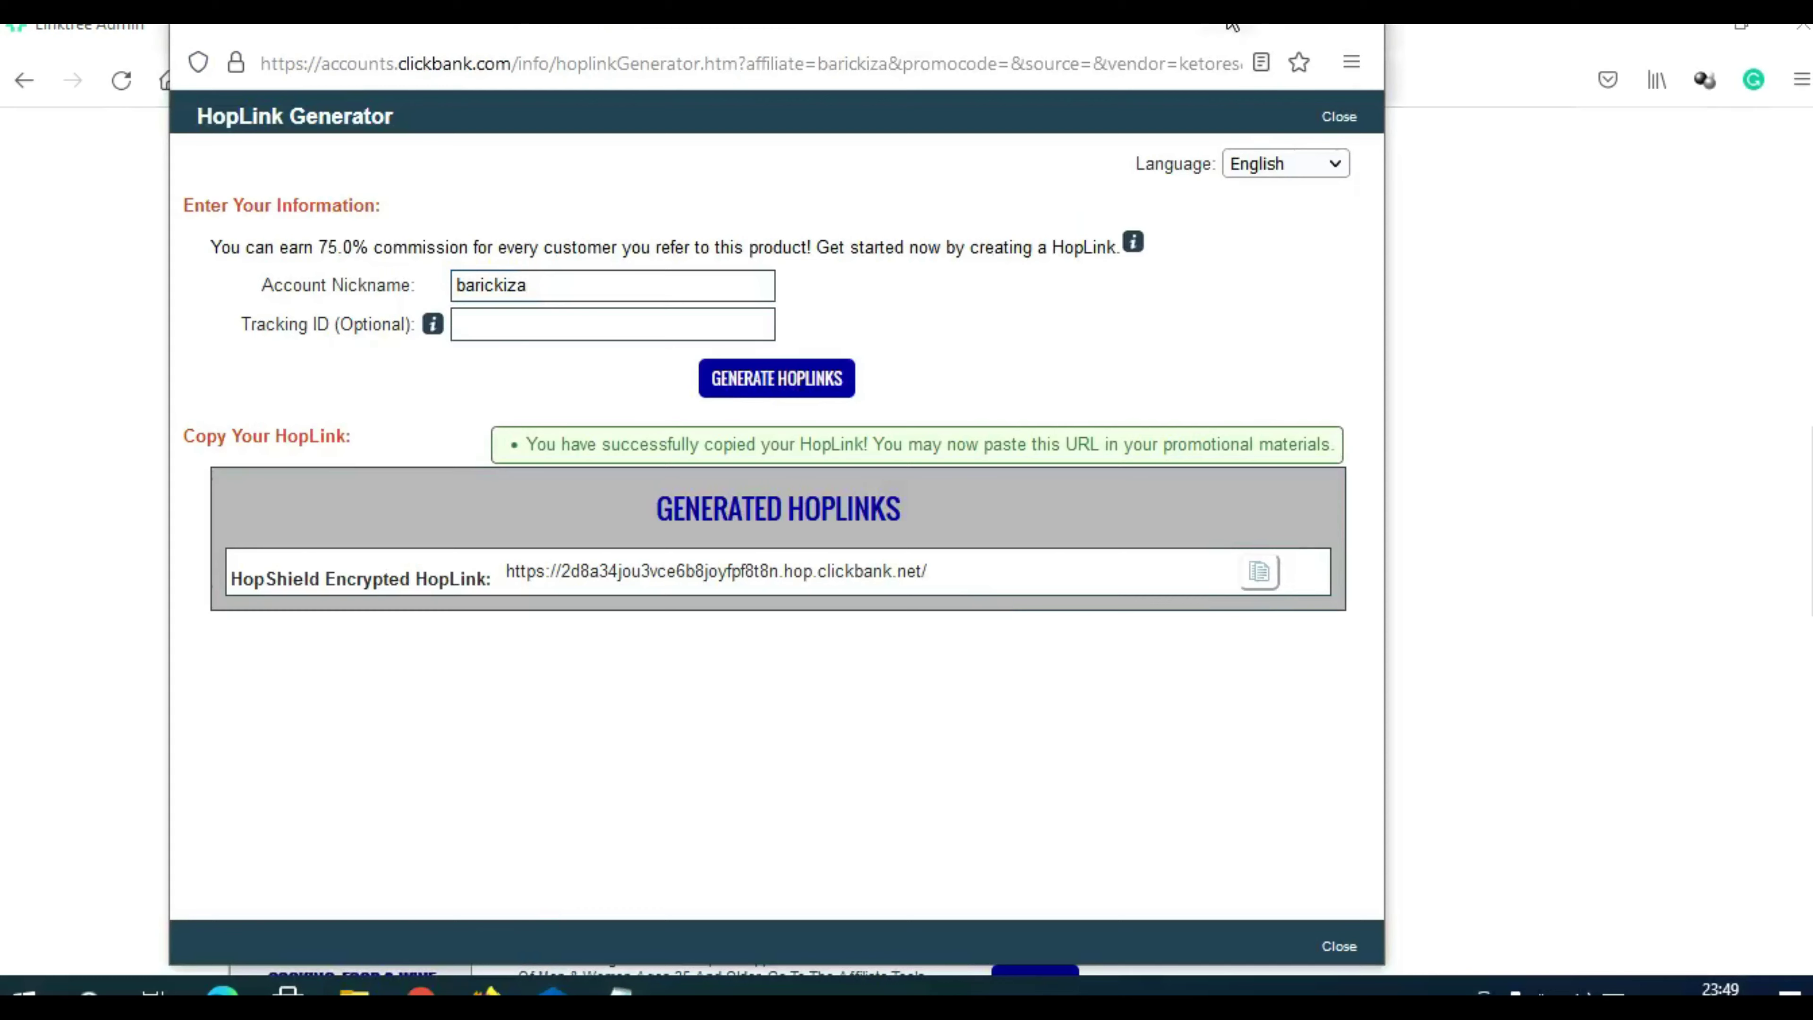
key("ctrl+w")
Set the 28-Day Keto Challenge link URL to the ClickBank HopLink, then add a third blank link
left_click(182, 30)
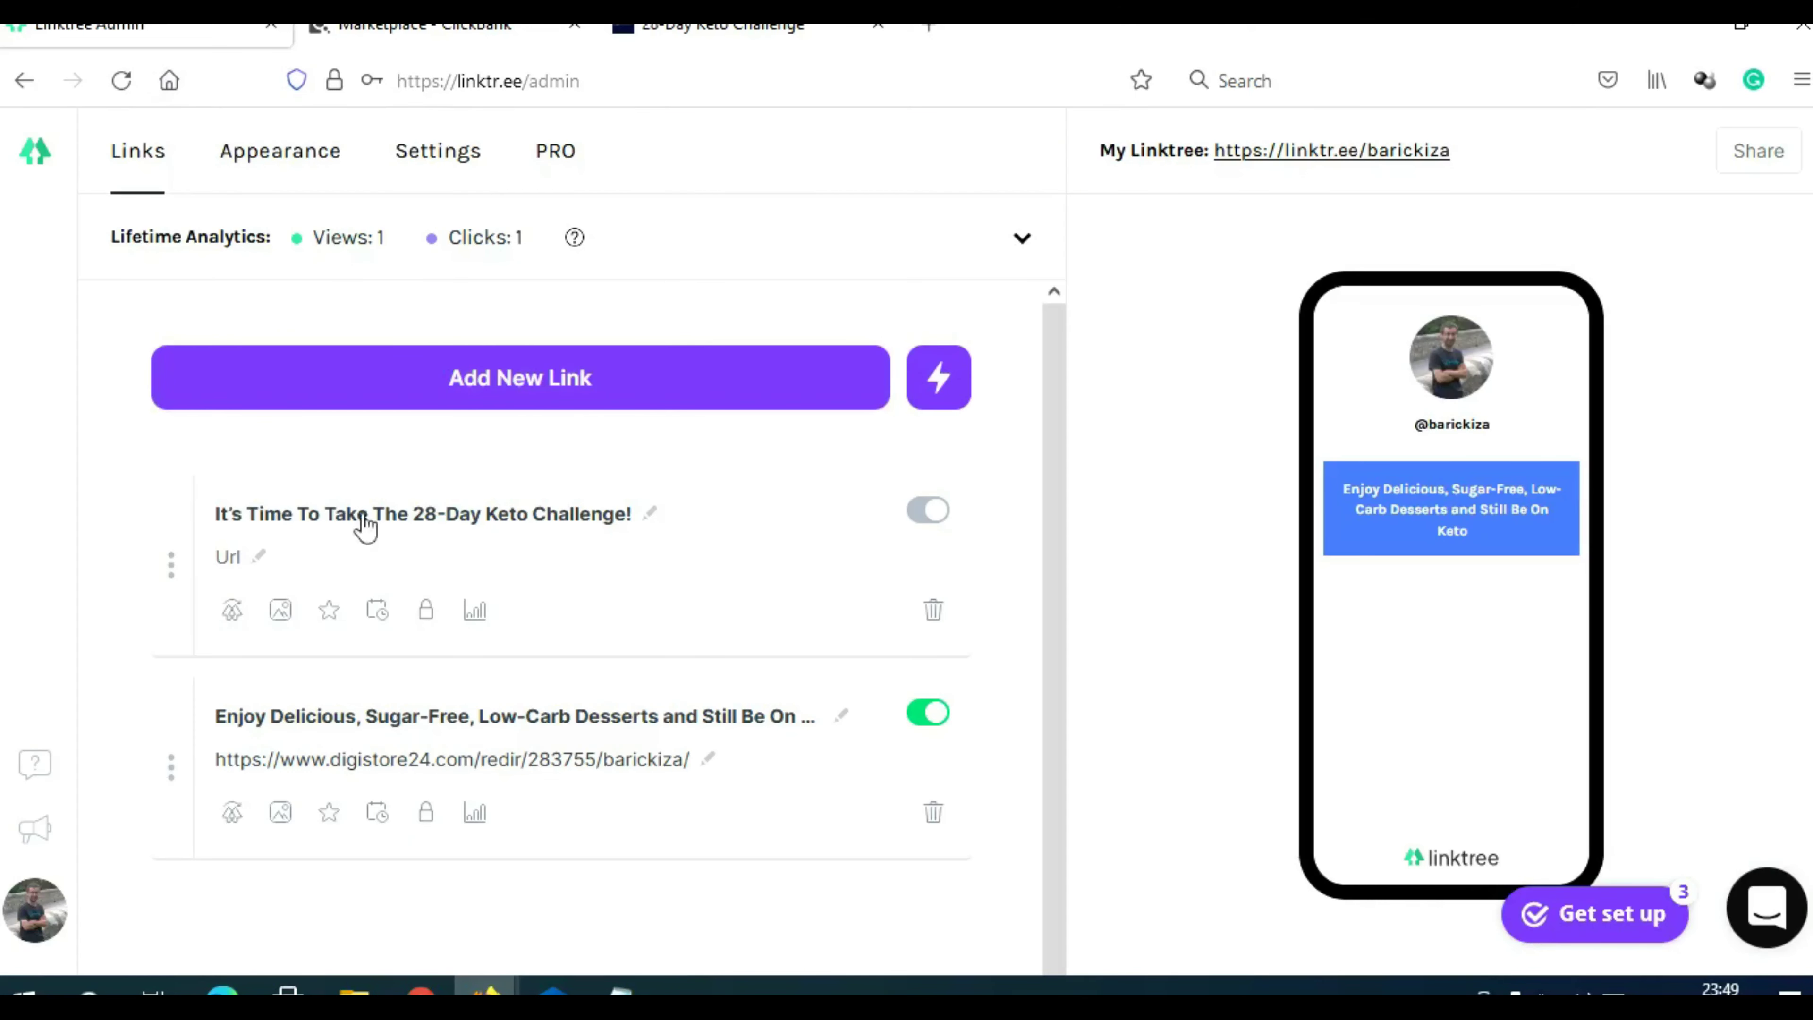
left_click(238, 556)
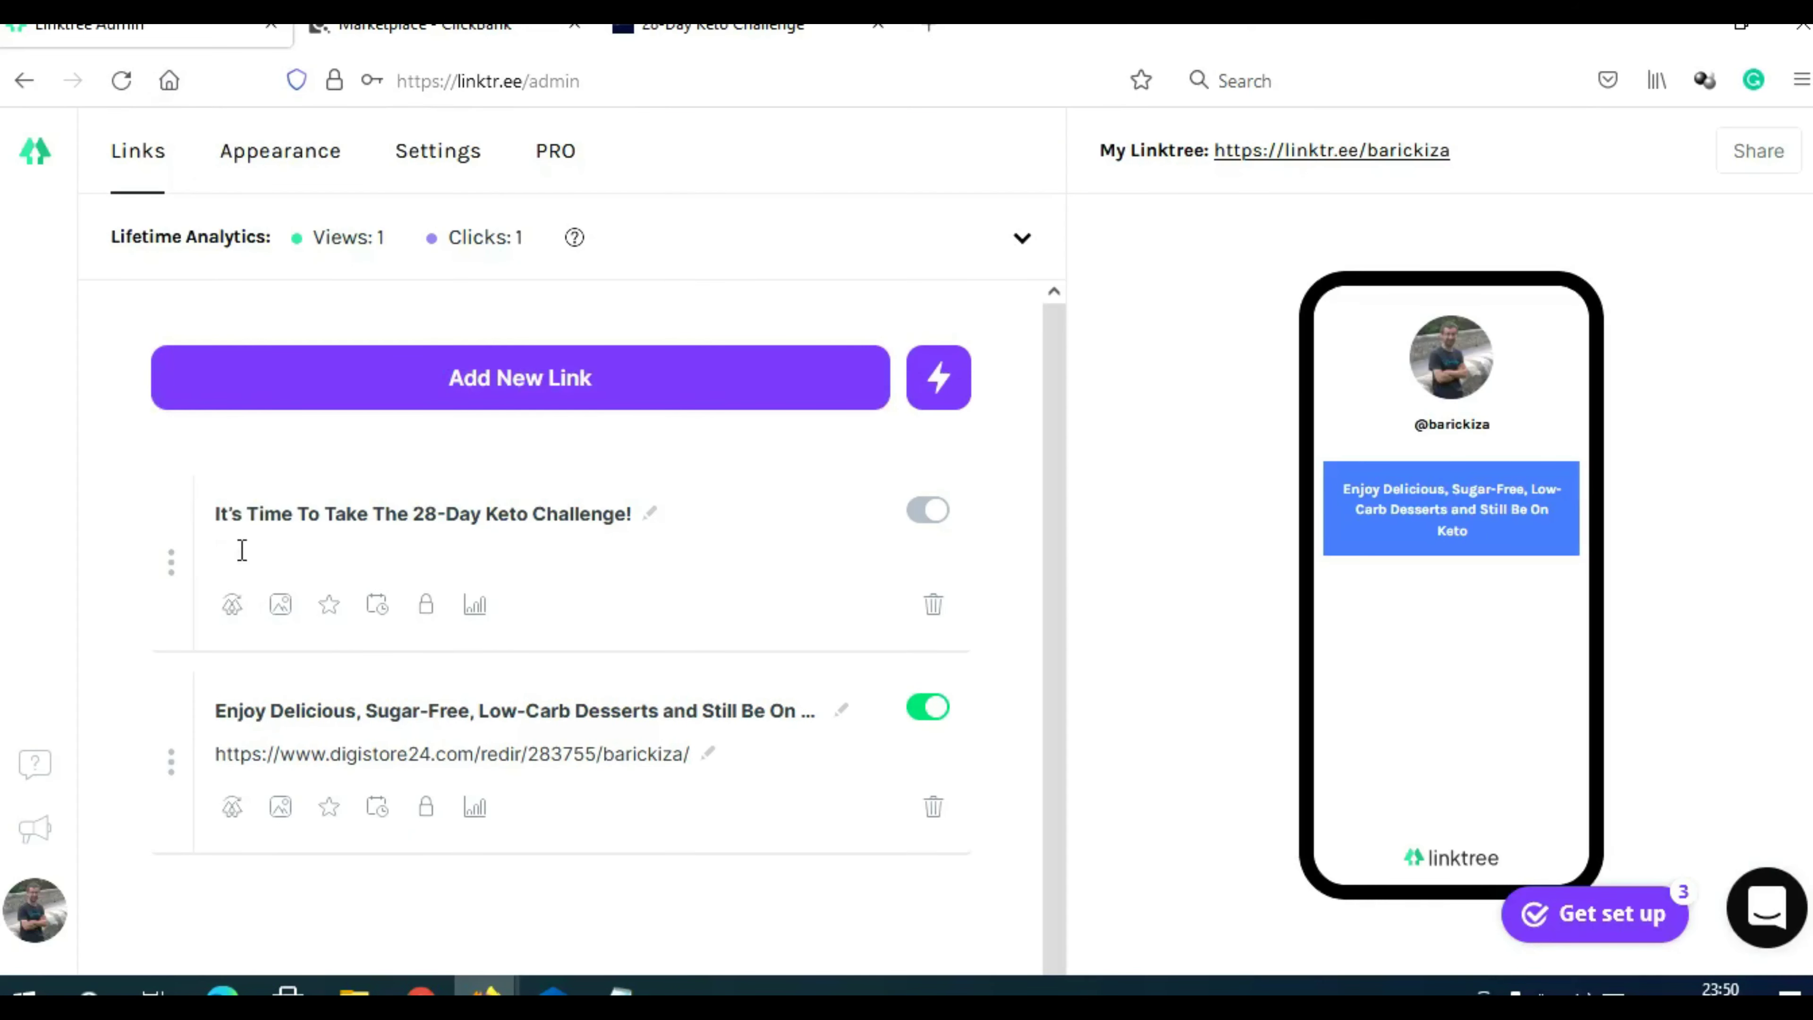
key("ctrl+v")
left_click(852, 588)
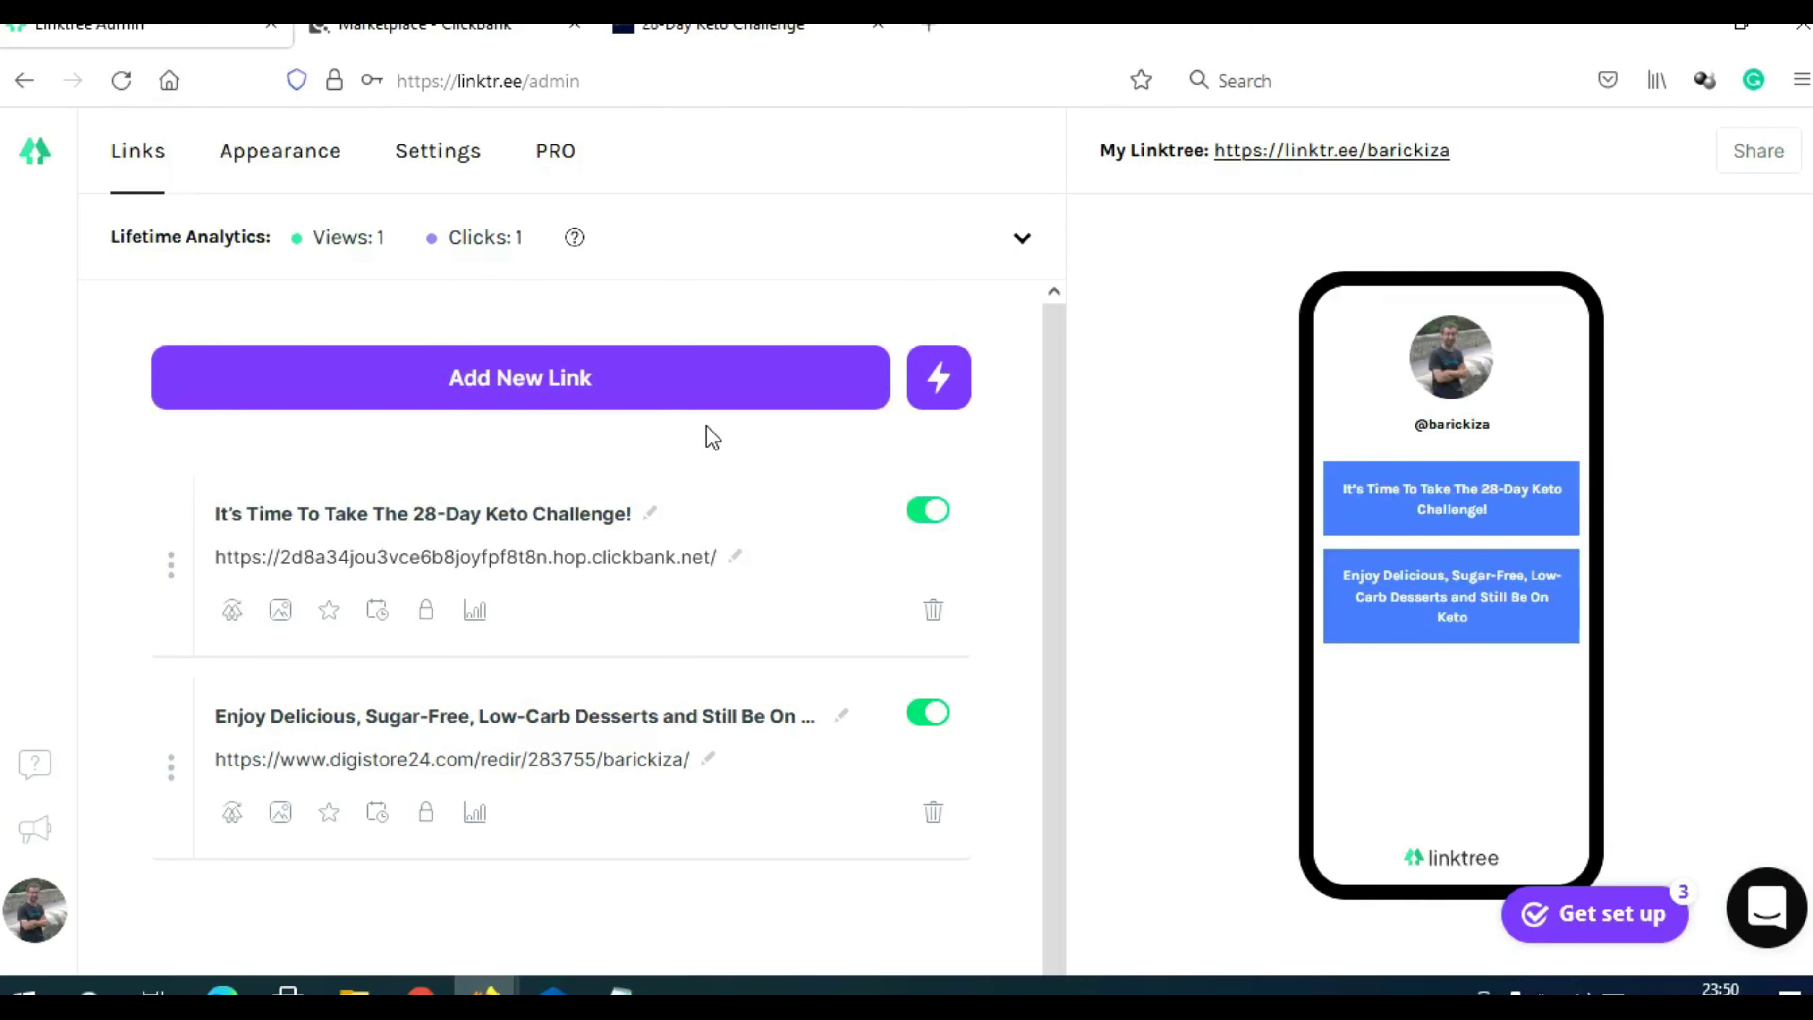
left_click(540, 394)
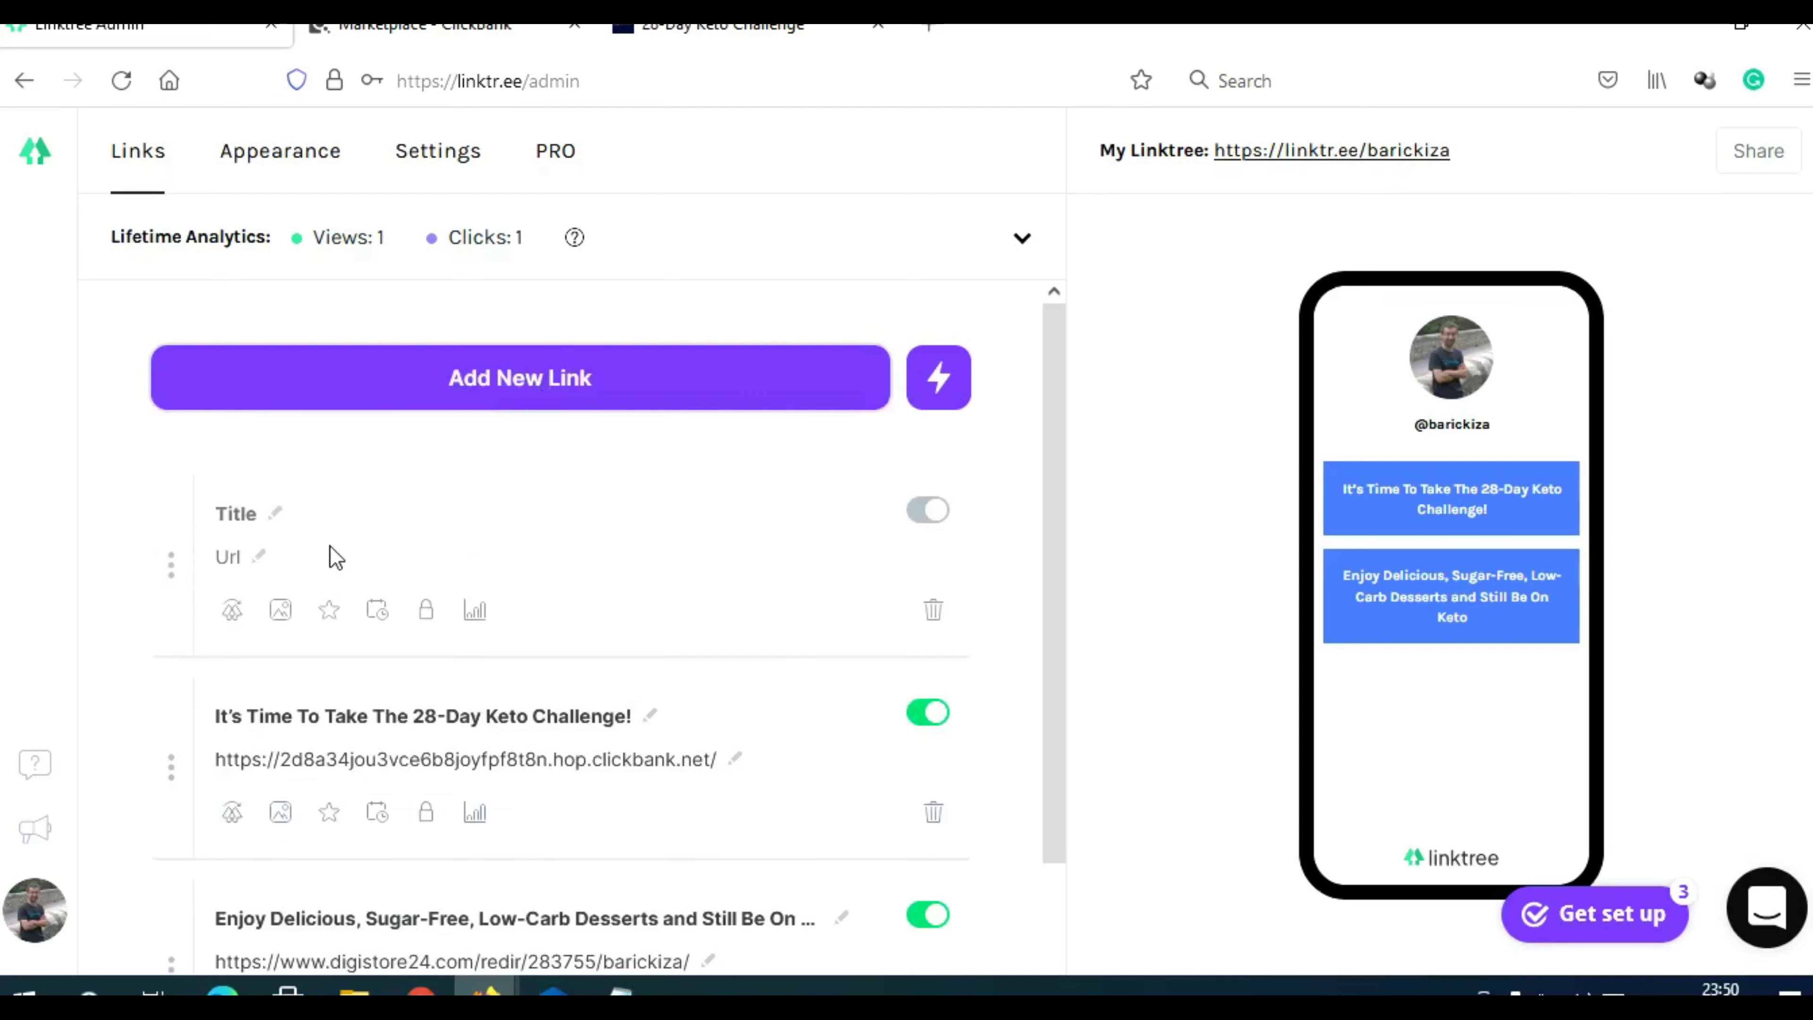
Title the third link "Ketogenic Diet For Men And Women Over The Age of 50" from the Keto After 50 page
left_click(421, 989)
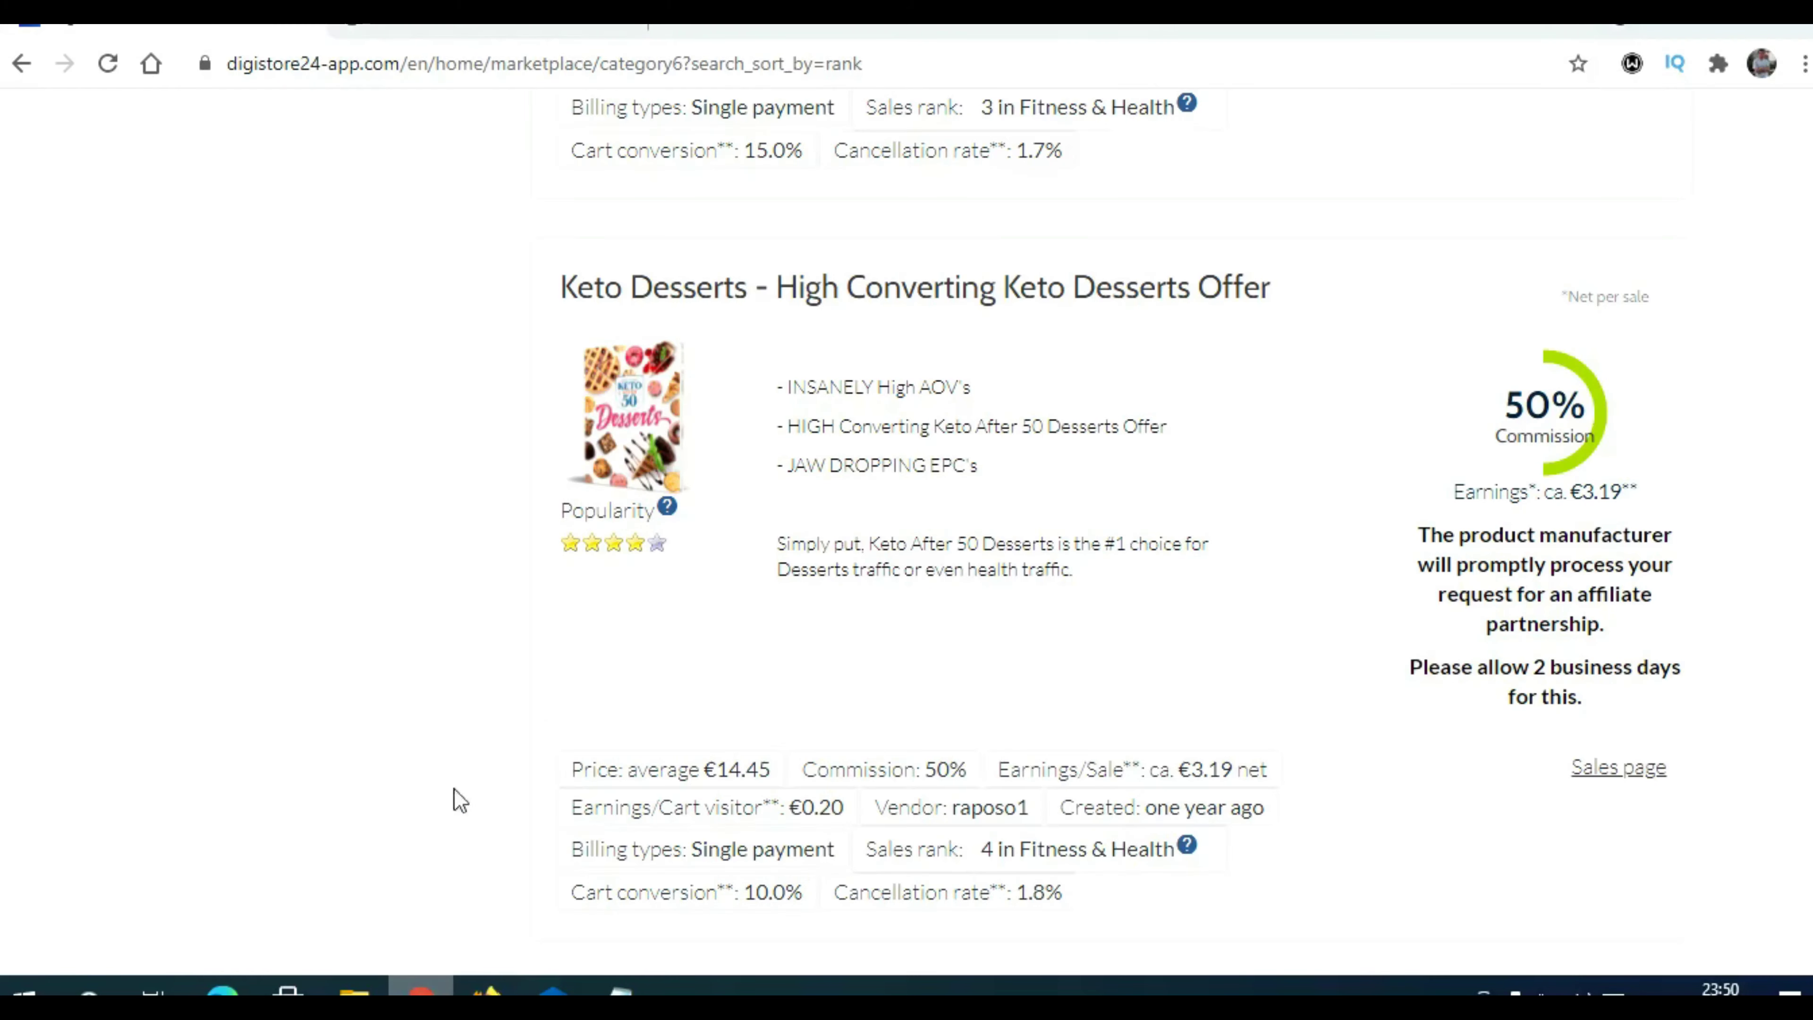
scroll(485, 495, "up", 8)
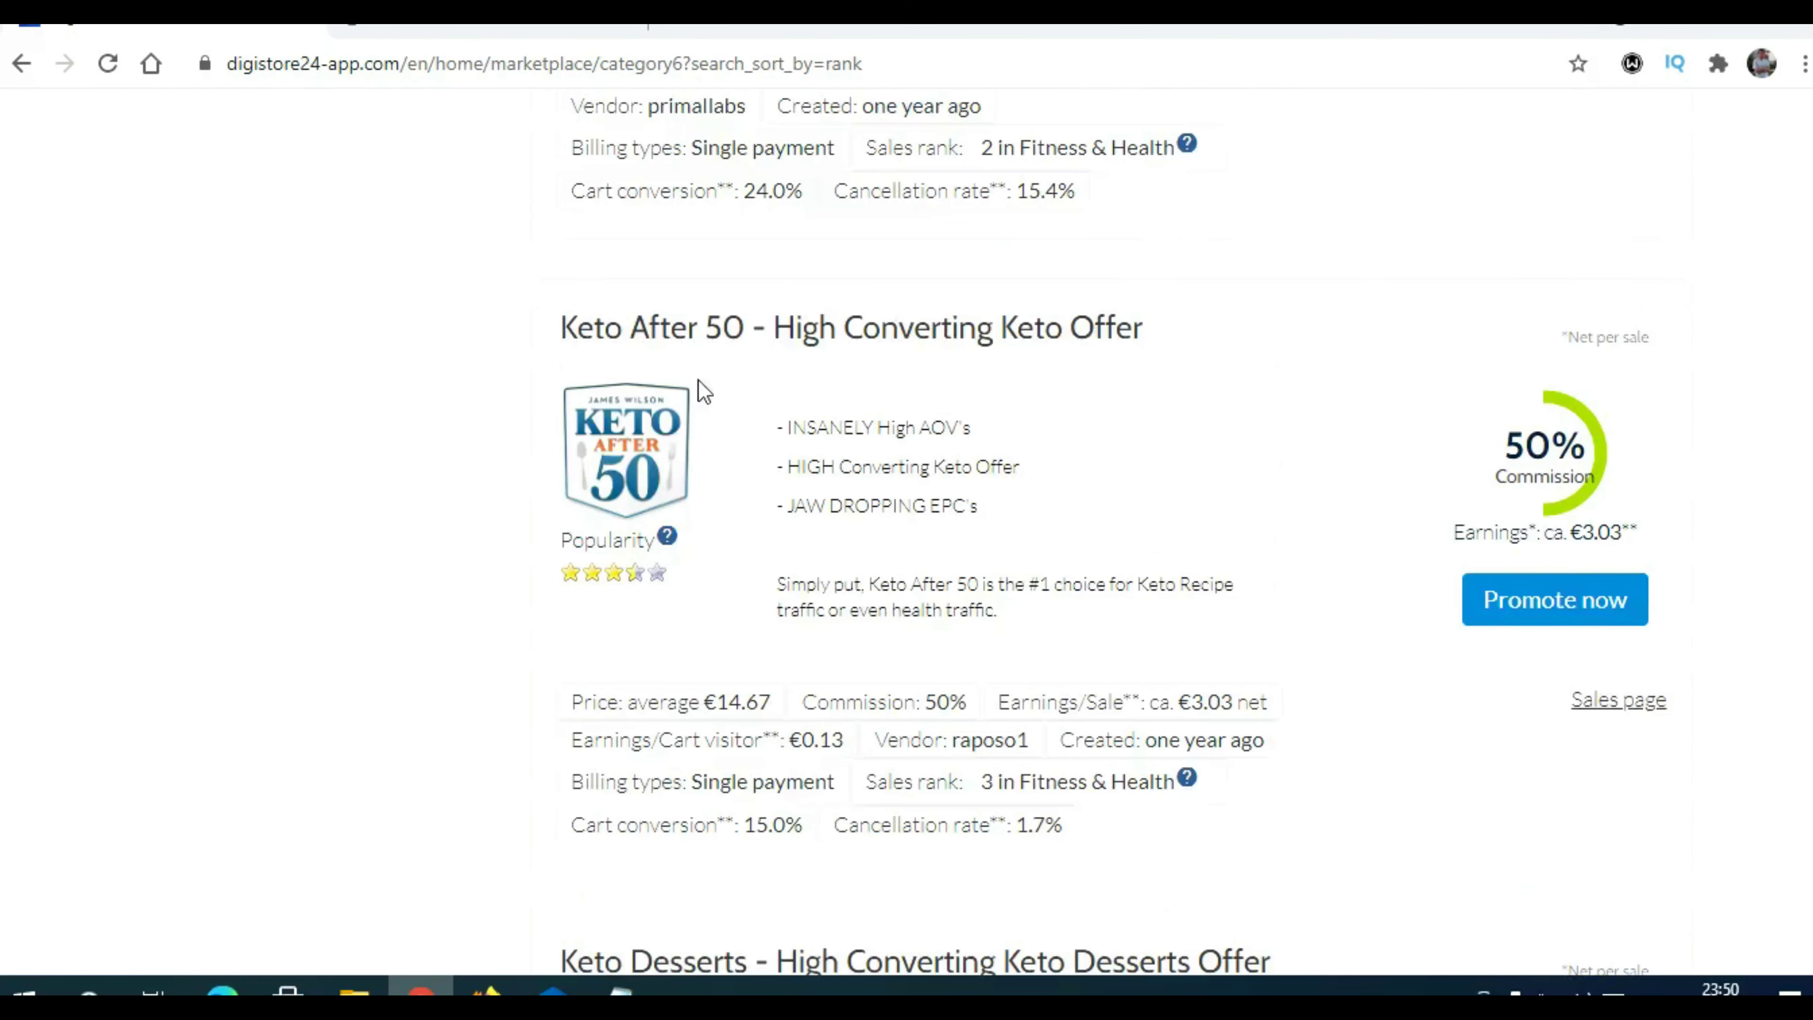
left_click_drag(563, 327, 772, 332)
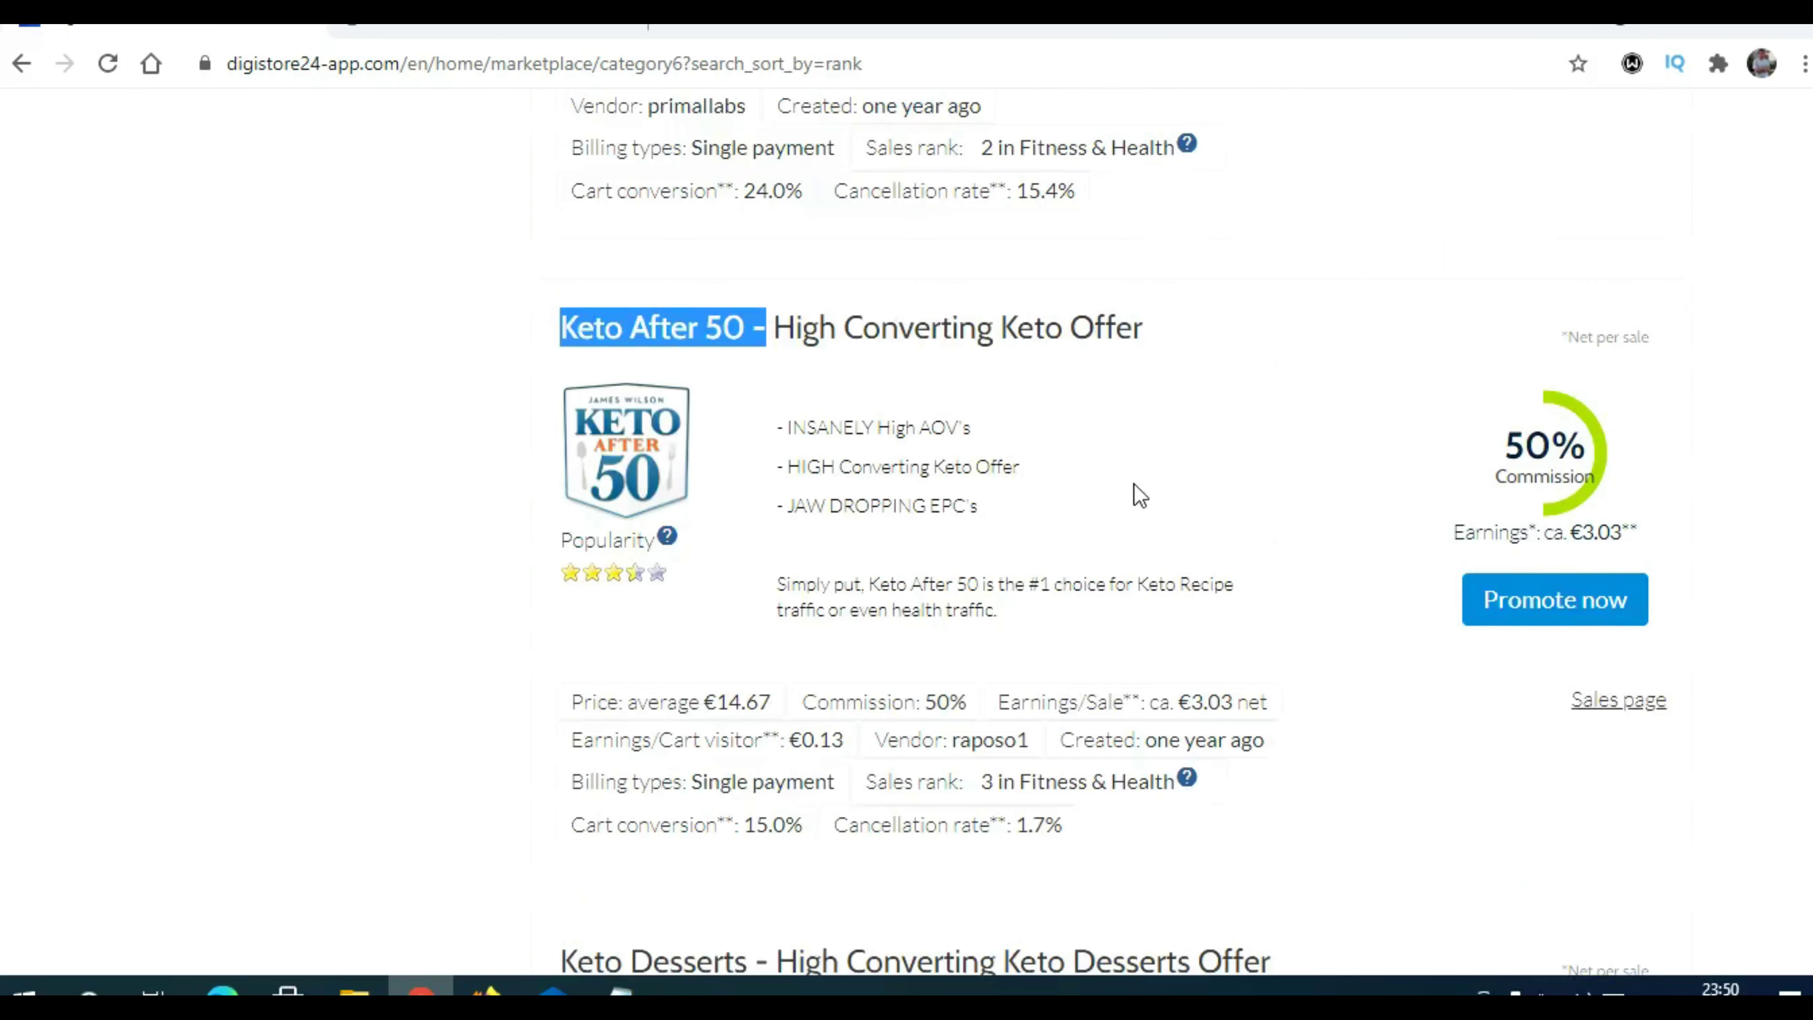
left_click(1616, 709)
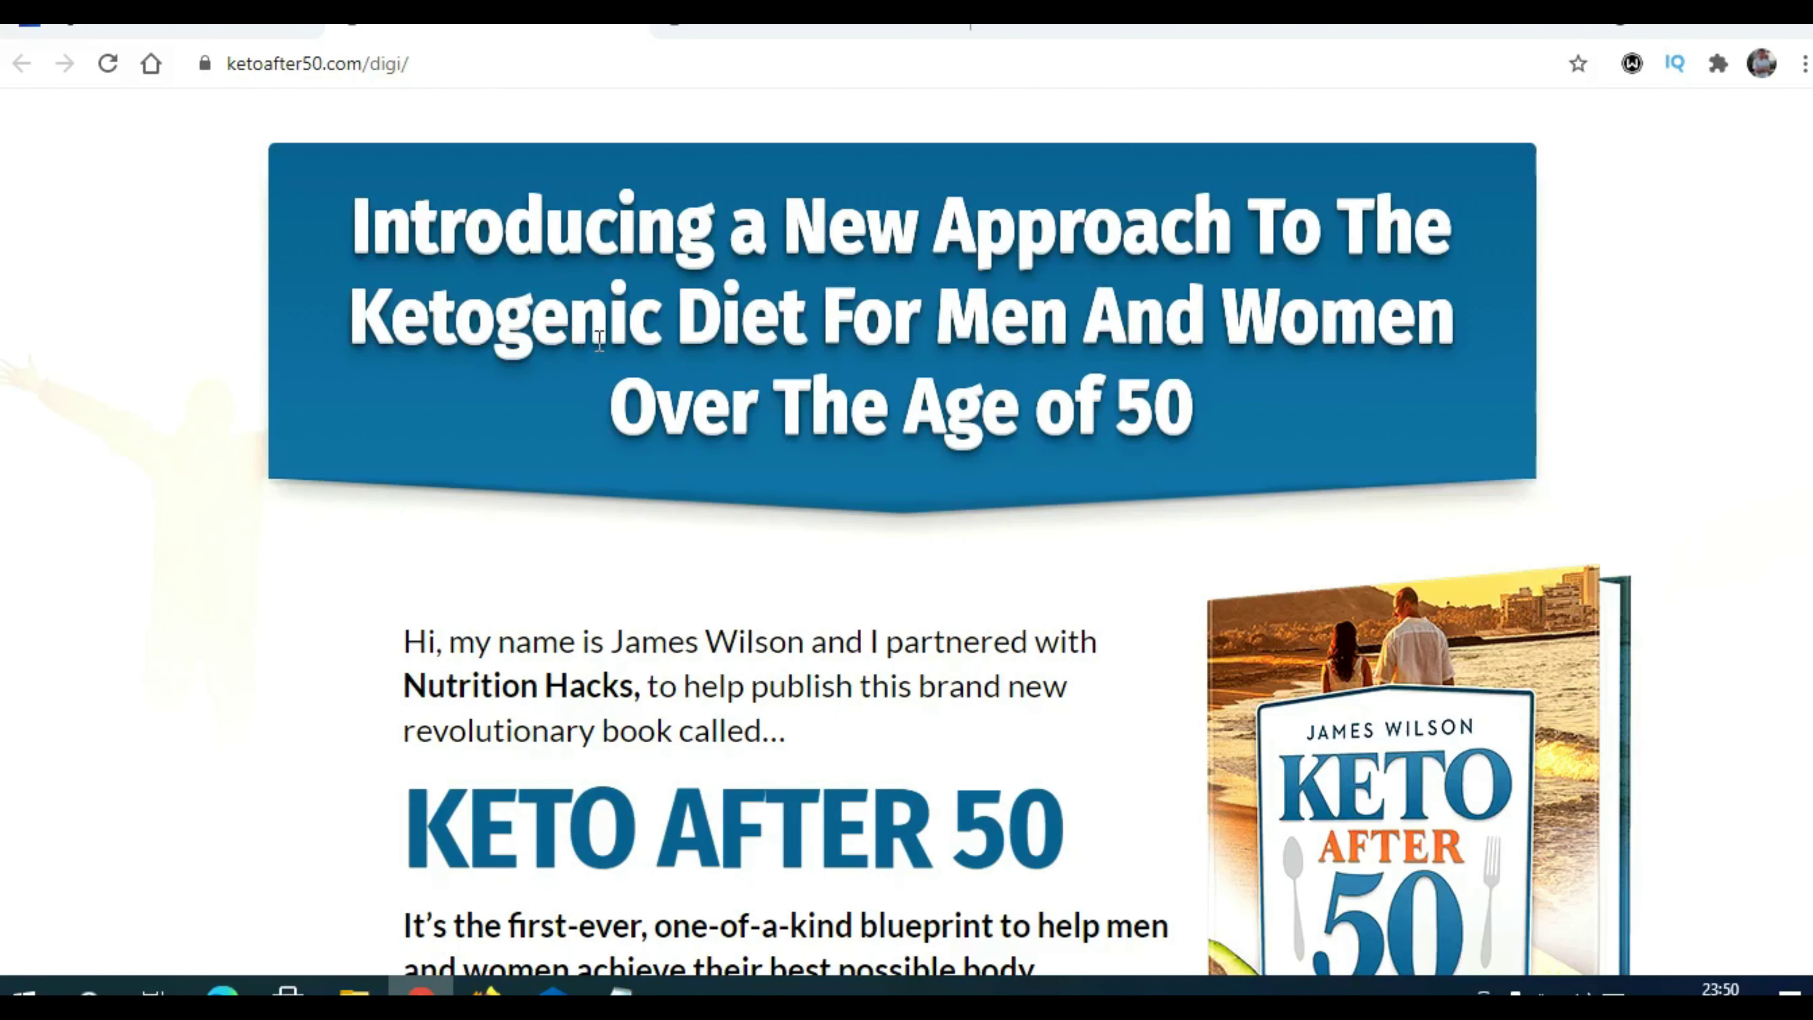
left_click_drag(409, 317, 1189, 434)
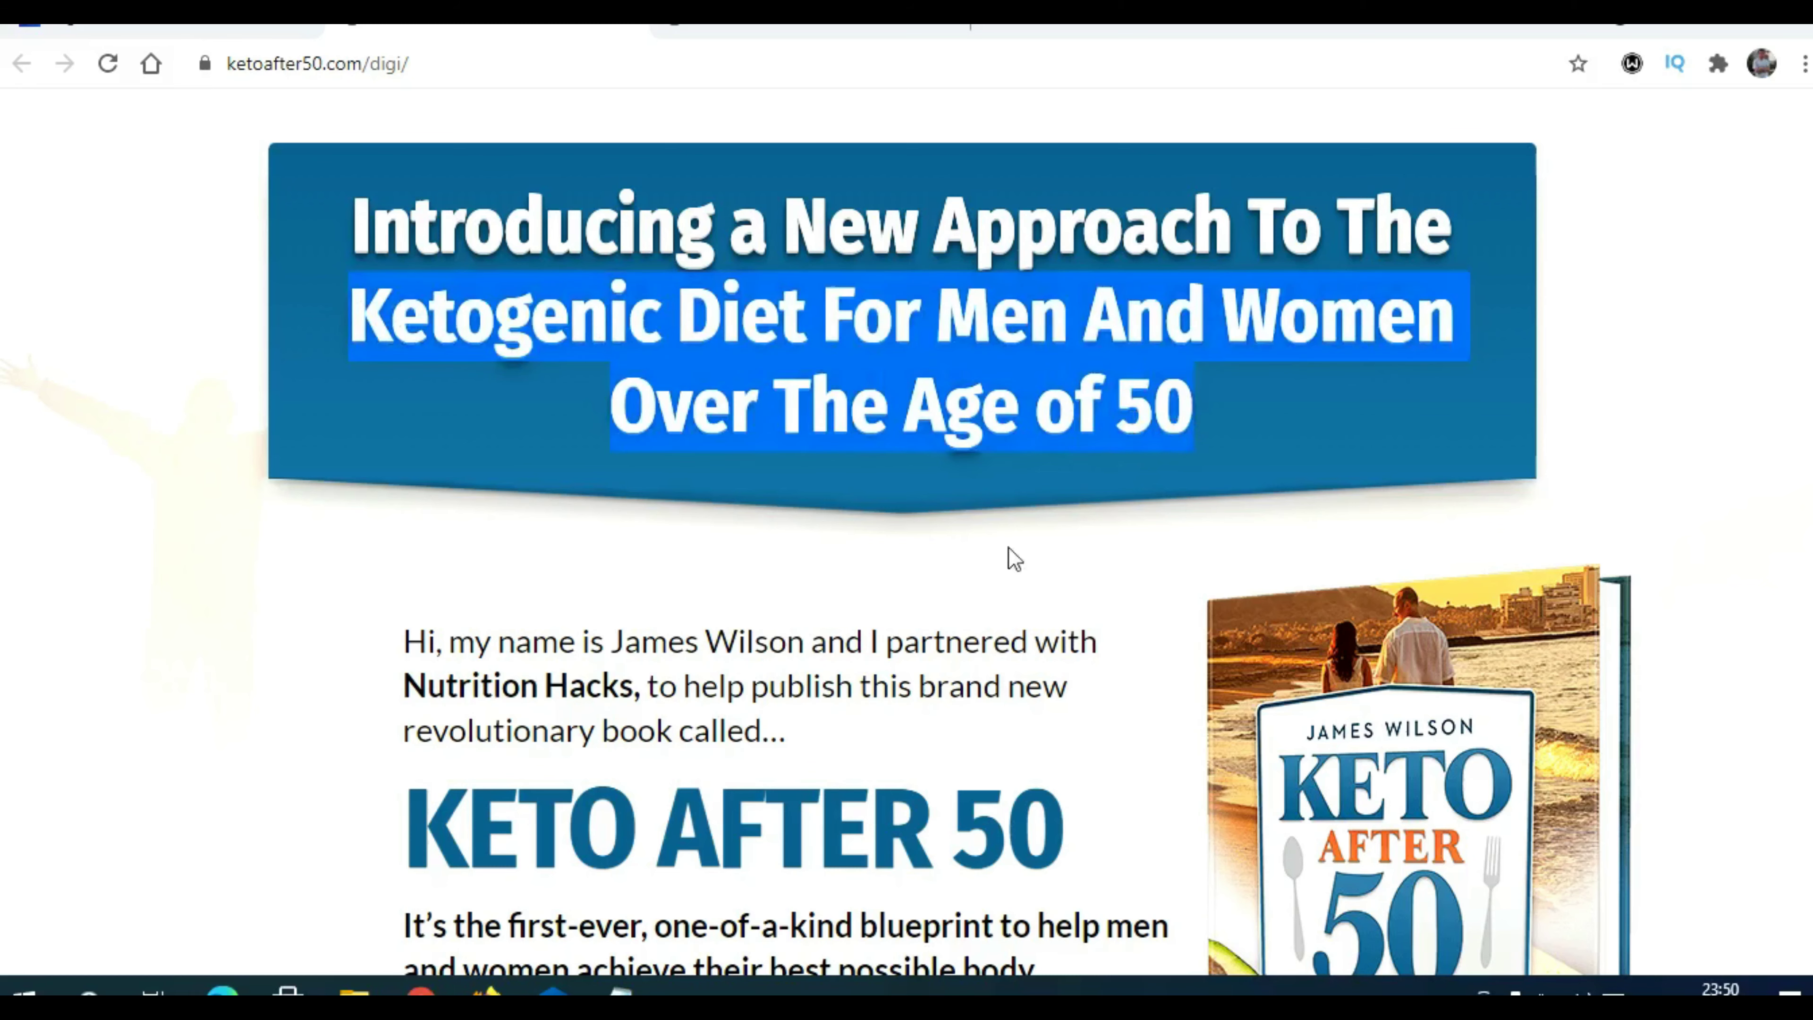
left_click(471, 989)
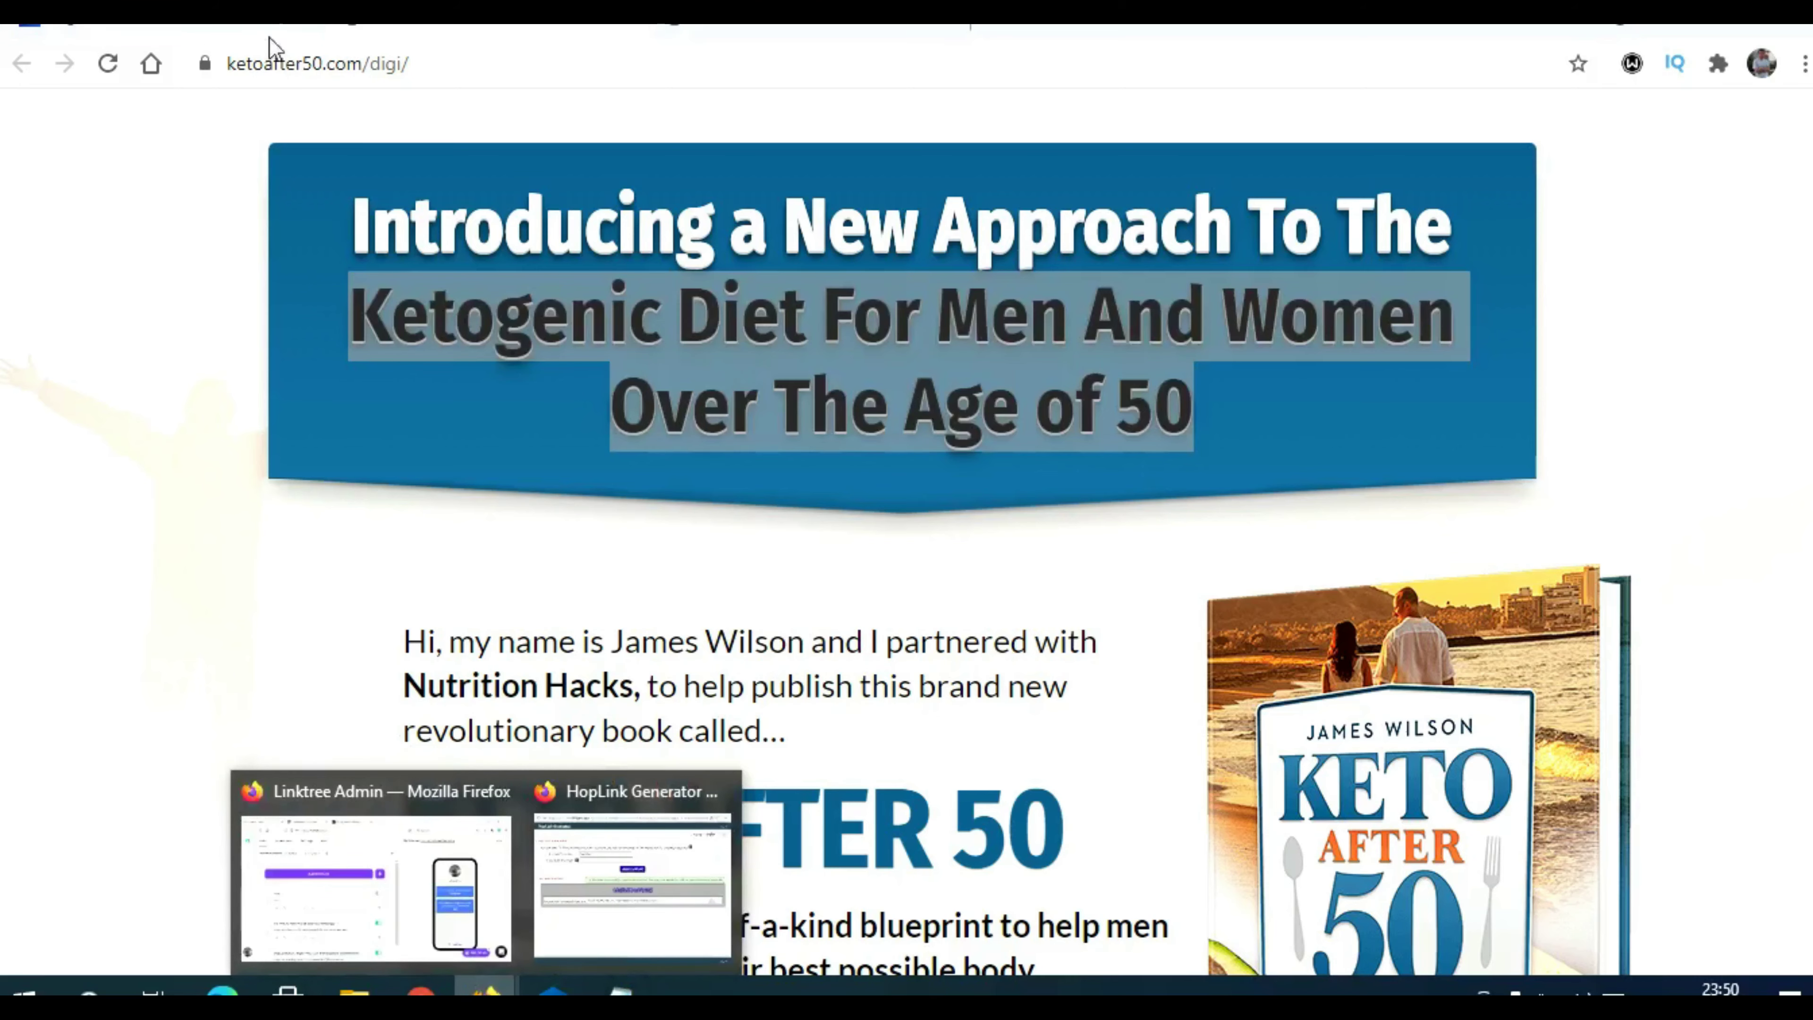
left_click(457, 886)
left_click(236, 514)
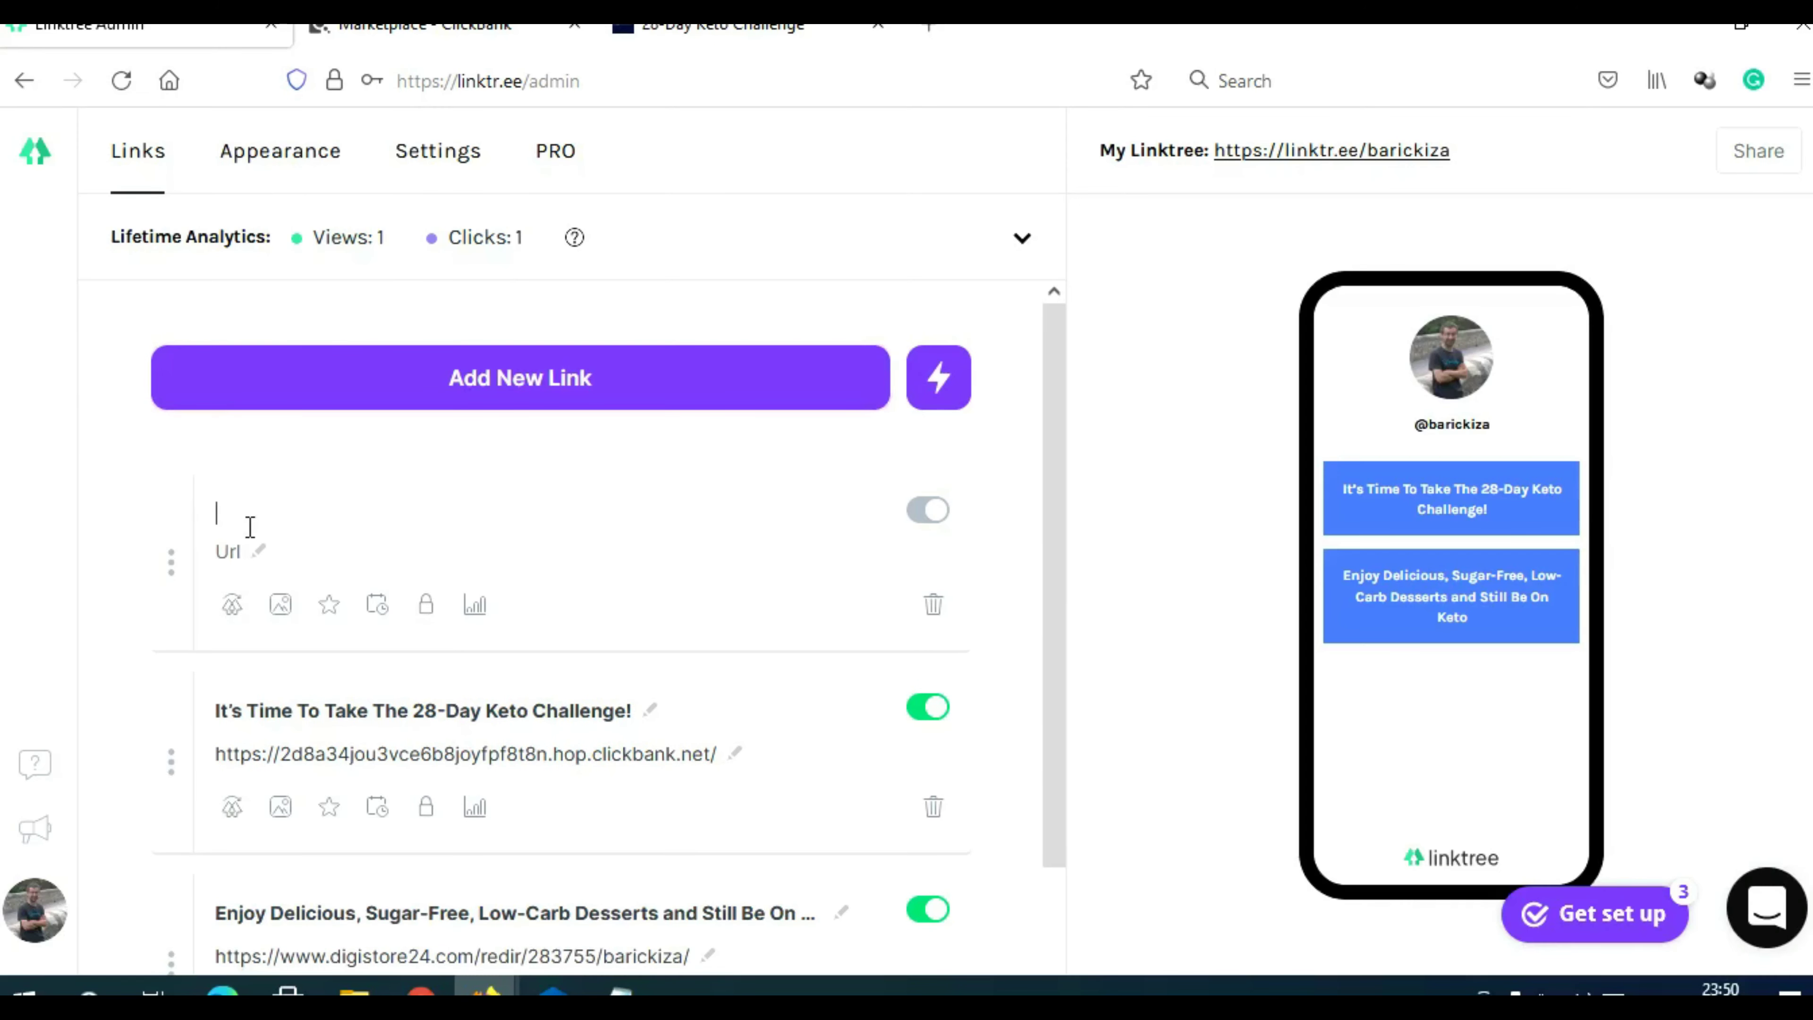
key("ctrl+v")
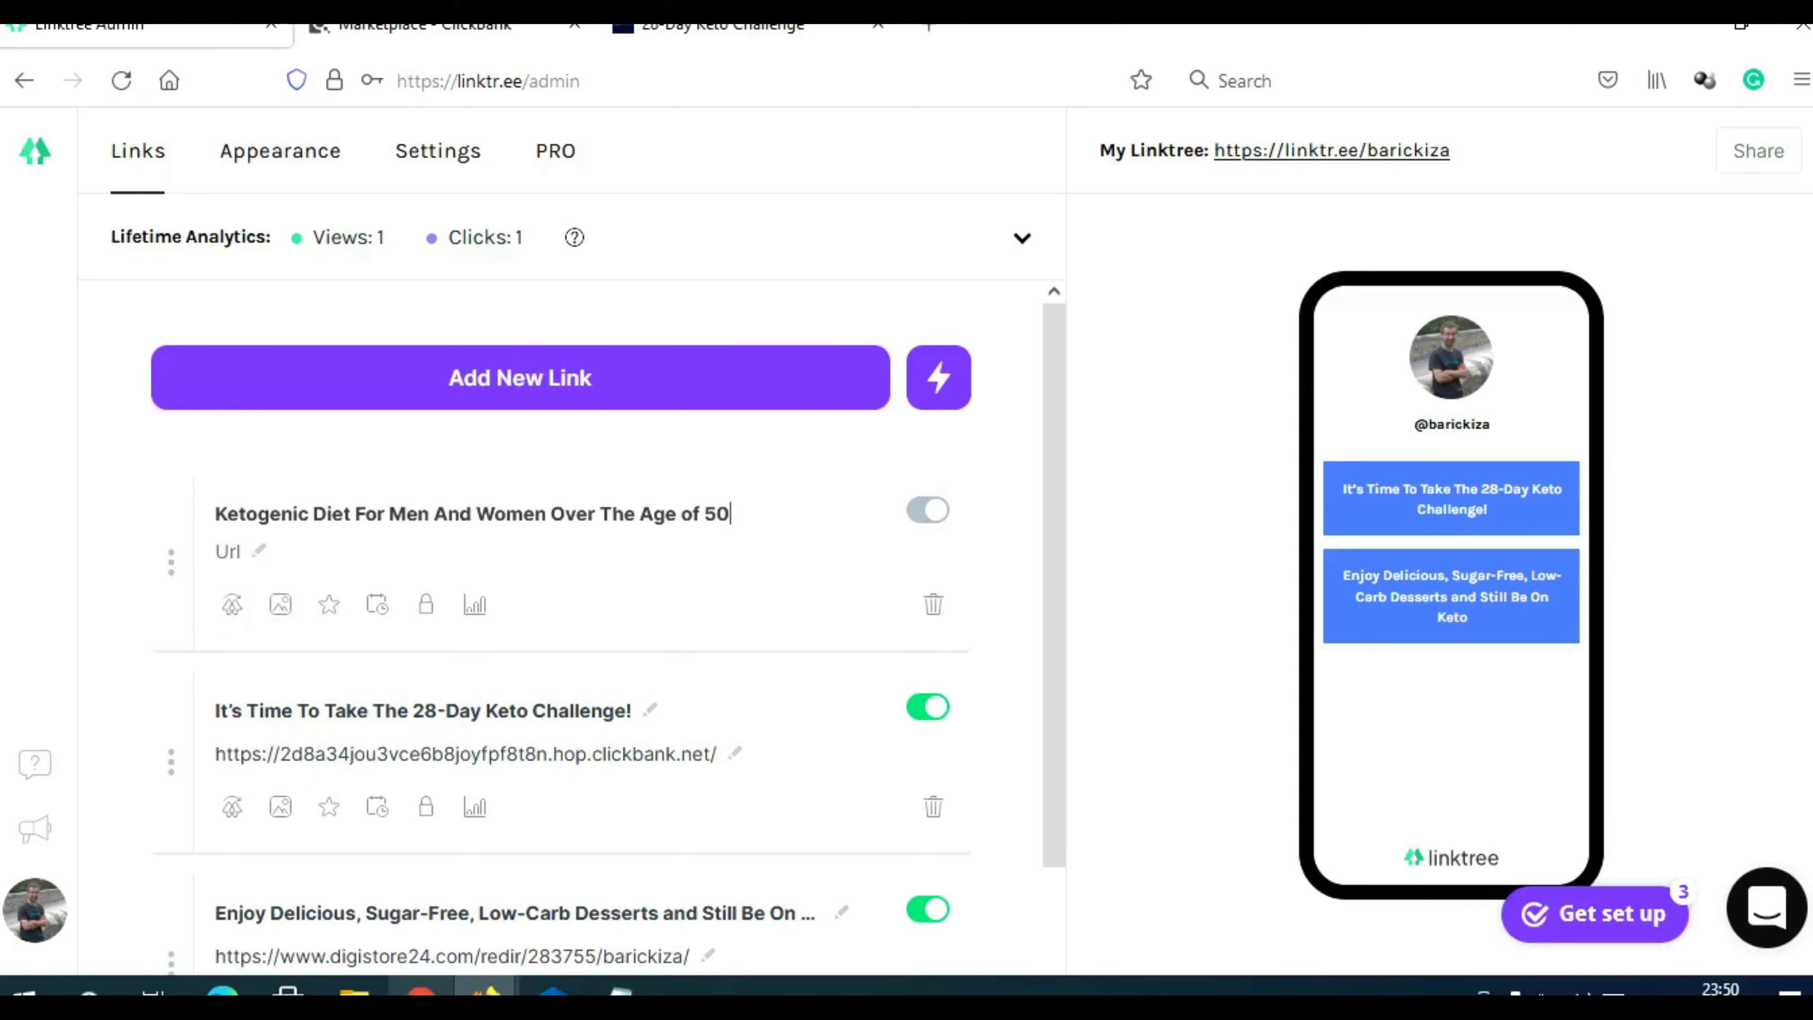
Set the third link's URL to the Keto After 50 Digistore24 affiliate link
left_click(421, 993)
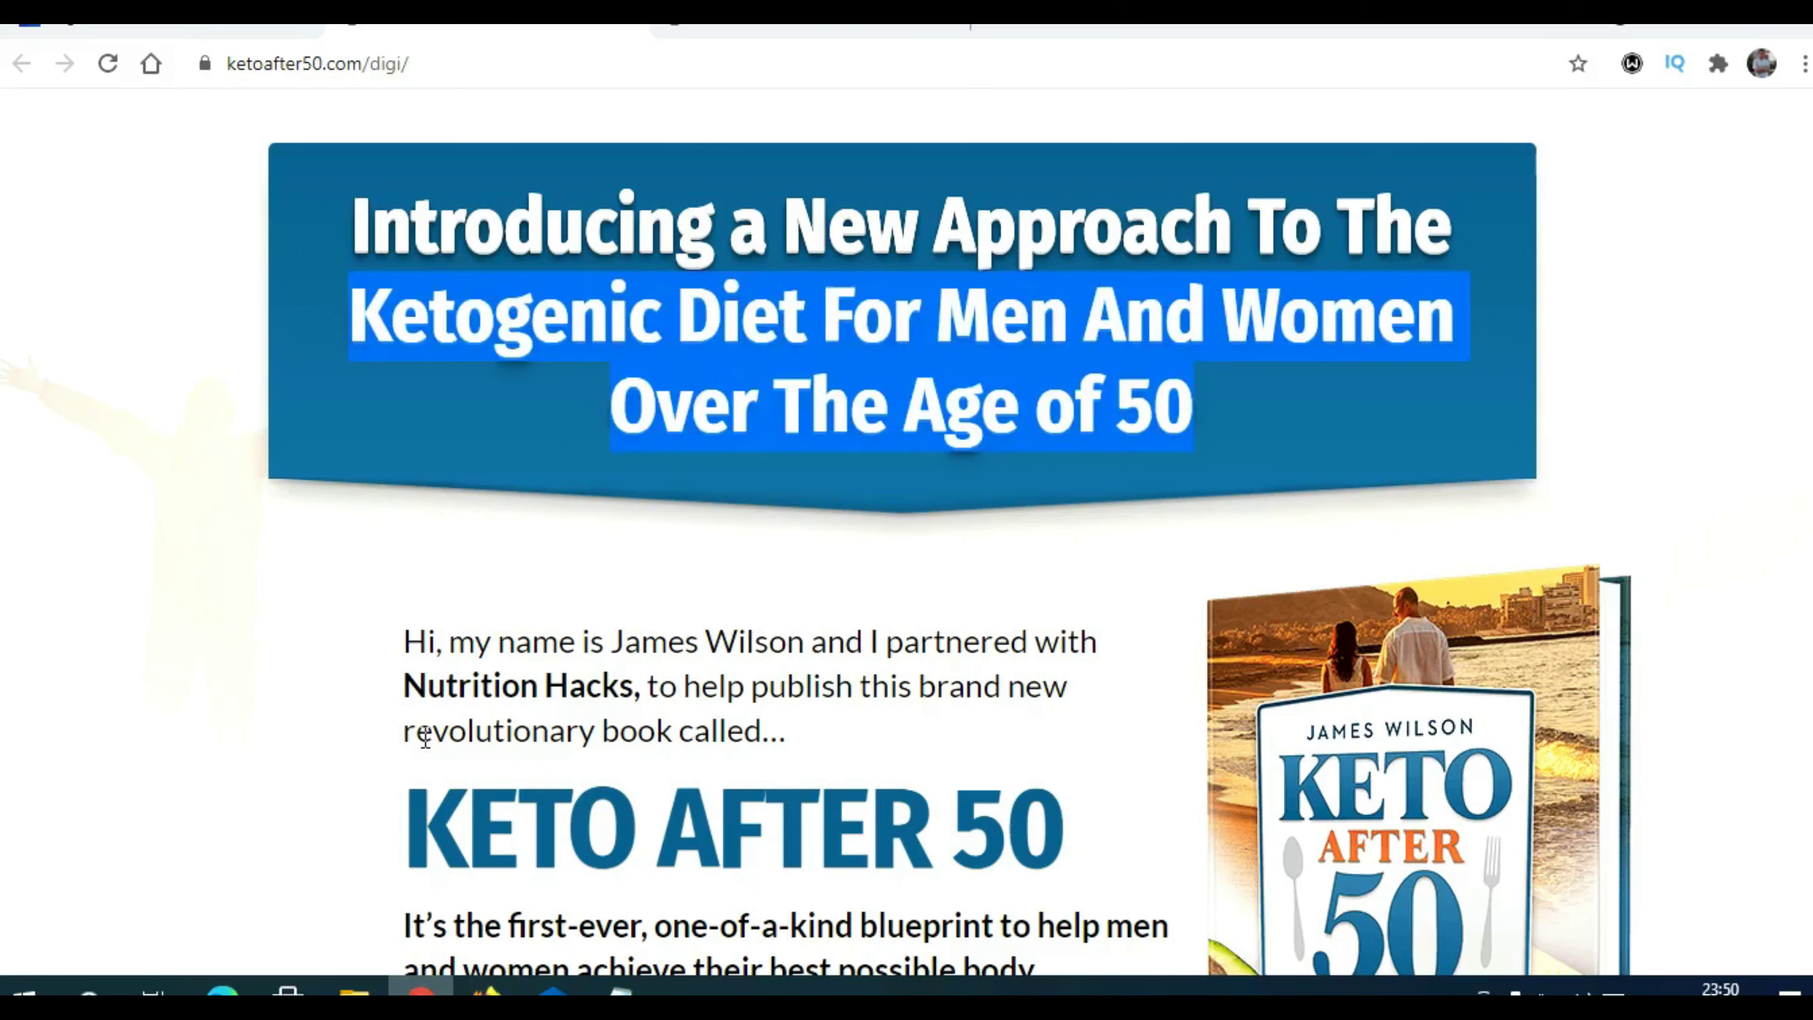
left_click(185, 27)
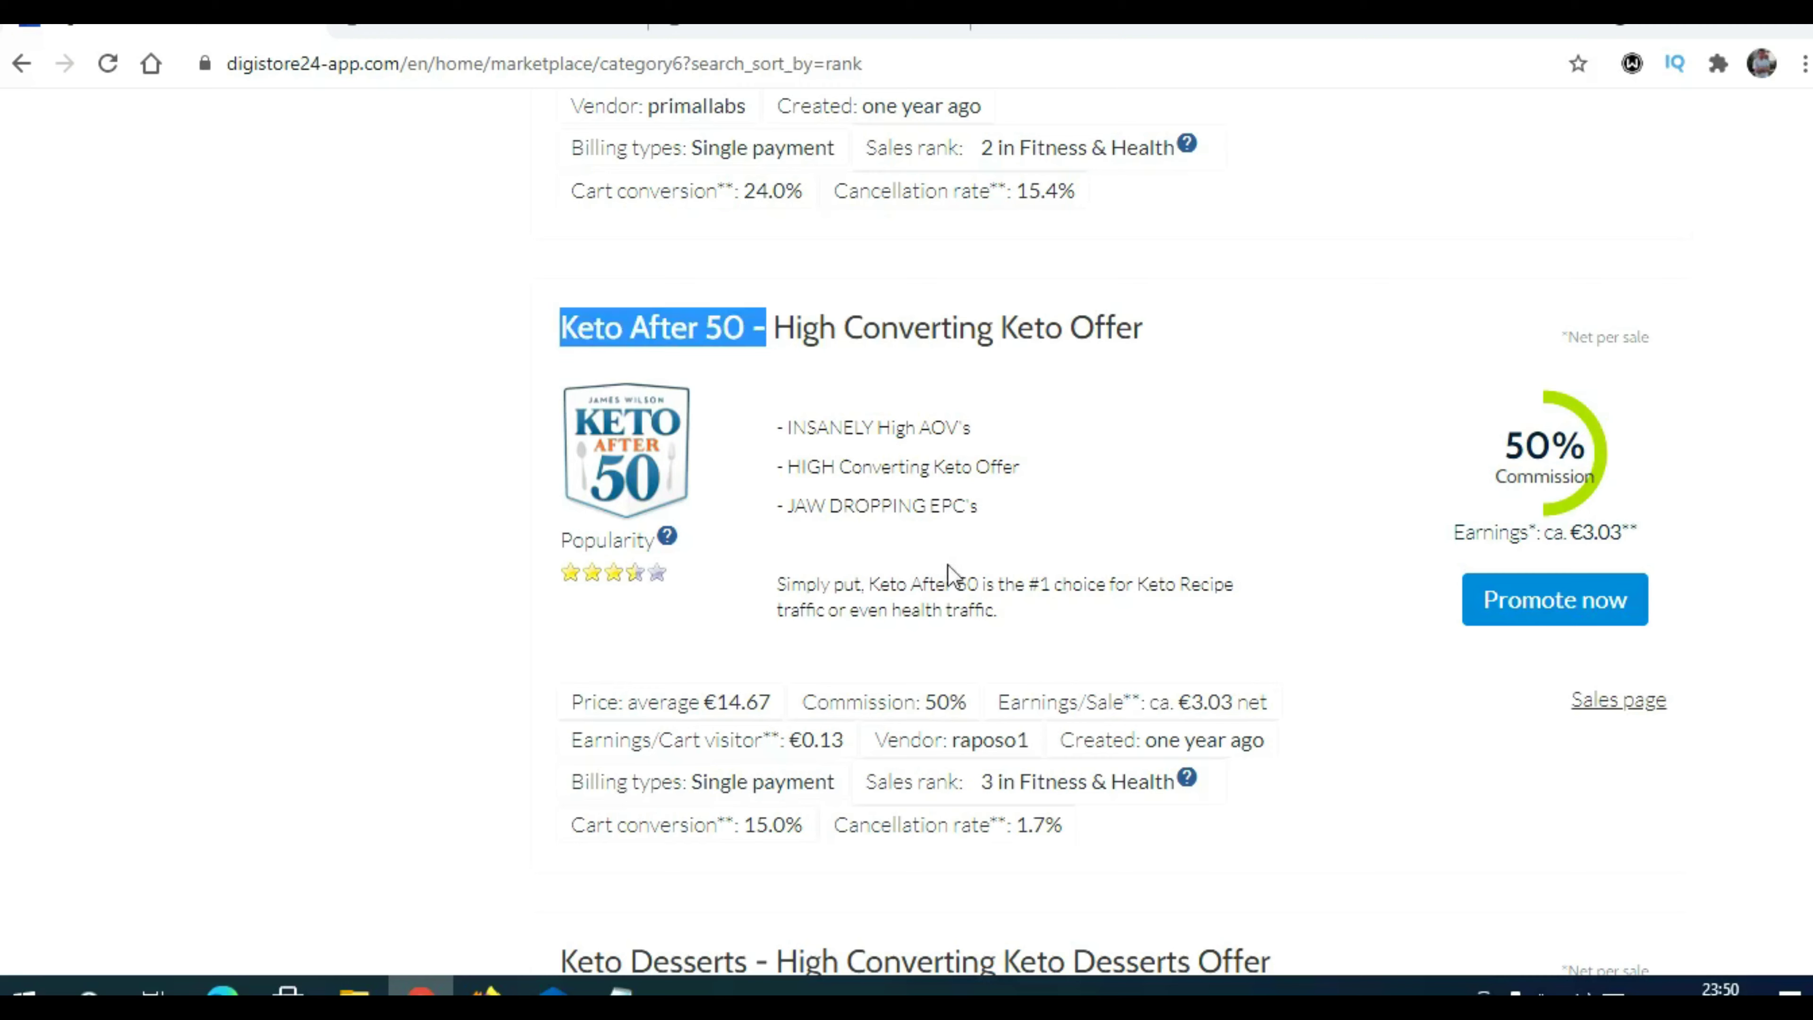
left_click(1544, 616)
key("alt+Tab")
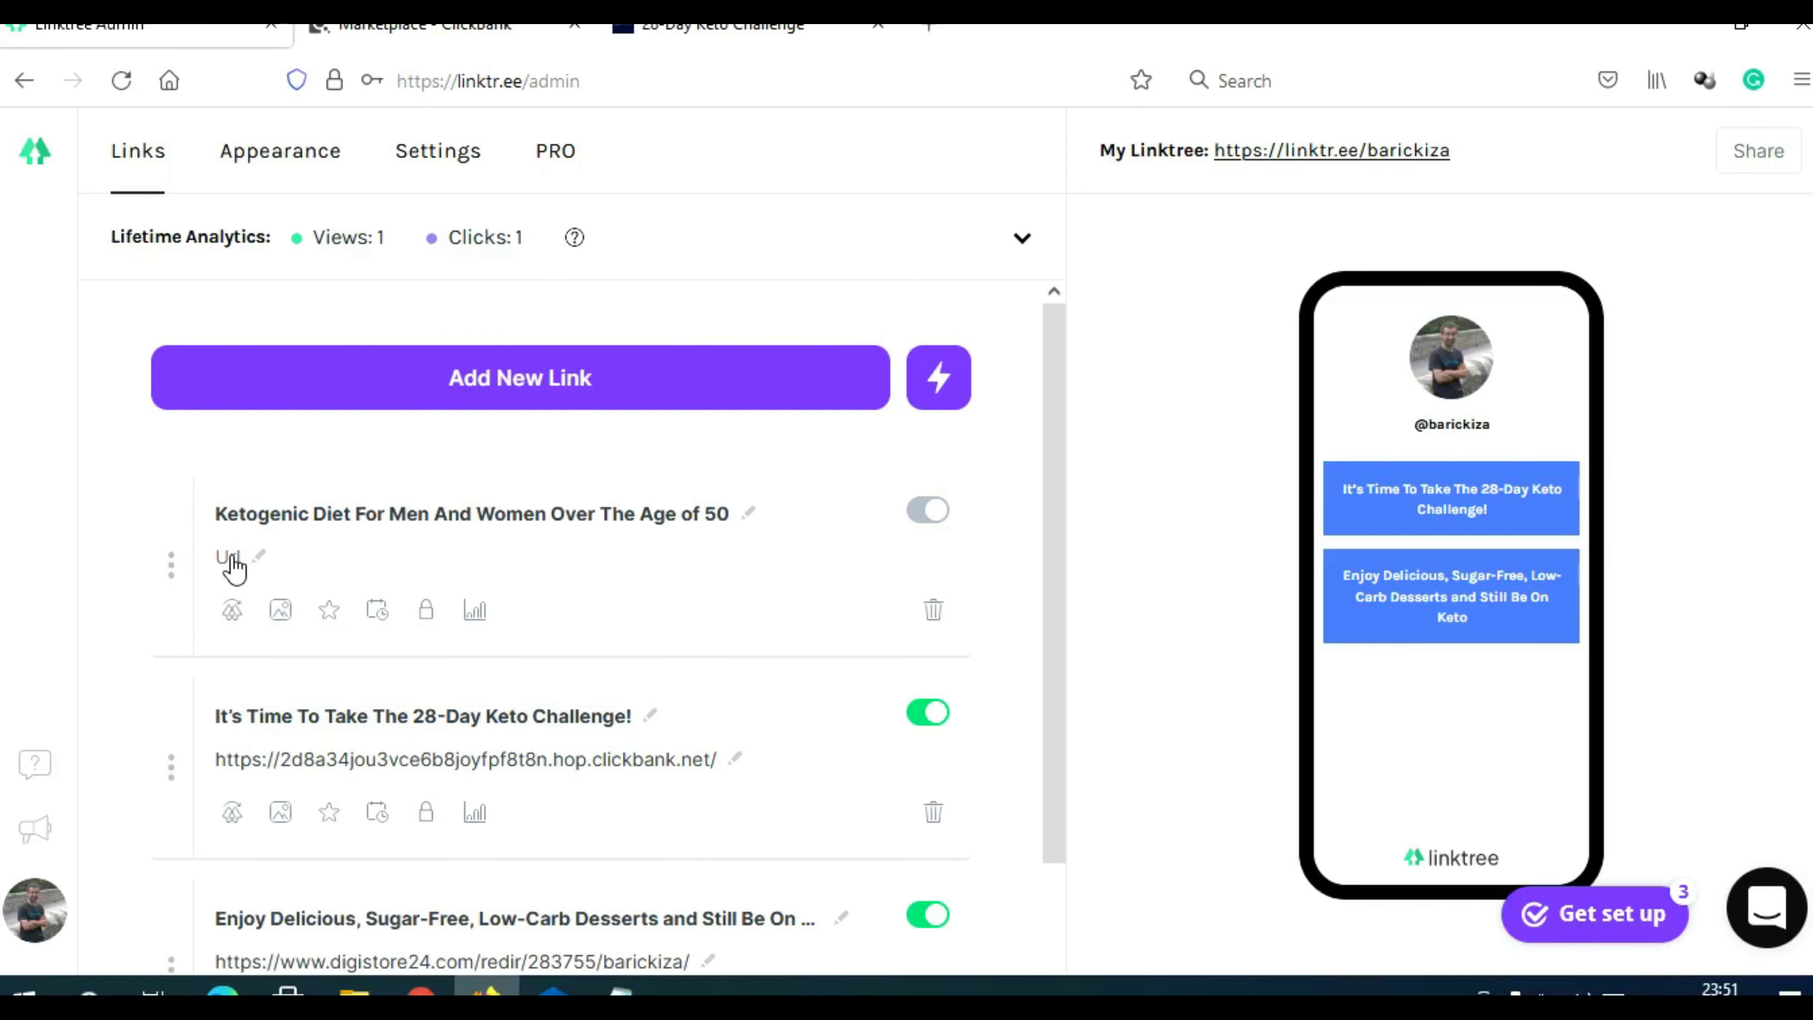
left_click(230, 560)
key("ctrl+v")
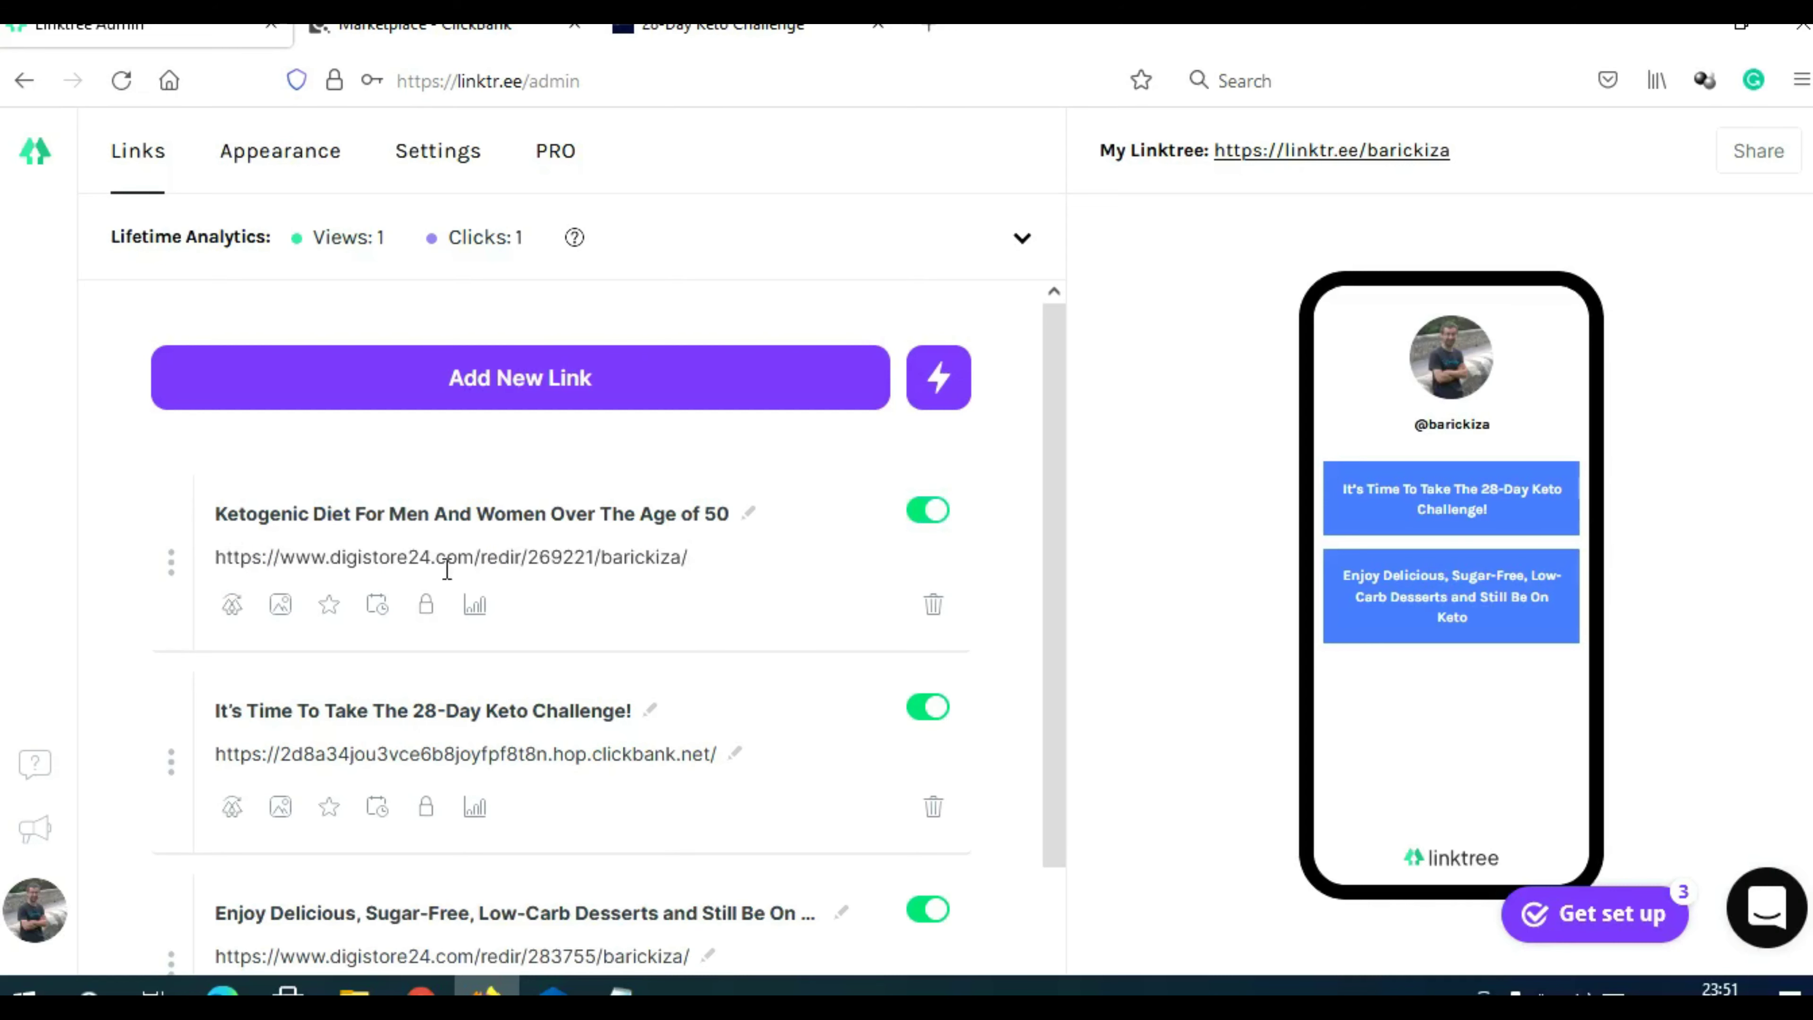
key("Return")
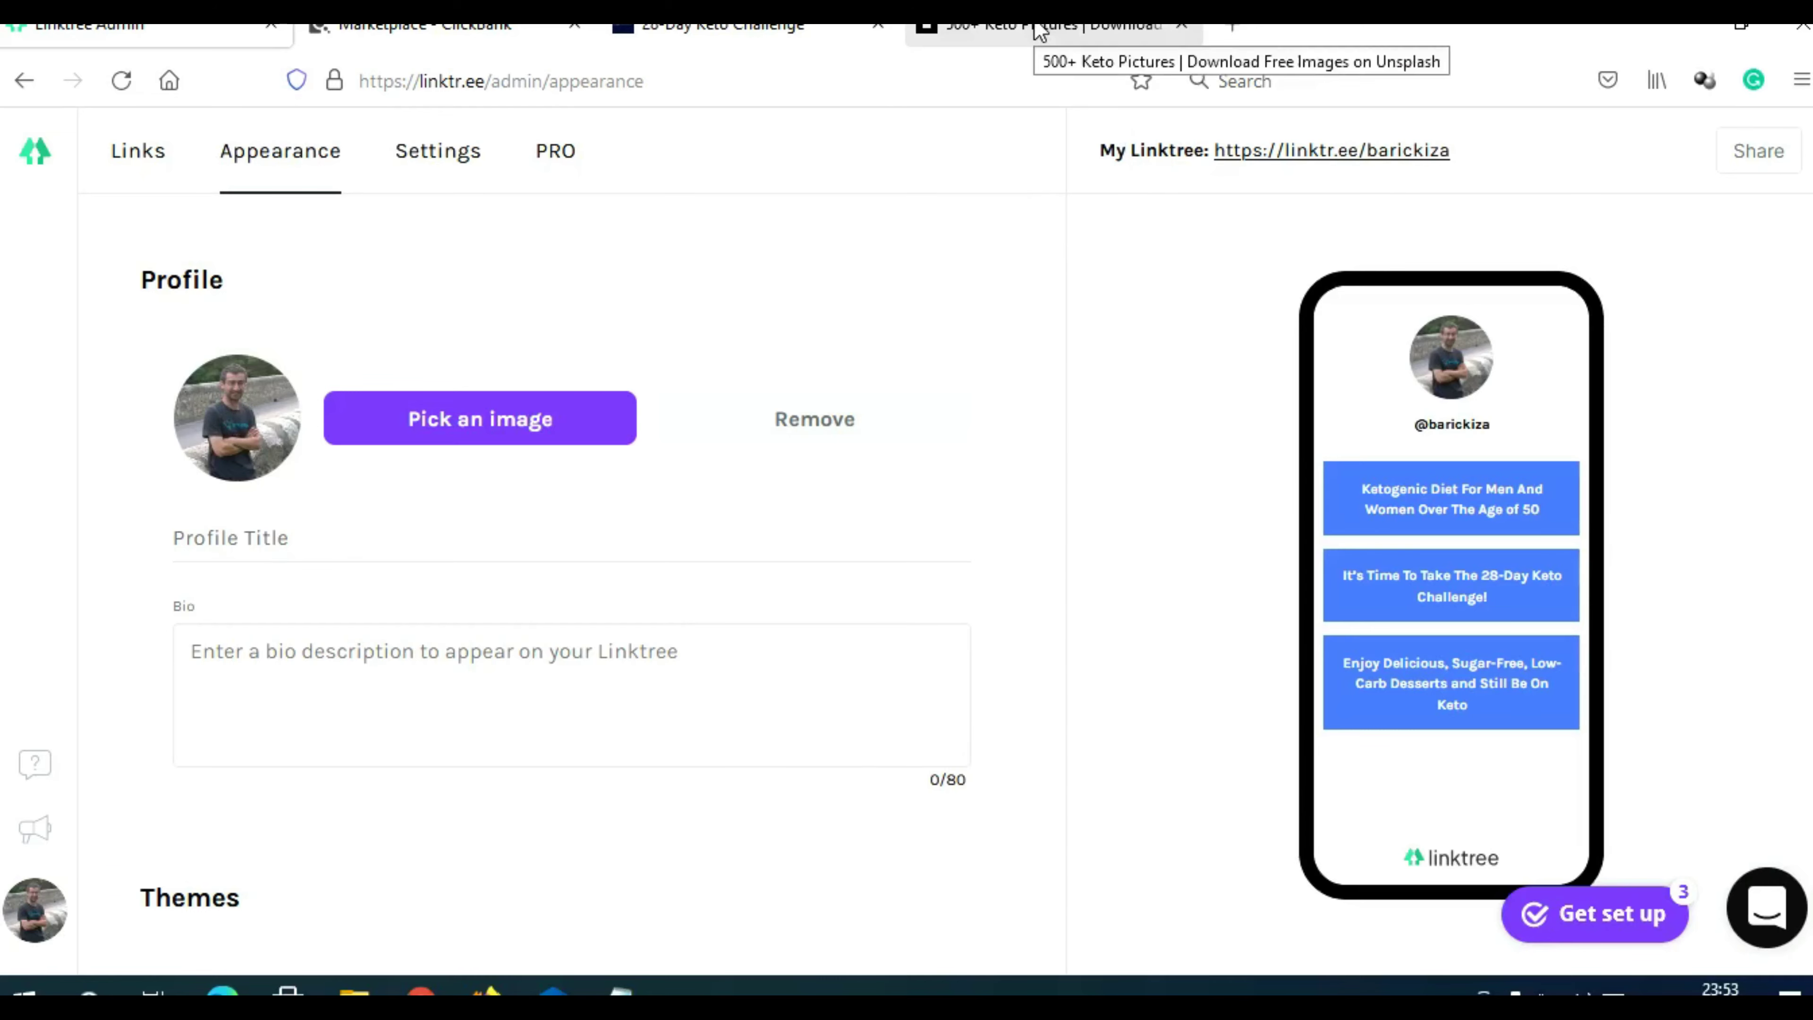
Browse the Unsplash keto photo results, then return to the Linktree Appearance settings
left_click(1049, 29)
scroll(888, 608, "down", 10)
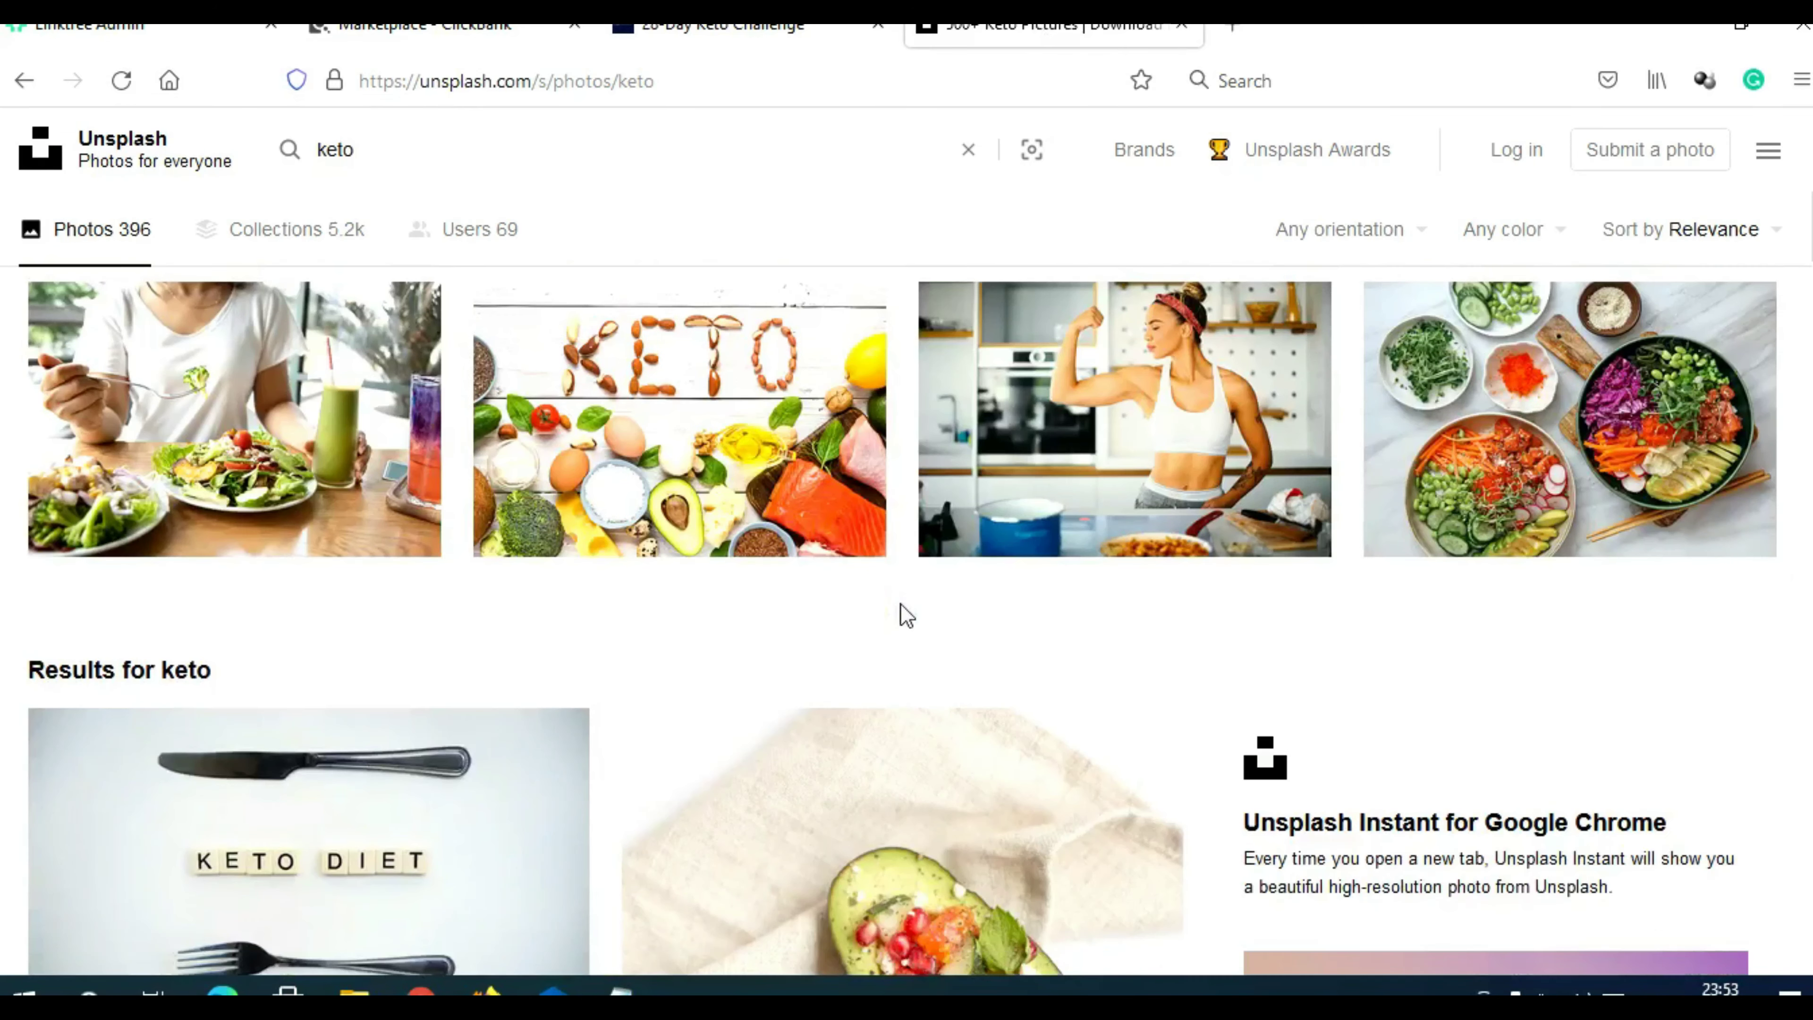
scroll(901, 603, "down", 12)
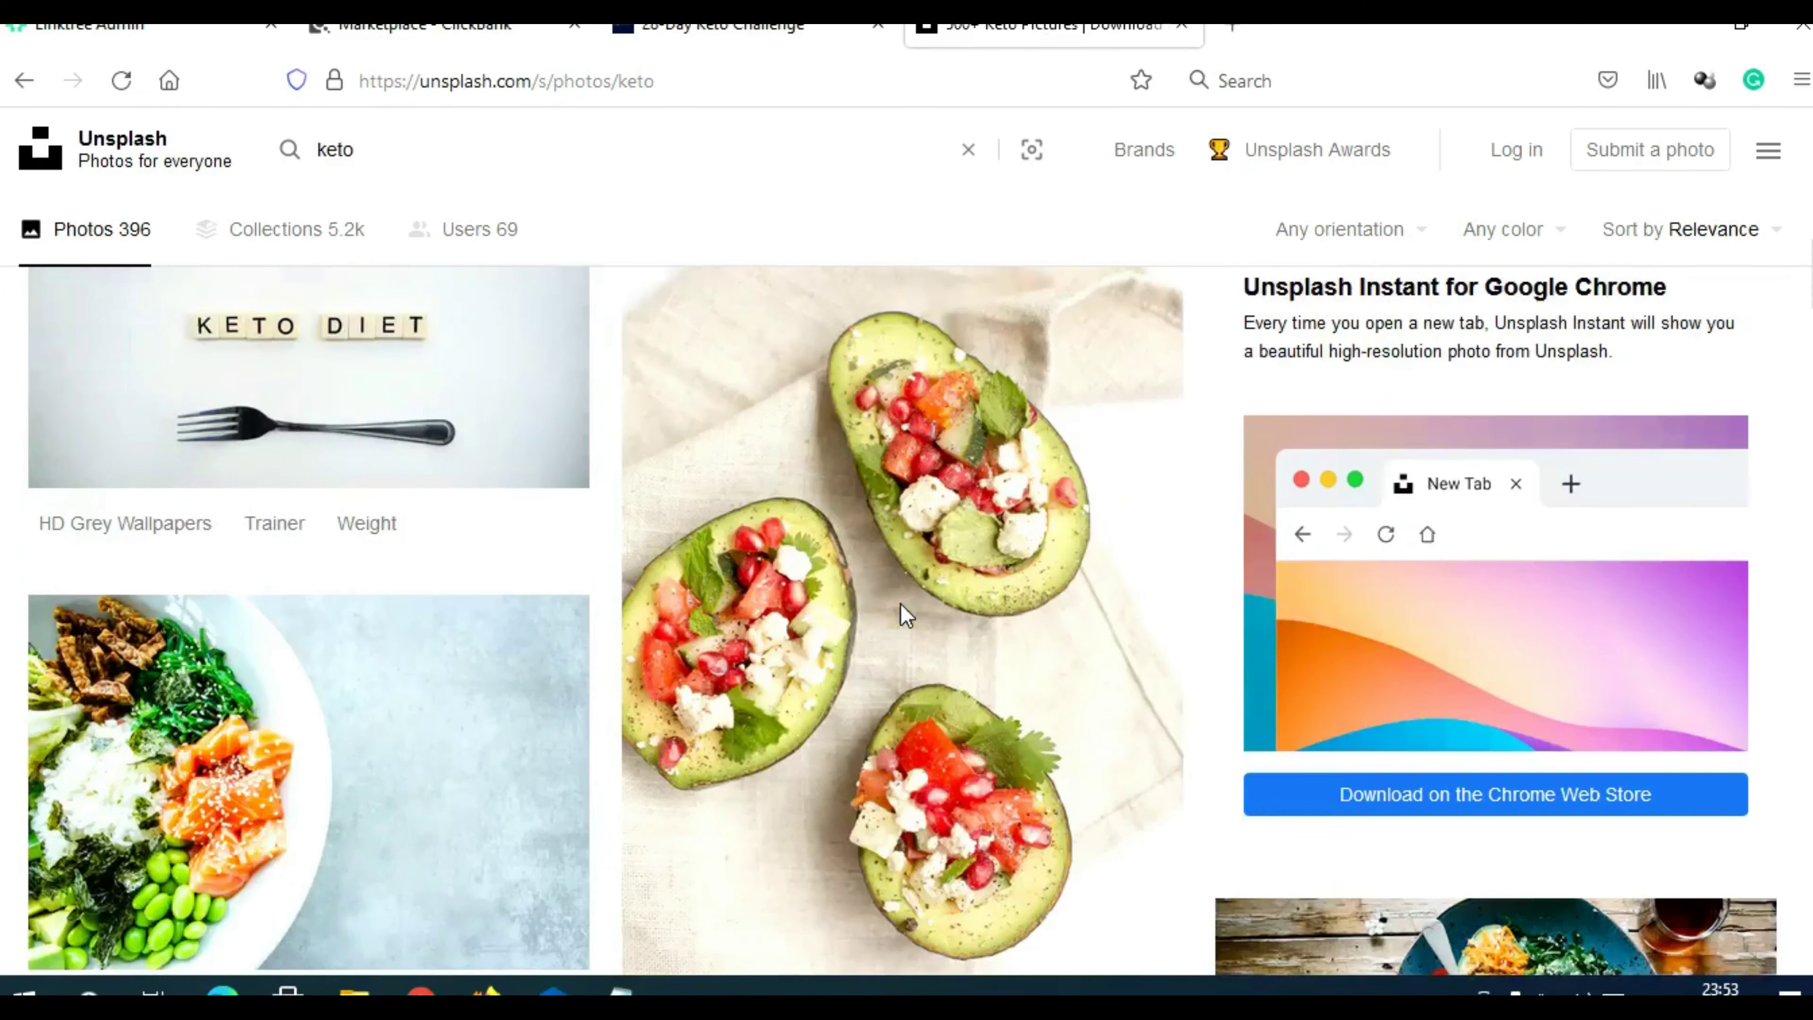
scroll(900, 603, "down", 7)
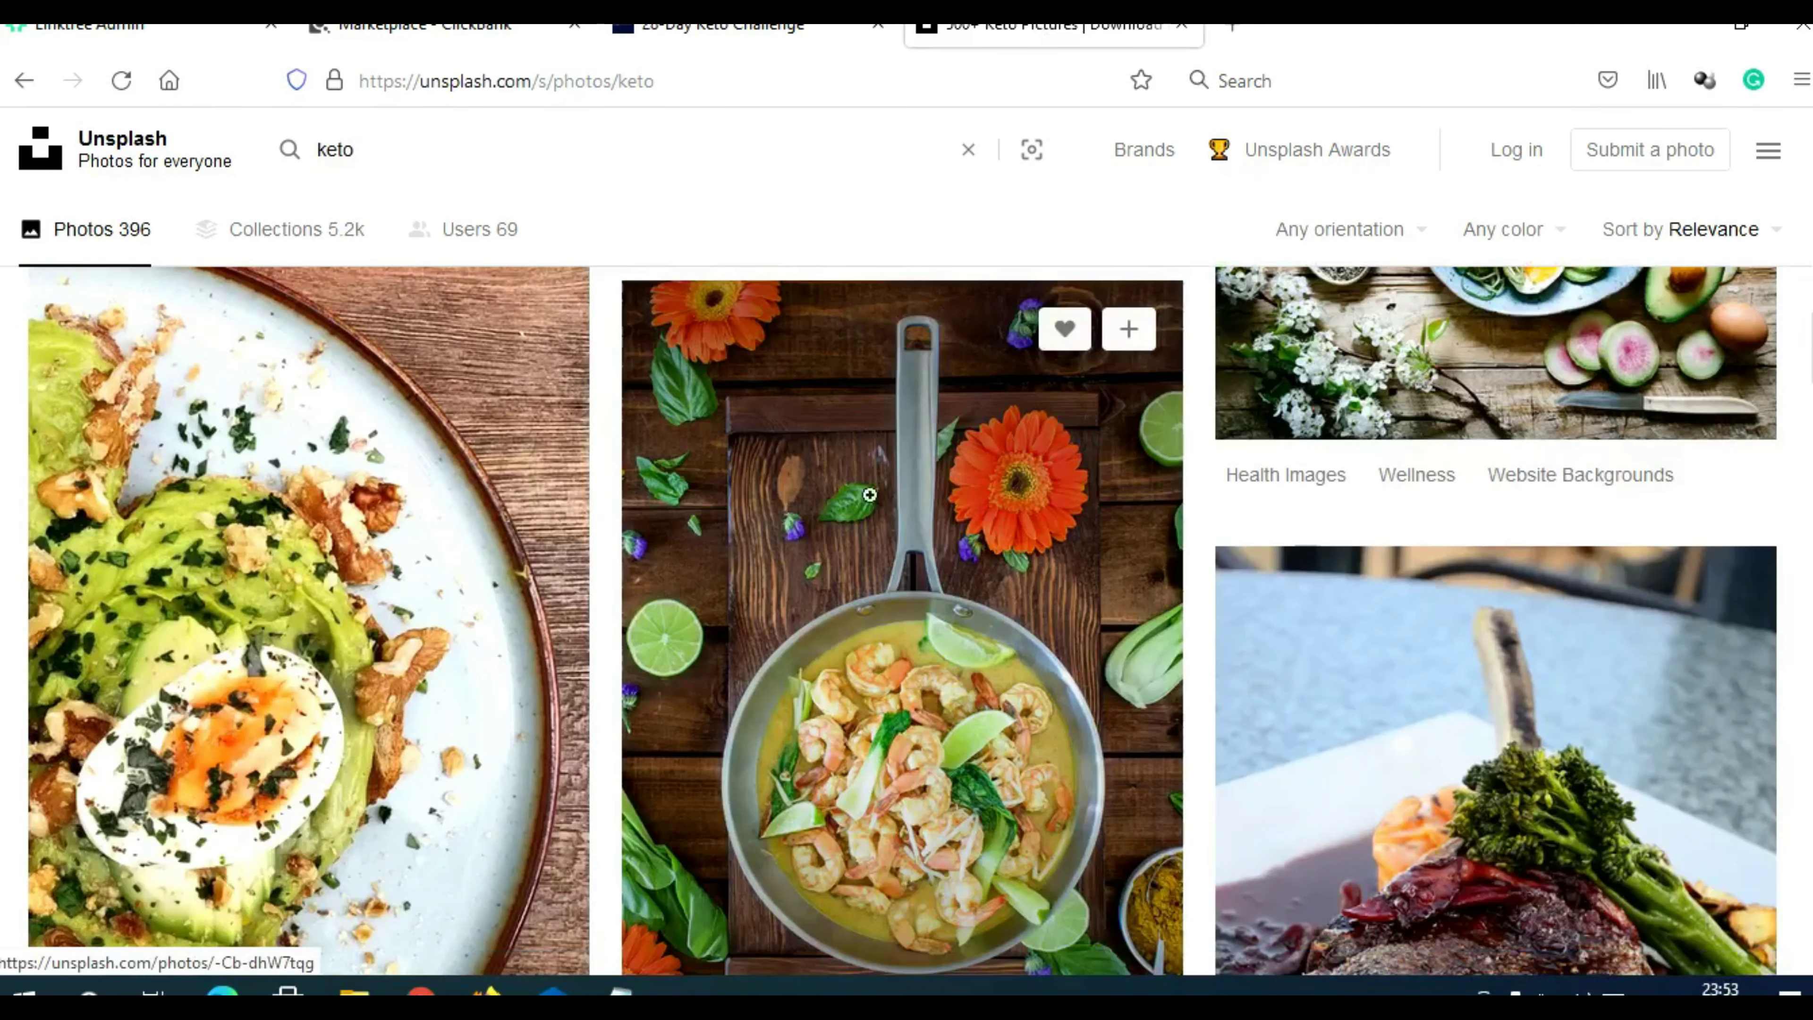
left_click(165, 36)
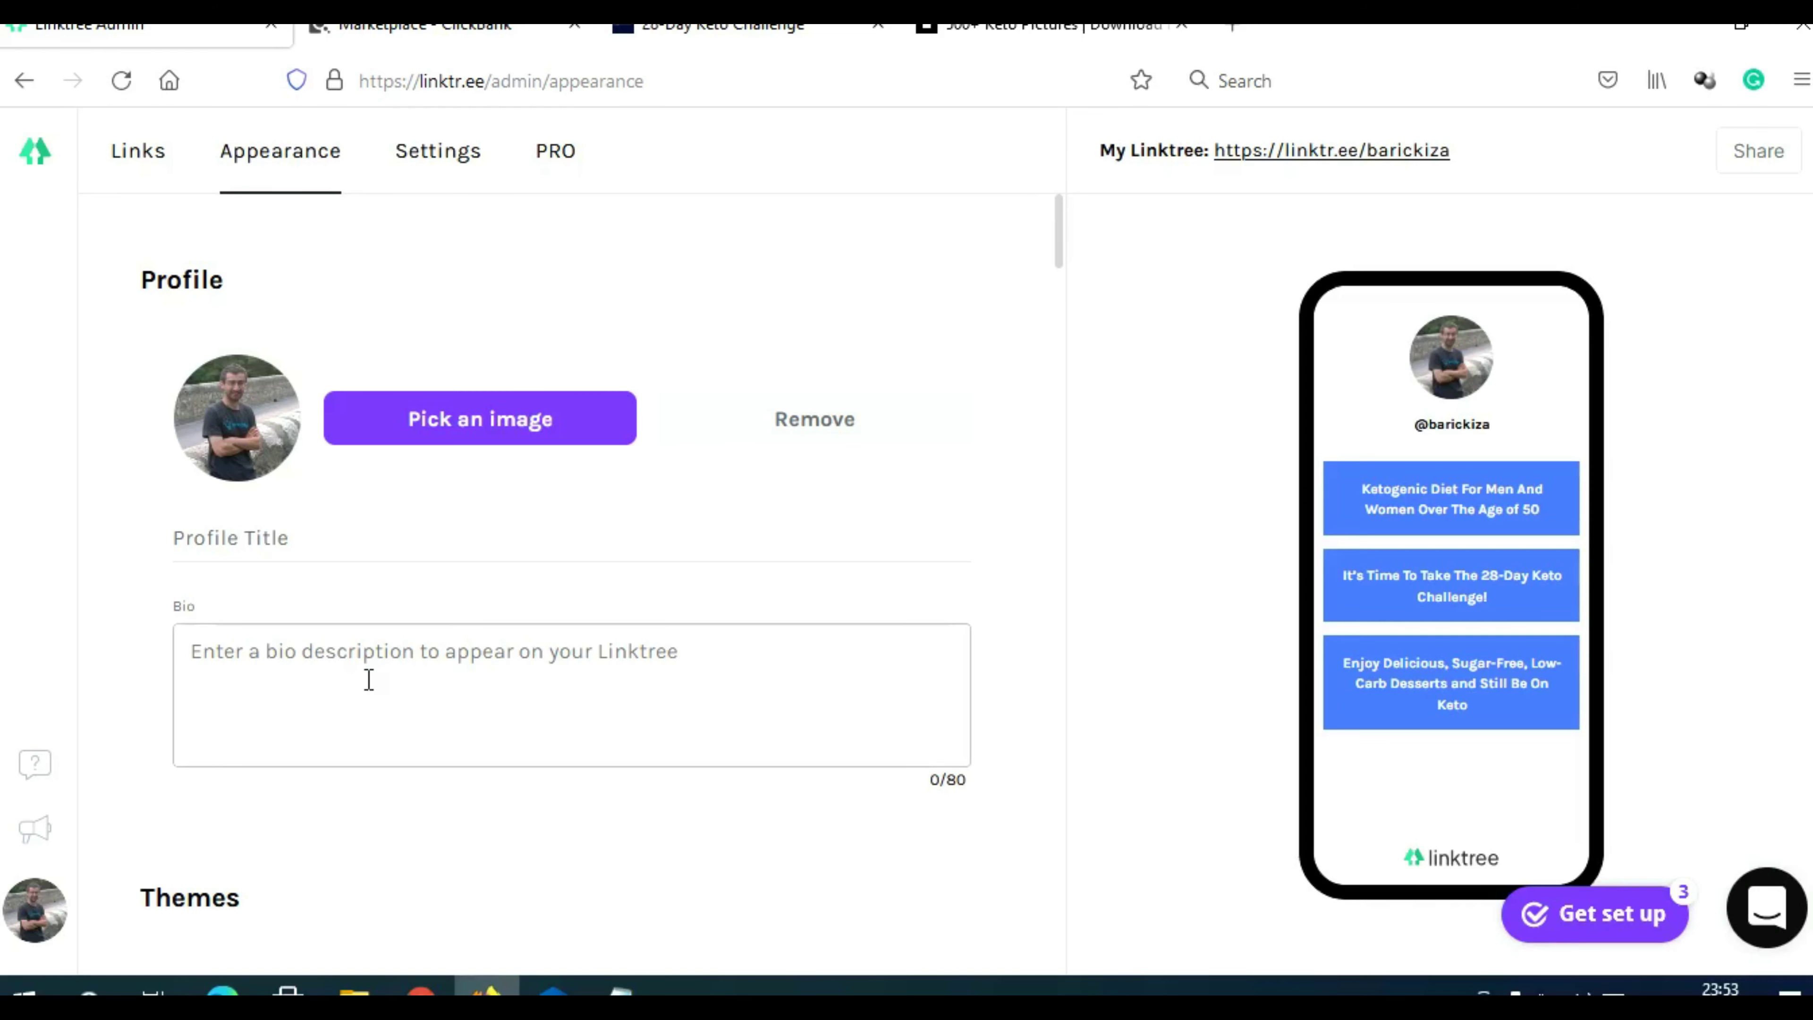
Fill the Bio with "Turn your fats into fuel while eating the food you love."
key("ctrl+v")
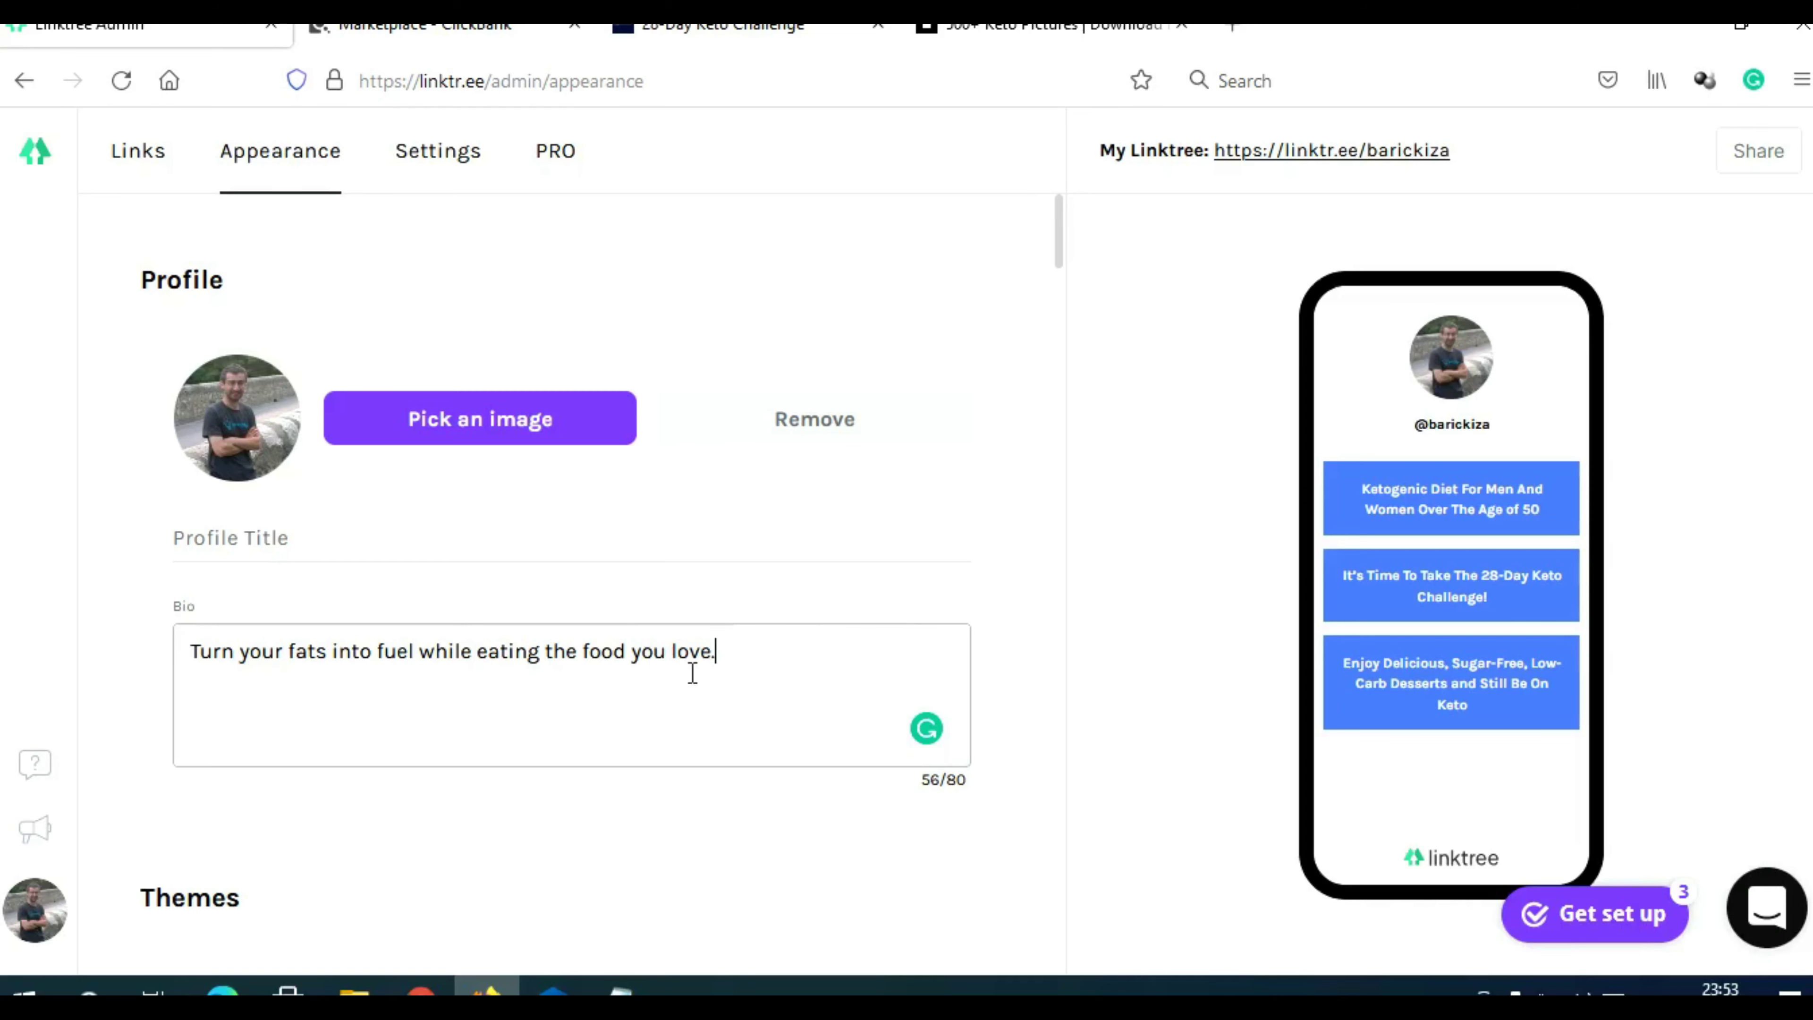
left_click_drag(717, 651, 174, 651)
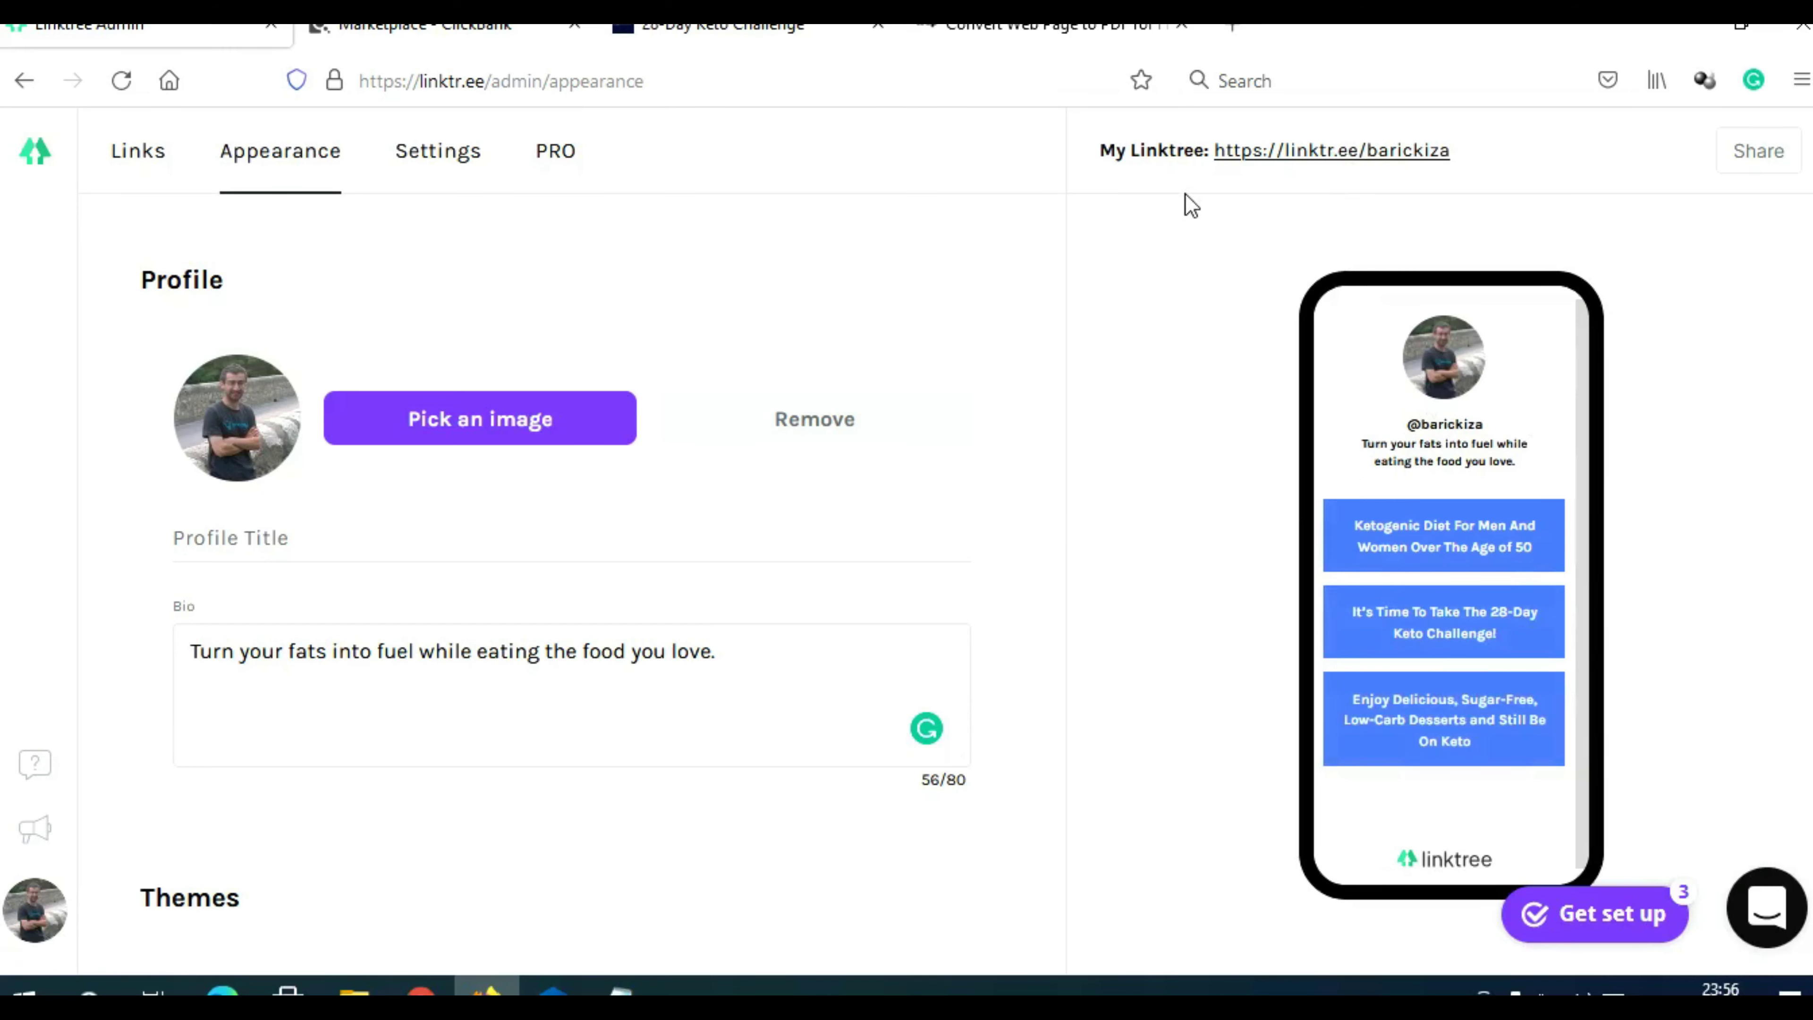
Copy the ketoafter50desserts.com address into web2pdfconvert and convert the sales page to PDF
key("alt+Tab")
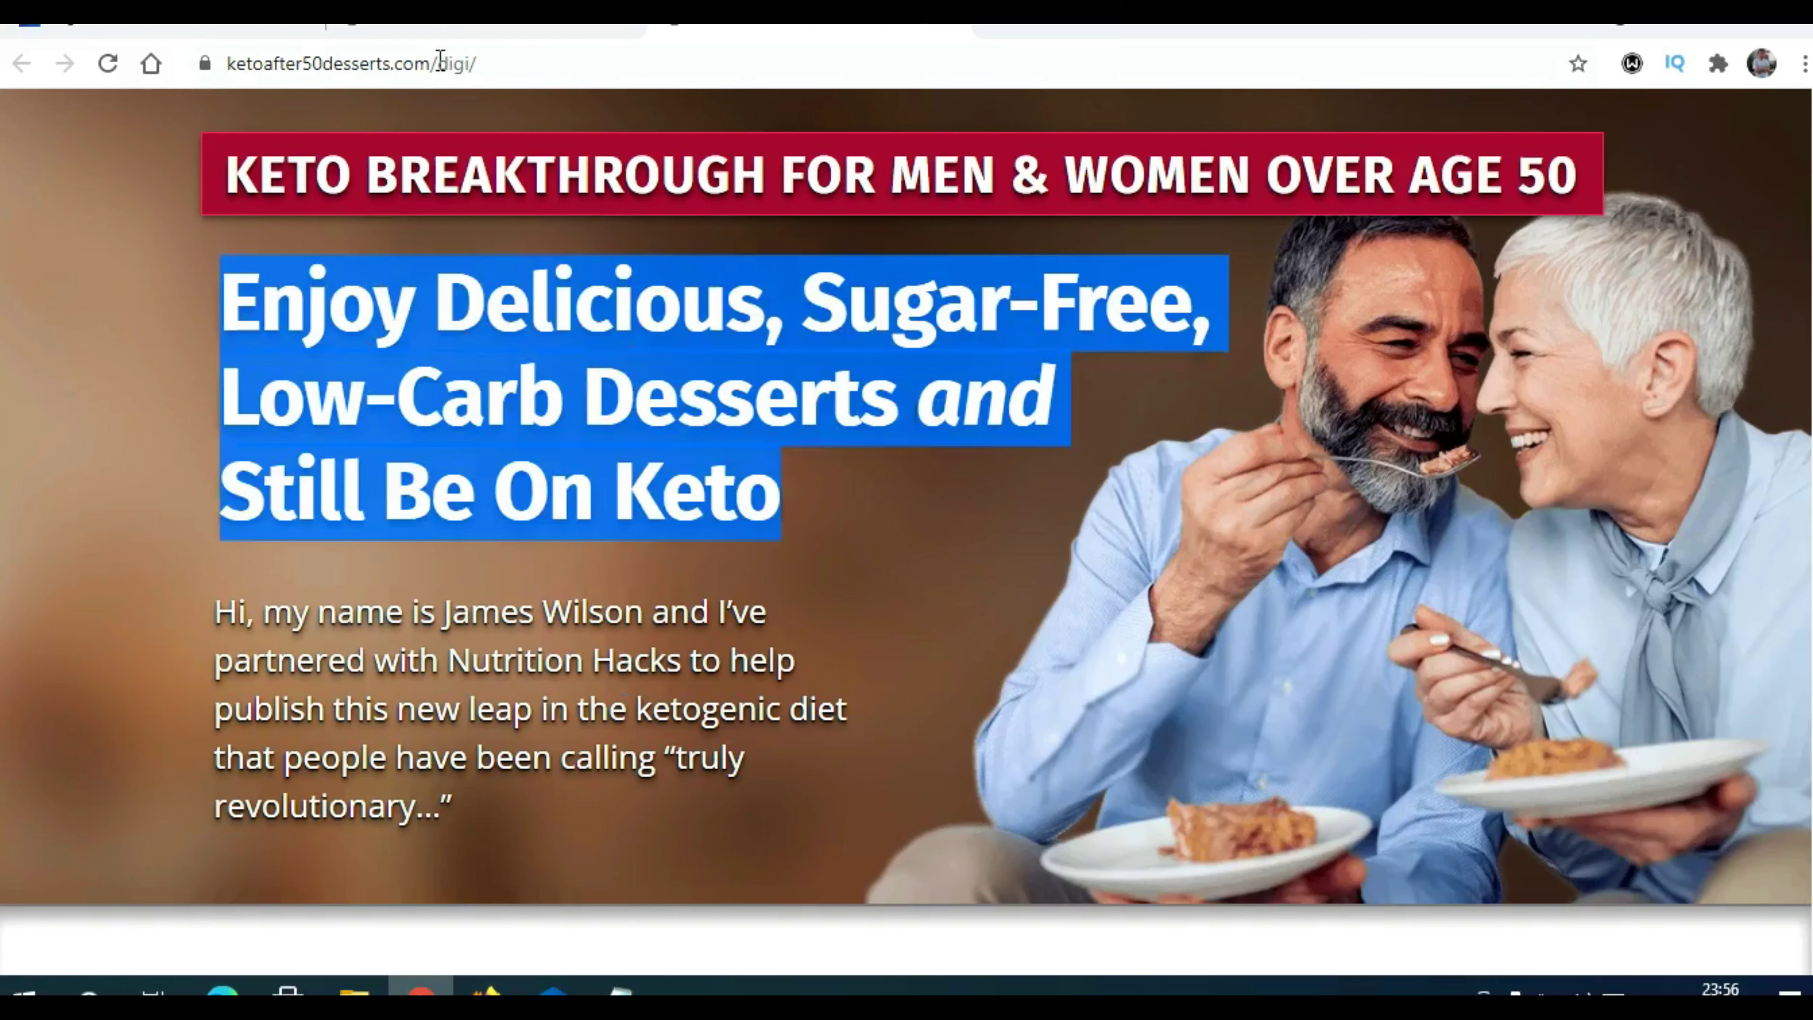
left_click_drag(440, 63, 146, 70)
key("ctrl+c")
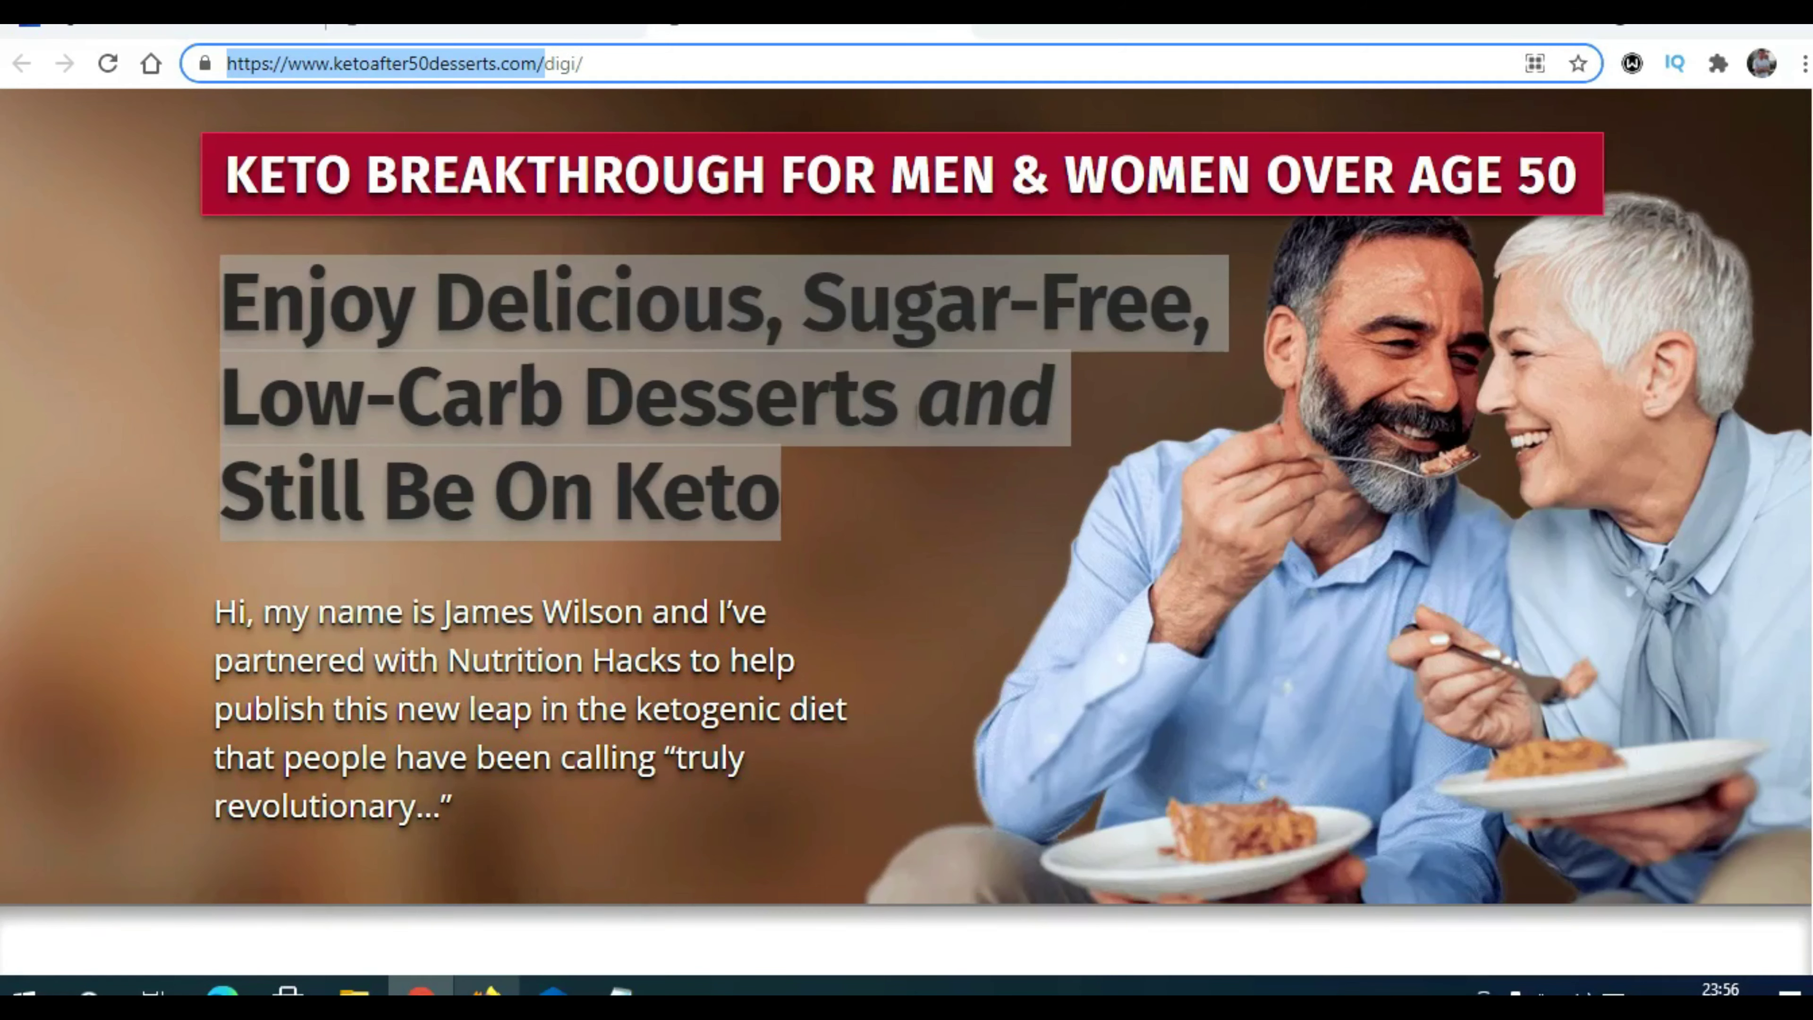
left_click(486, 993)
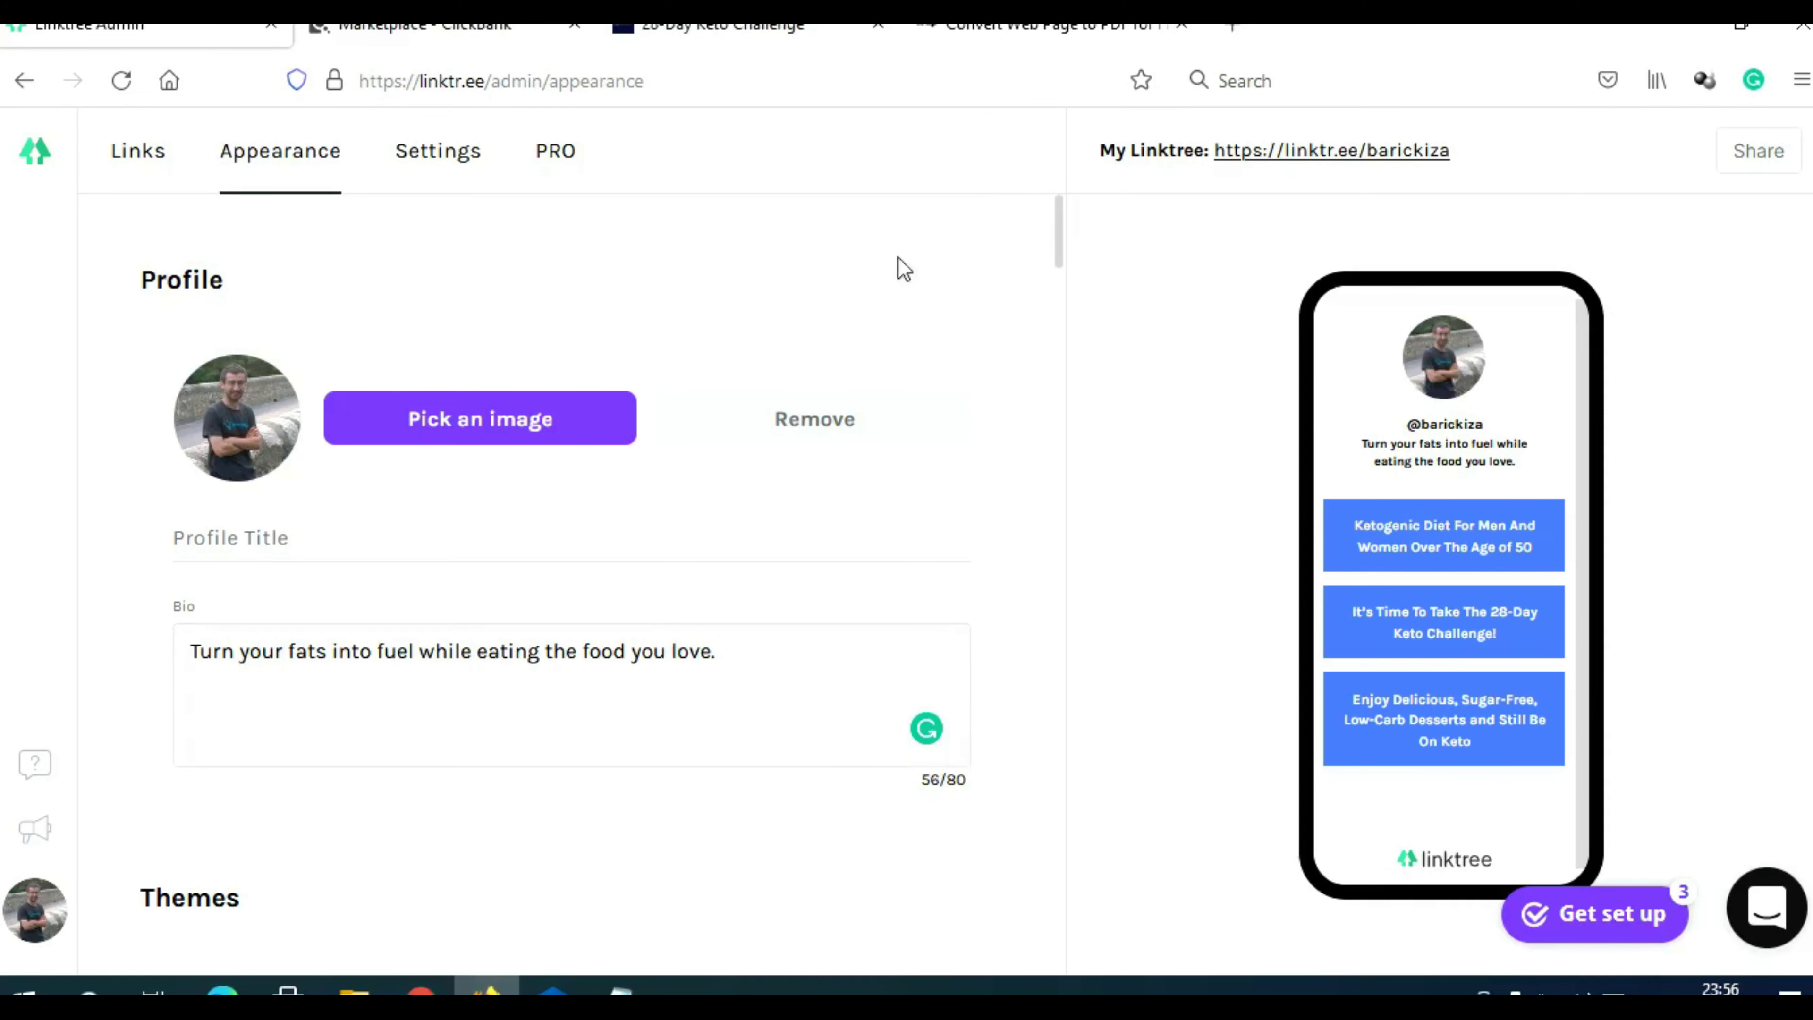
left_click(1008, 27)
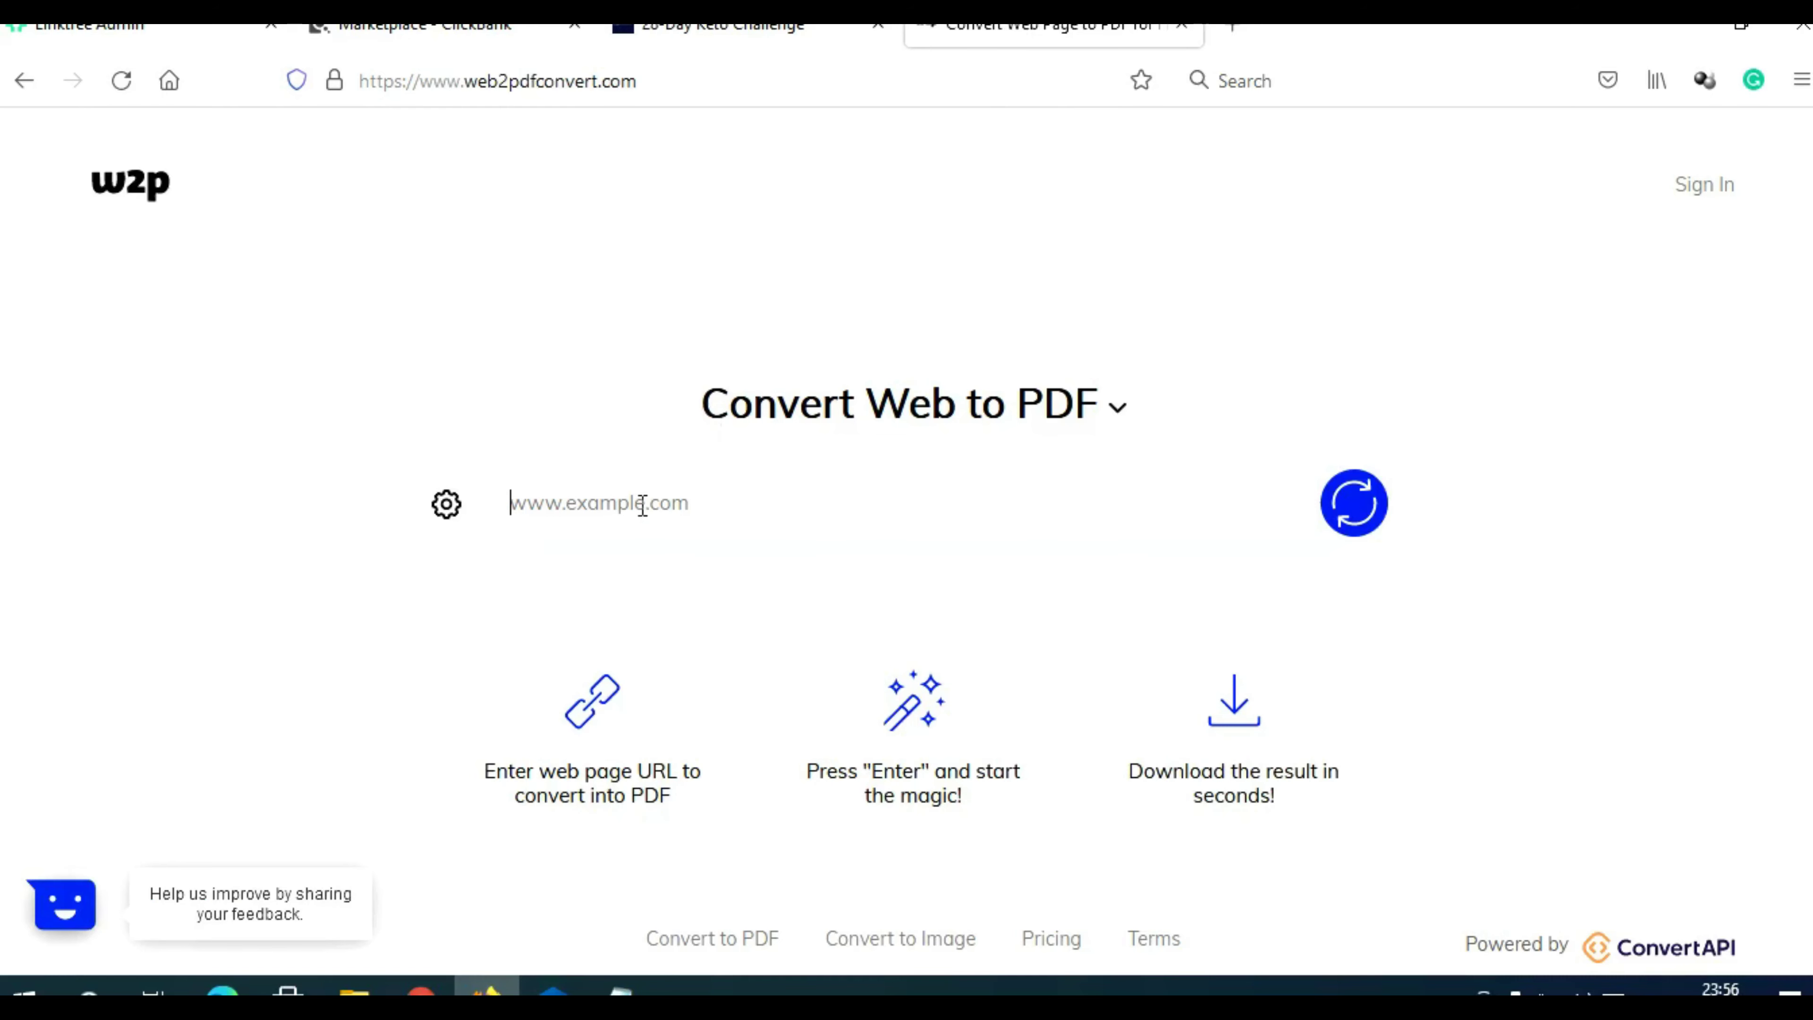
key("ctrl+v")
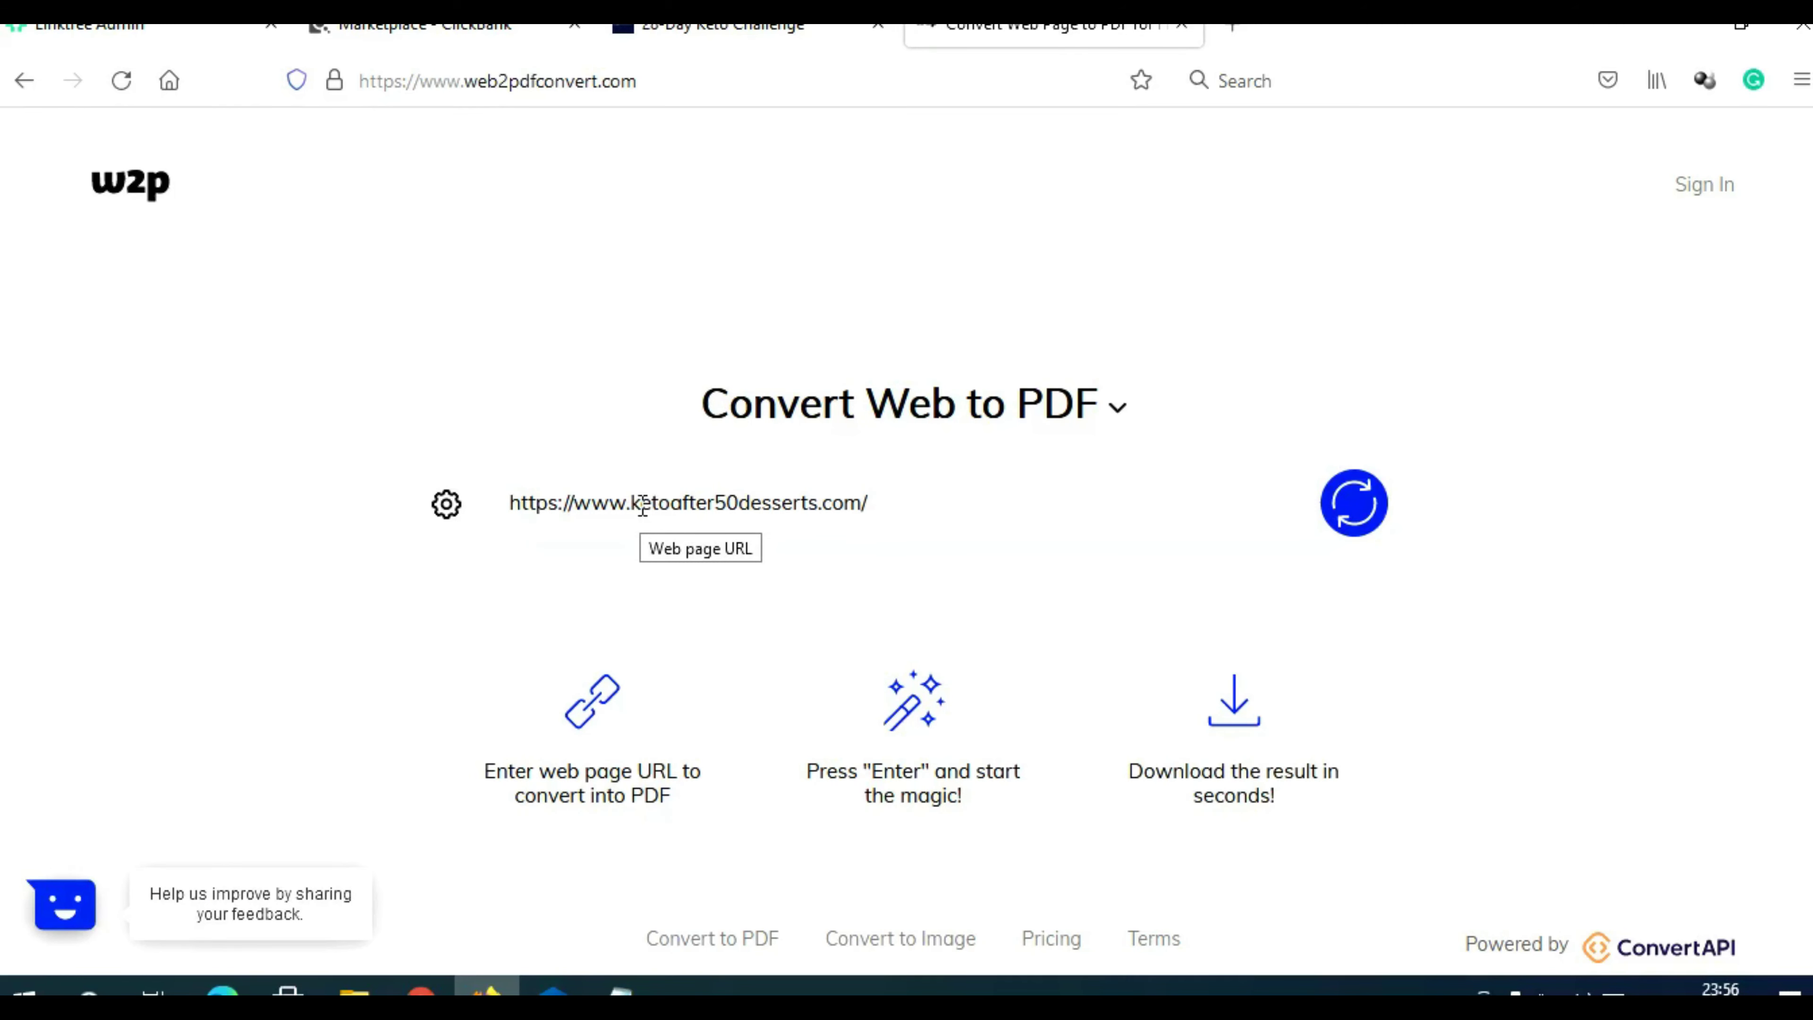
key("Return")
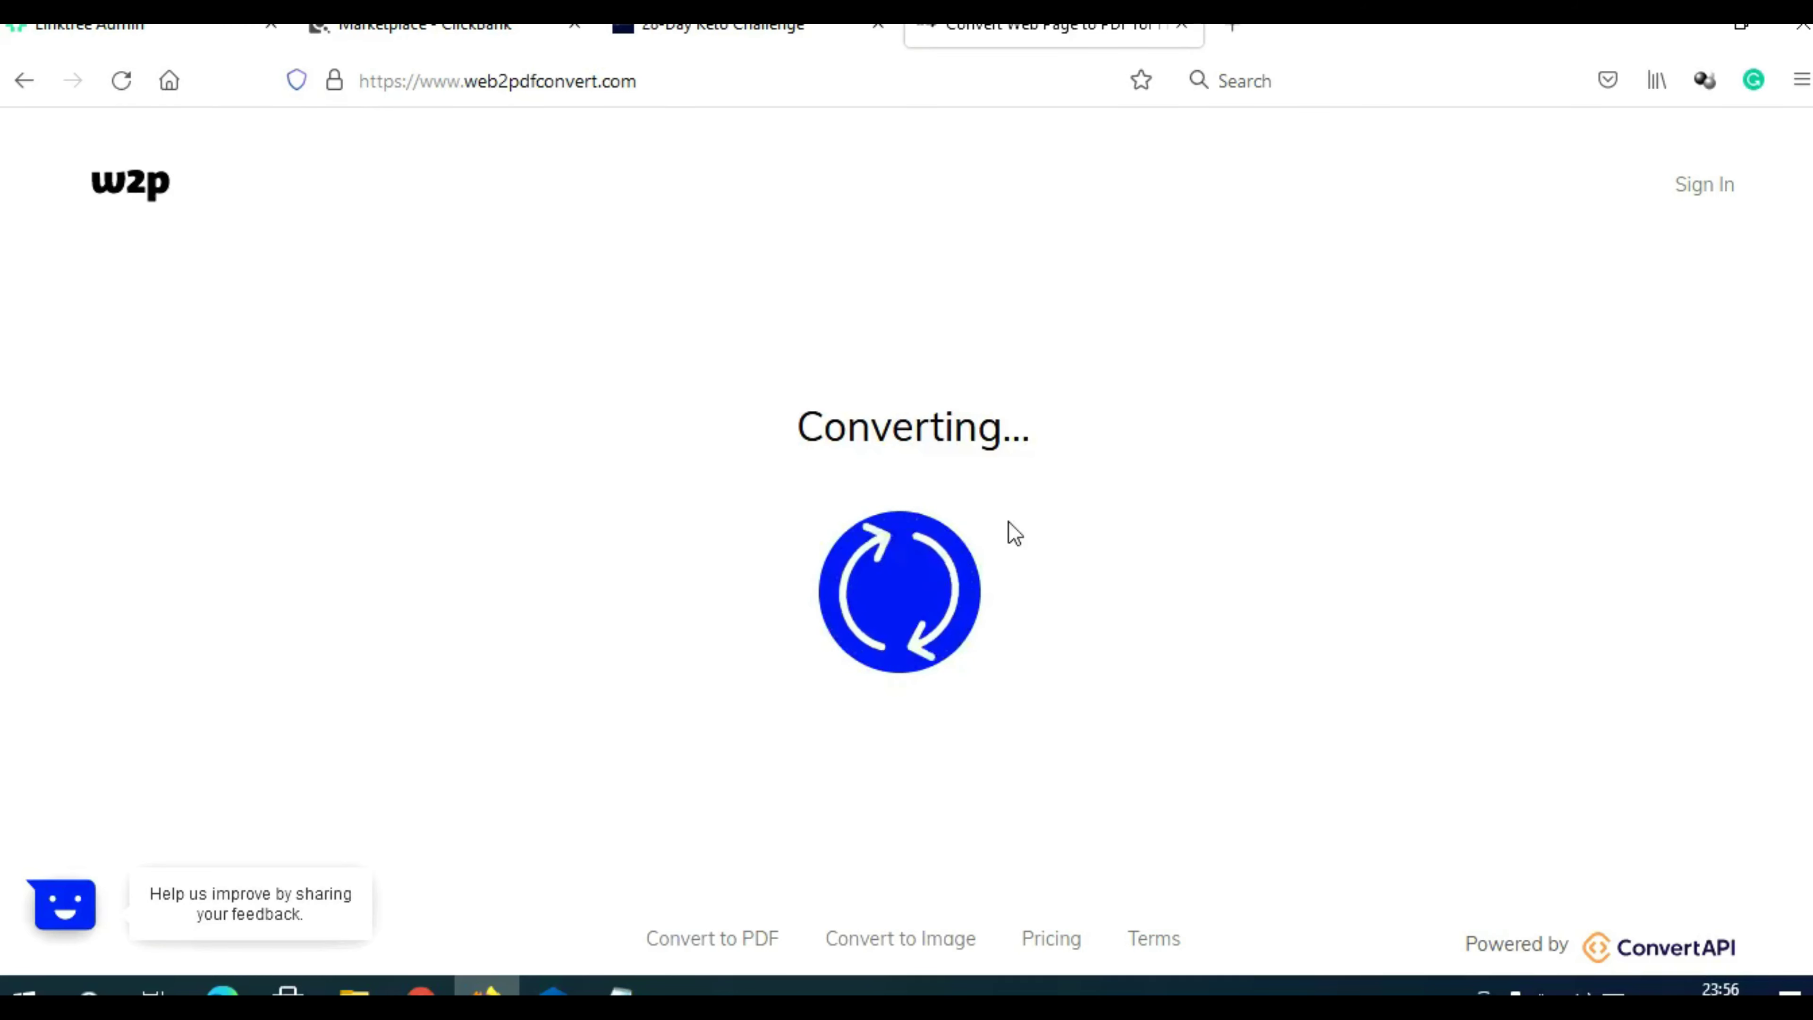
Save the converted www-ketoafter50desserts-com-.pdf file to the computer
left_click(421, 993)
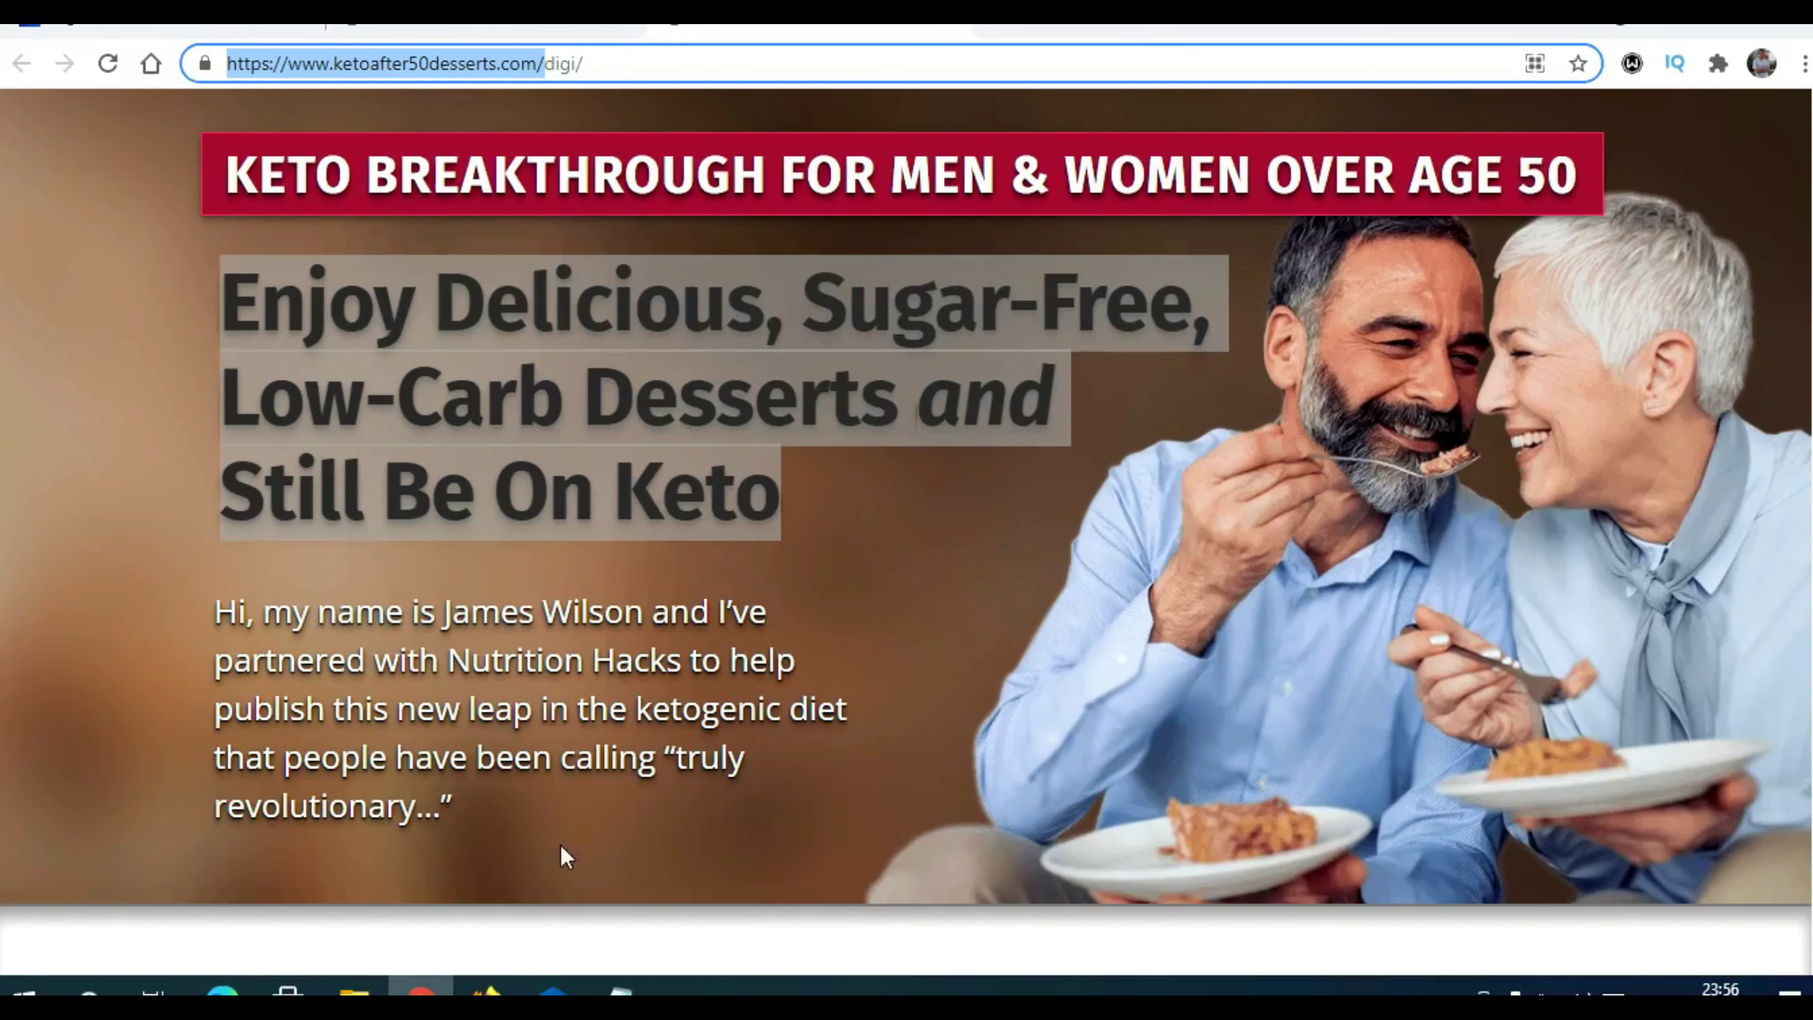
left_click(487, 991)
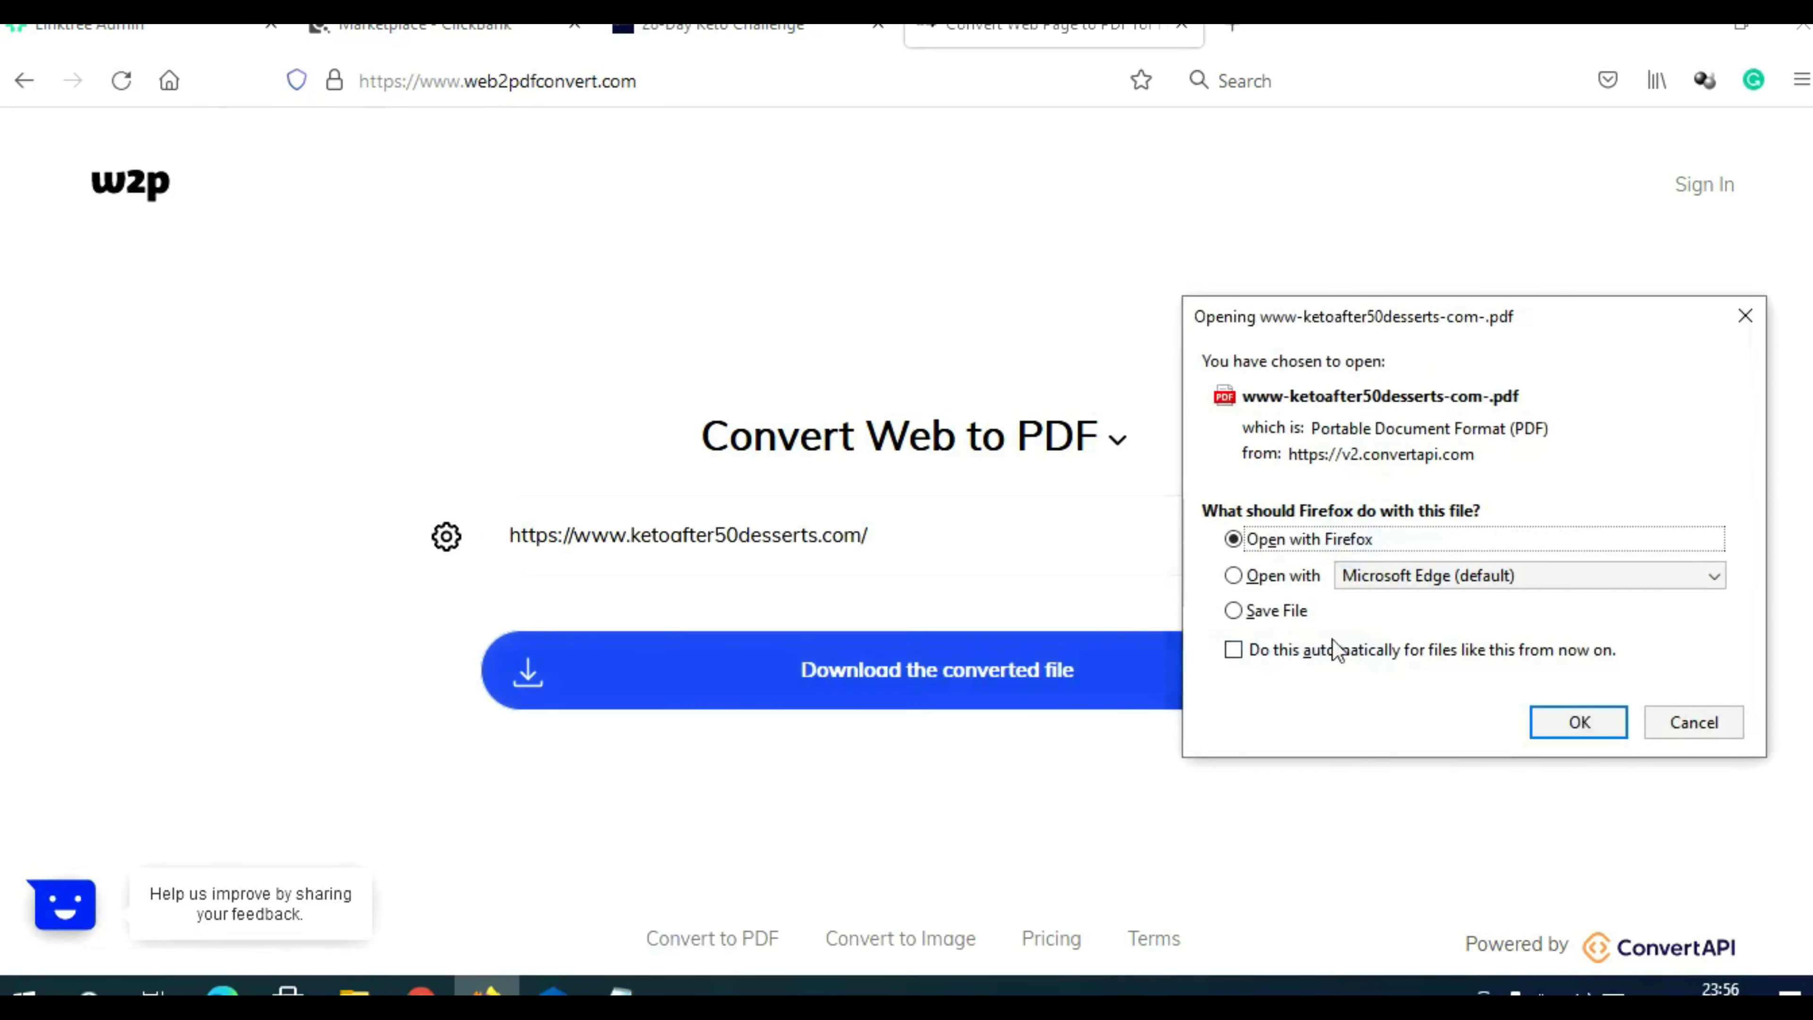
left_click(1290, 611)
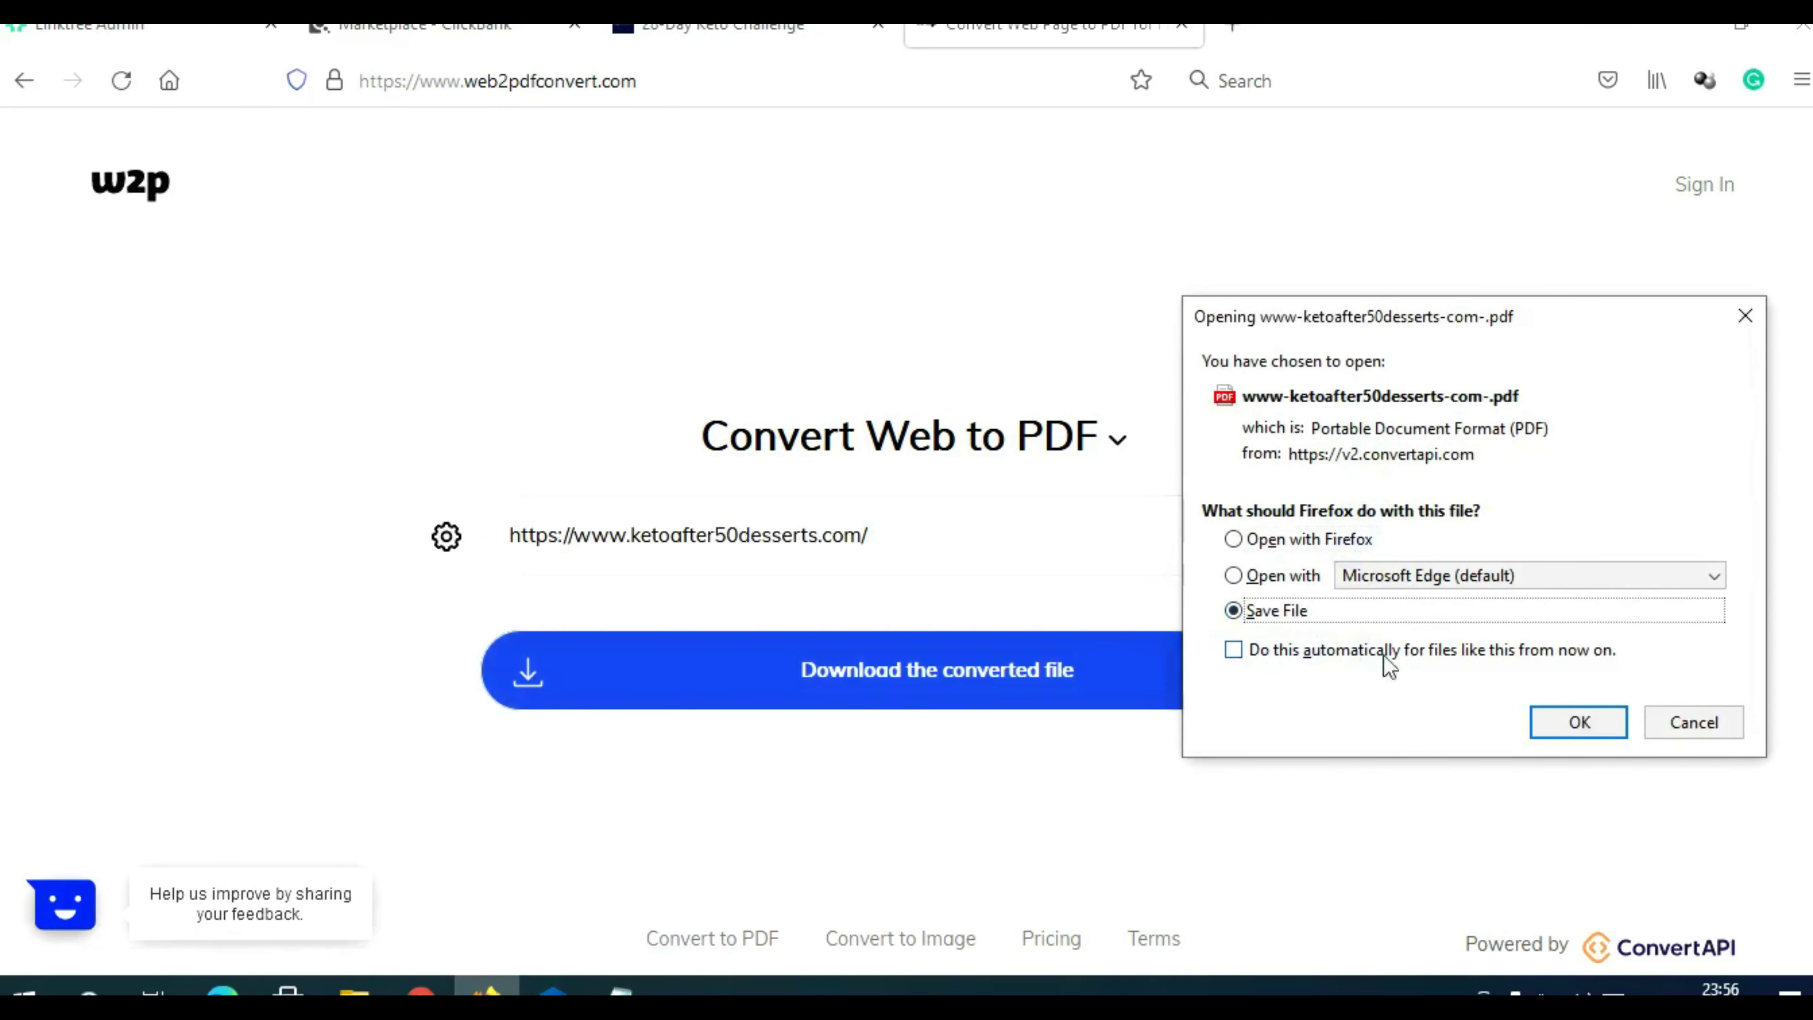
left_click(1575, 723)
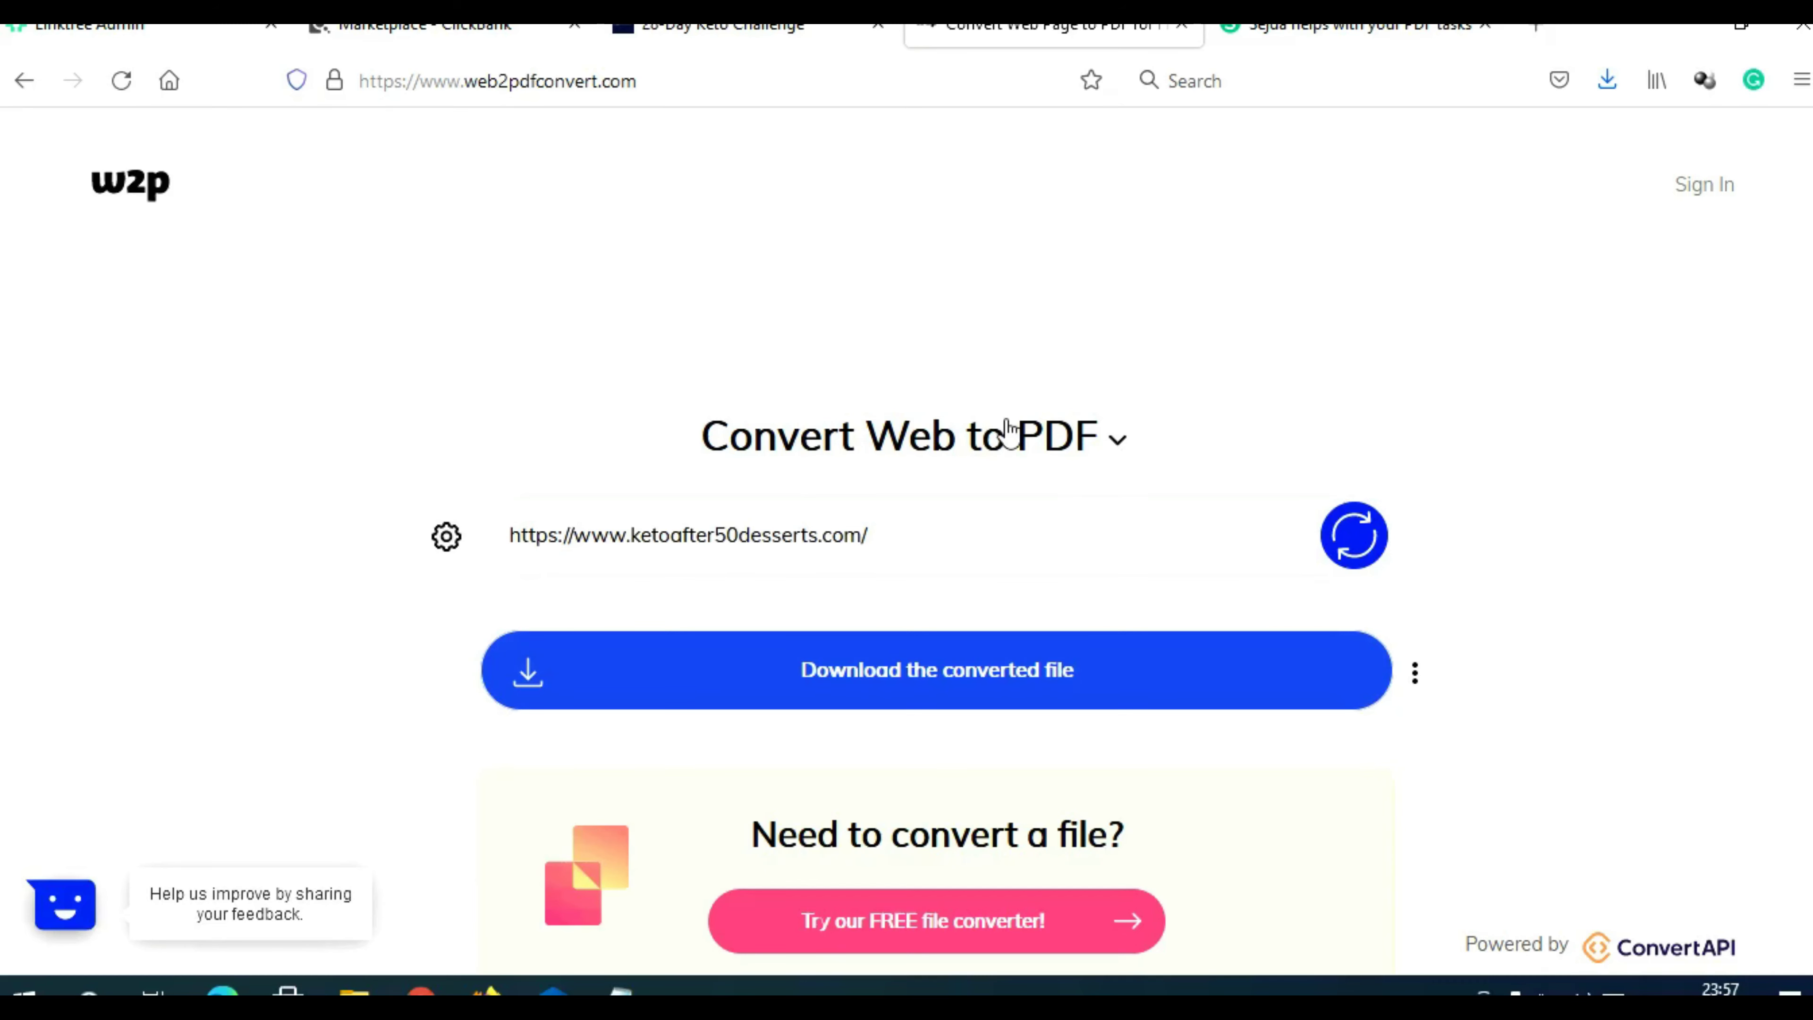
Upload www-ketoafter50desserts-com-.pdf from the Desktop into Sejda's Edit a PDF tool and scroll its pages
left_click(1306, 37)
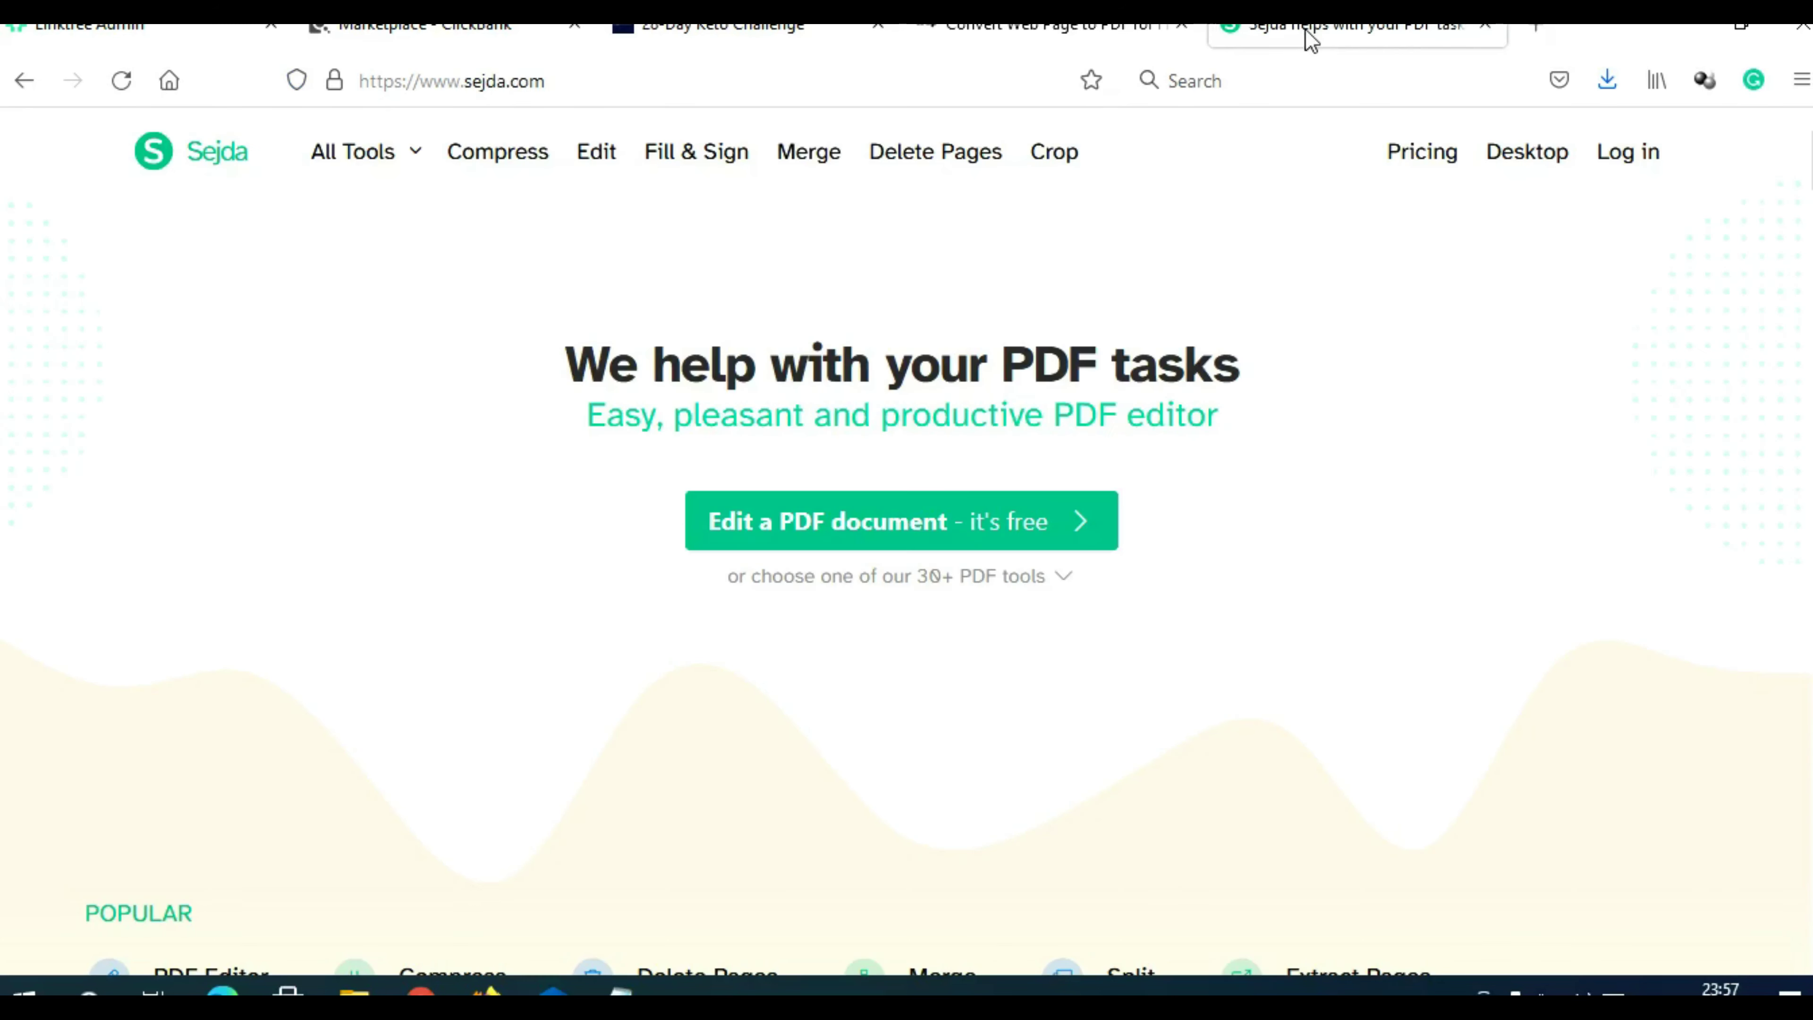
left_click(869, 532)
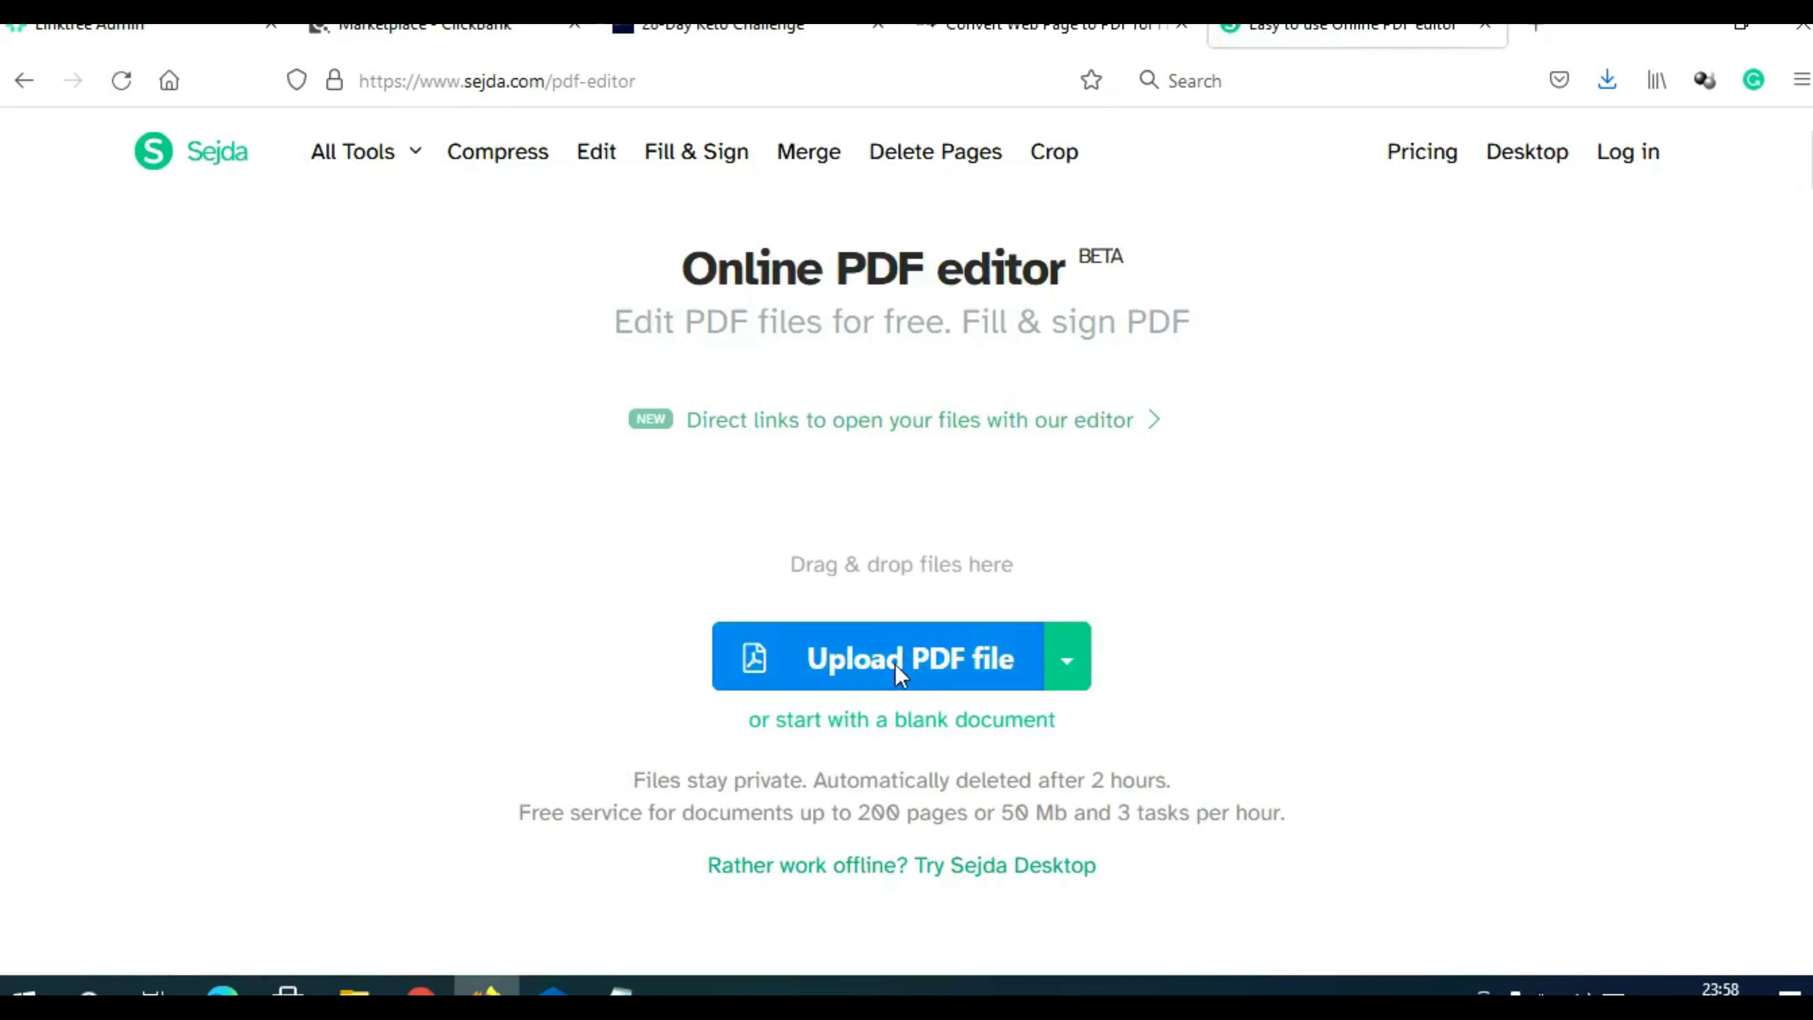
left_click(898, 671)
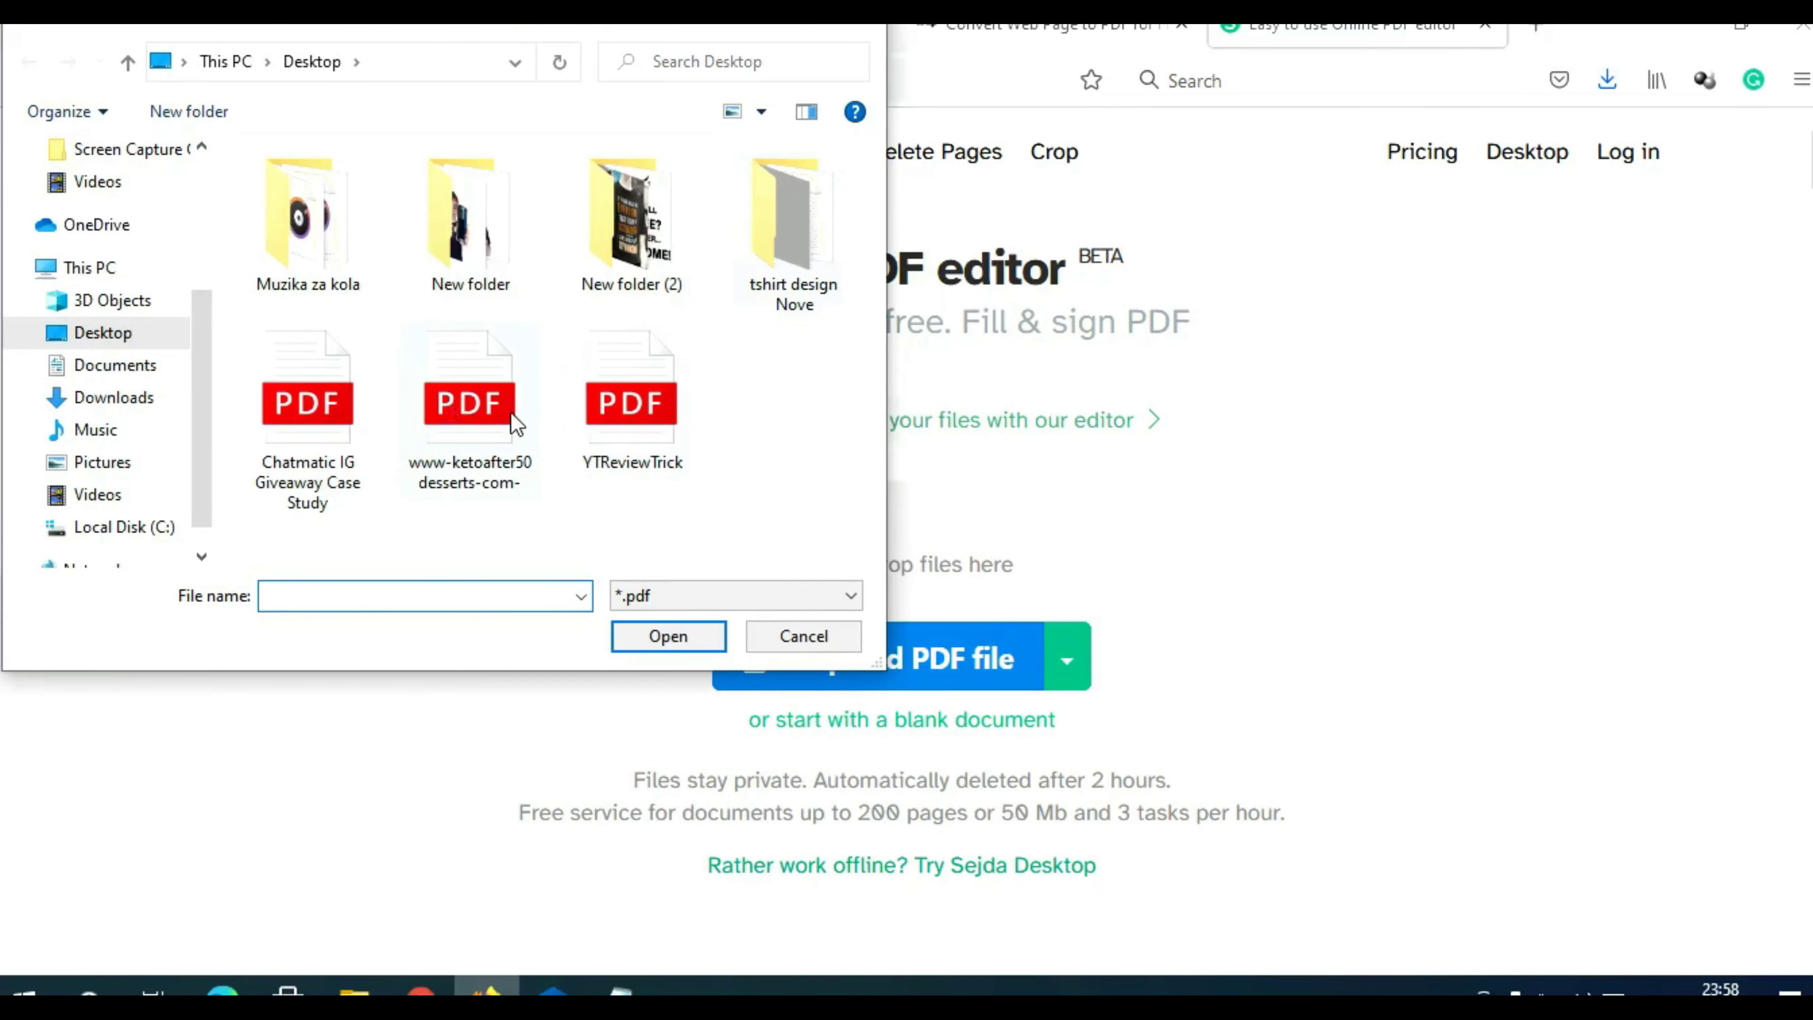
double_click(511, 413)
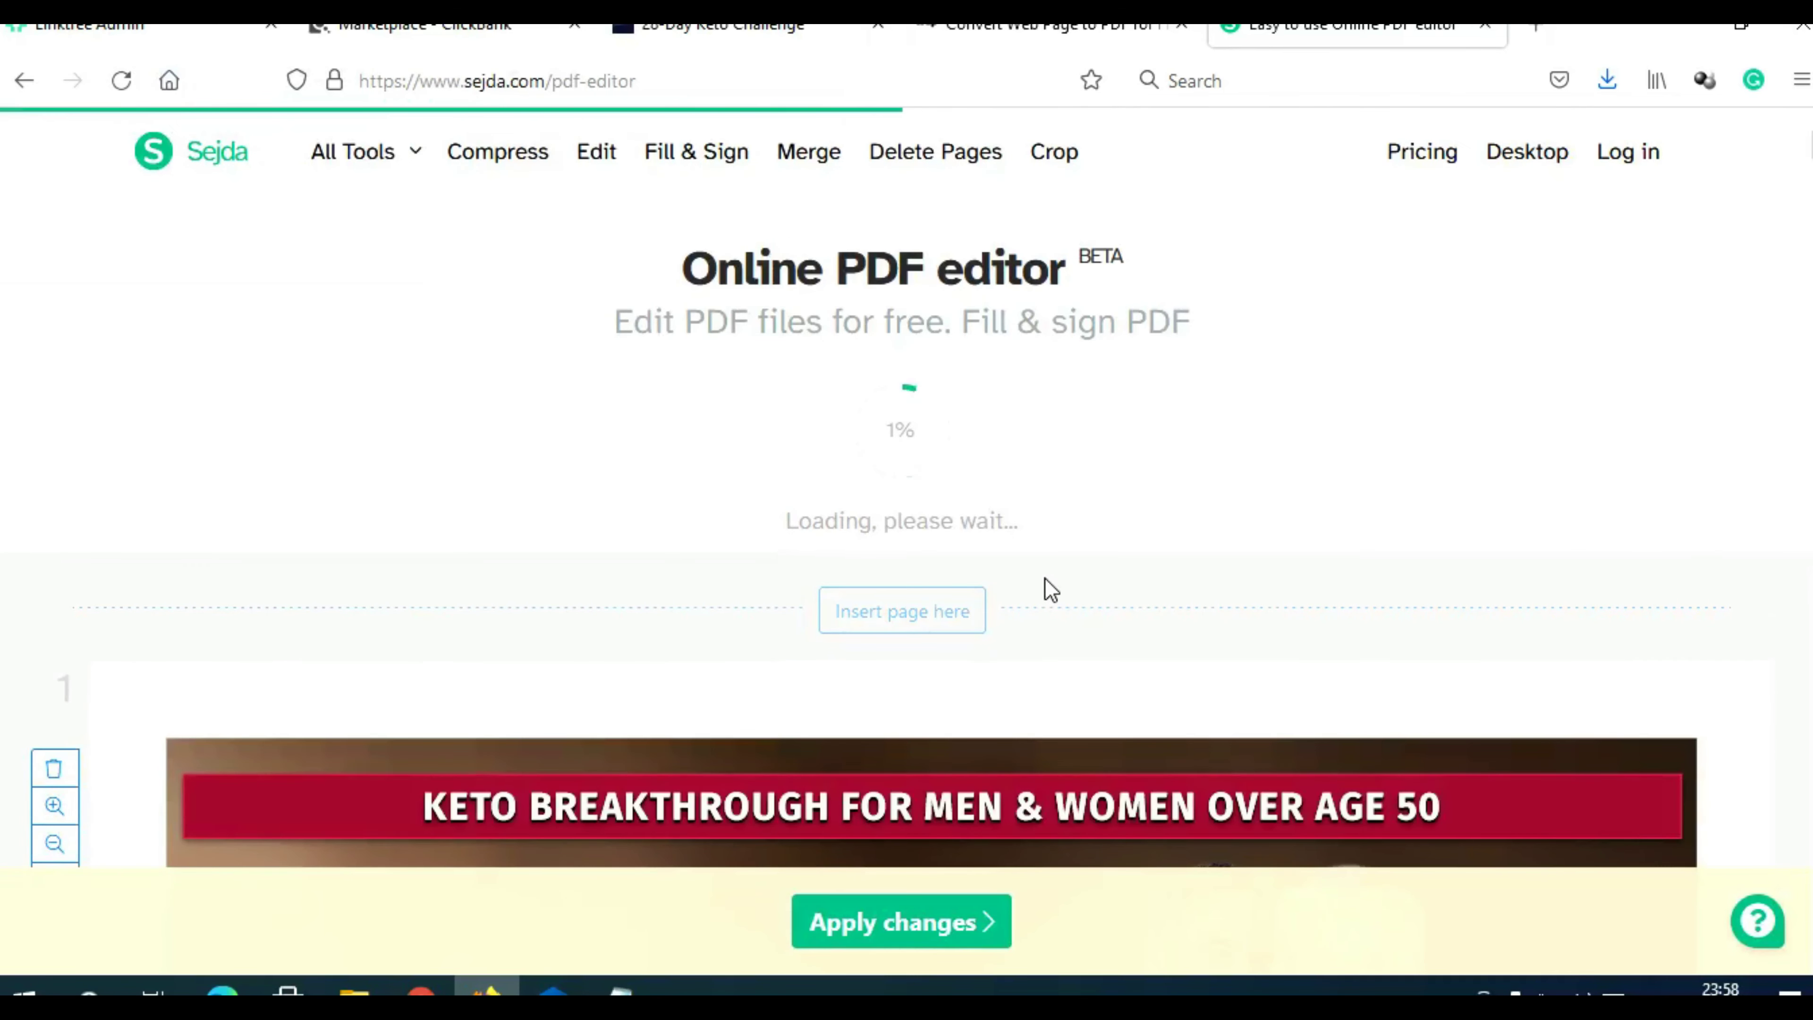
left_click(223, 43)
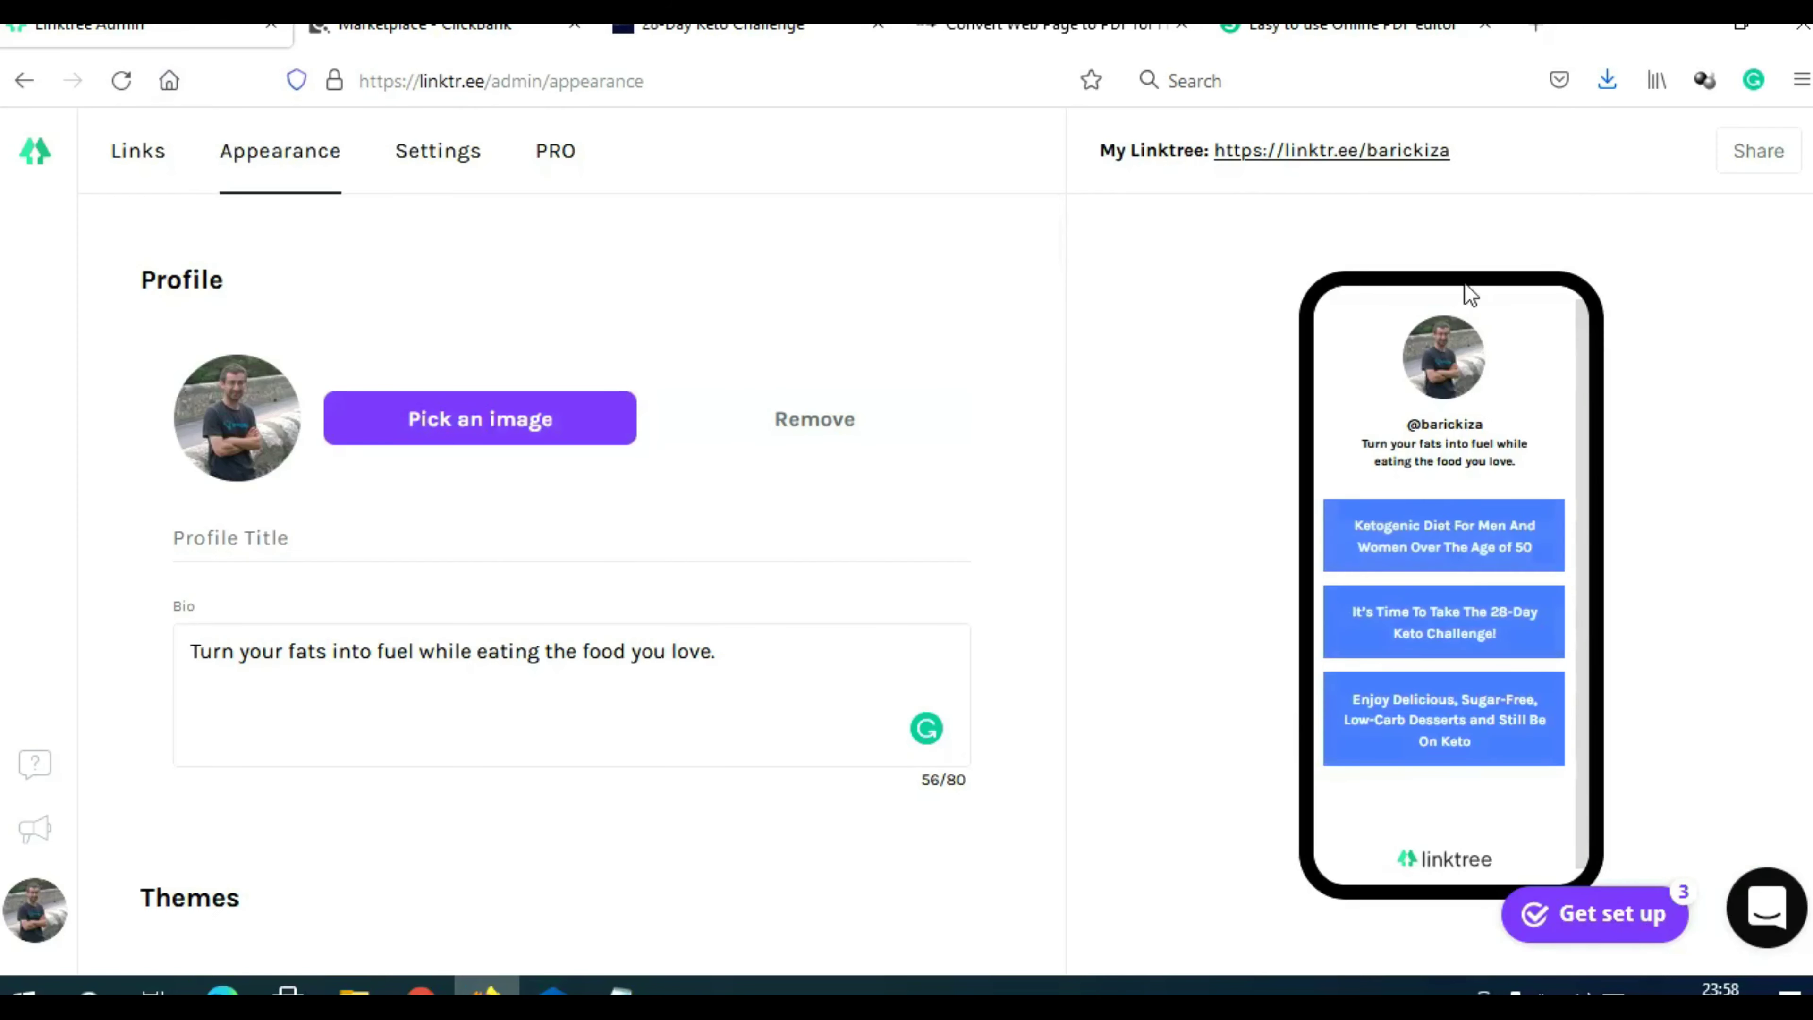
left_click(1342, 29)
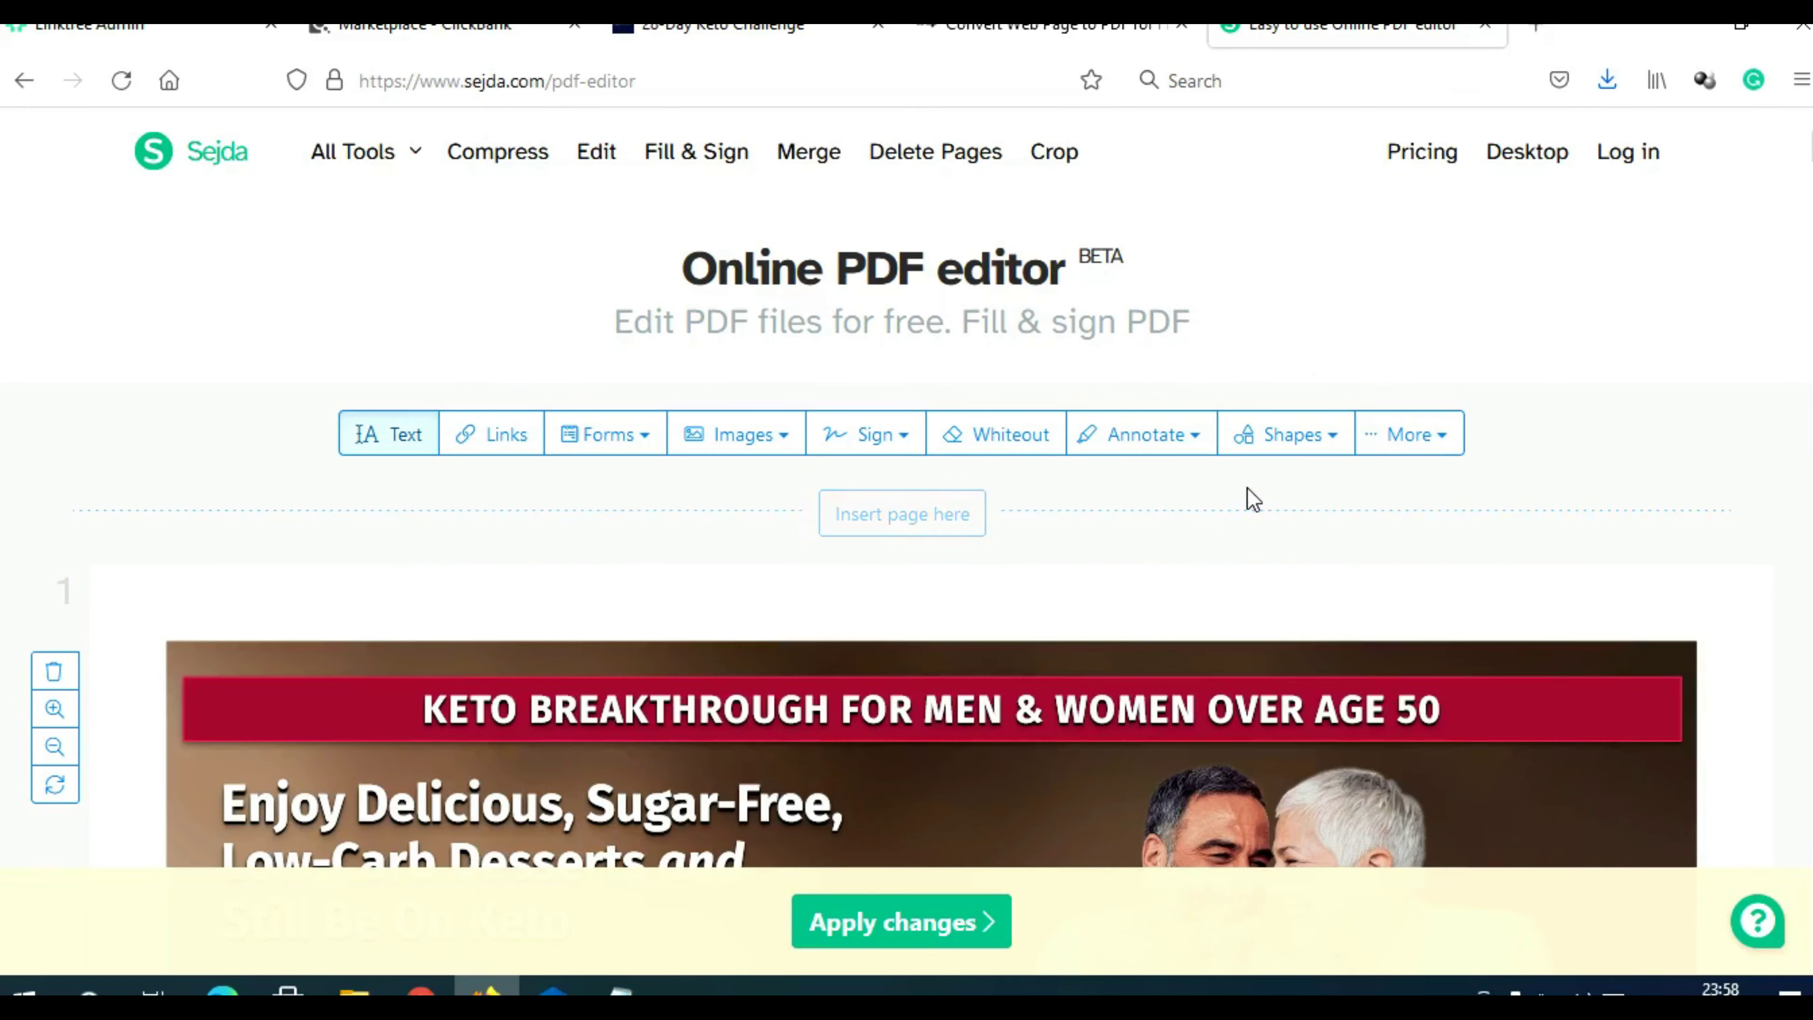
scroll(1185, 496, "down", 10)
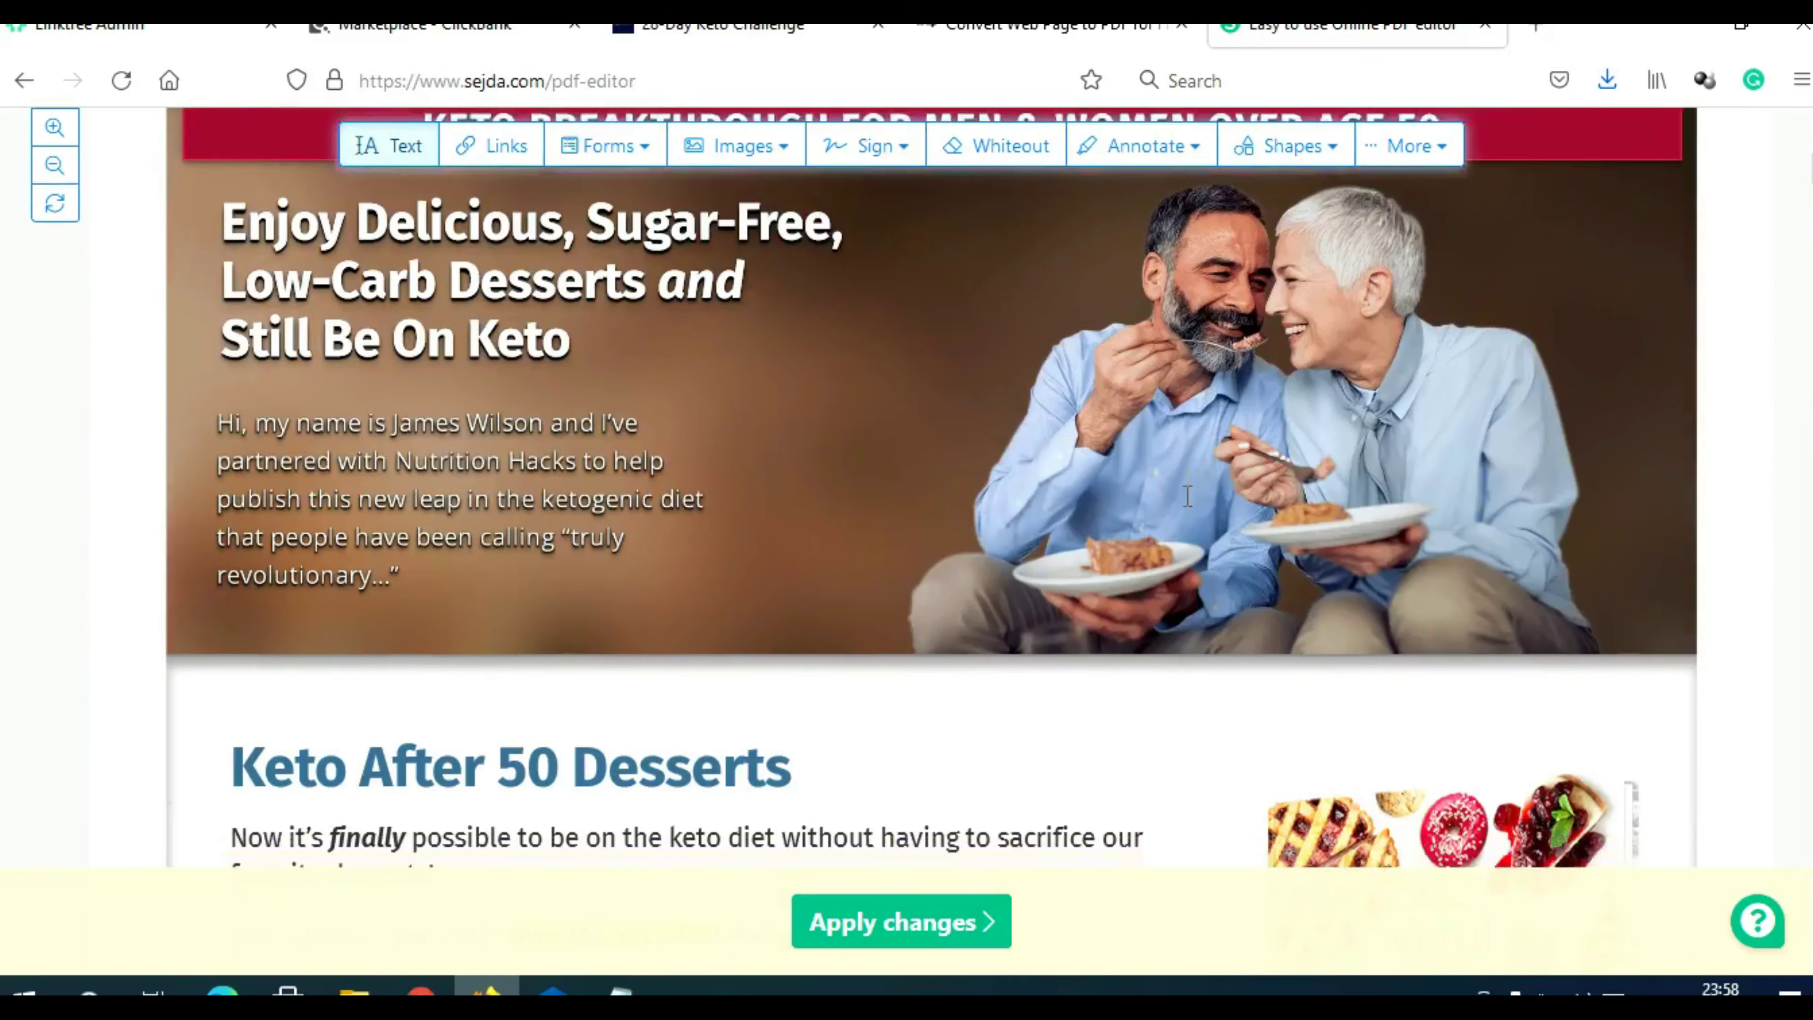
scroll(1162, 648, "up", 5)
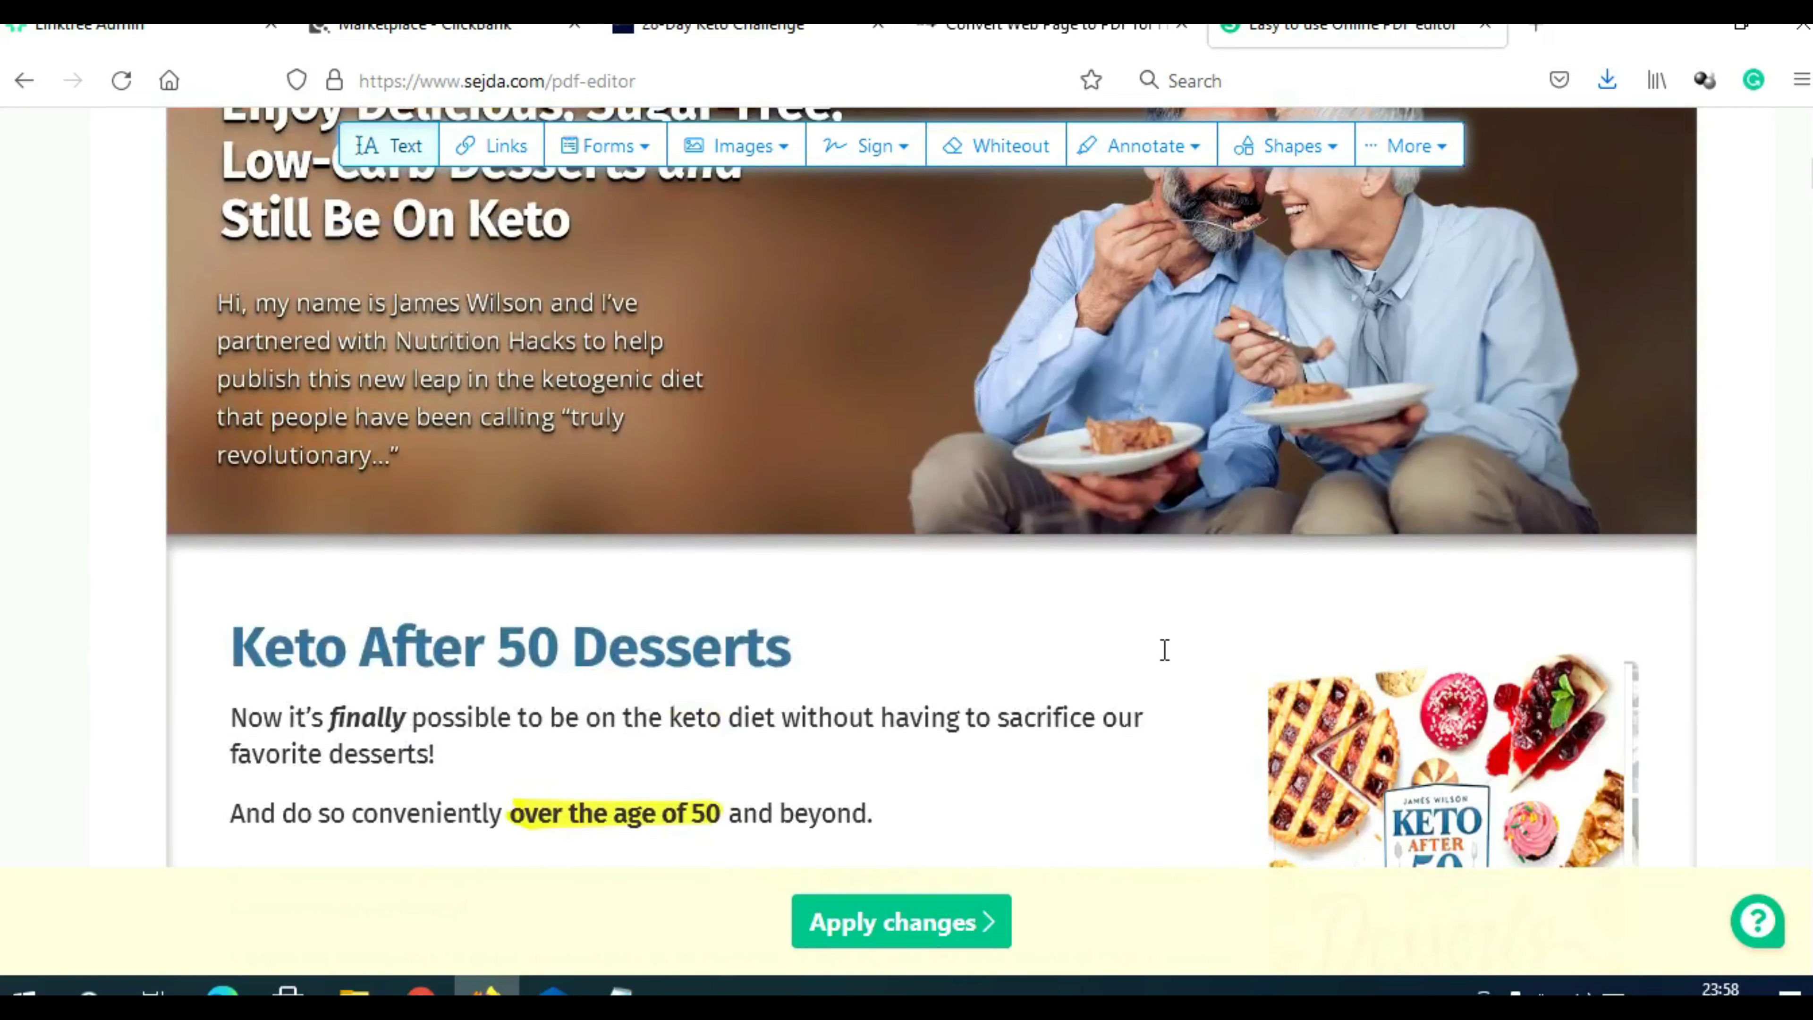
scroll(1165, 650, "up", 4)
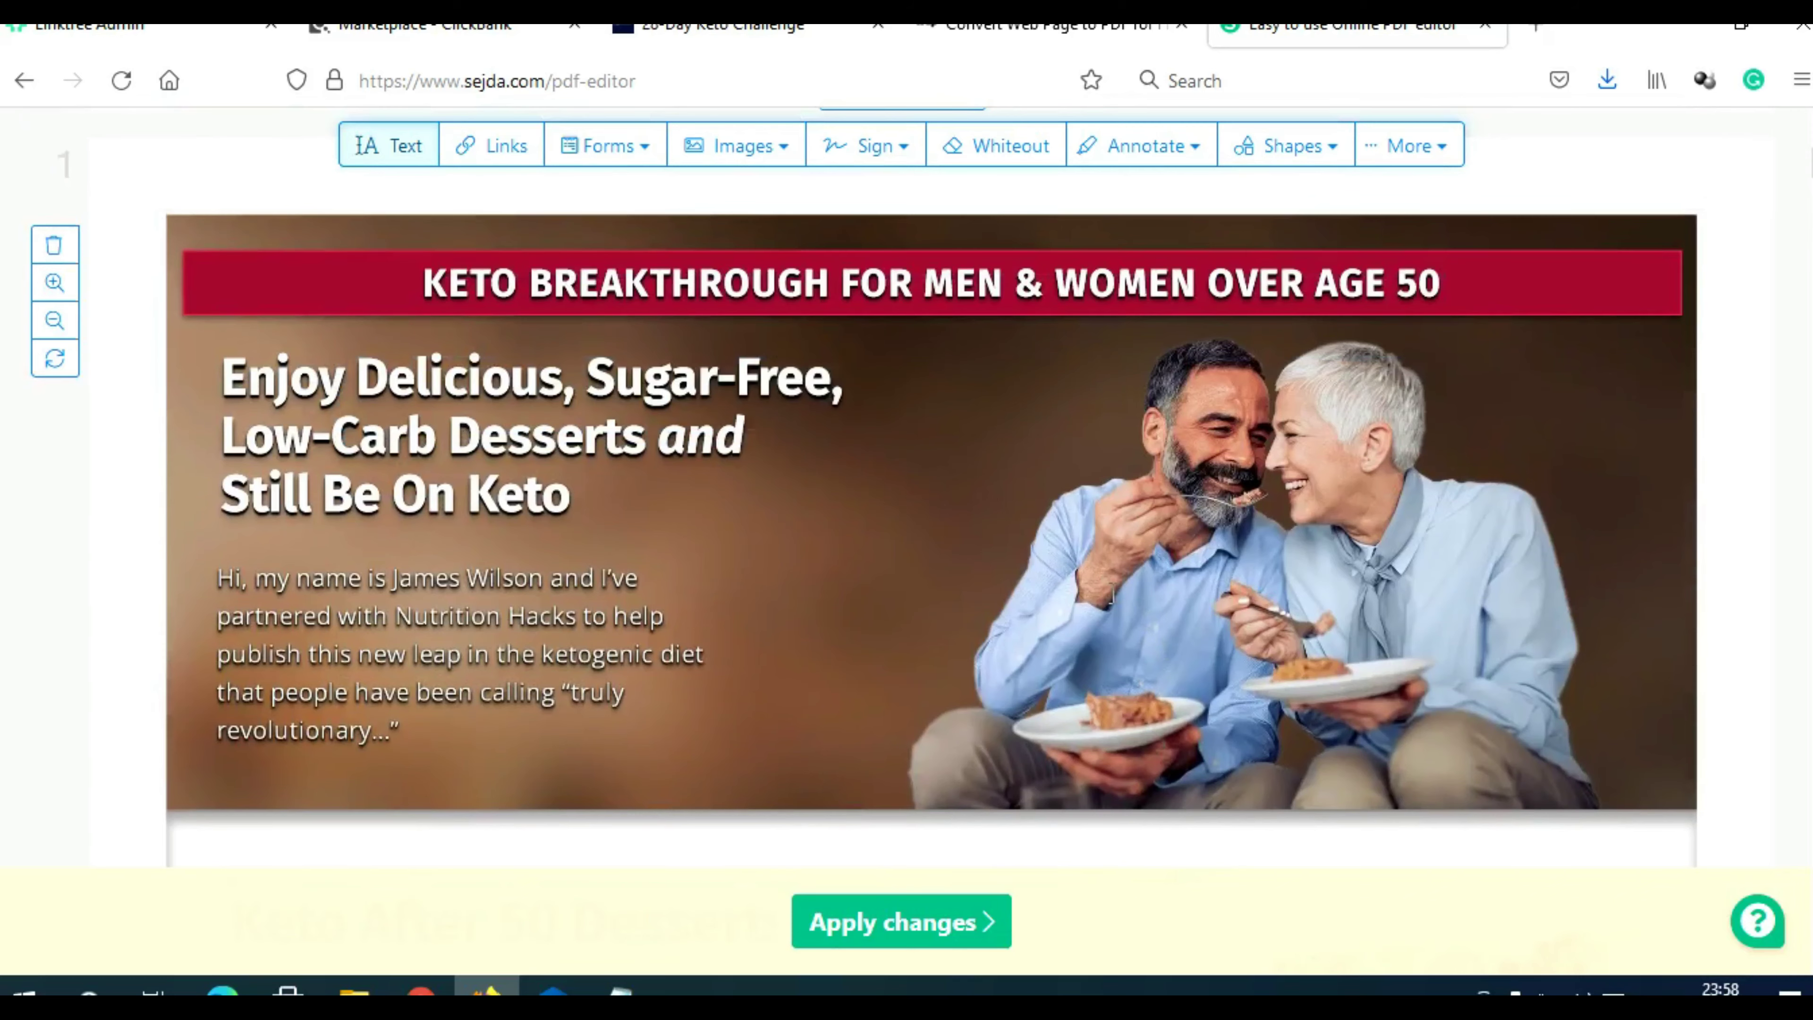
scroll(1112, 595, "down", 7)
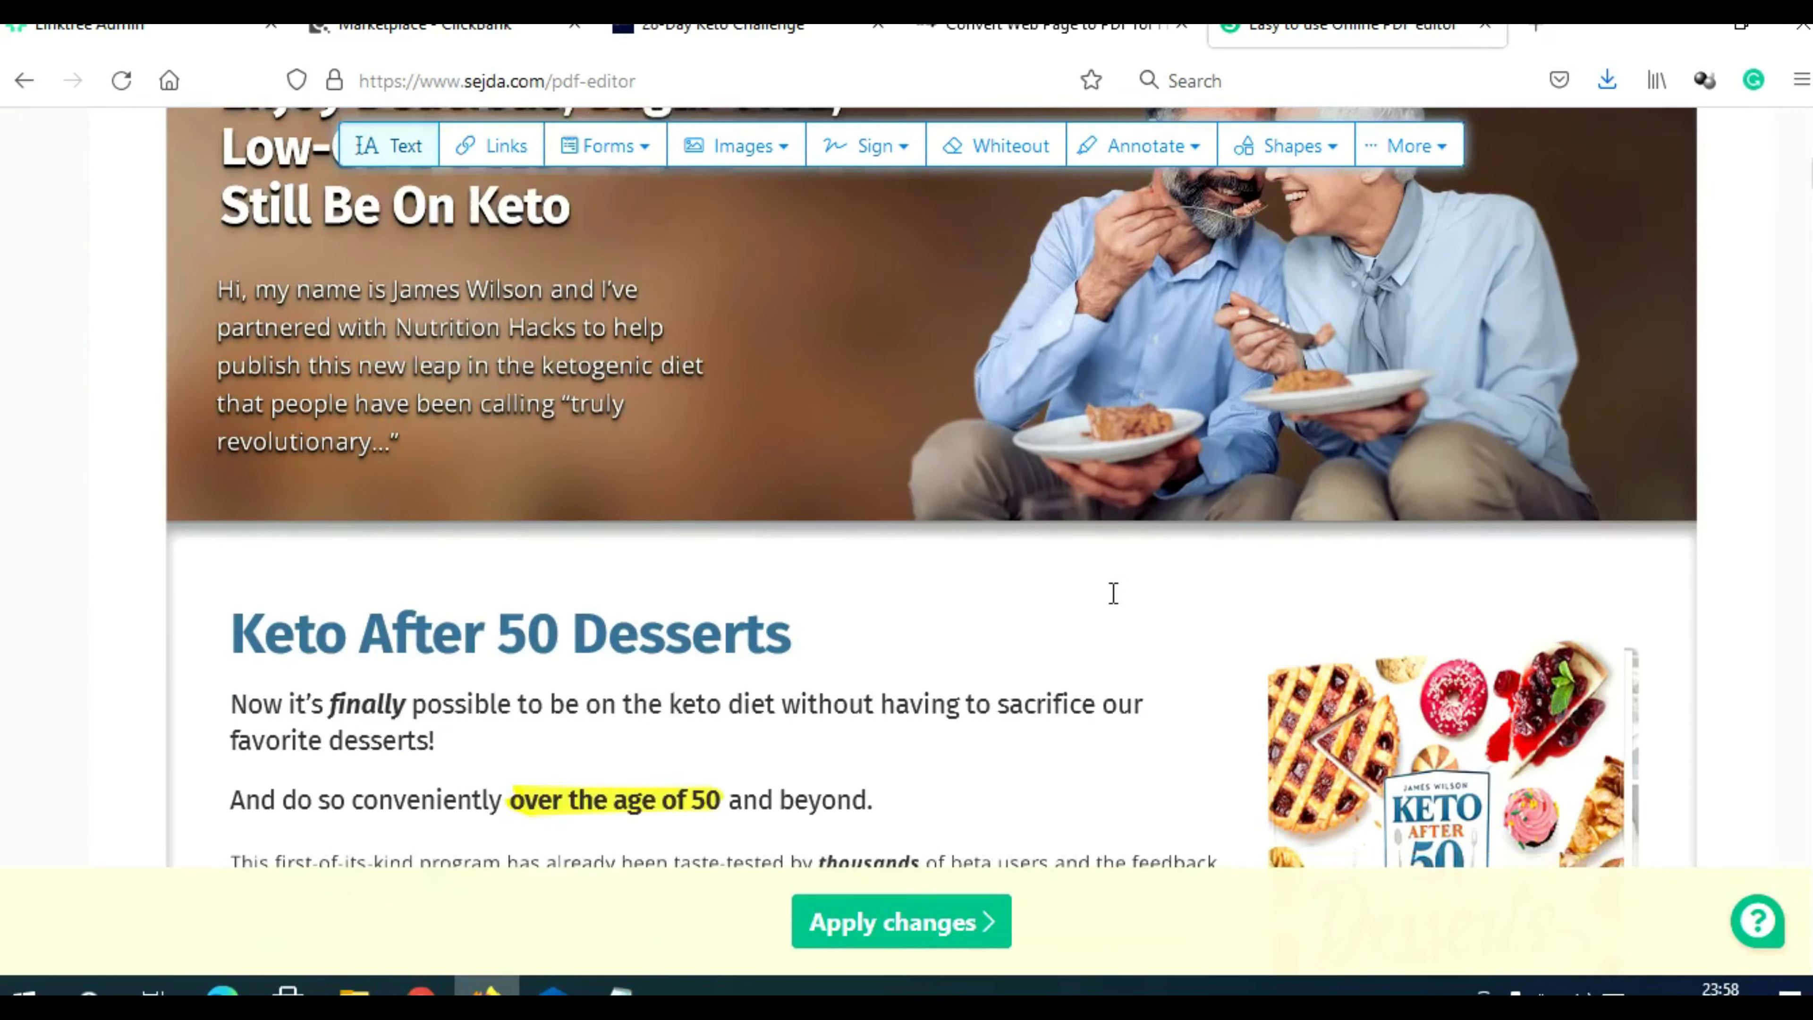
scroll(1113, 594, "down", 6)
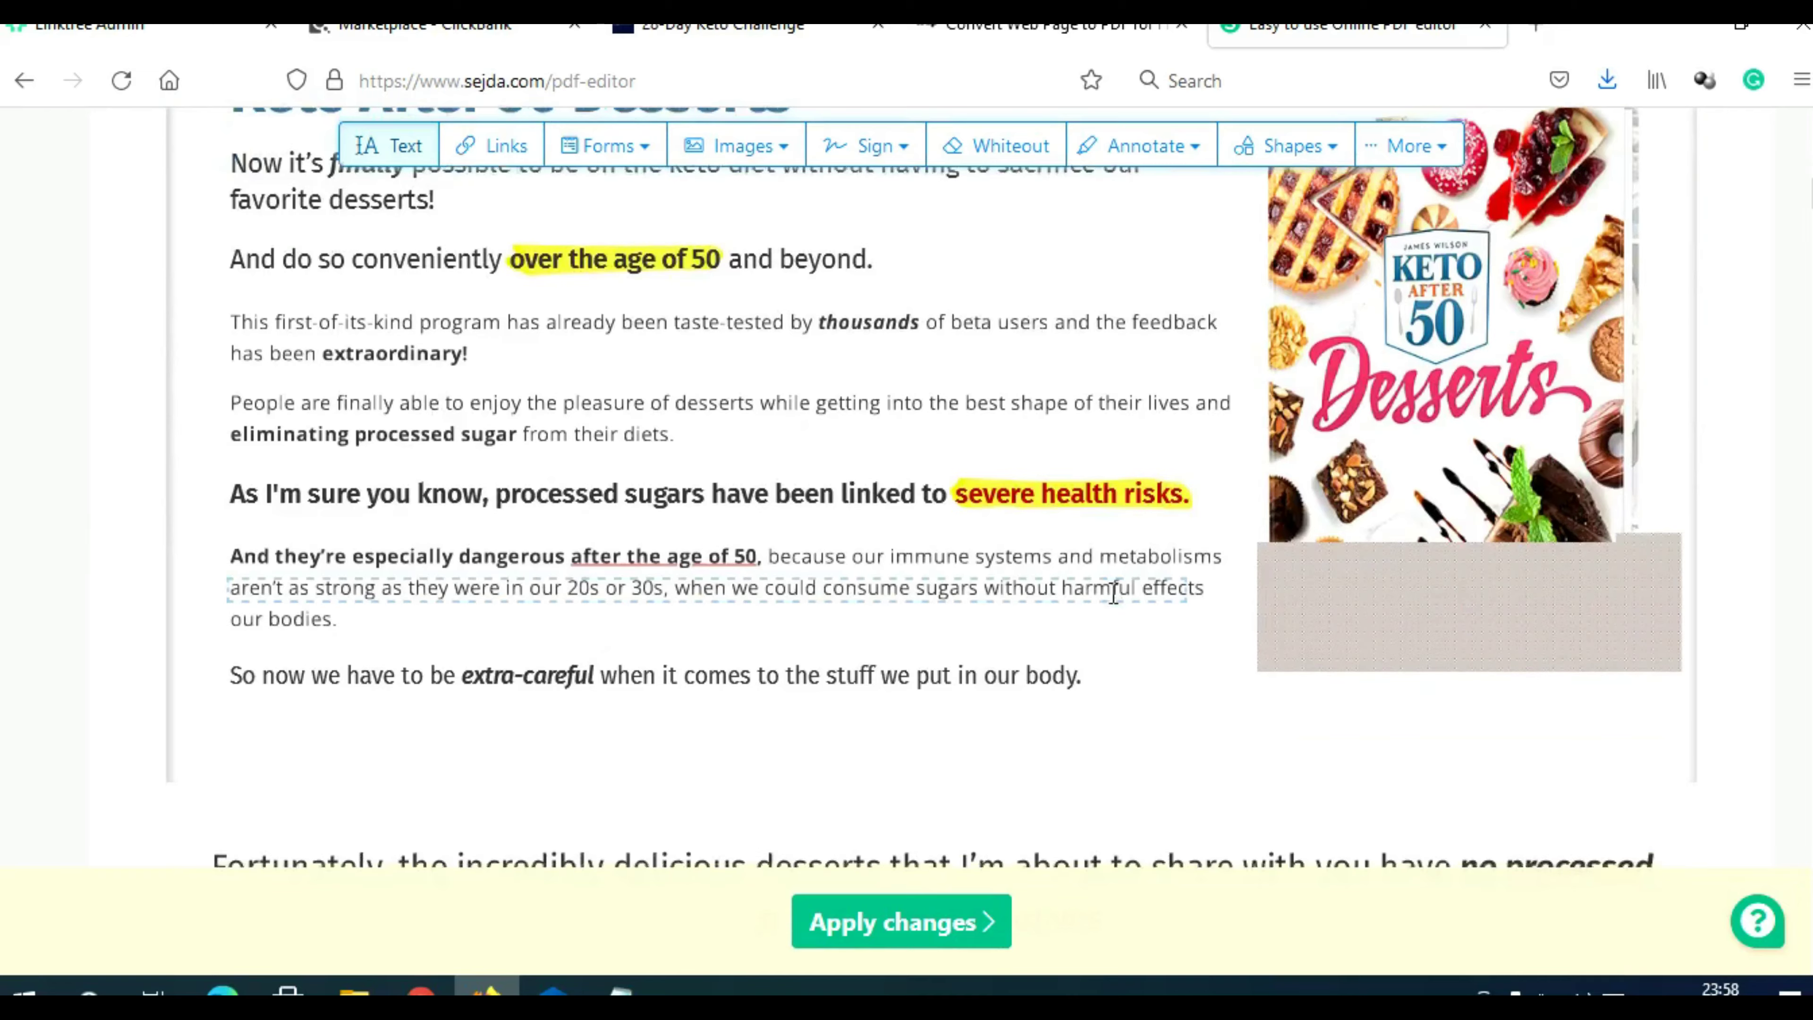
Draw a link box over the dessert image grid and set its URL to the copied Linktree address
scroll(1113, 594, "down", 5)
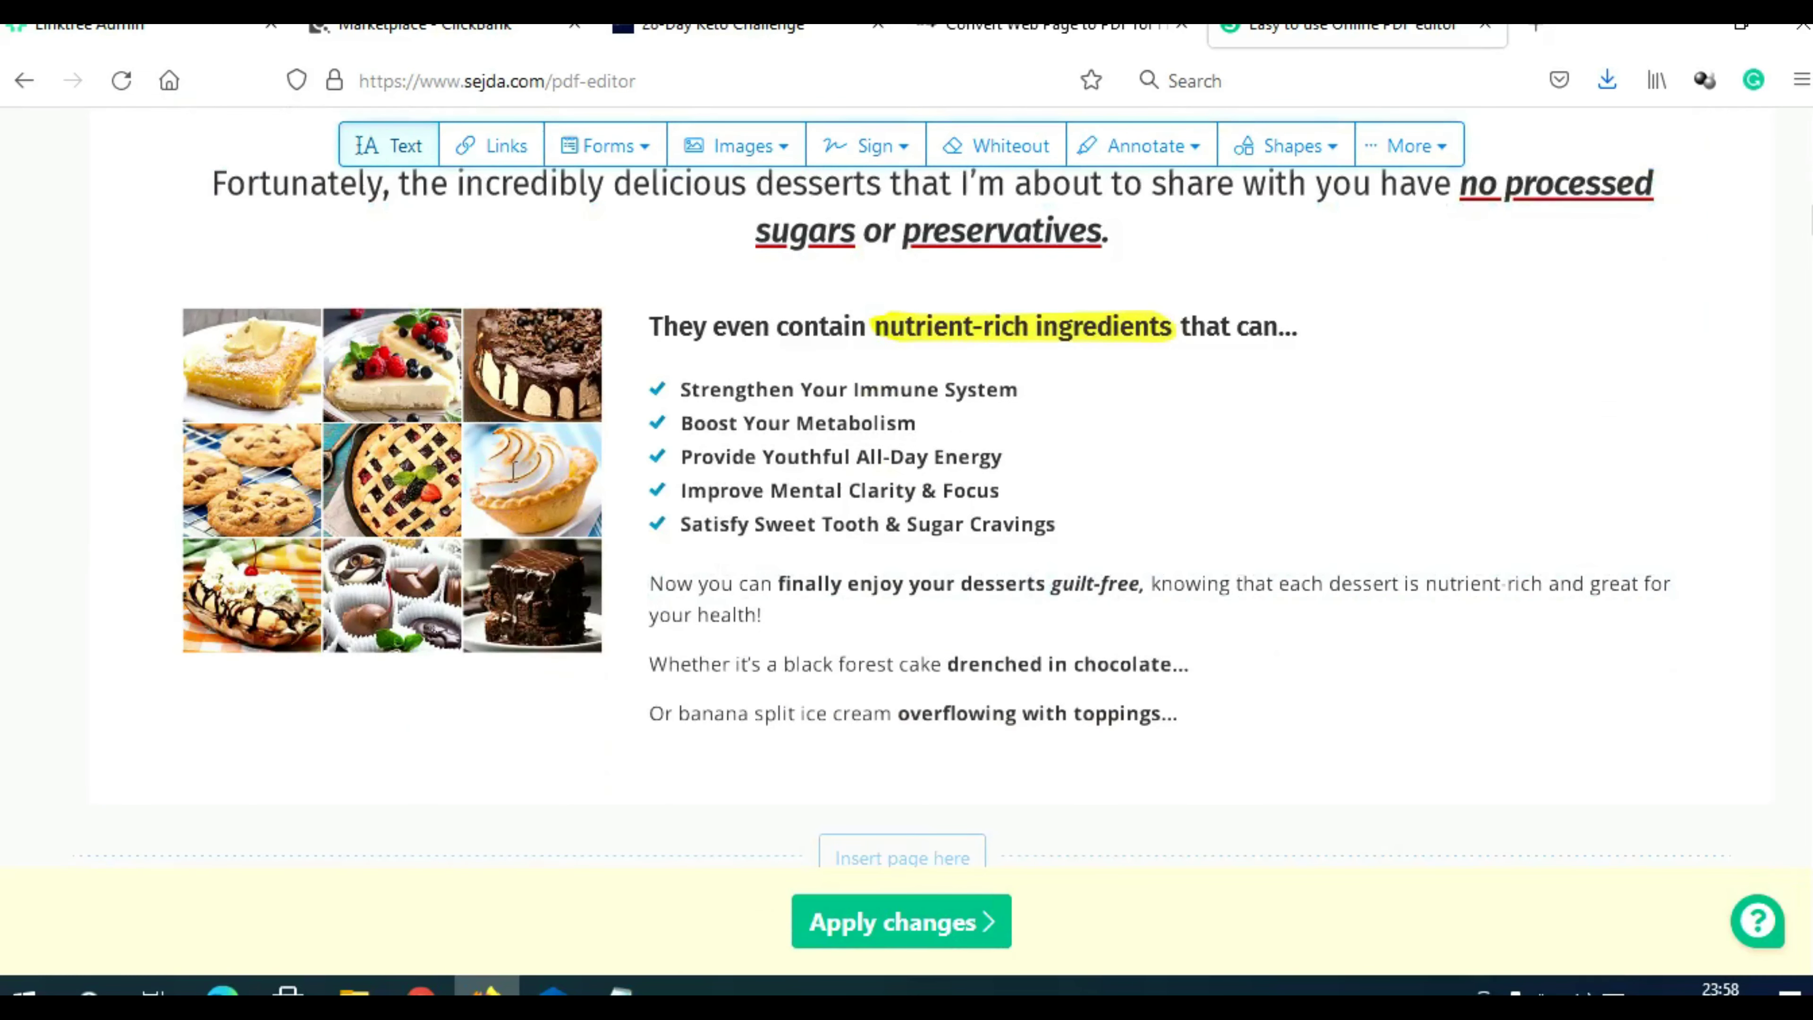
left_click(496, 157)
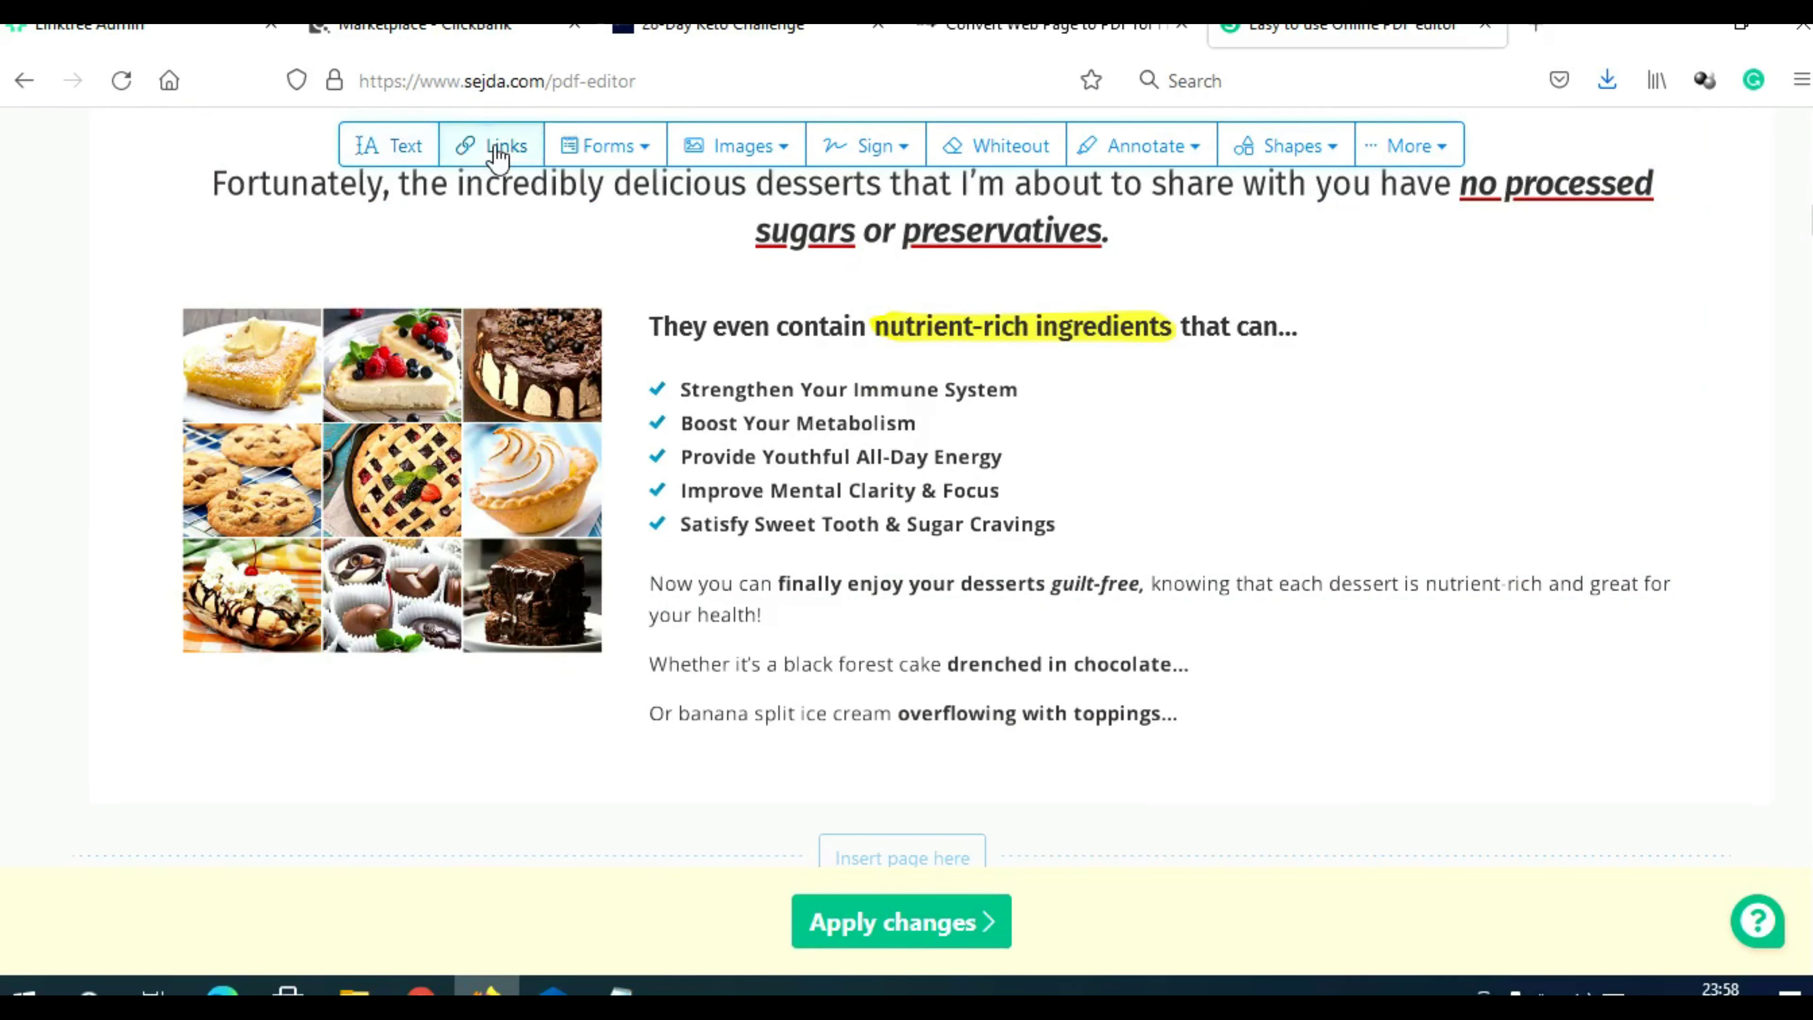
left_click_drag(165, 295, 631, 666)
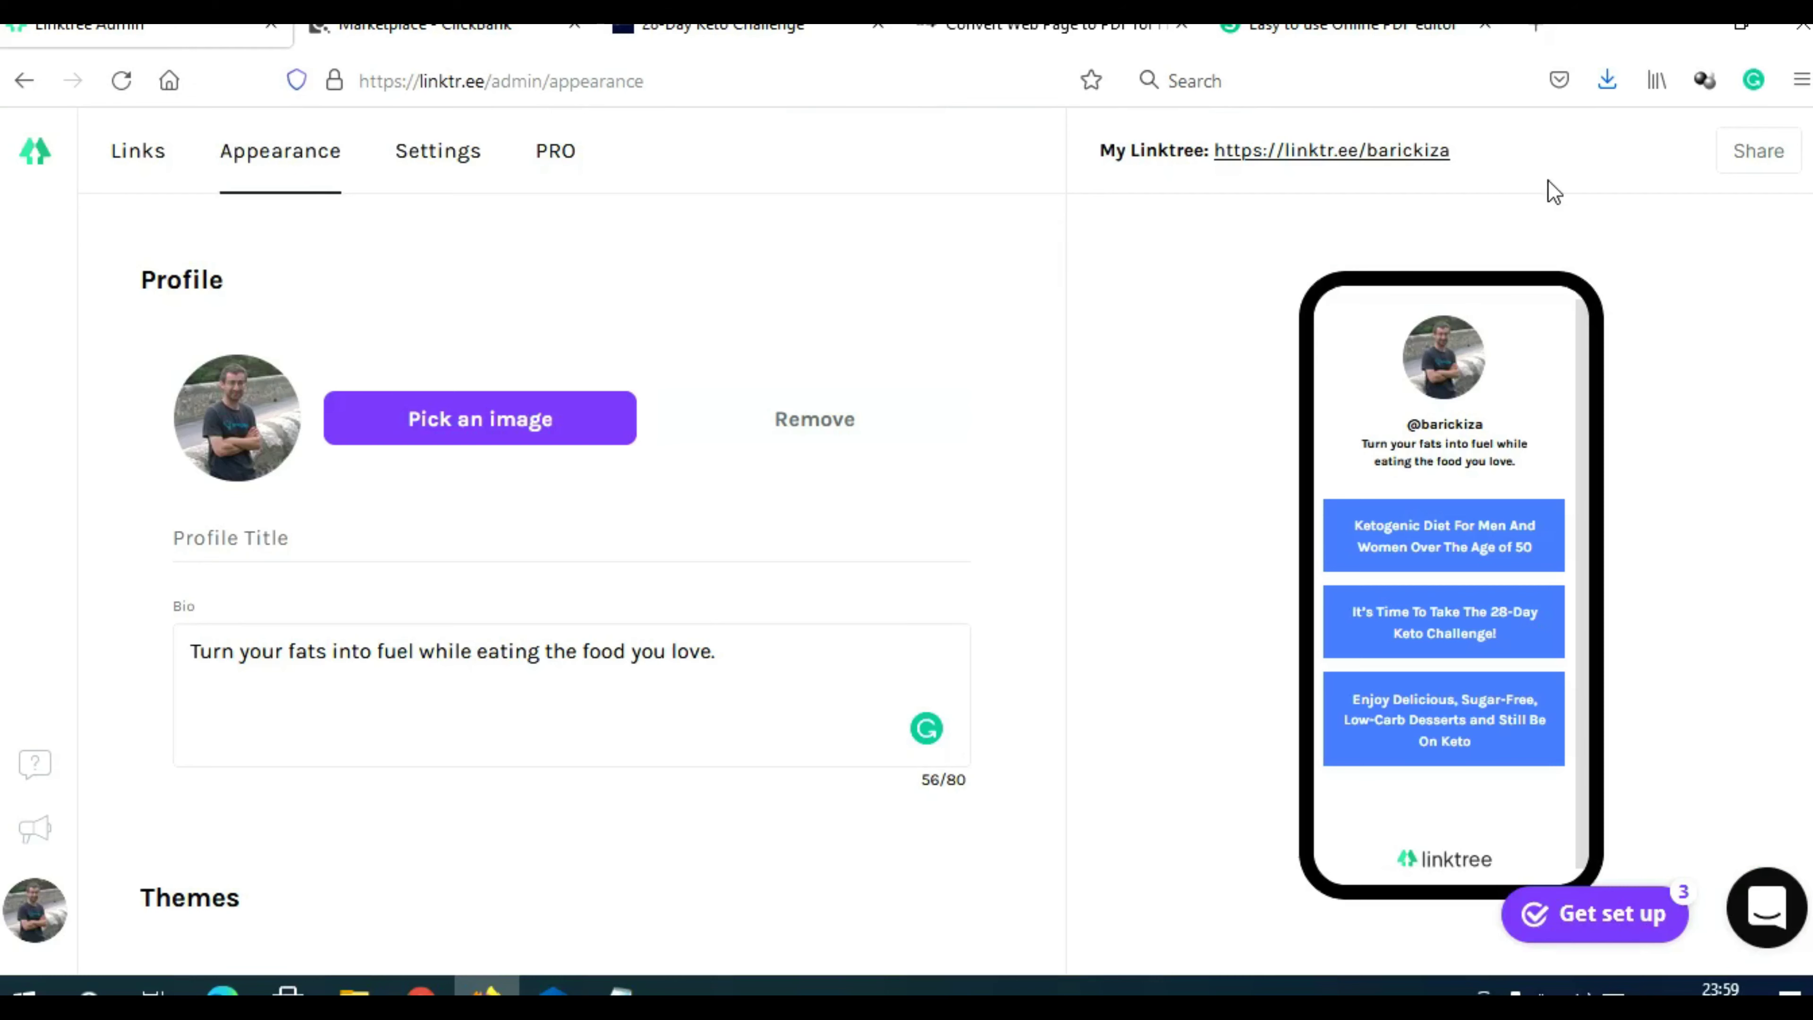
left_click(1748, 166)
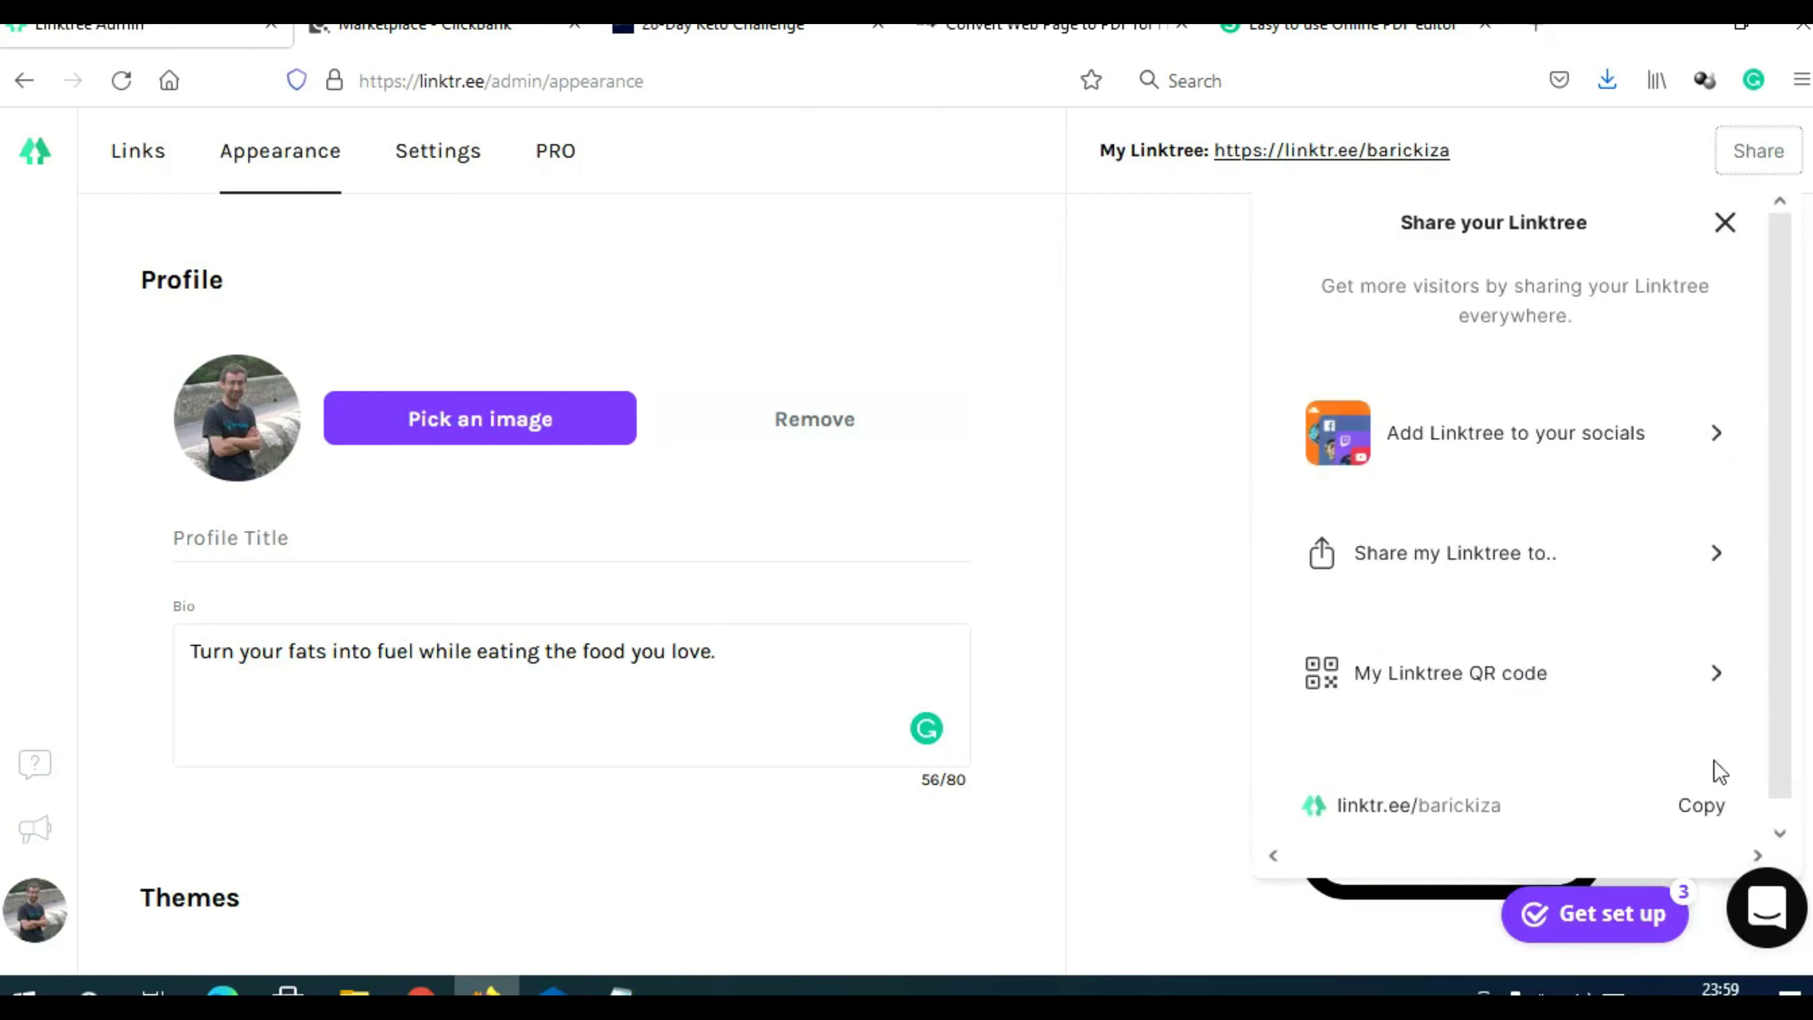
left_click(1707, 811)
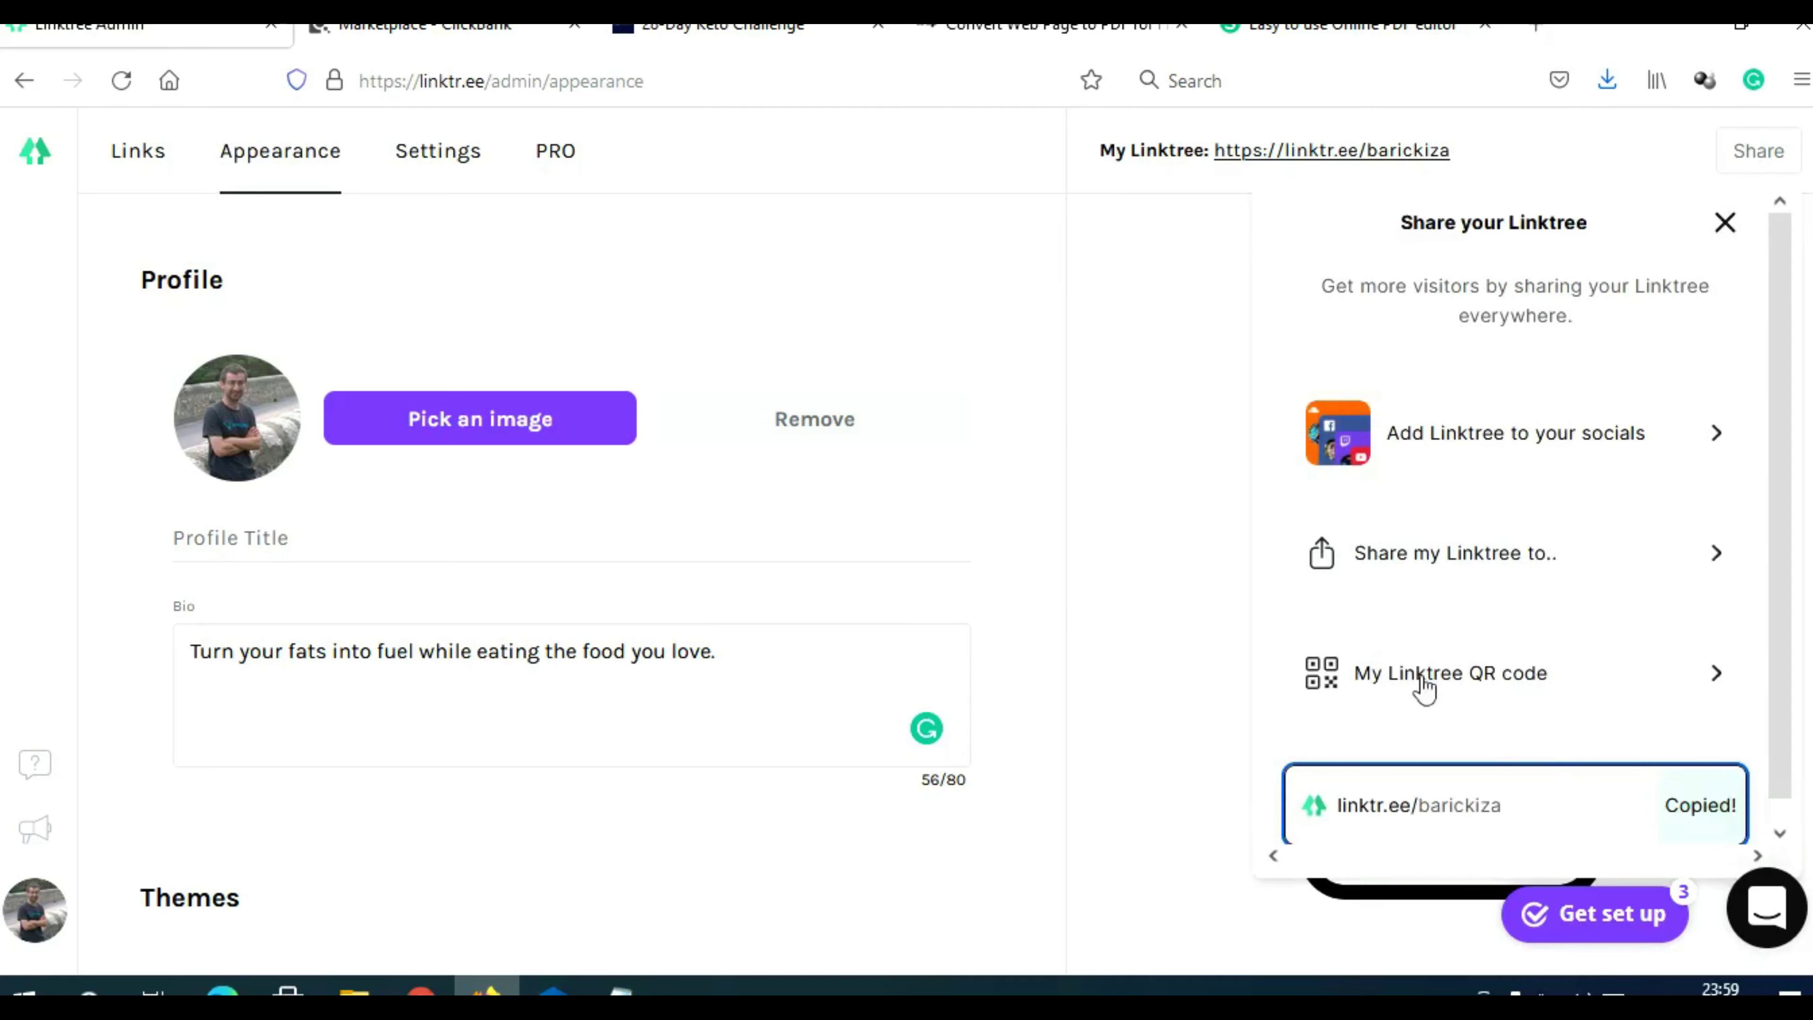
left_click(1257, 28)
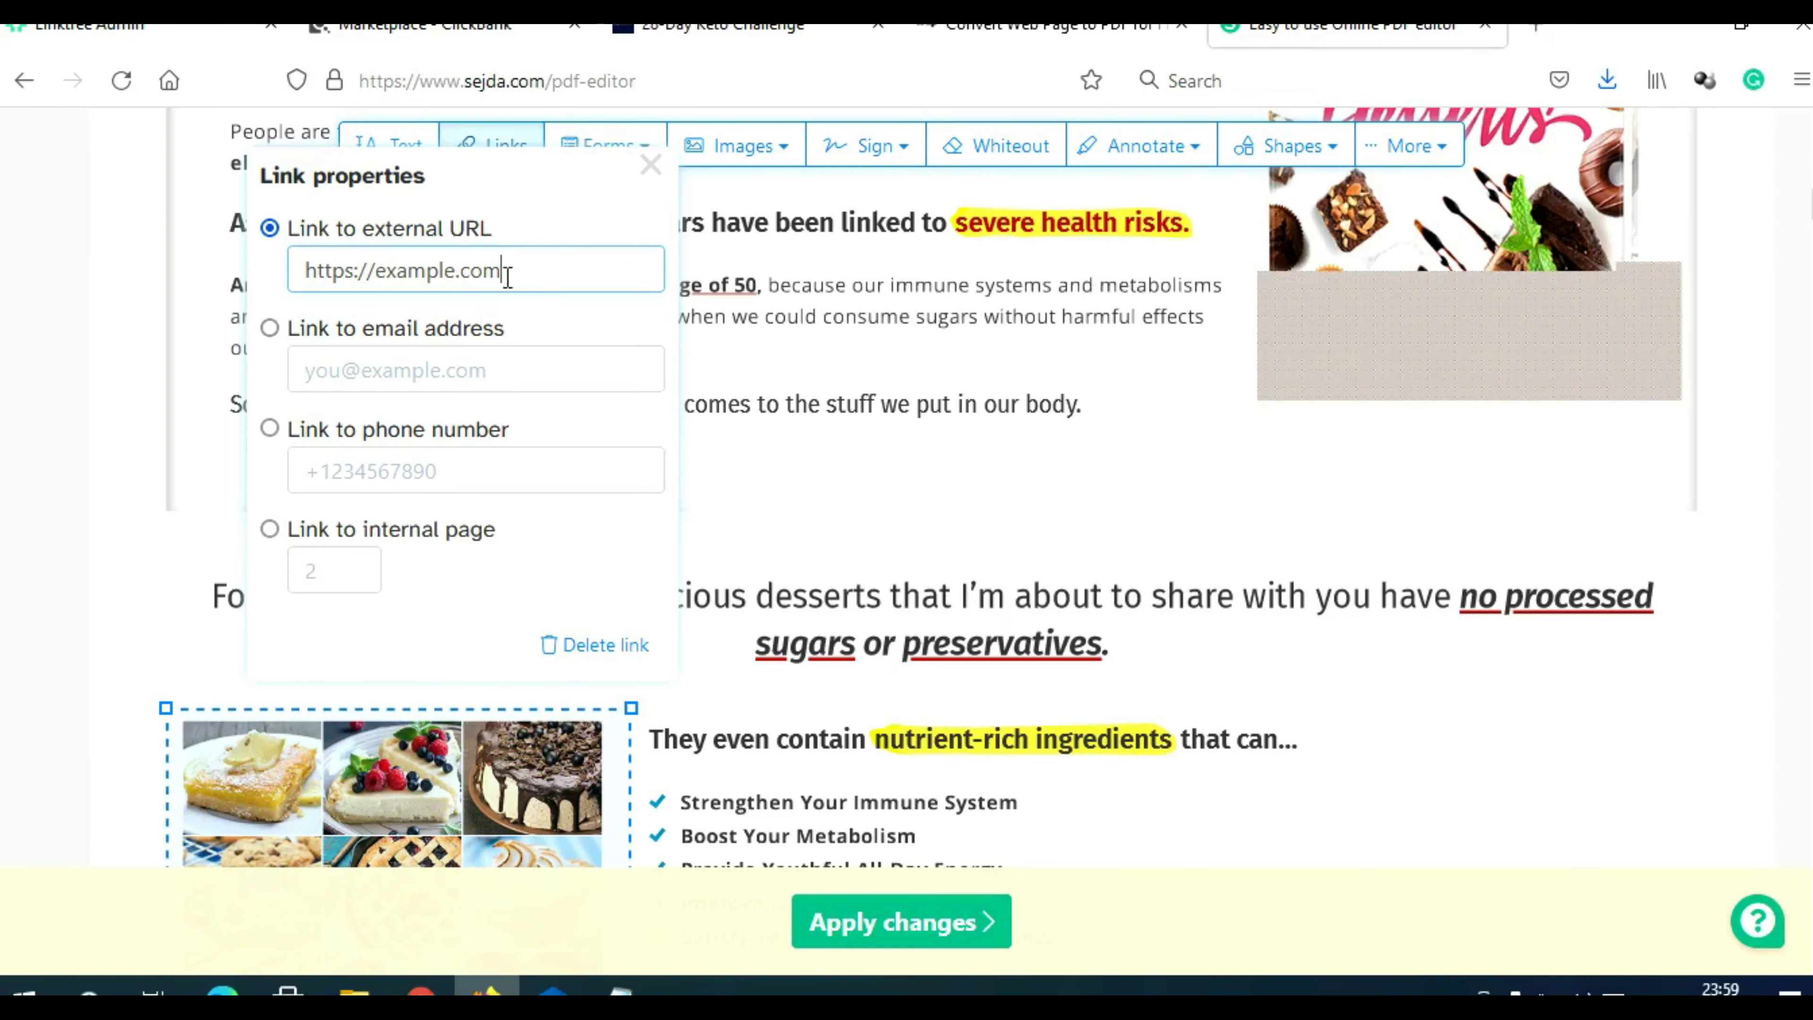
left_click_drag(502, 270, 265, 264)
key("ctrl+v")
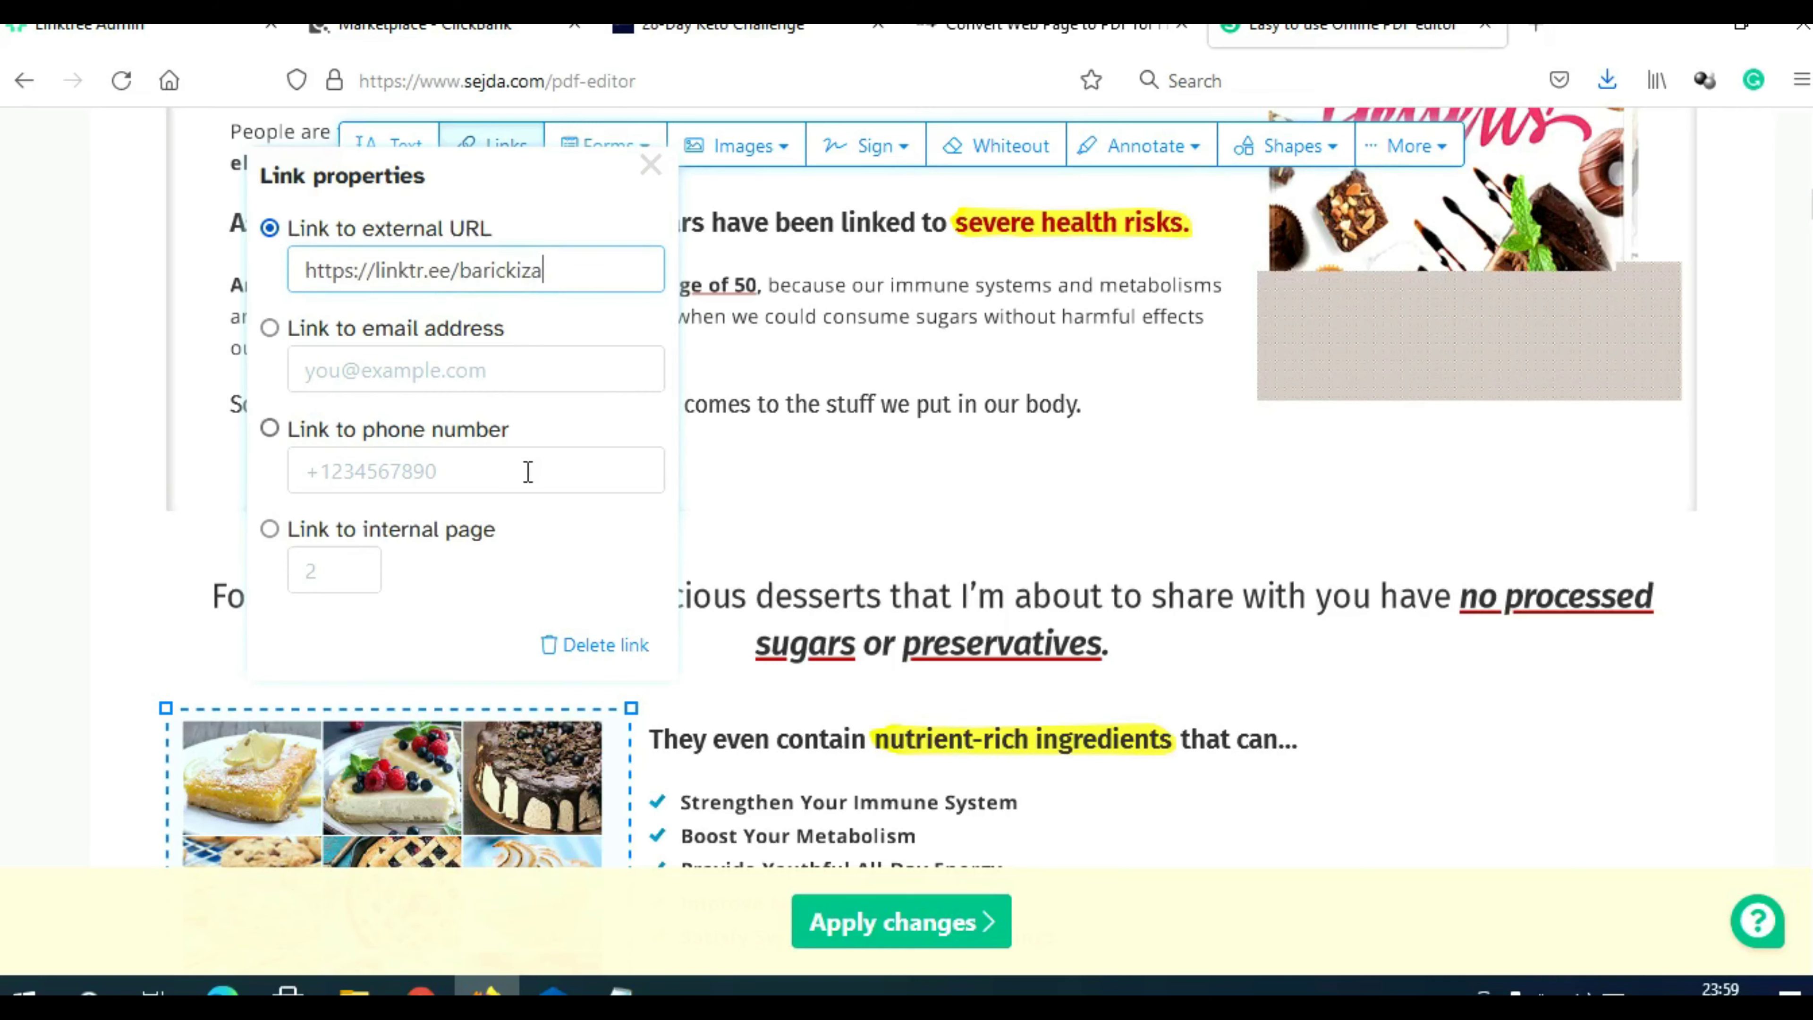
key("Escape")
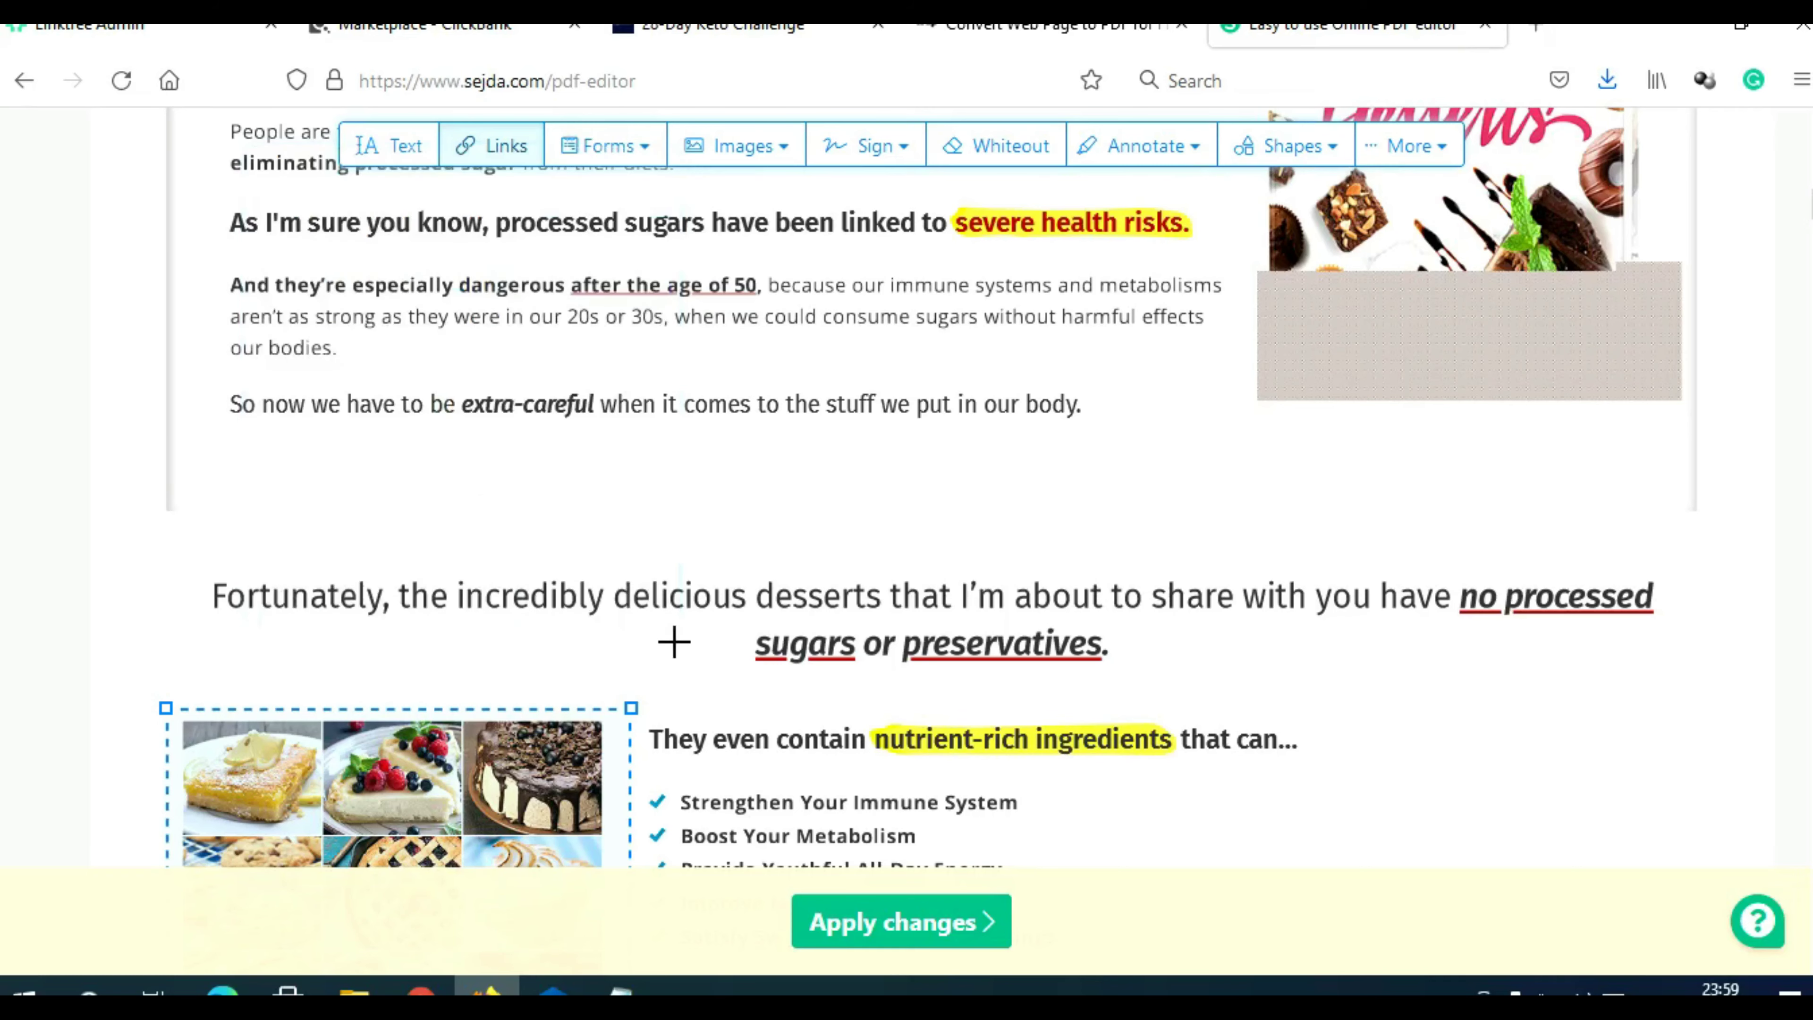
Close the Linktree sharing panel and return to the Sejda PDF editor
scroll(672, 640, "down", 5)
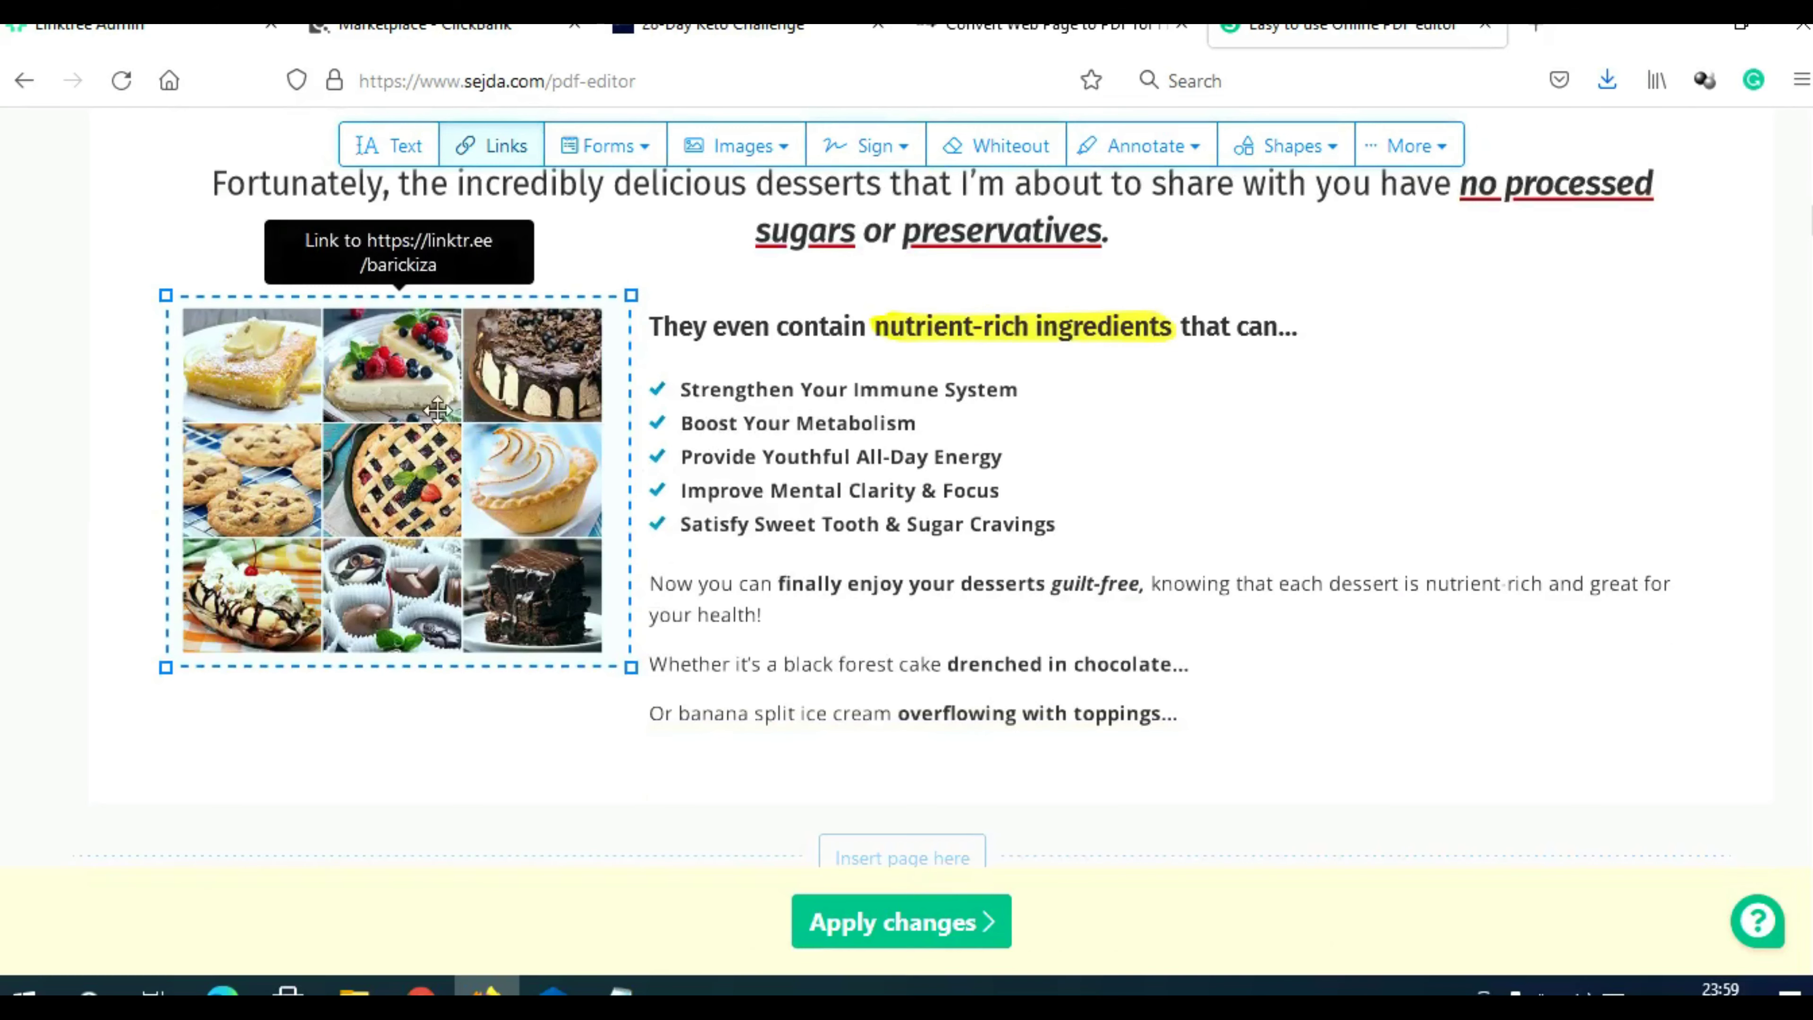
left_click(142, 25)
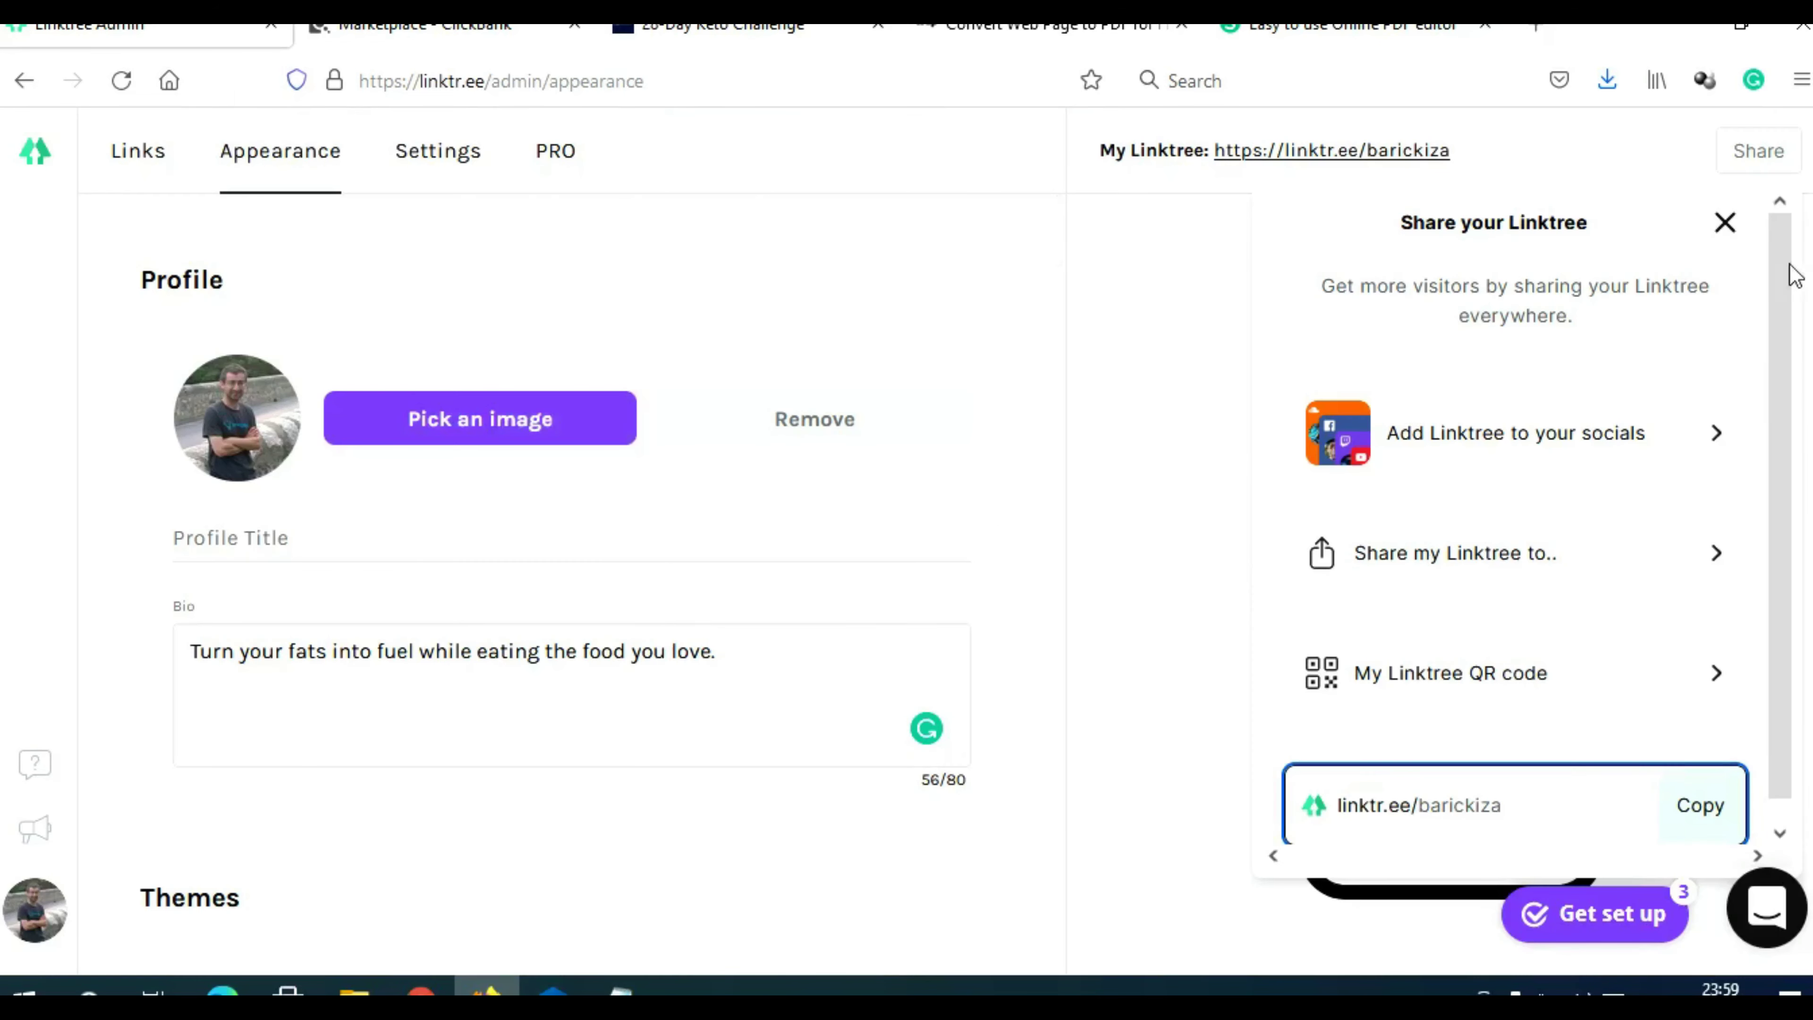
left_click(1725, 223)
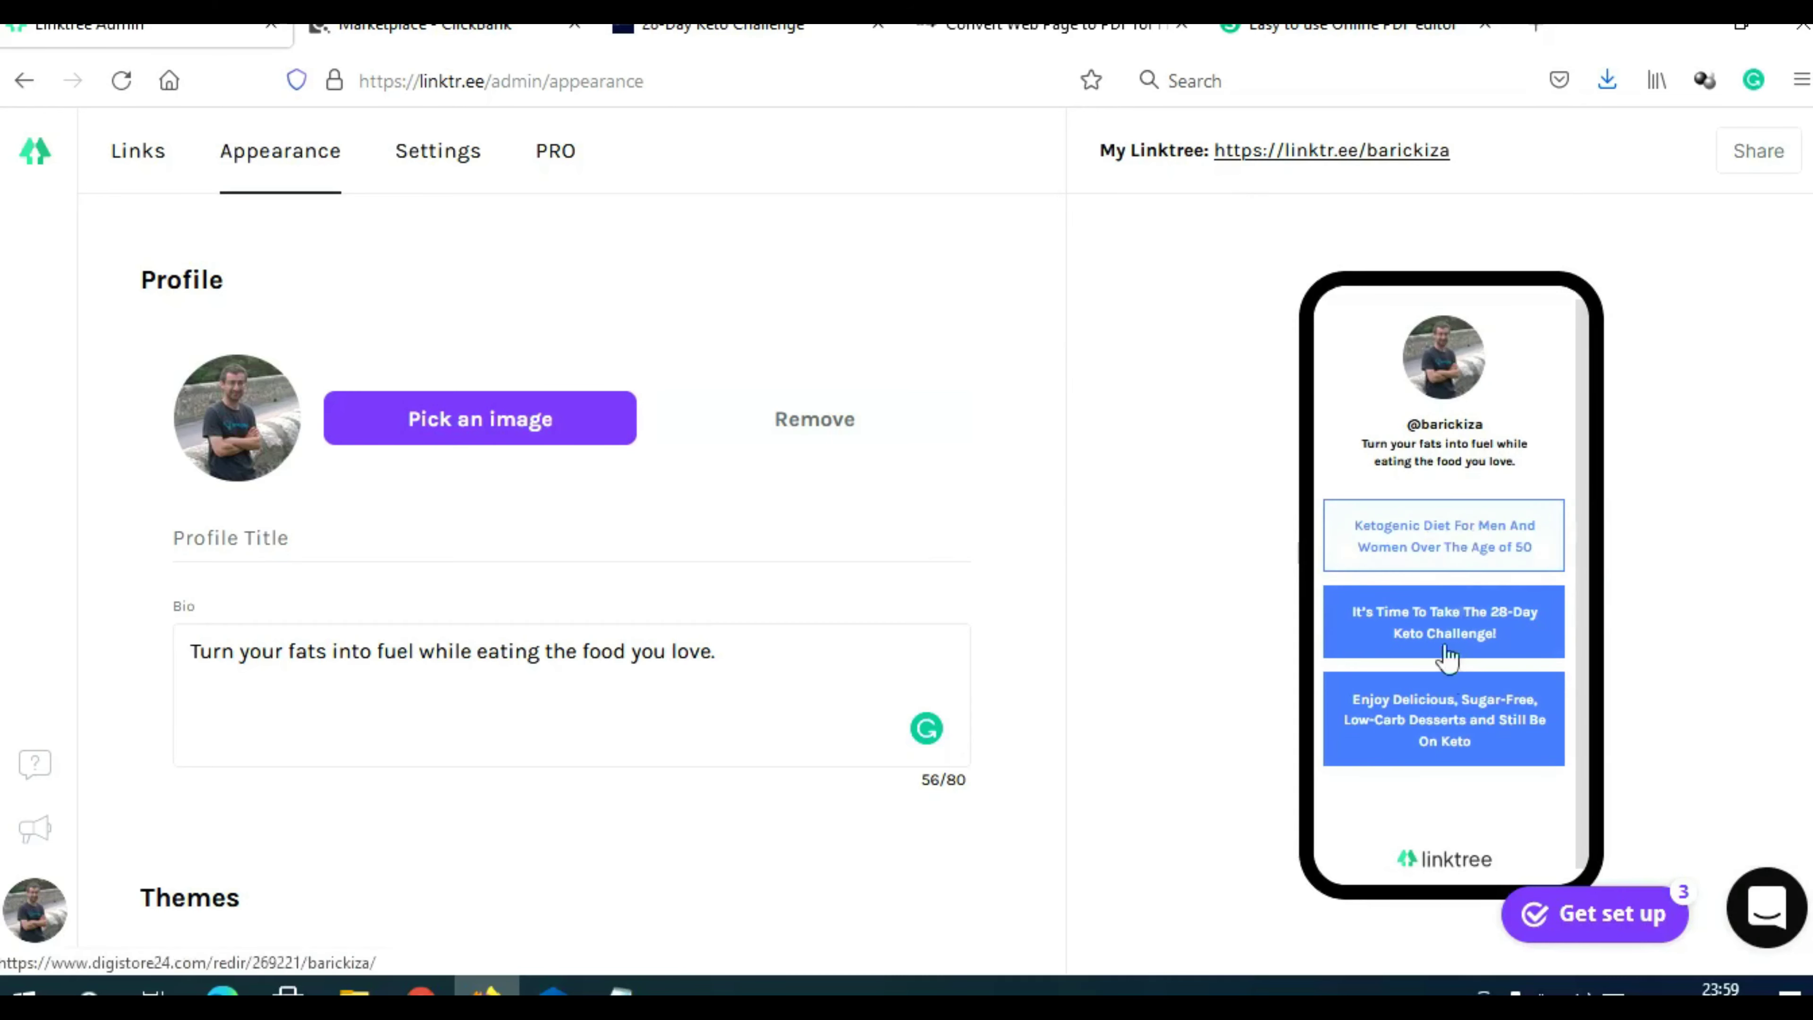
left_click(1308, 29)
Link the 2 FREE BONUSES banner to the Linktree profile address
scroll(1238, 502, "down", 15)
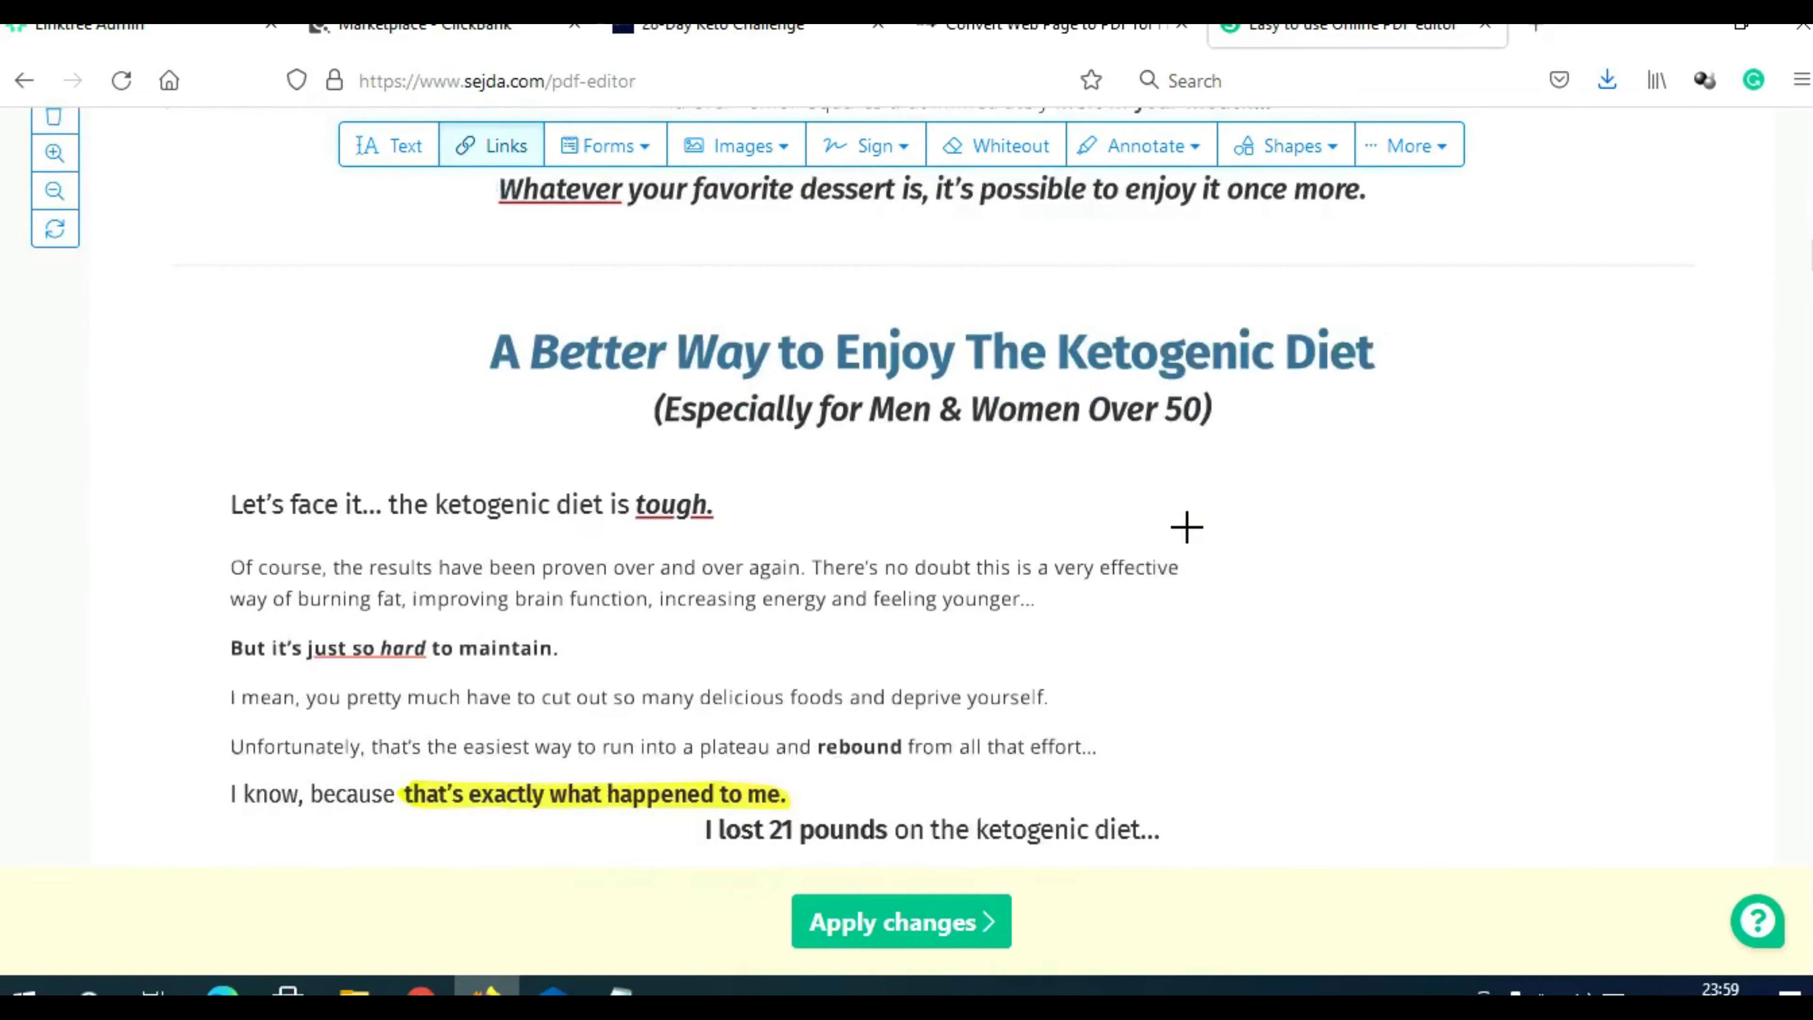
scroll(1187, 517, "down", 20)
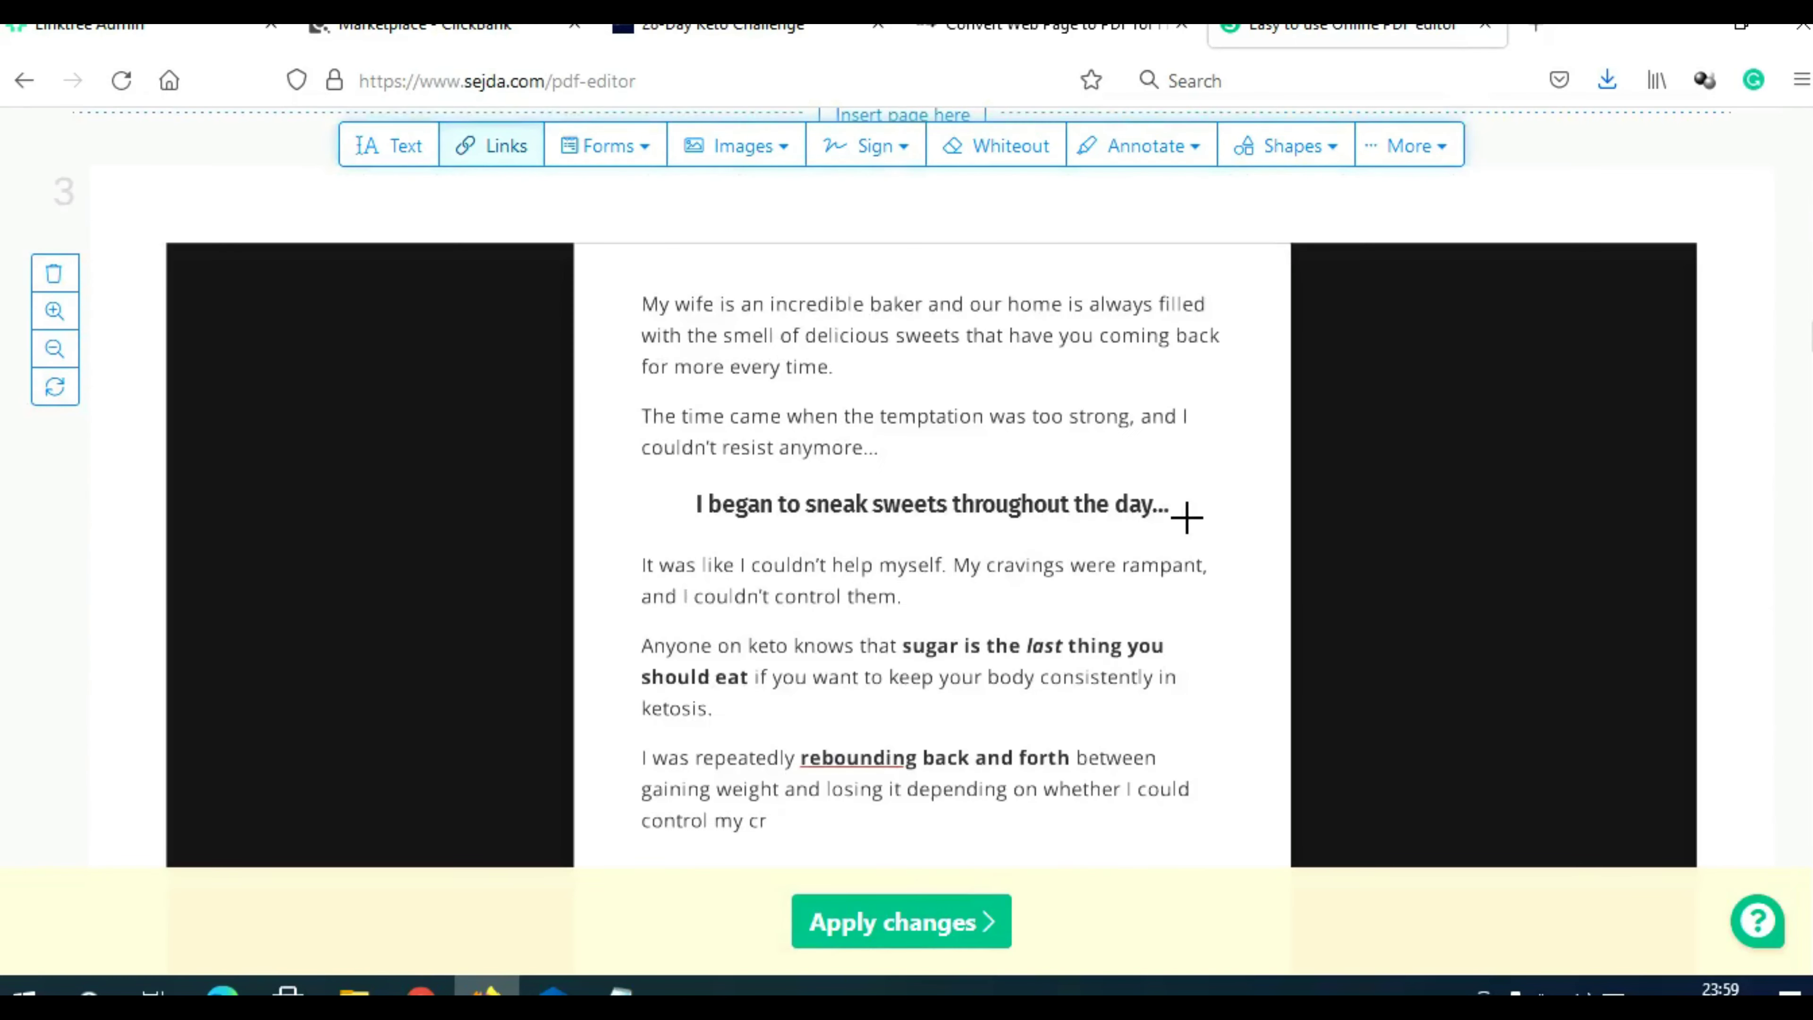
scroll(1186, 517, "down", 3)
scroll(1186, 517, "down", 10)
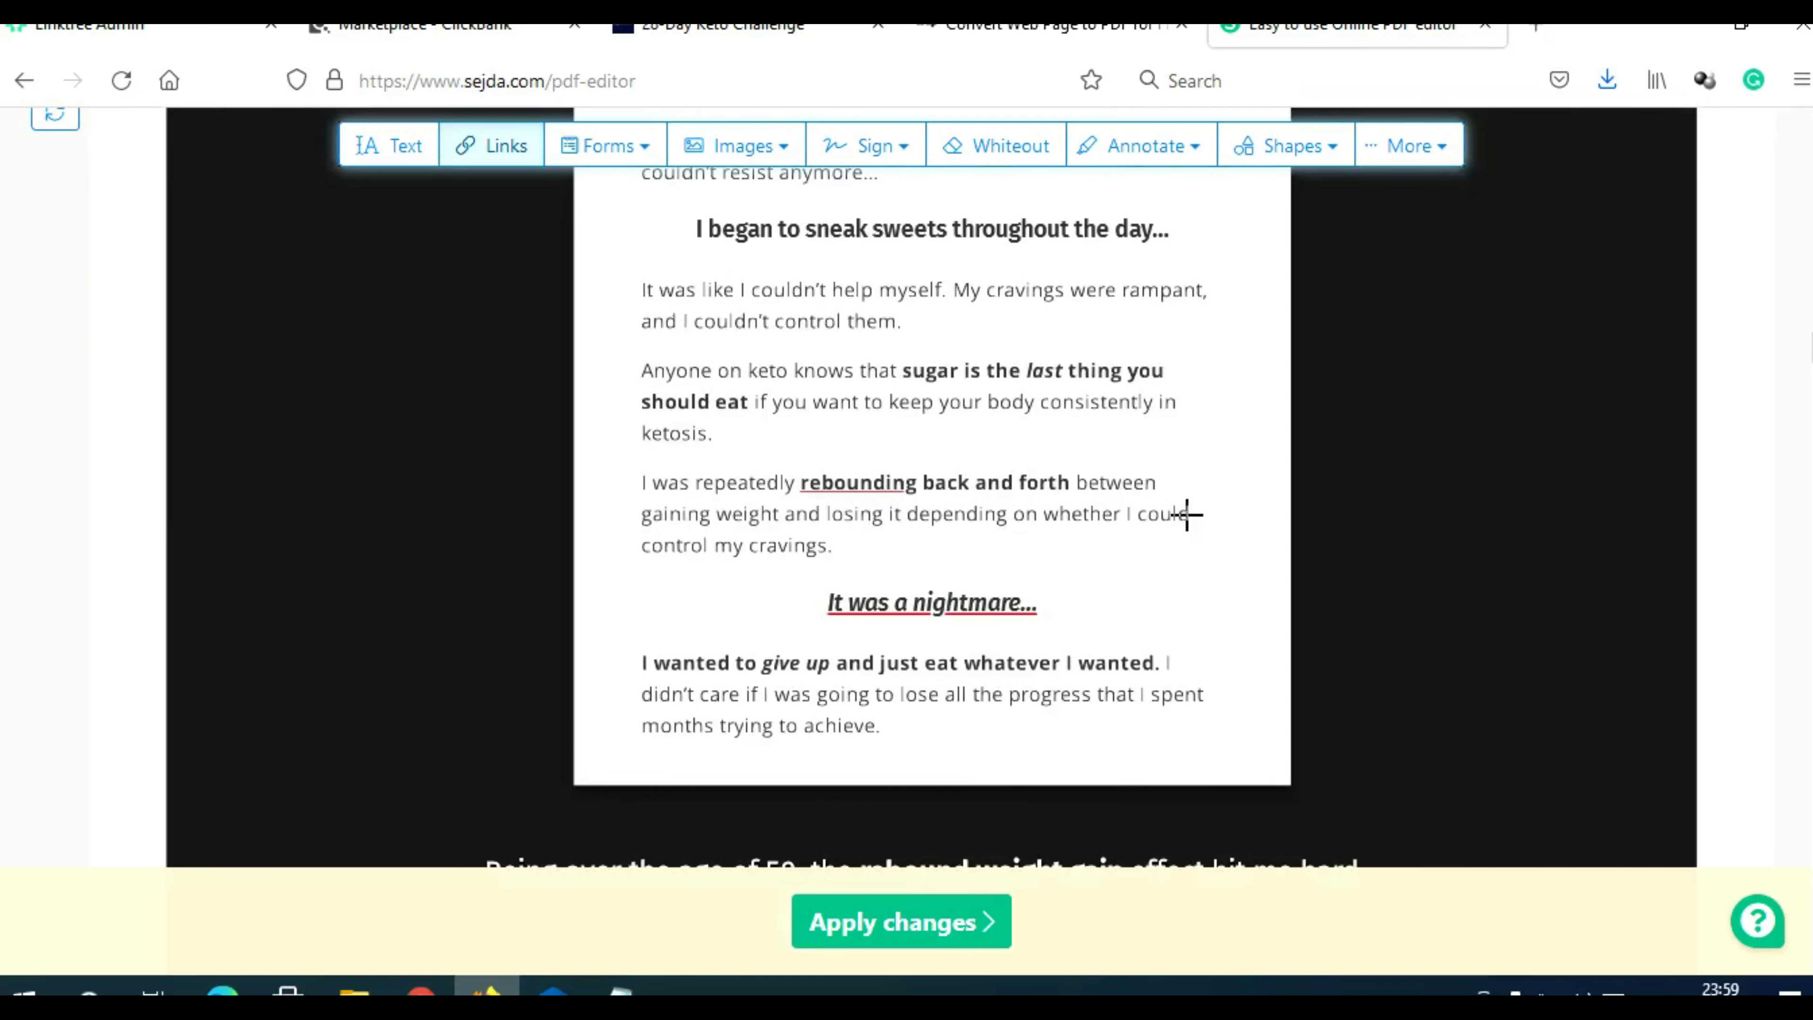
scroll(1186, 517, "down", 8)
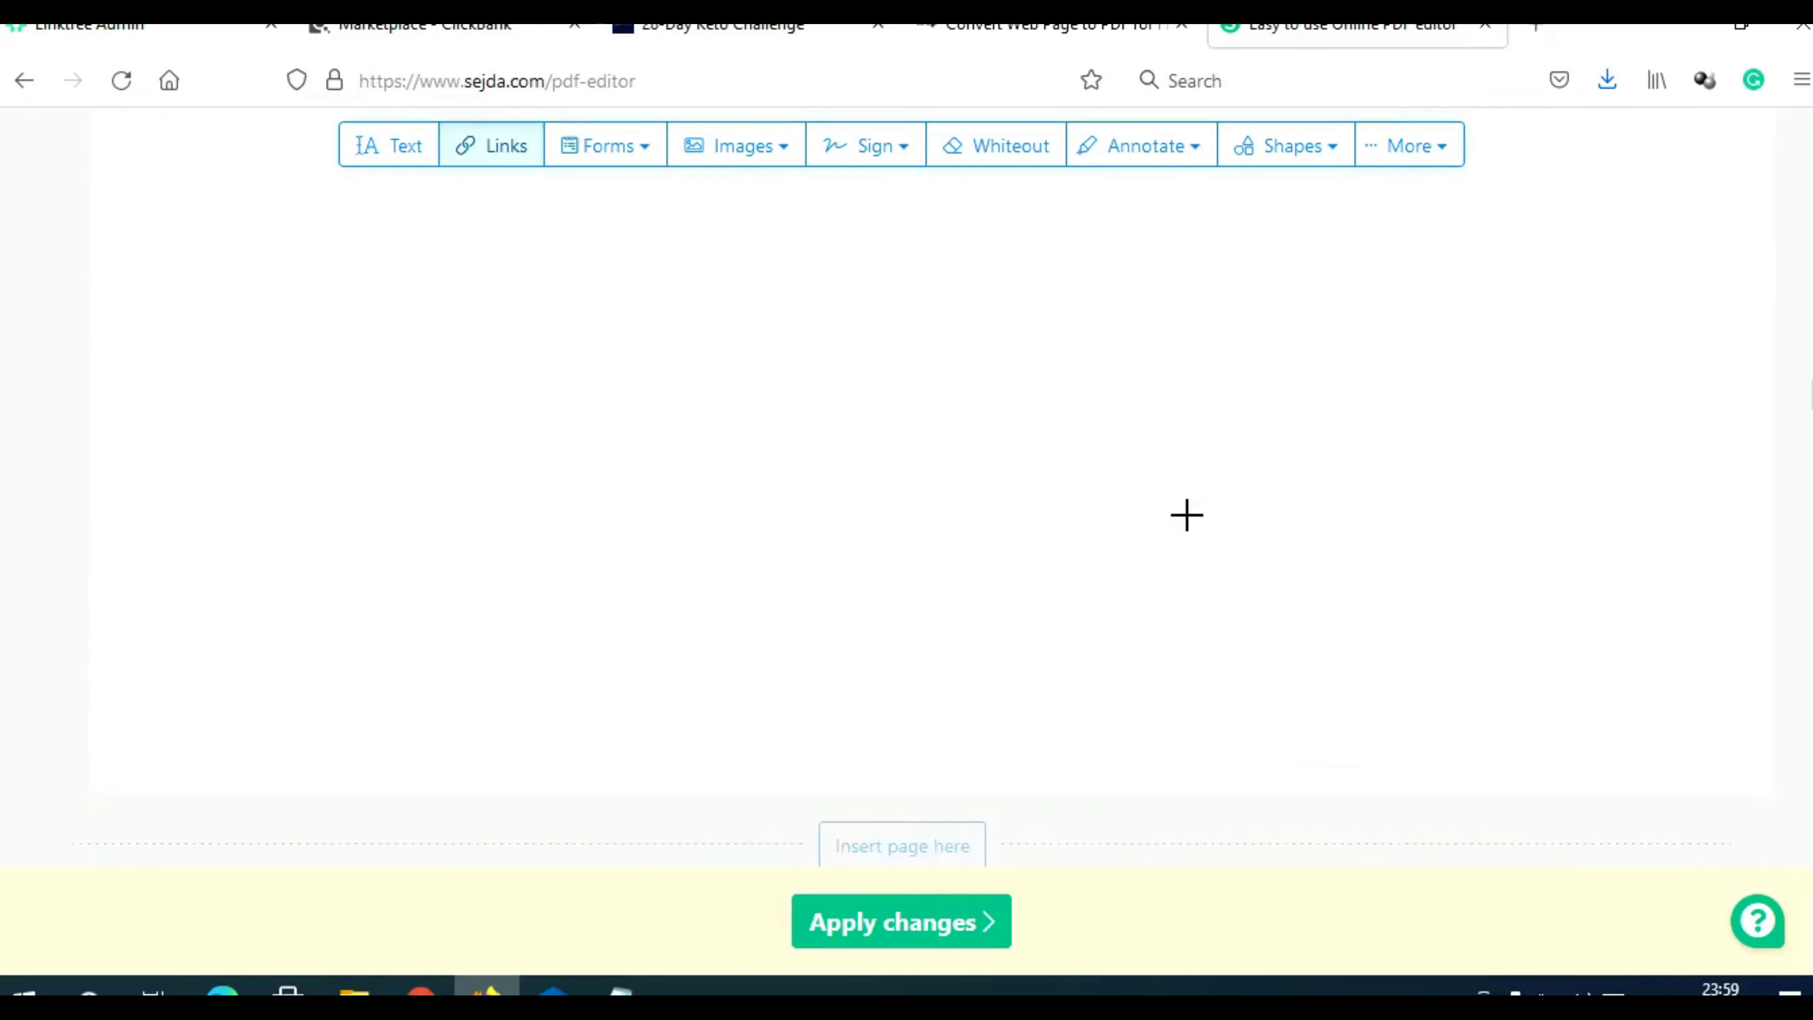
scroll(1186, 518, "down", 10)
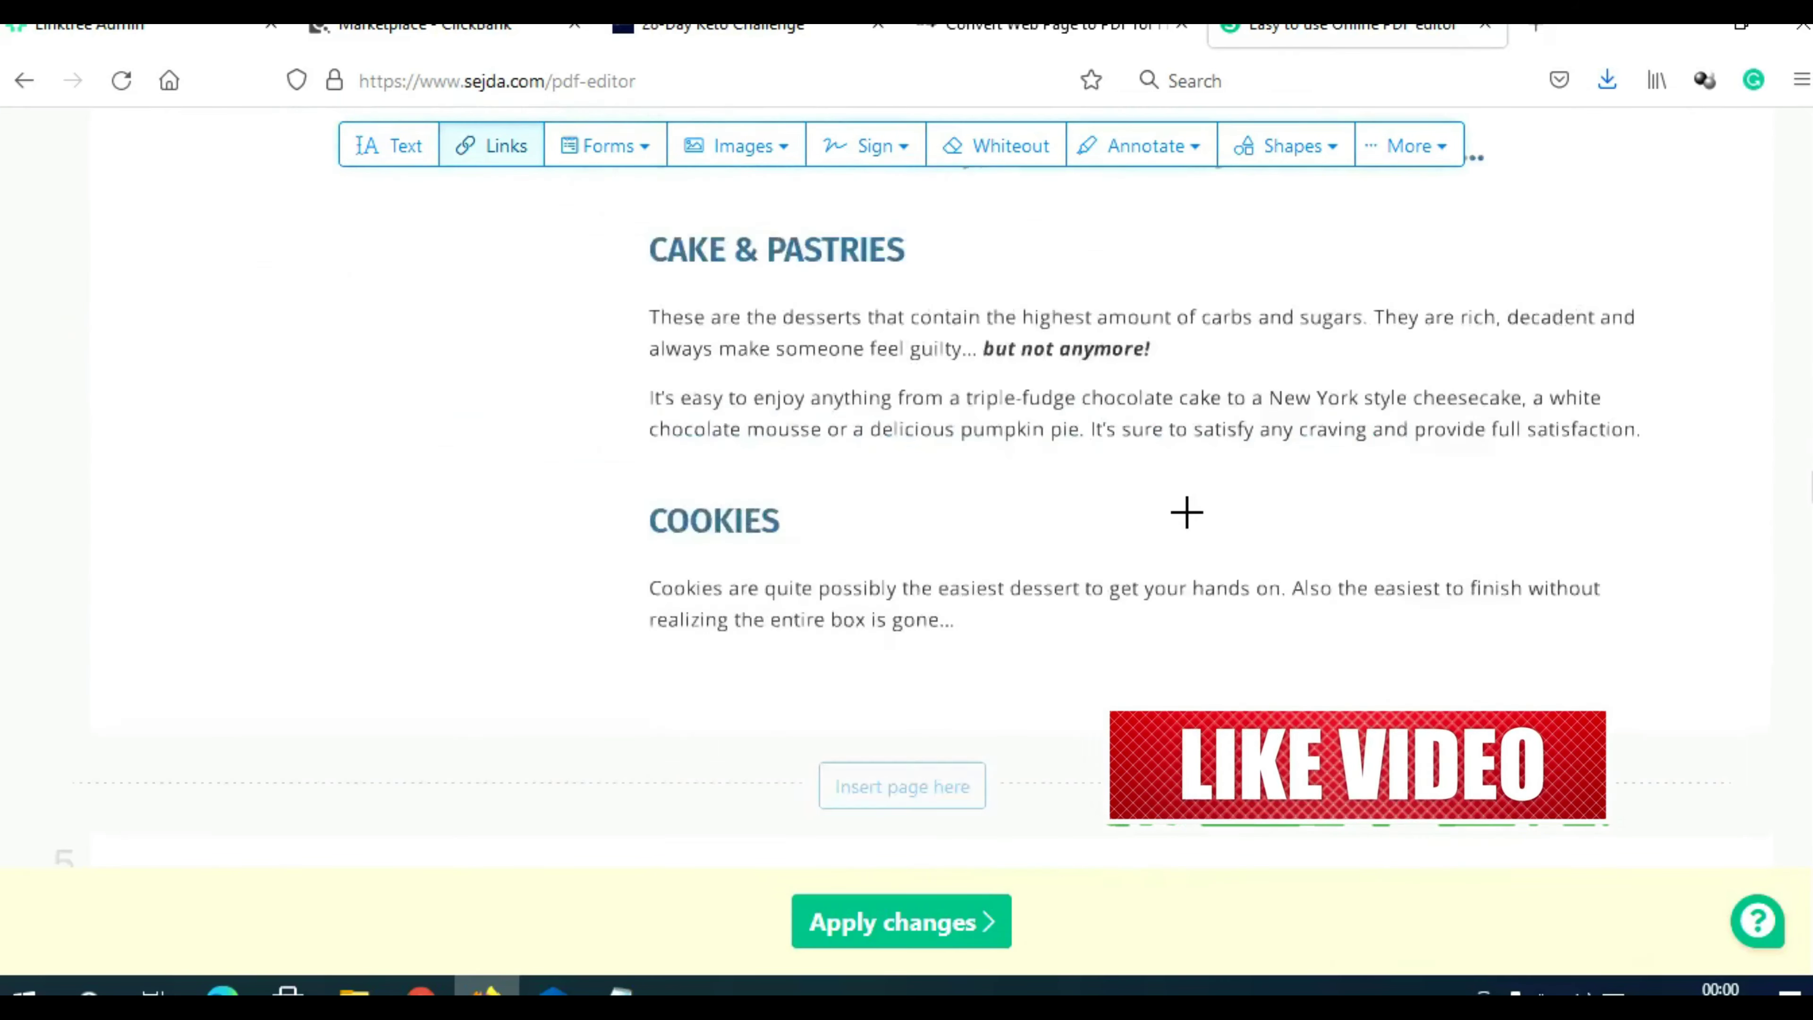
scroll(1186, 512, "down", 12)
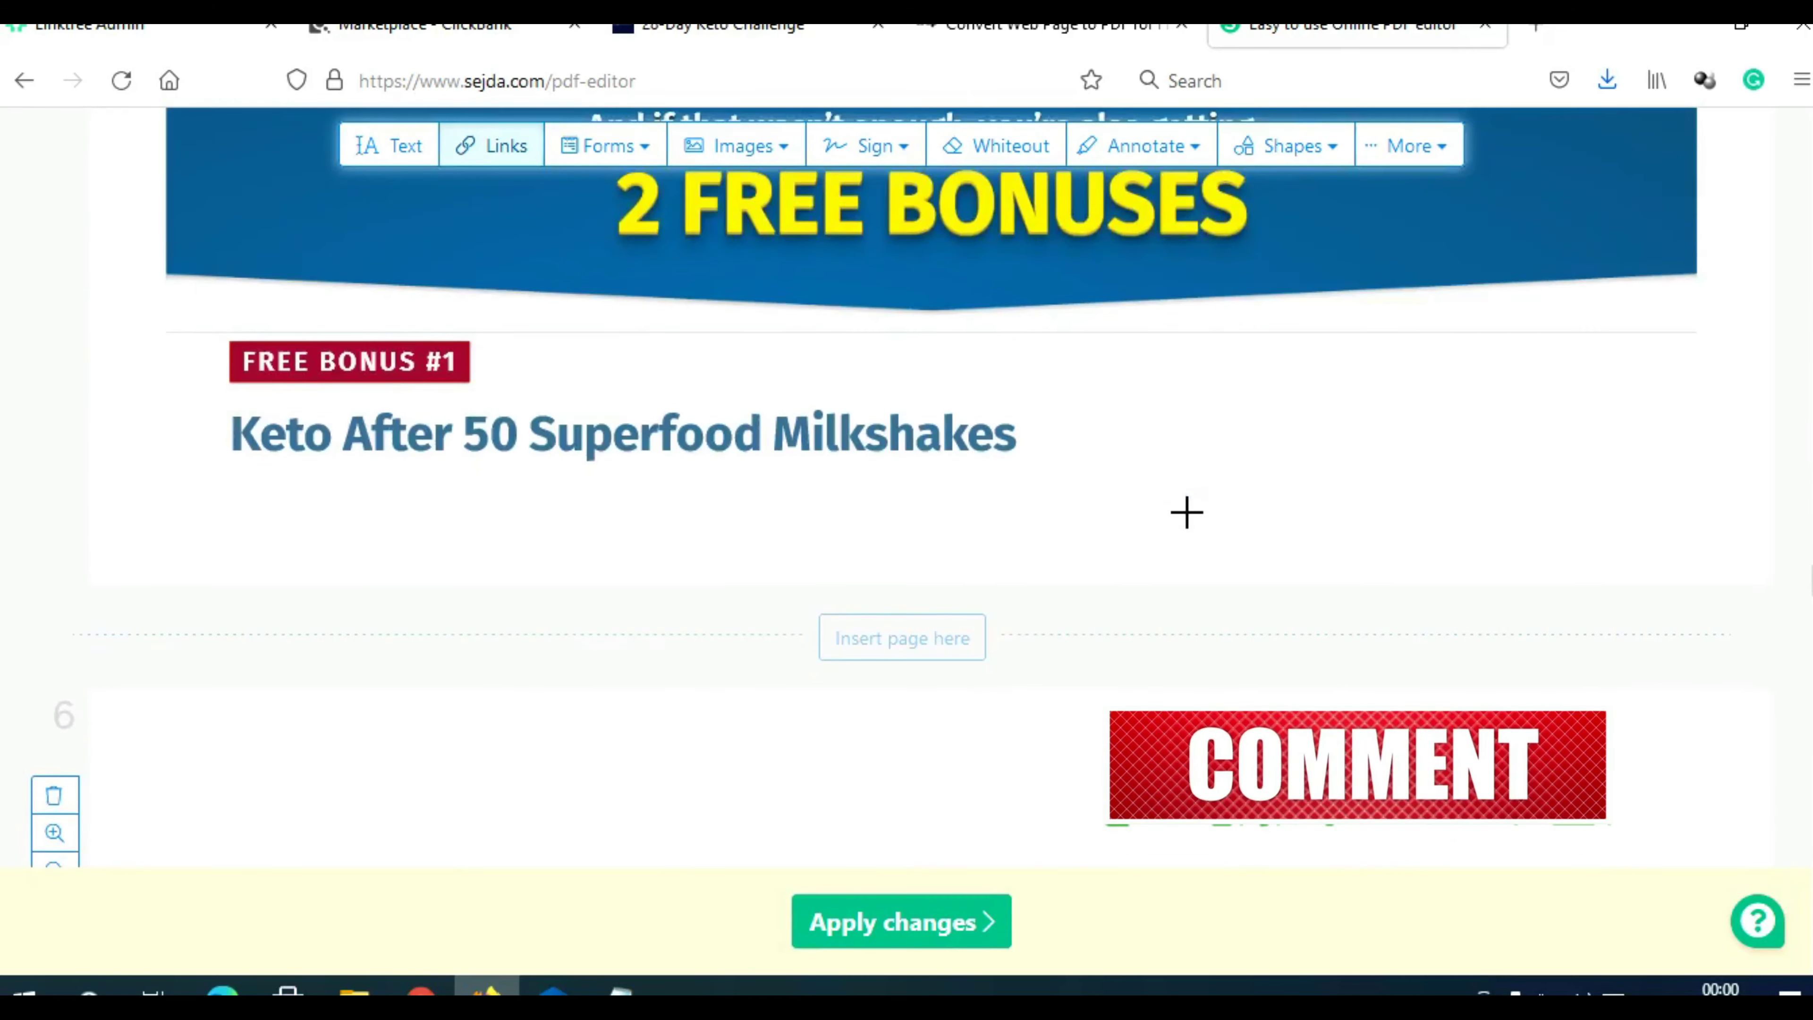
scroll(1186, 513, "up", 2)
scroll(1187, 513, "up", 5)
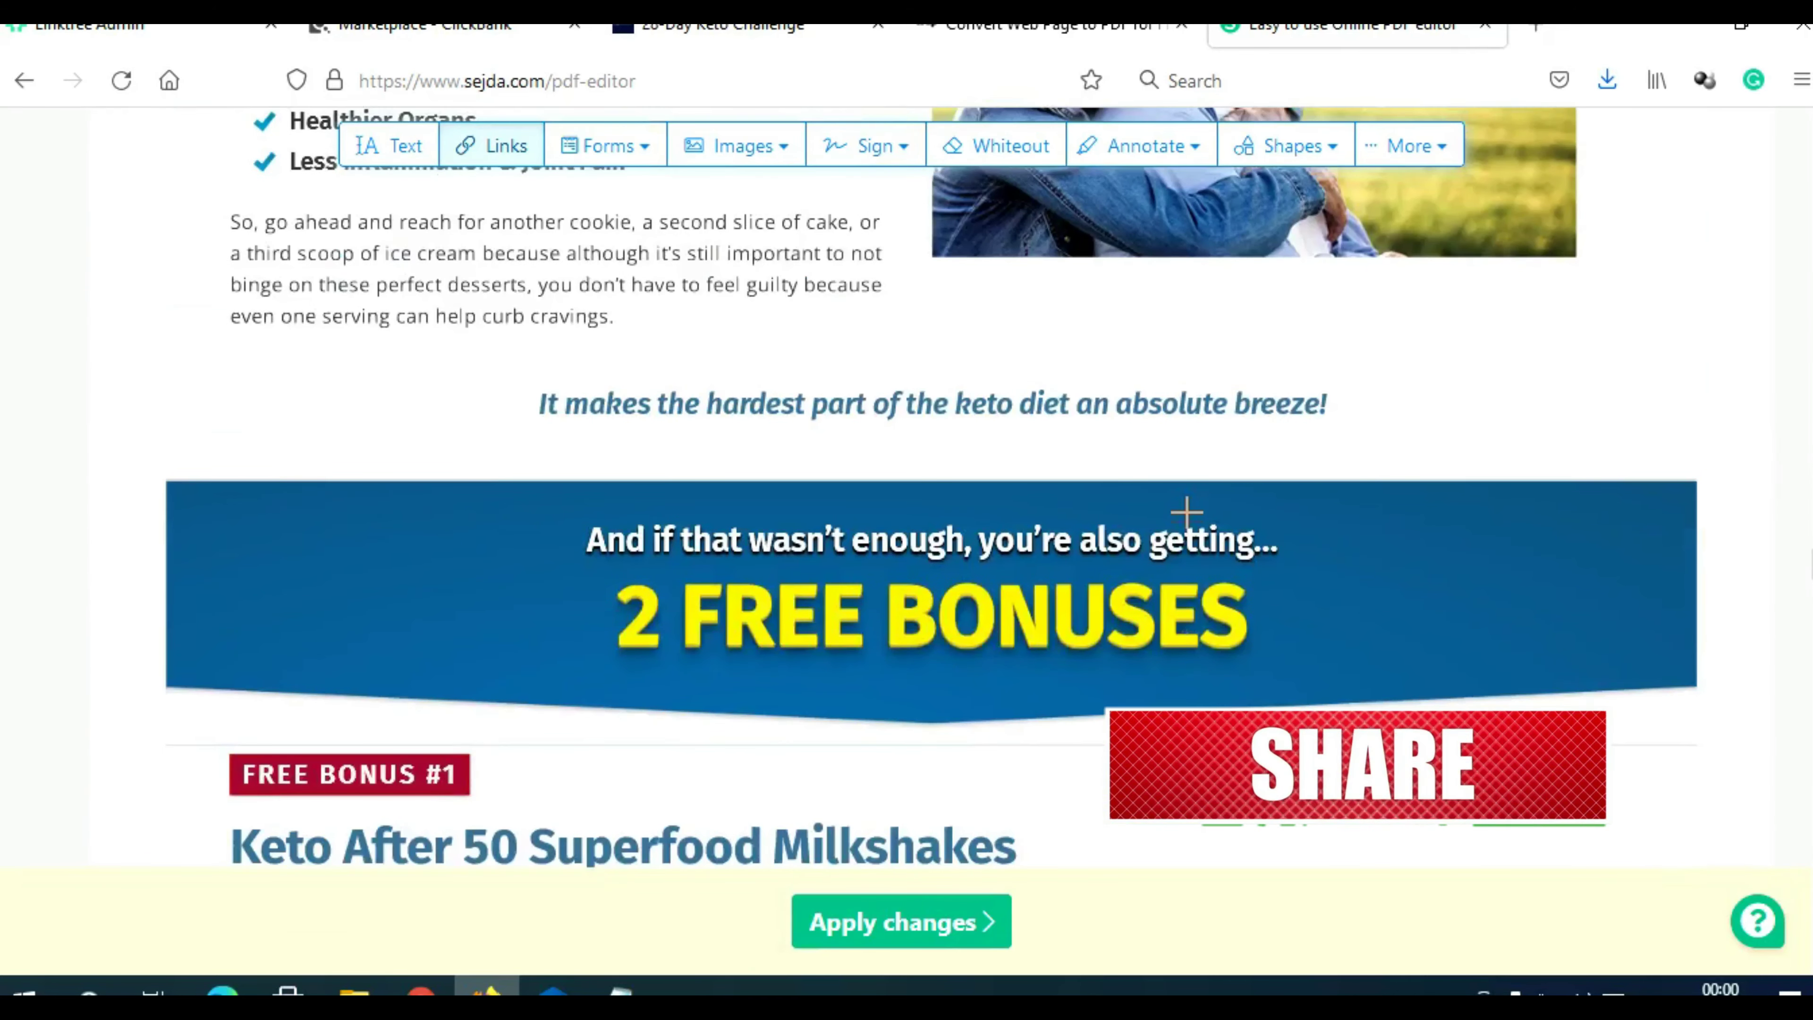
left_click_drag(517, 507, 1345, 699)
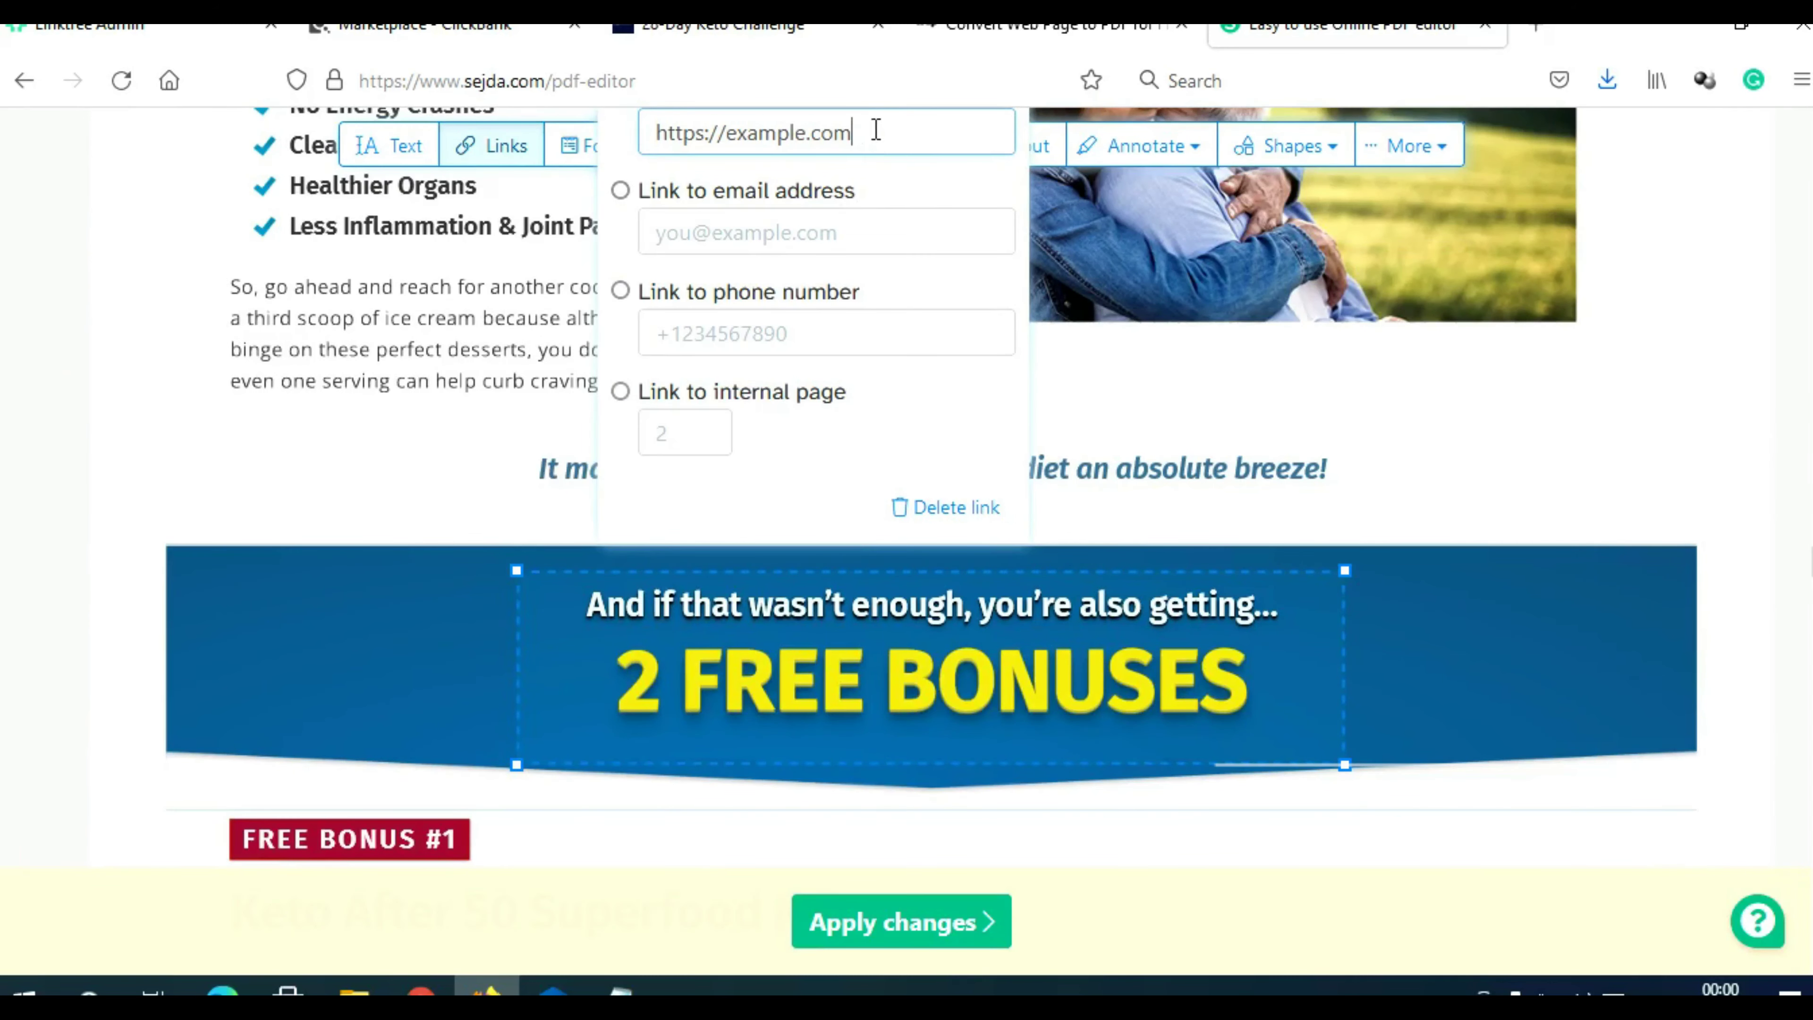
left_click_drag(875, 130, 615, 128)
key("ctrl+v")
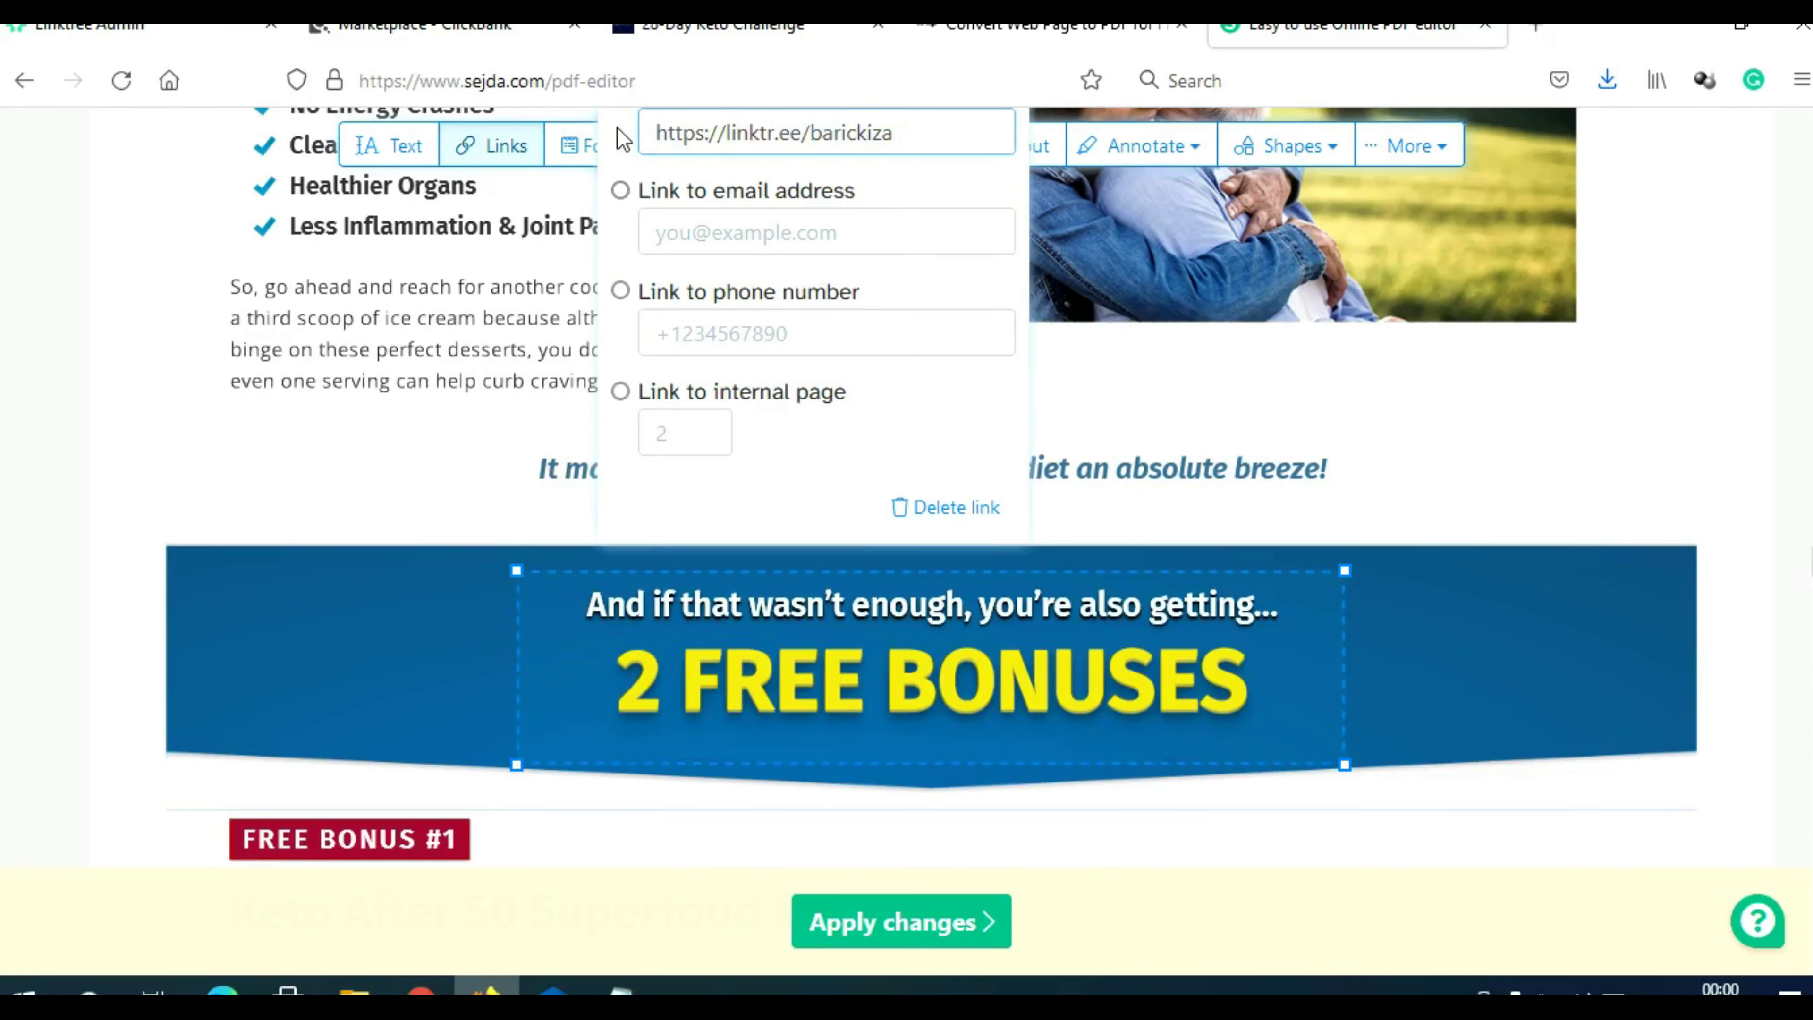
key("Return")
Link the 'Yes, that's right!' offer section to the Linktree profile address
scroll(1000, 572, "down", 20)
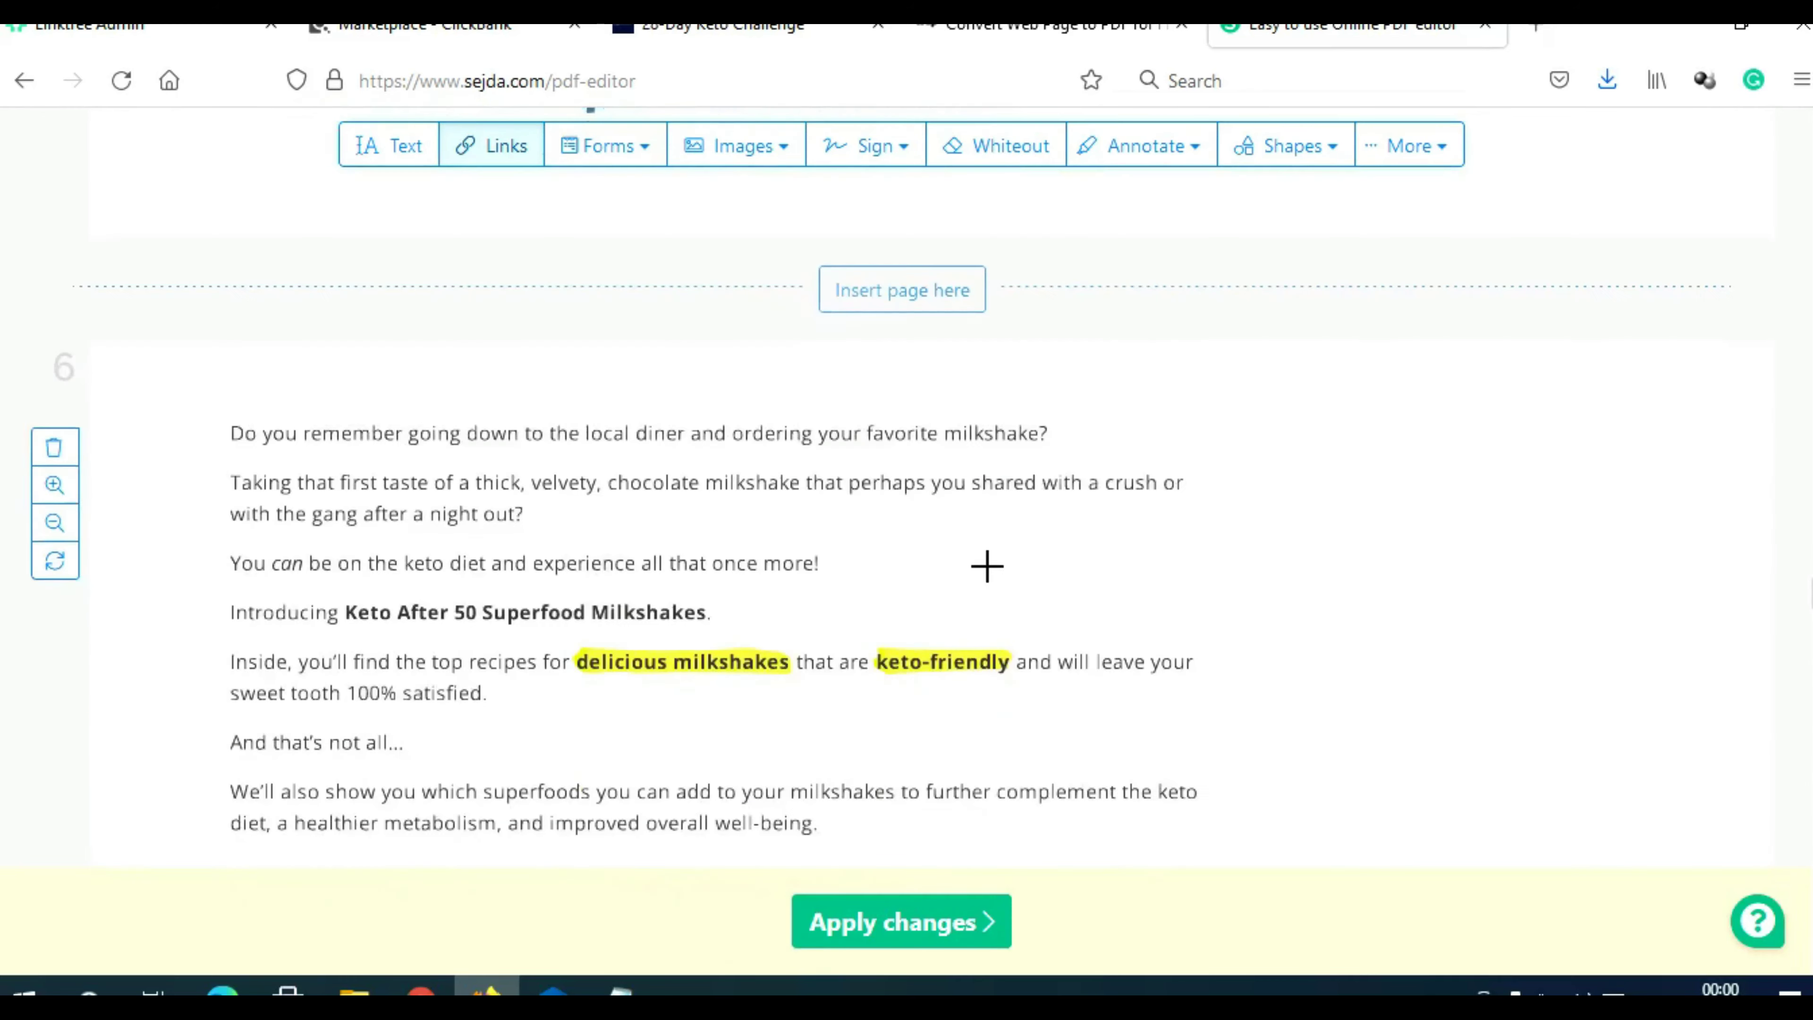
scroll(999, 559, "down", 20)
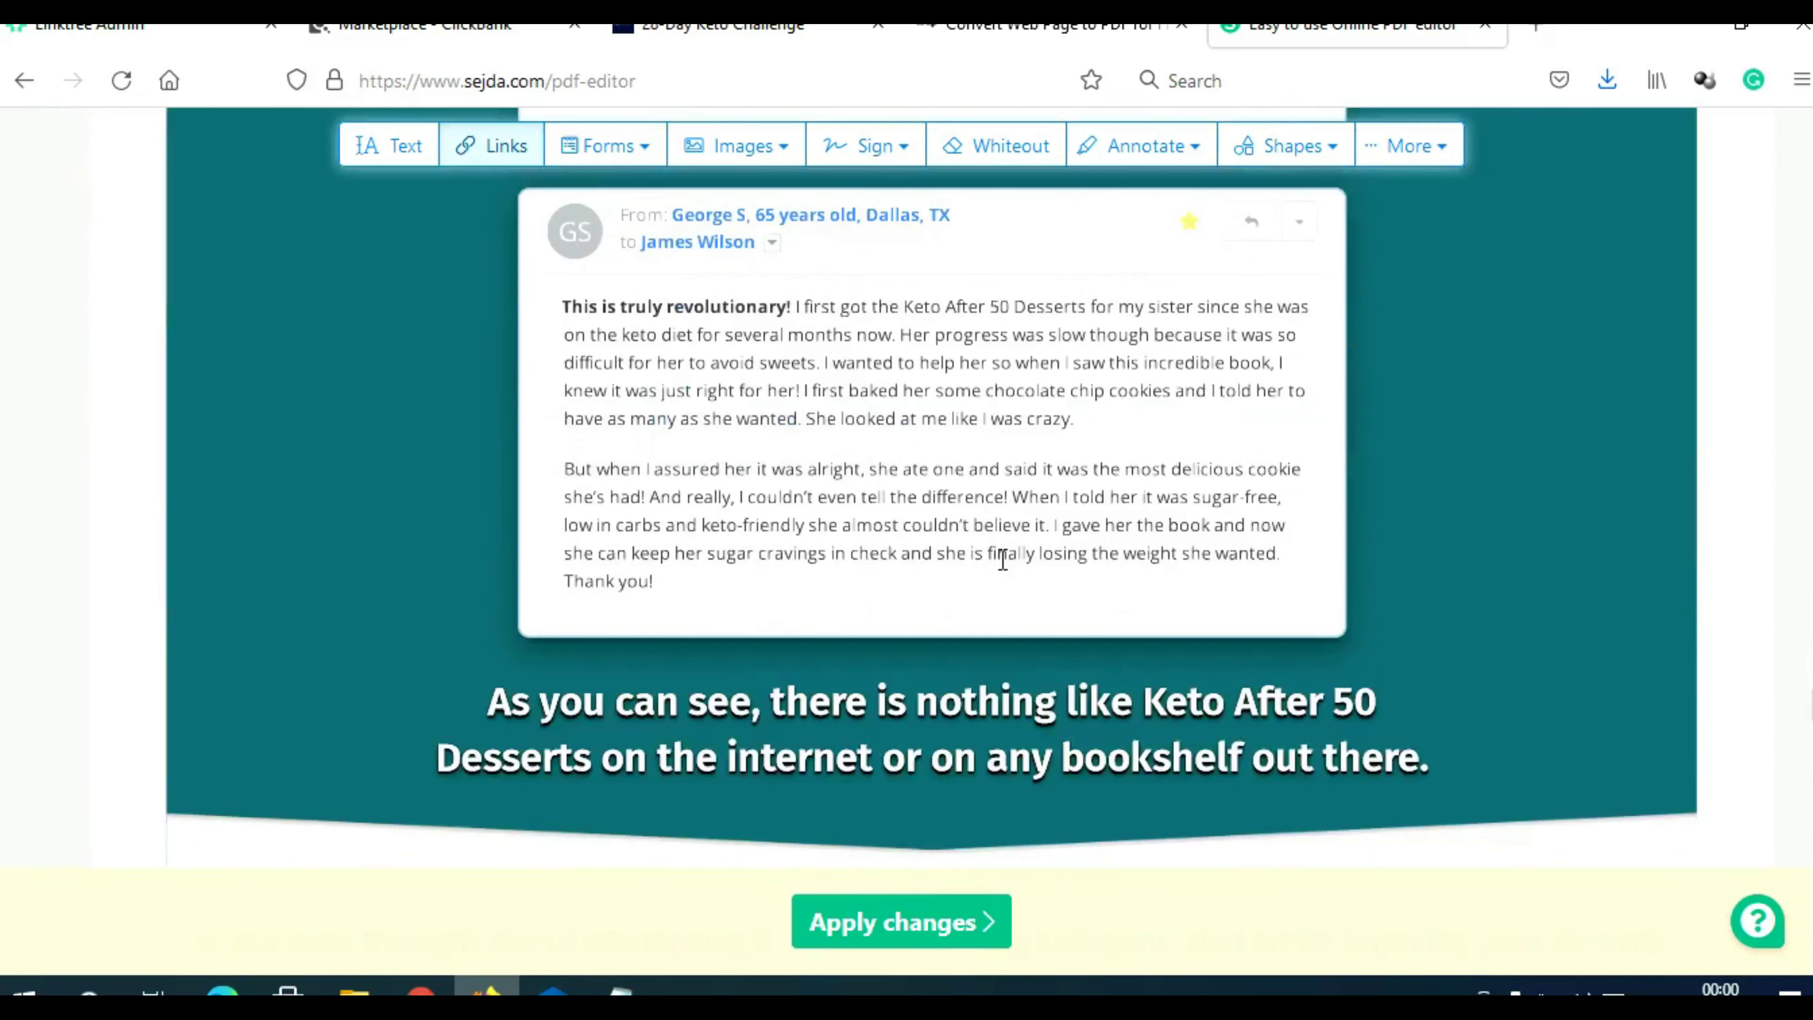
scroll(1000, 559, "down", 15)
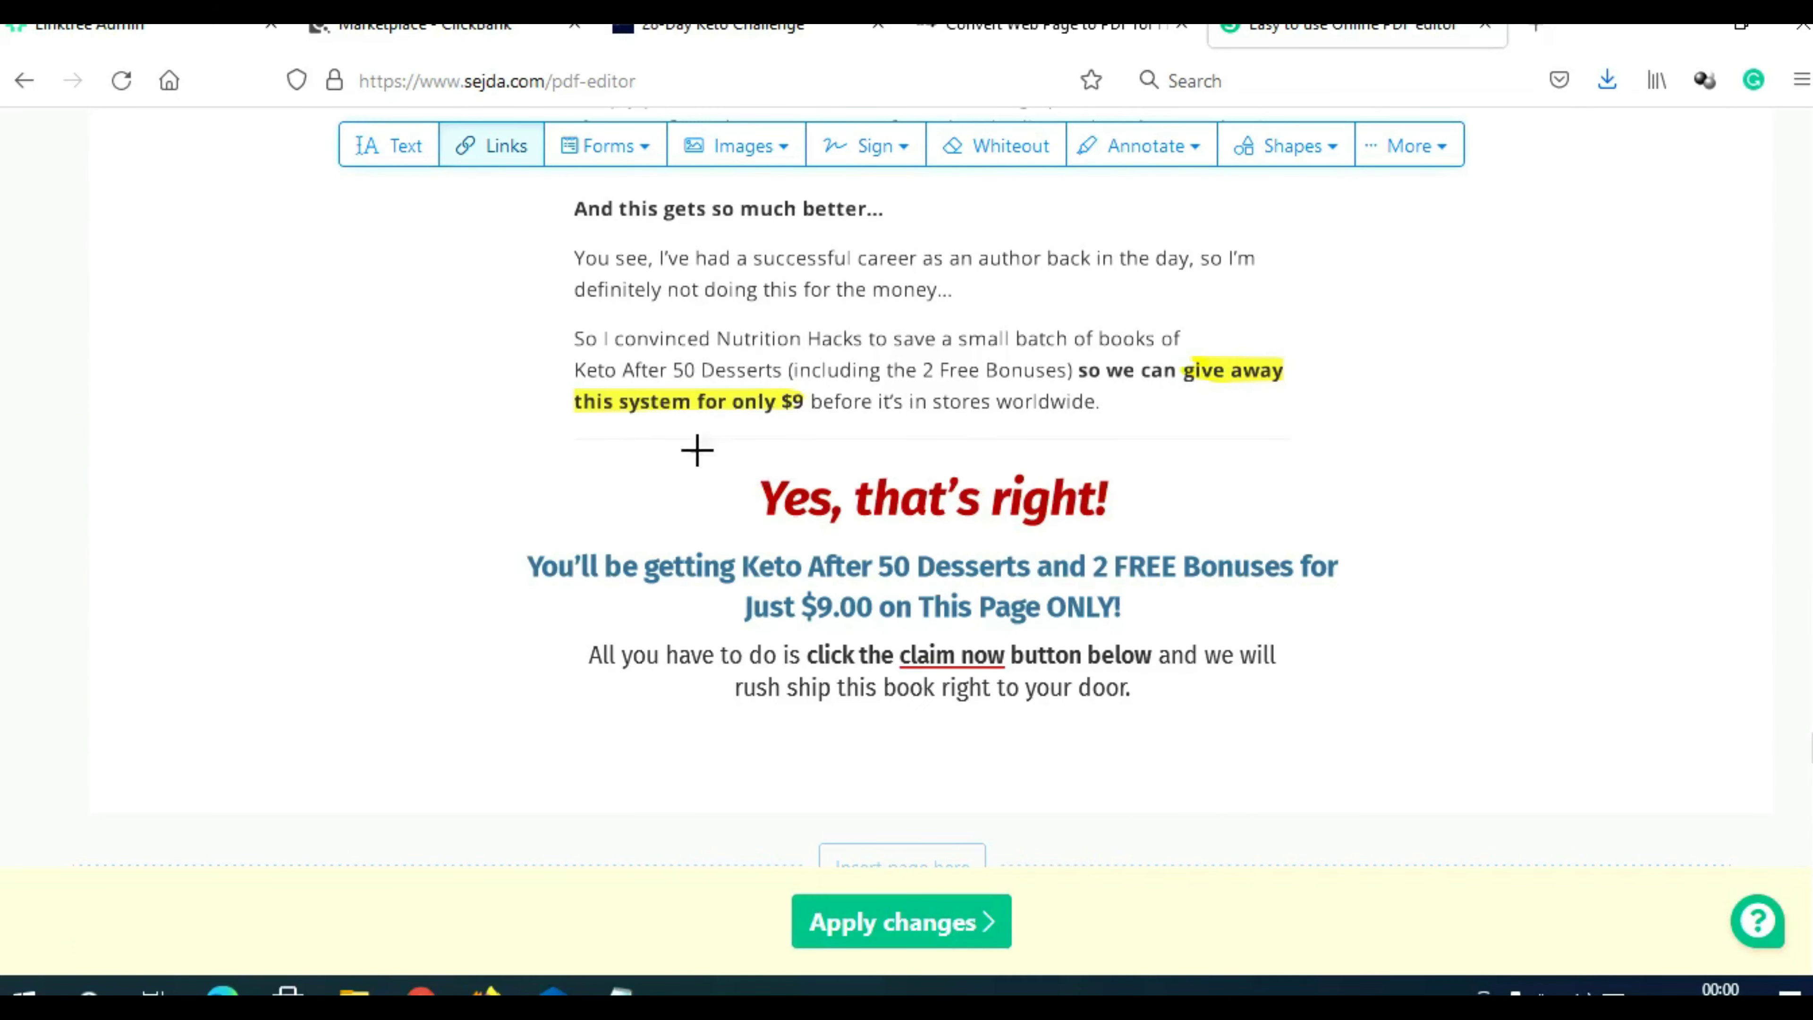
left_click_drag(622, 424, 1209, 665)
scroll(964, 386, "up", 5)
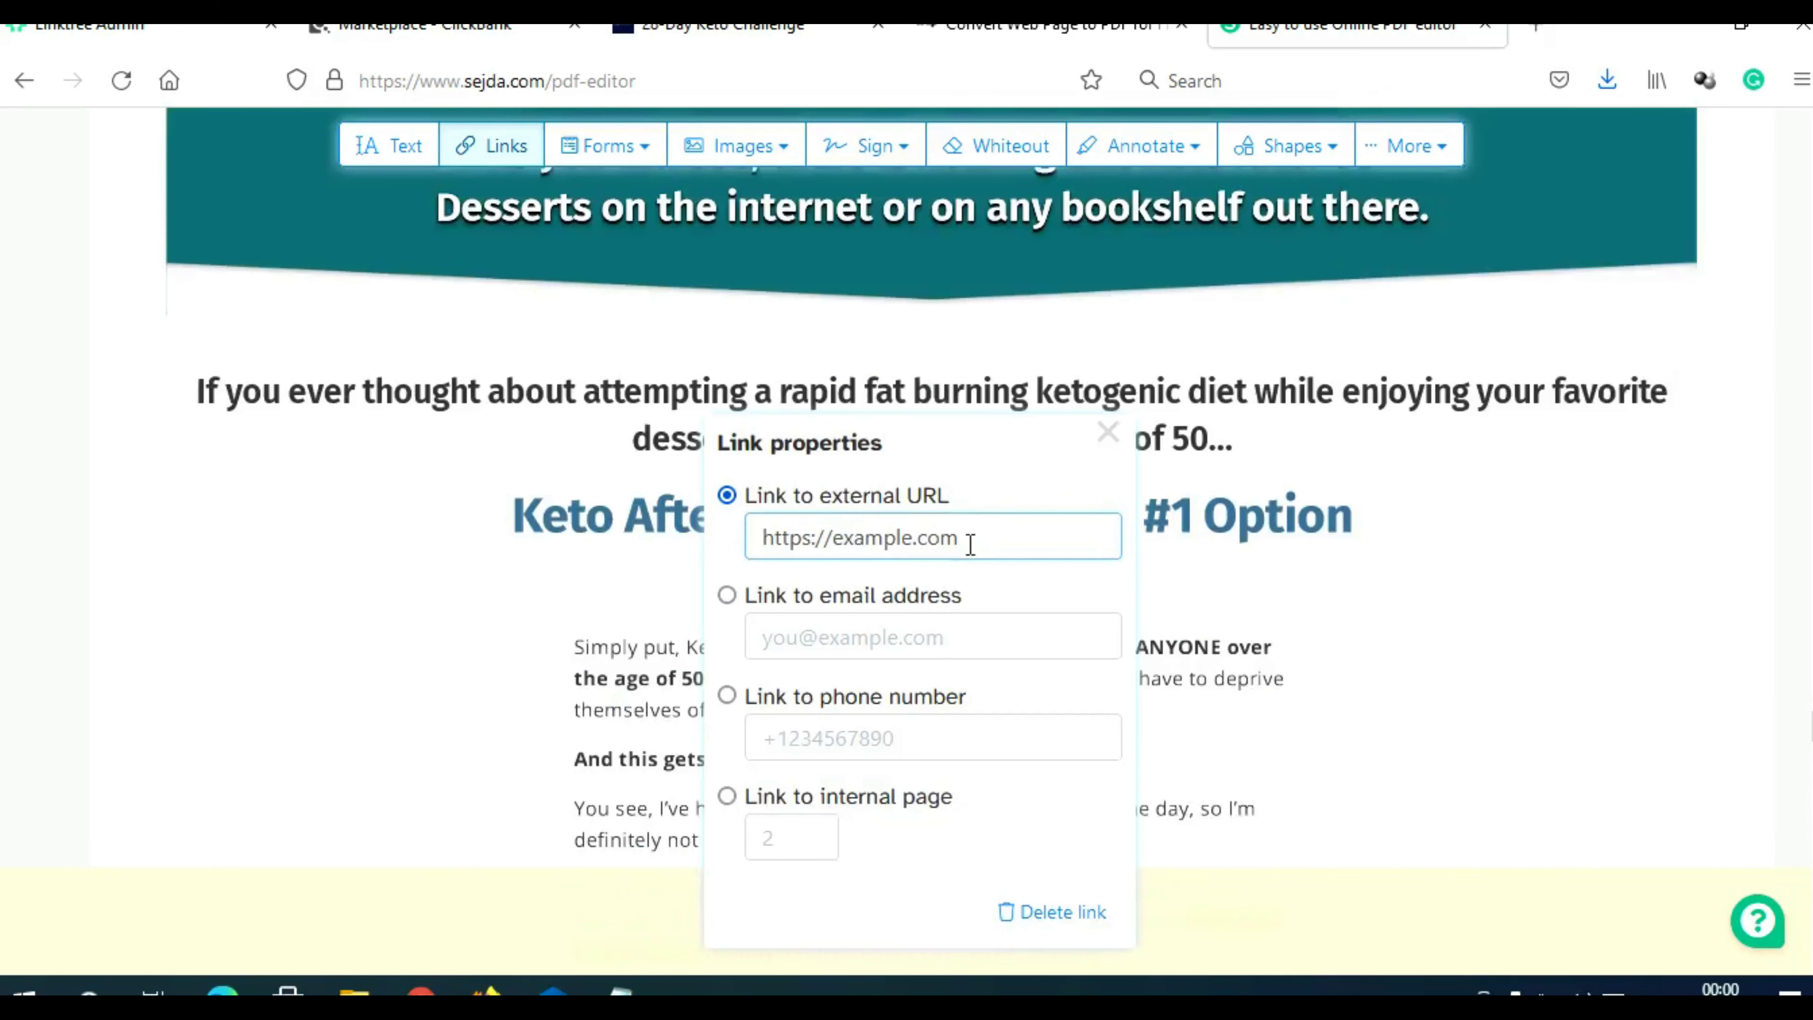
left_click_drag(971, 546, 703, 547)
key("ctrl+v")
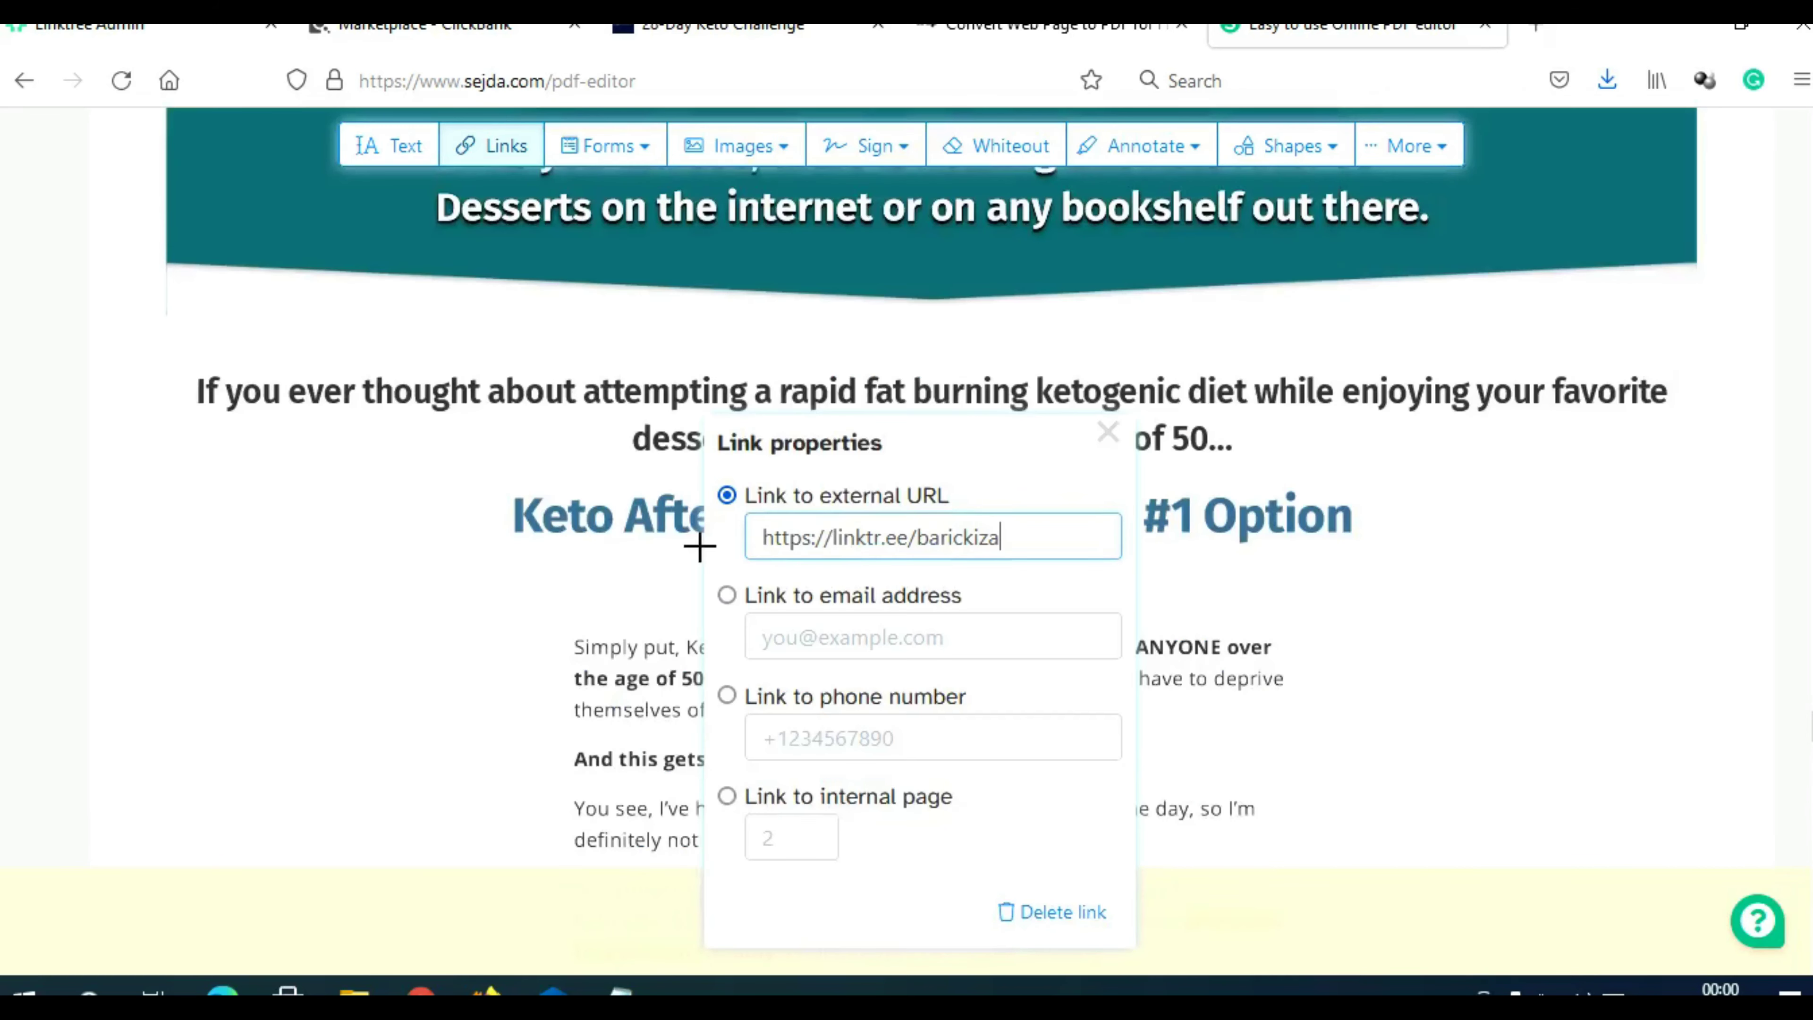
left_click(700, 547)
scroll(1138, 518, "down", 7)
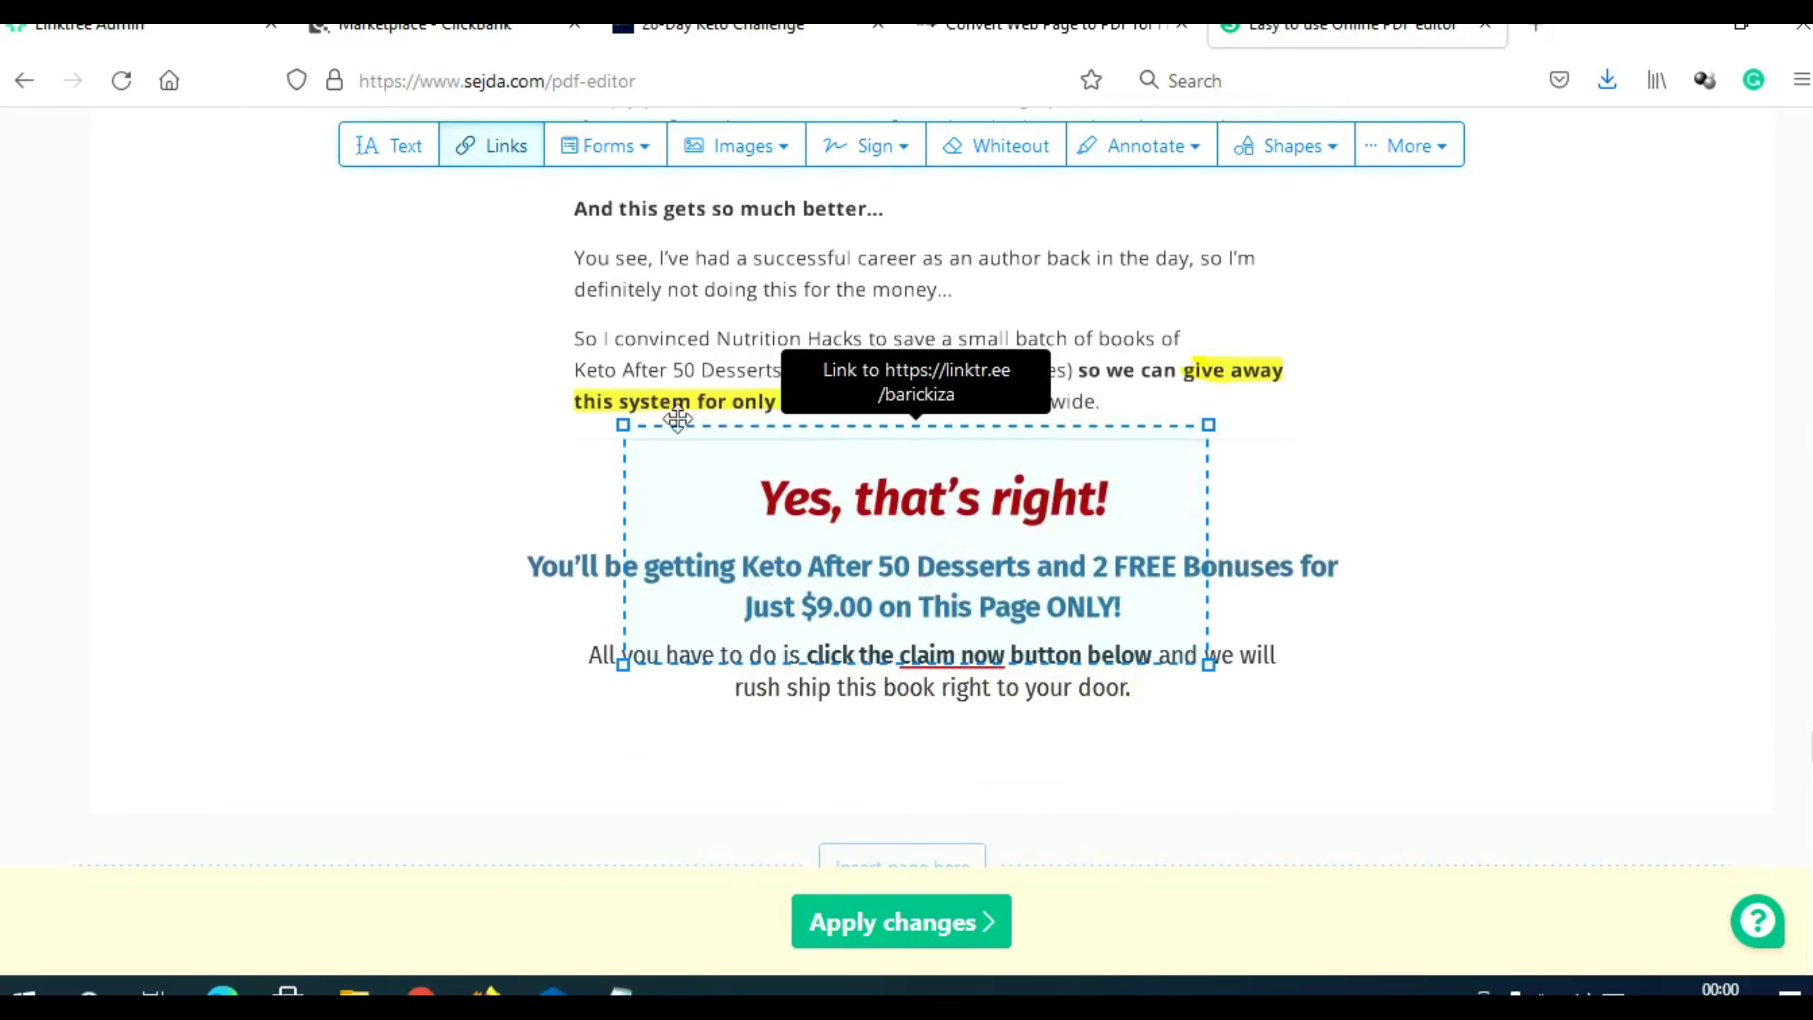
left_click(157, 28)
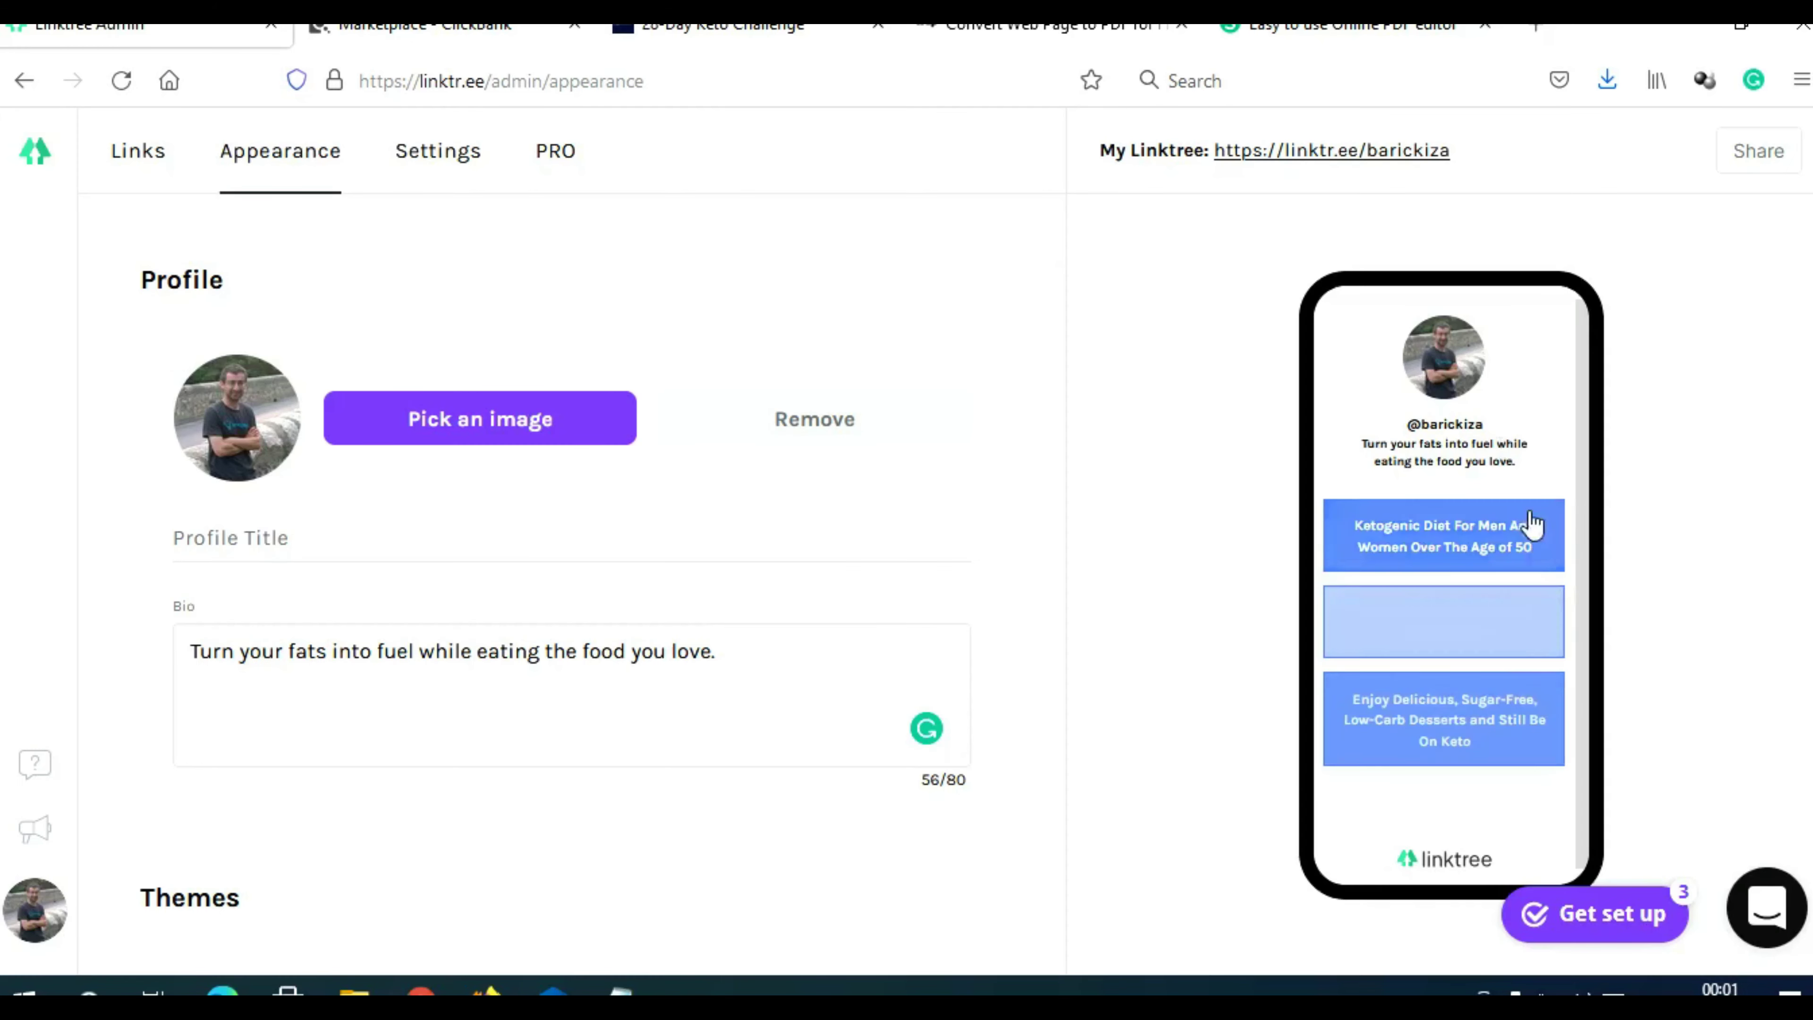
left_click(1345, 33)
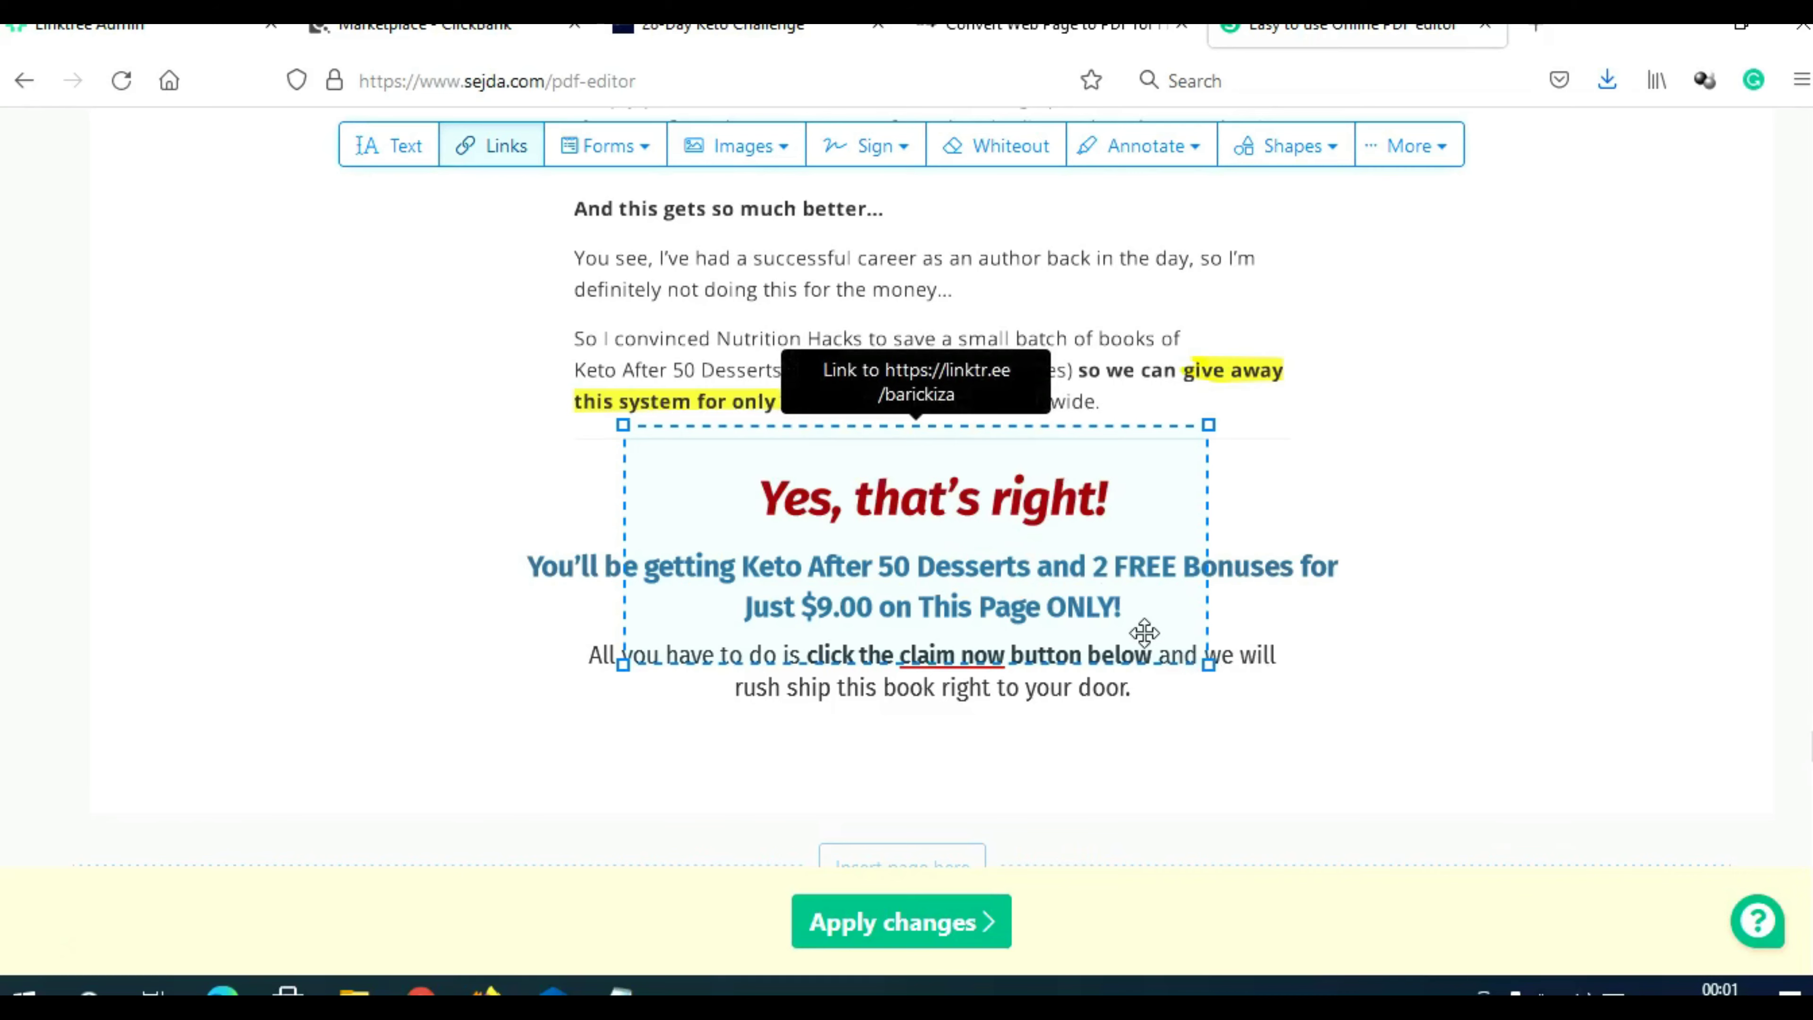
Apply the link changes and download the finished www-ketoafter50desserts-com-.pdf as a saved file
left_click(915, 937)
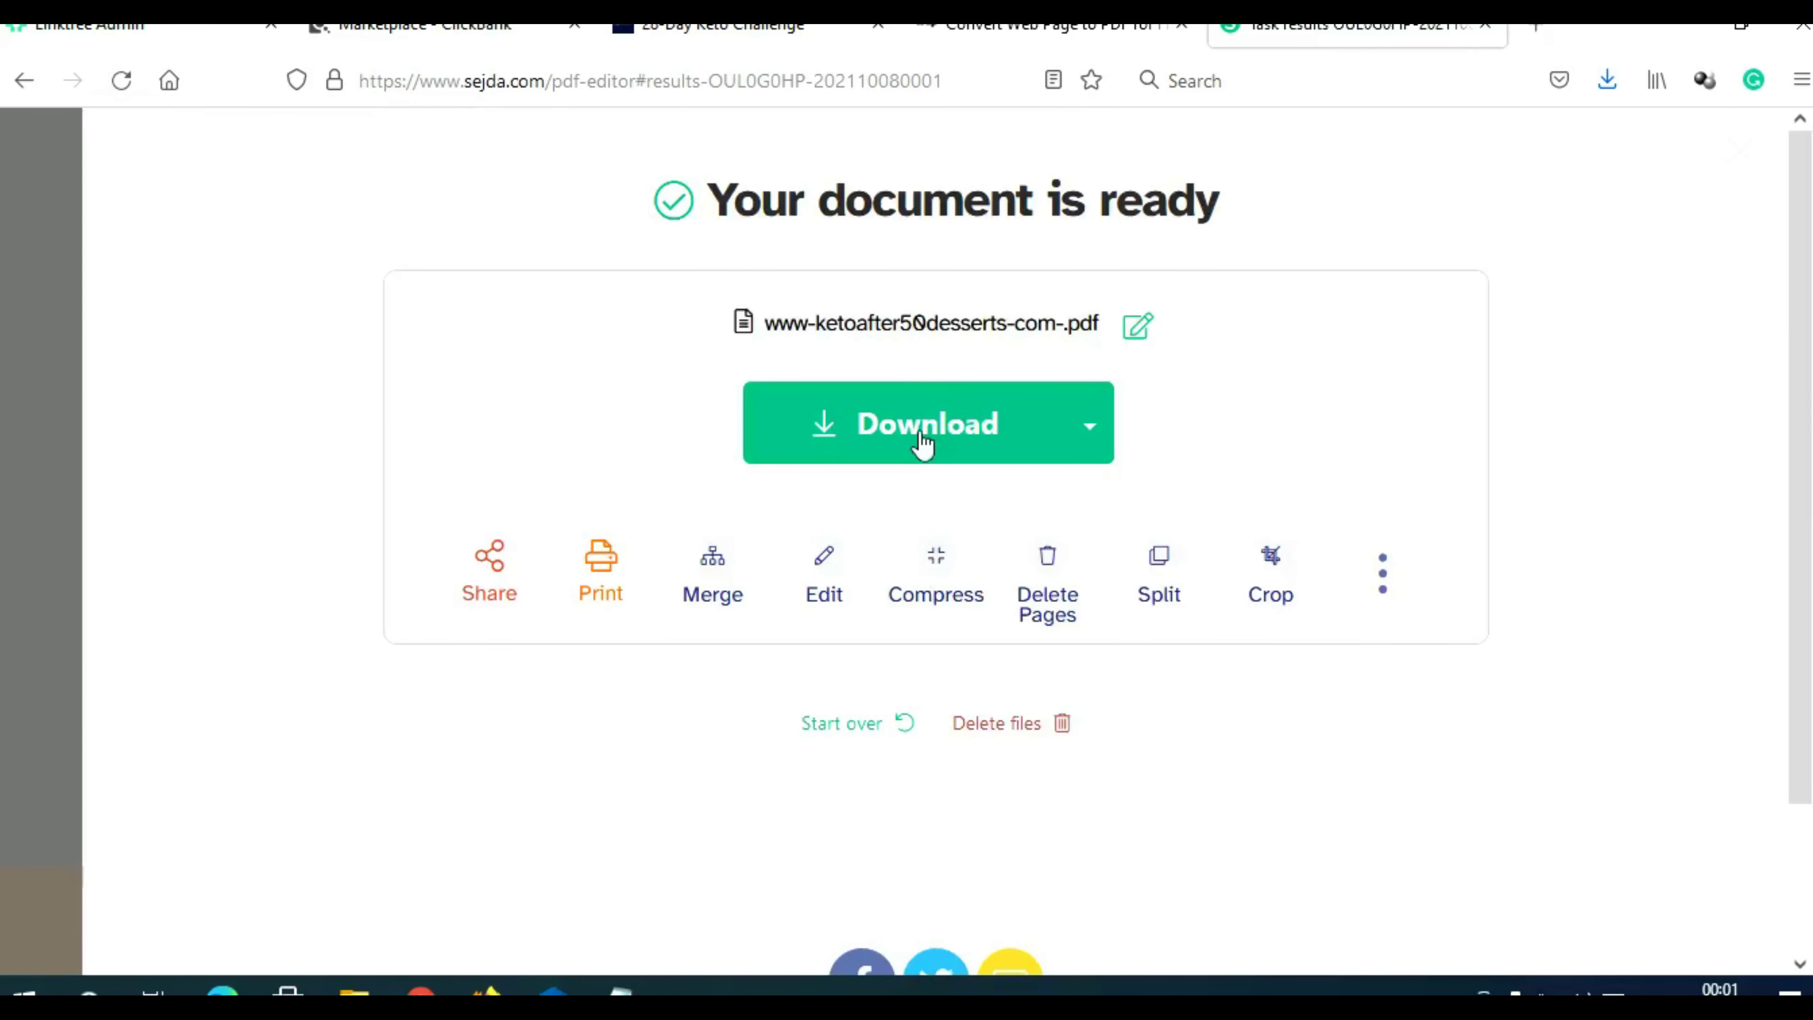
left_click(921, 426)
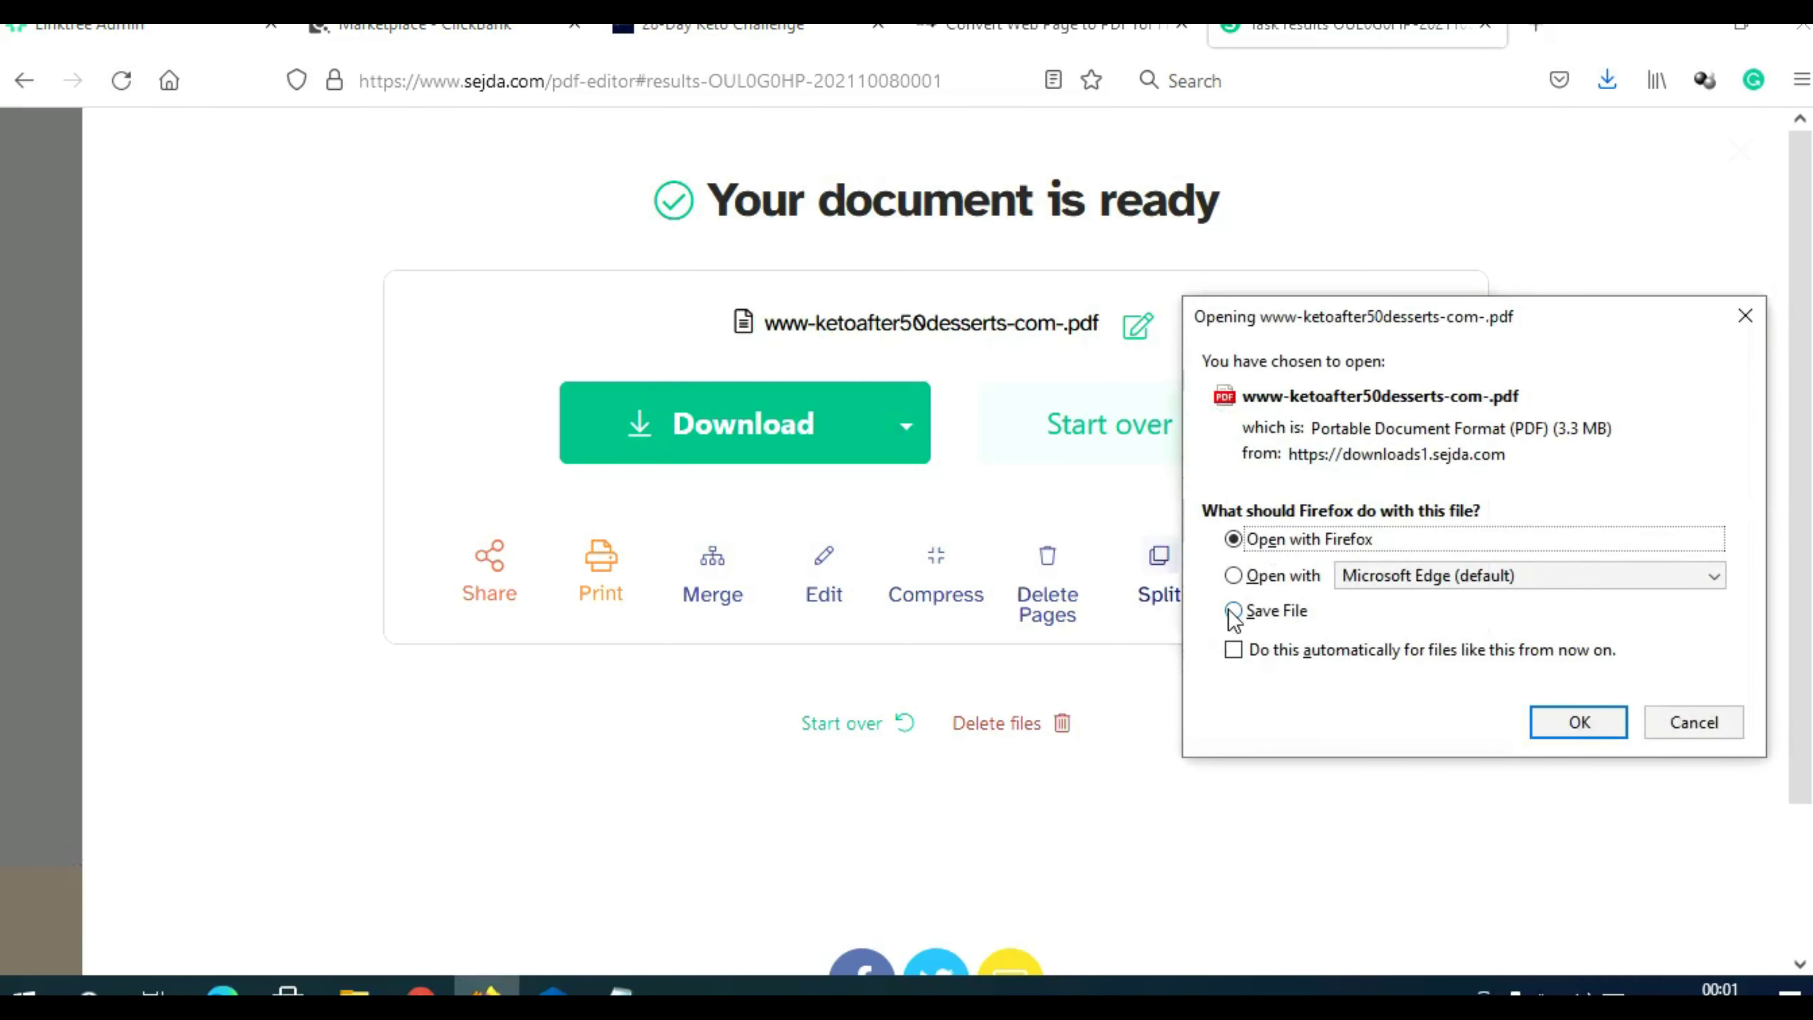
left_click(1233, 610)
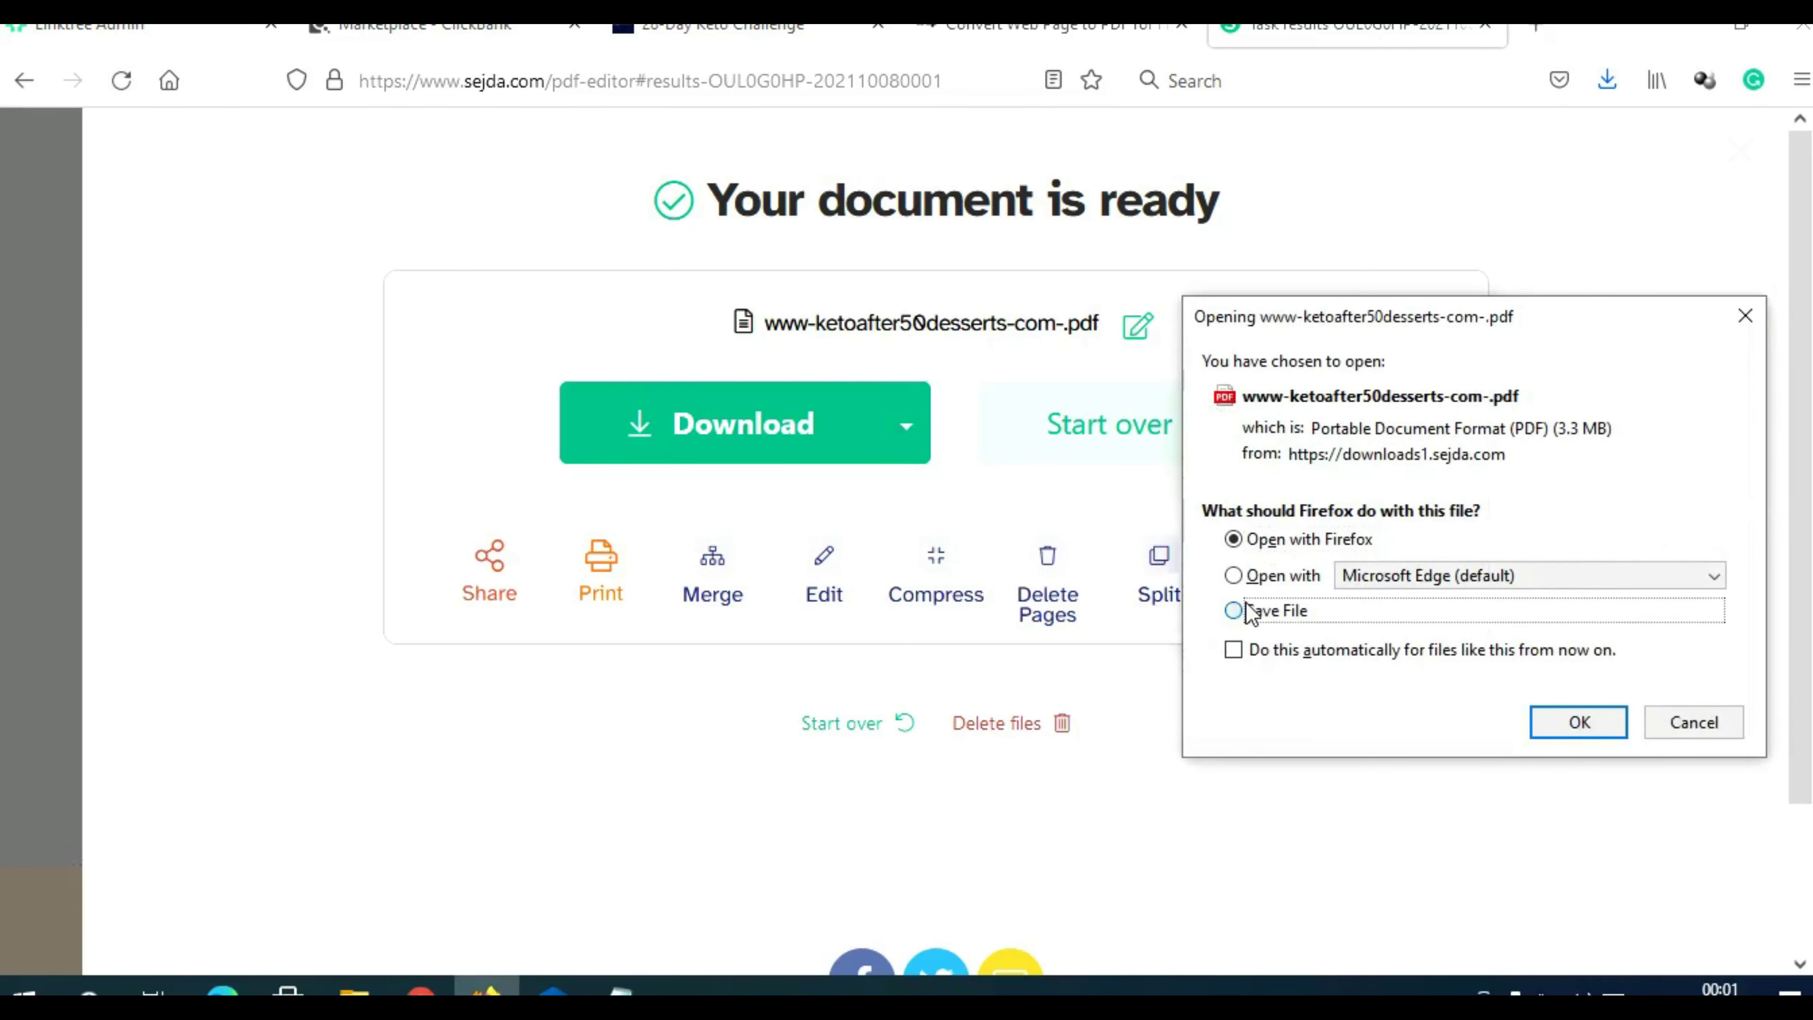
left_click(1578, 722)
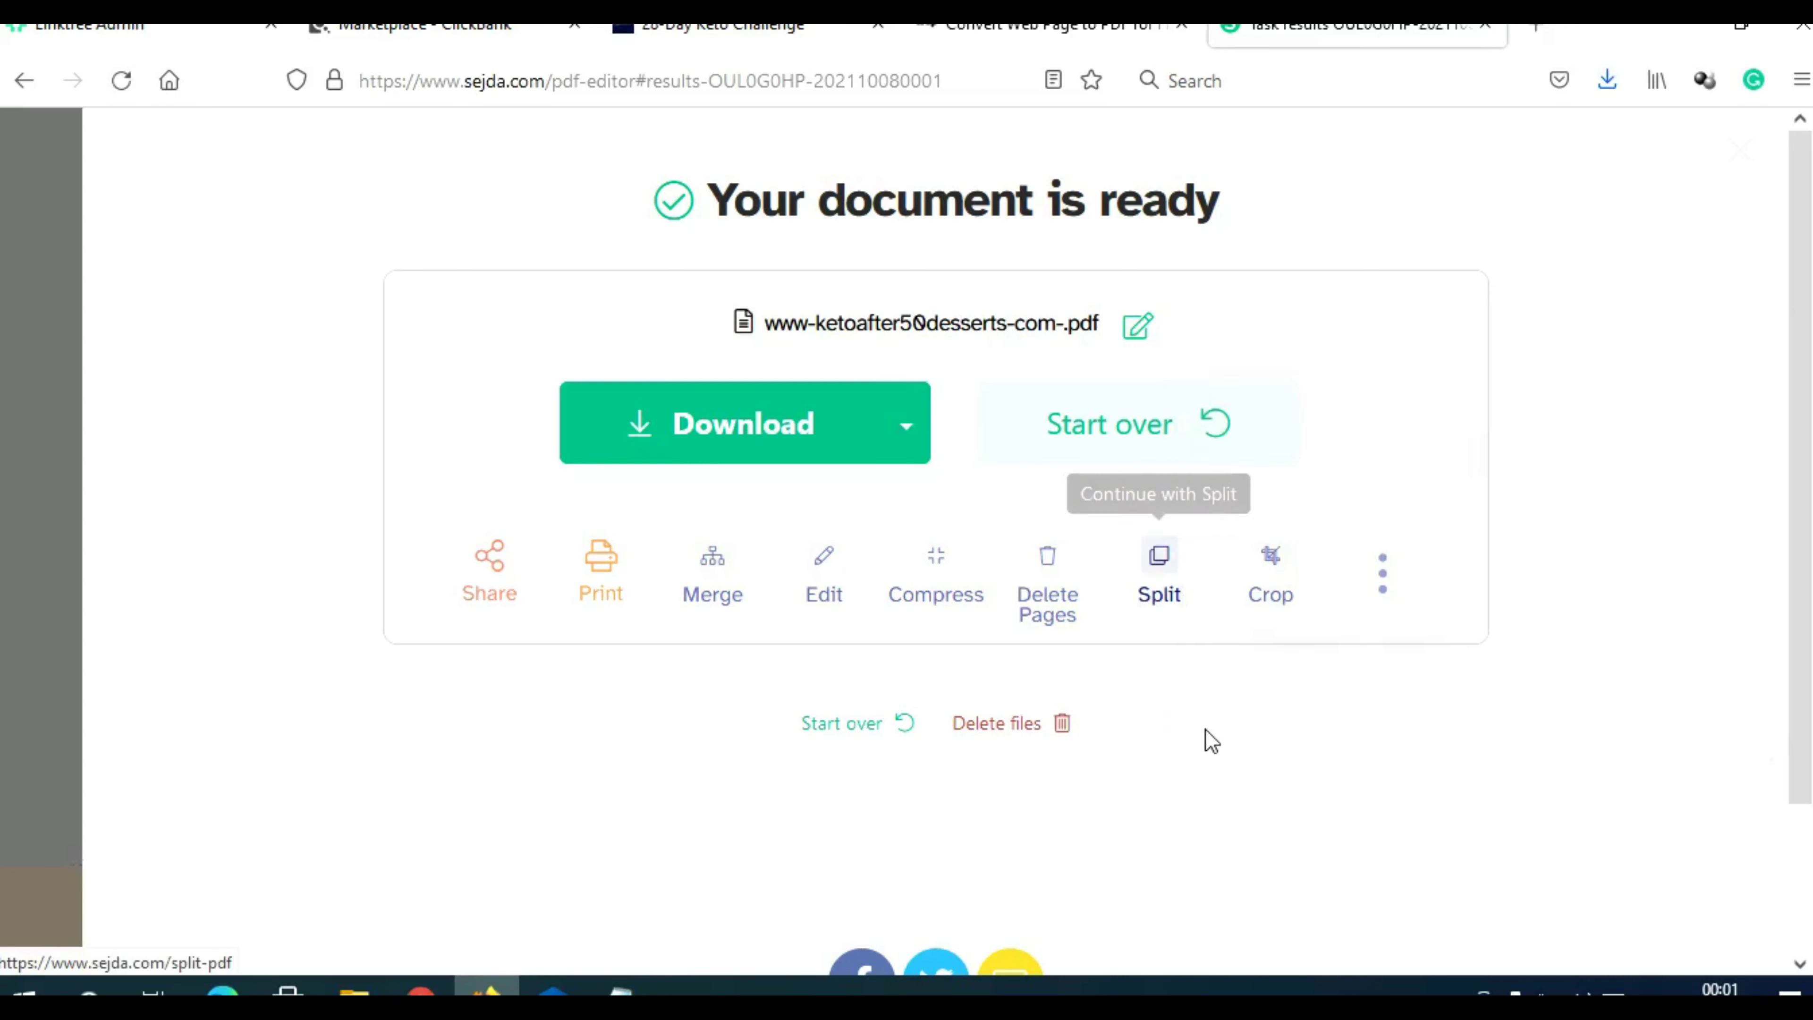
left_click(989, 32)
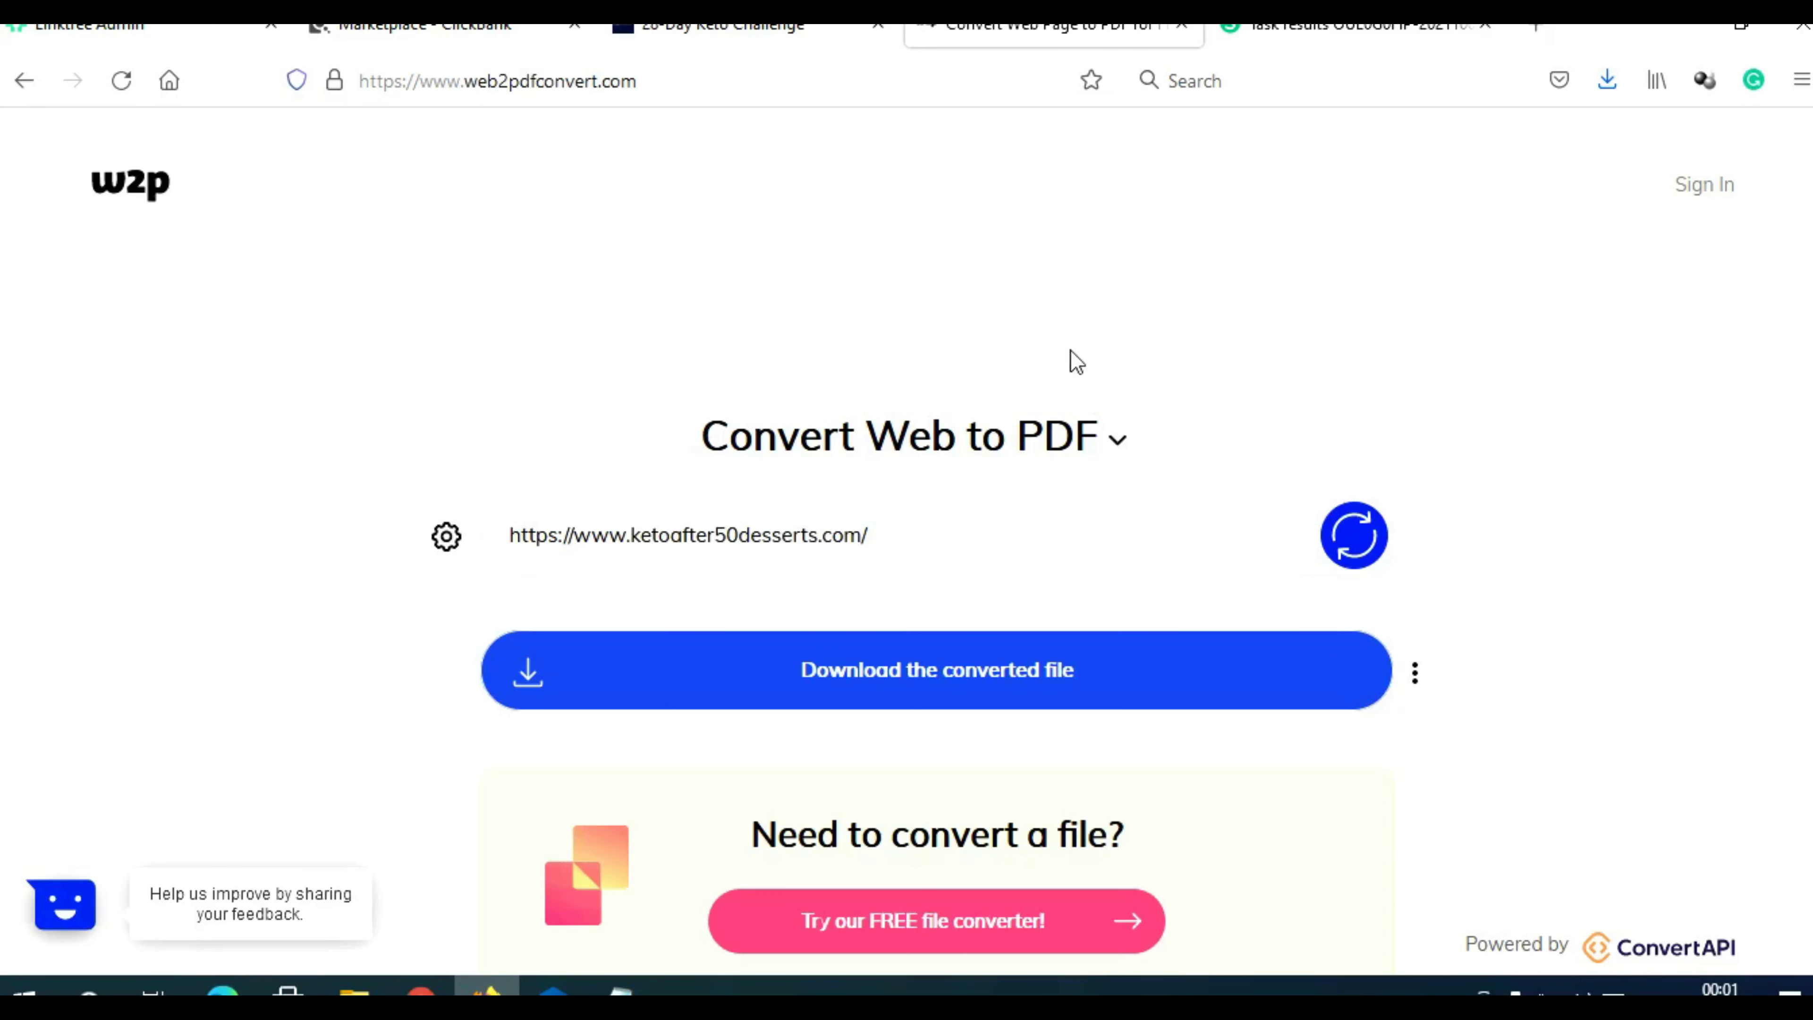
left_click(1329, 32)
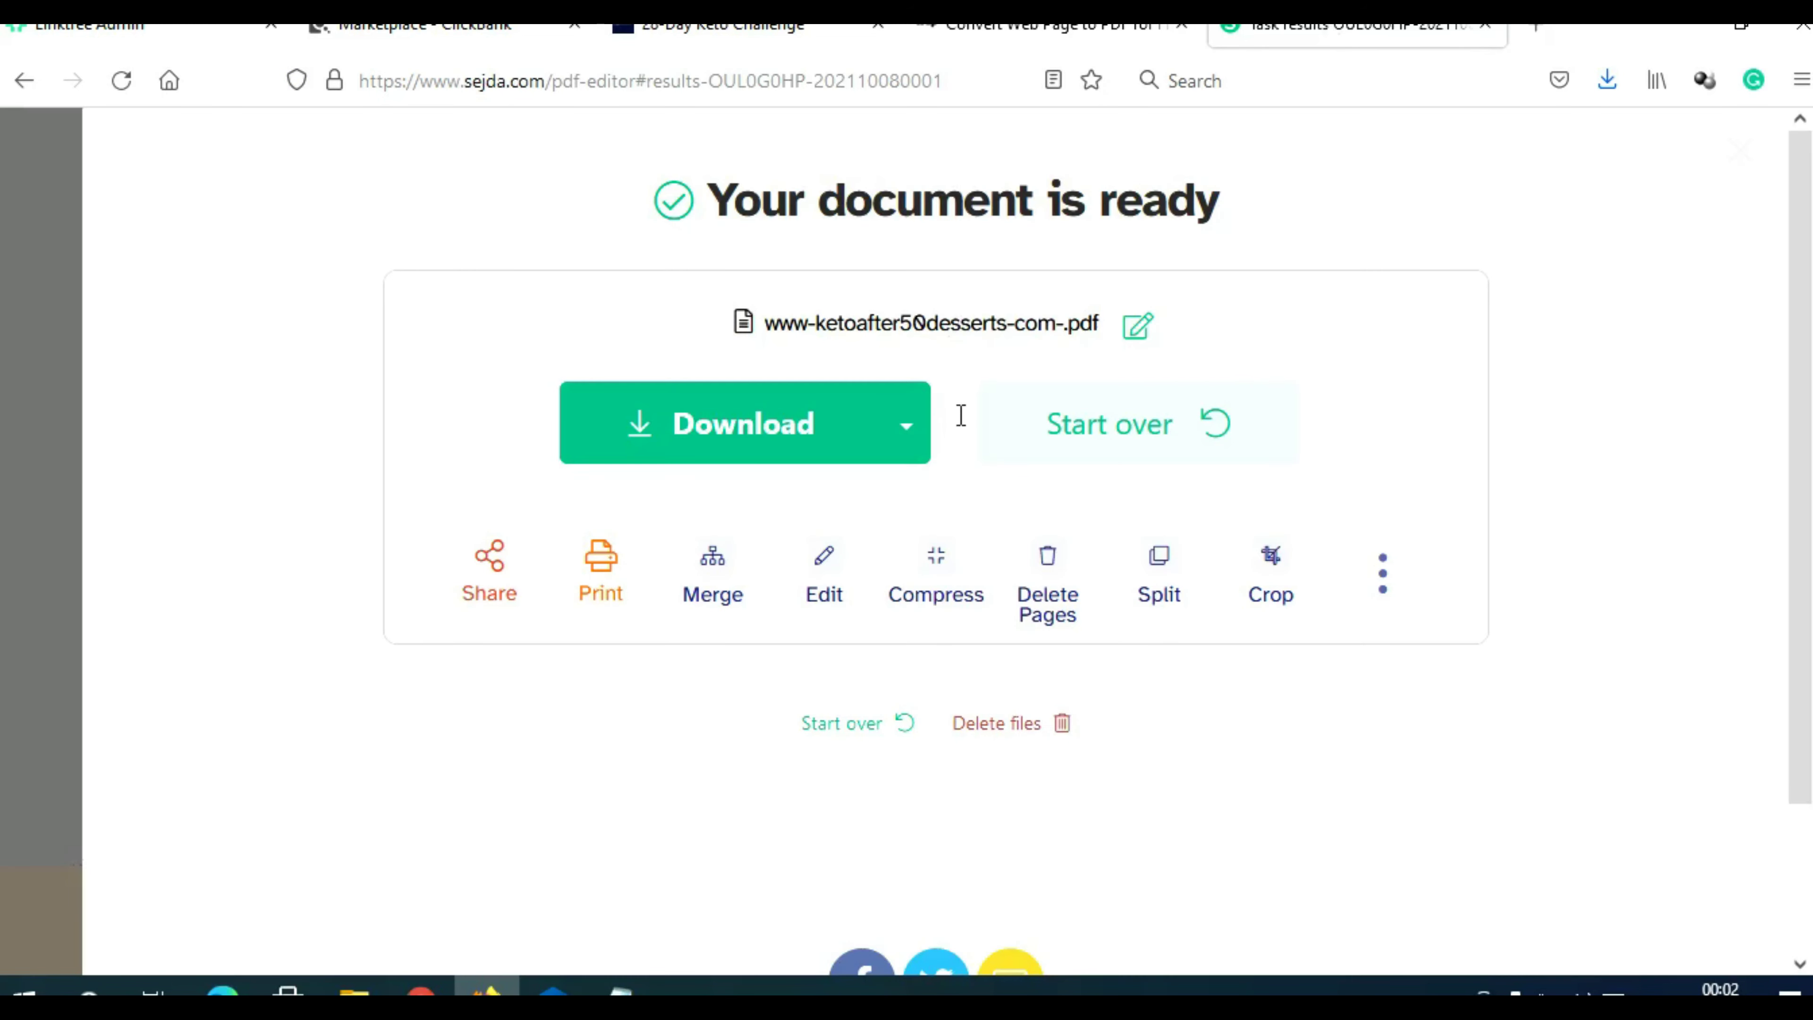
scroll(1332, 539, "down", 2)
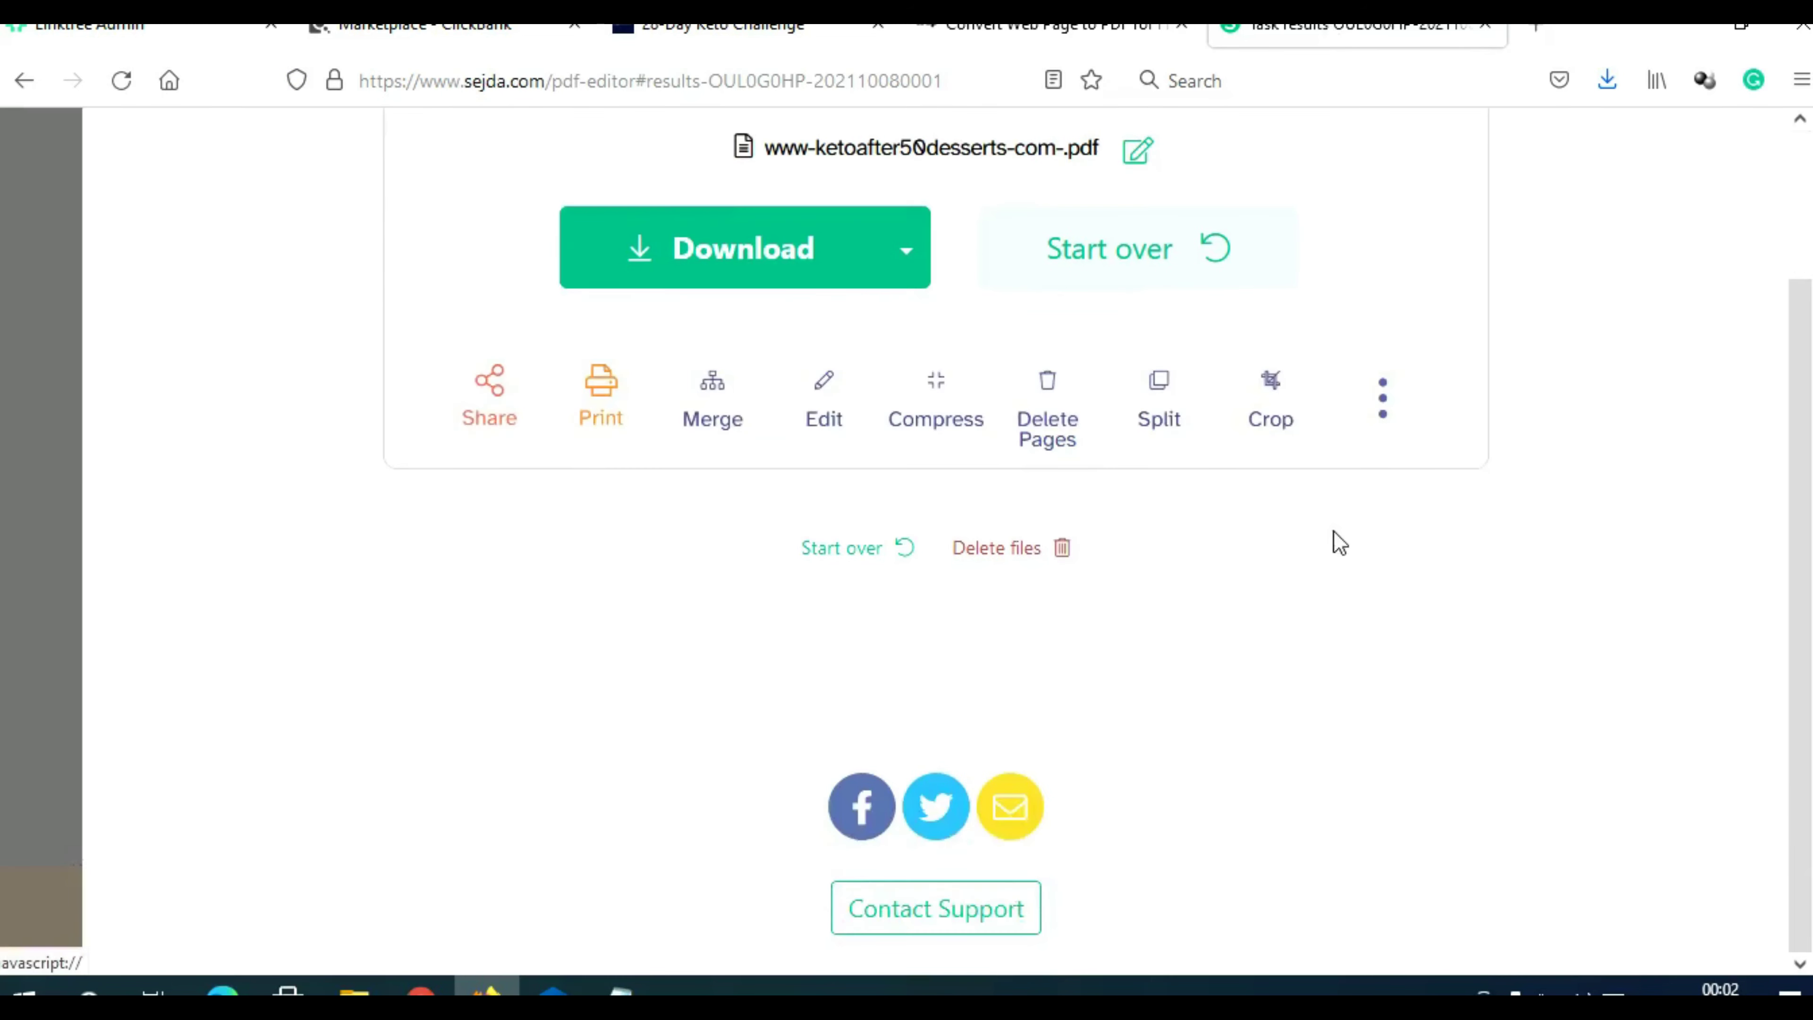
scroll(1332, 538, "up", 2)
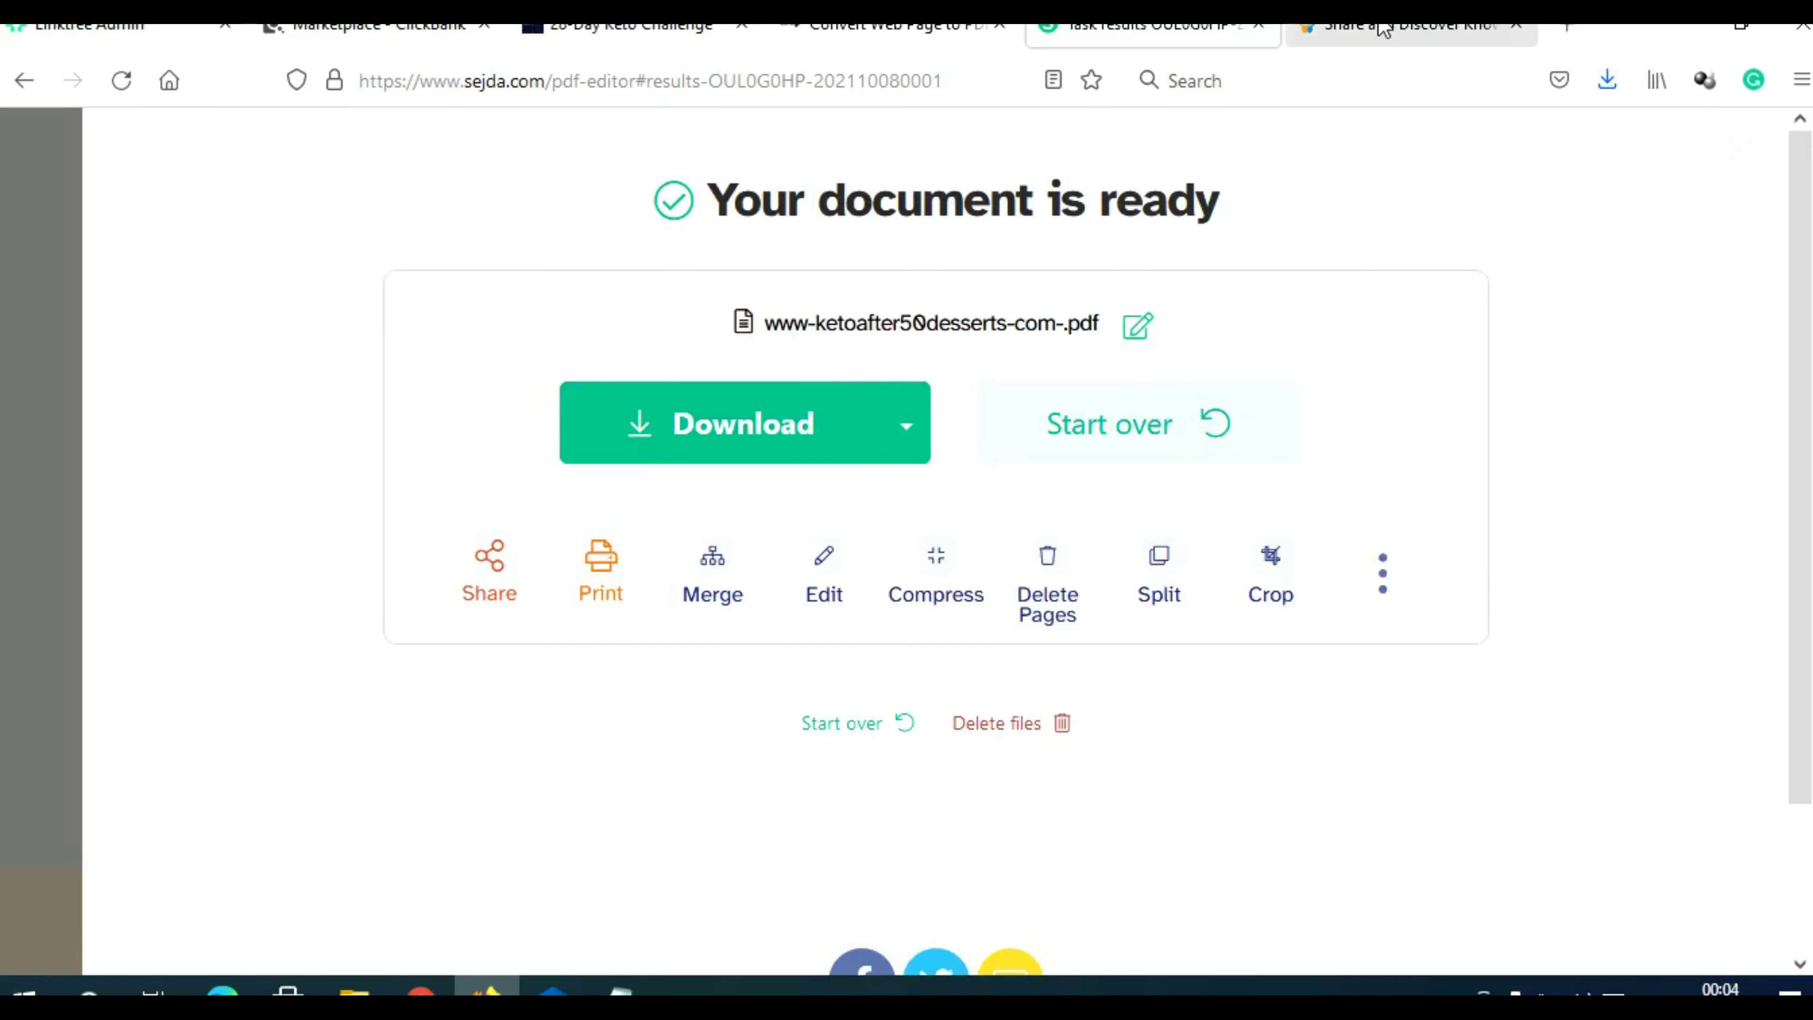
Close the Linktree share panel and open SlideShare's Upload page from the header
left_click(1342, 28)
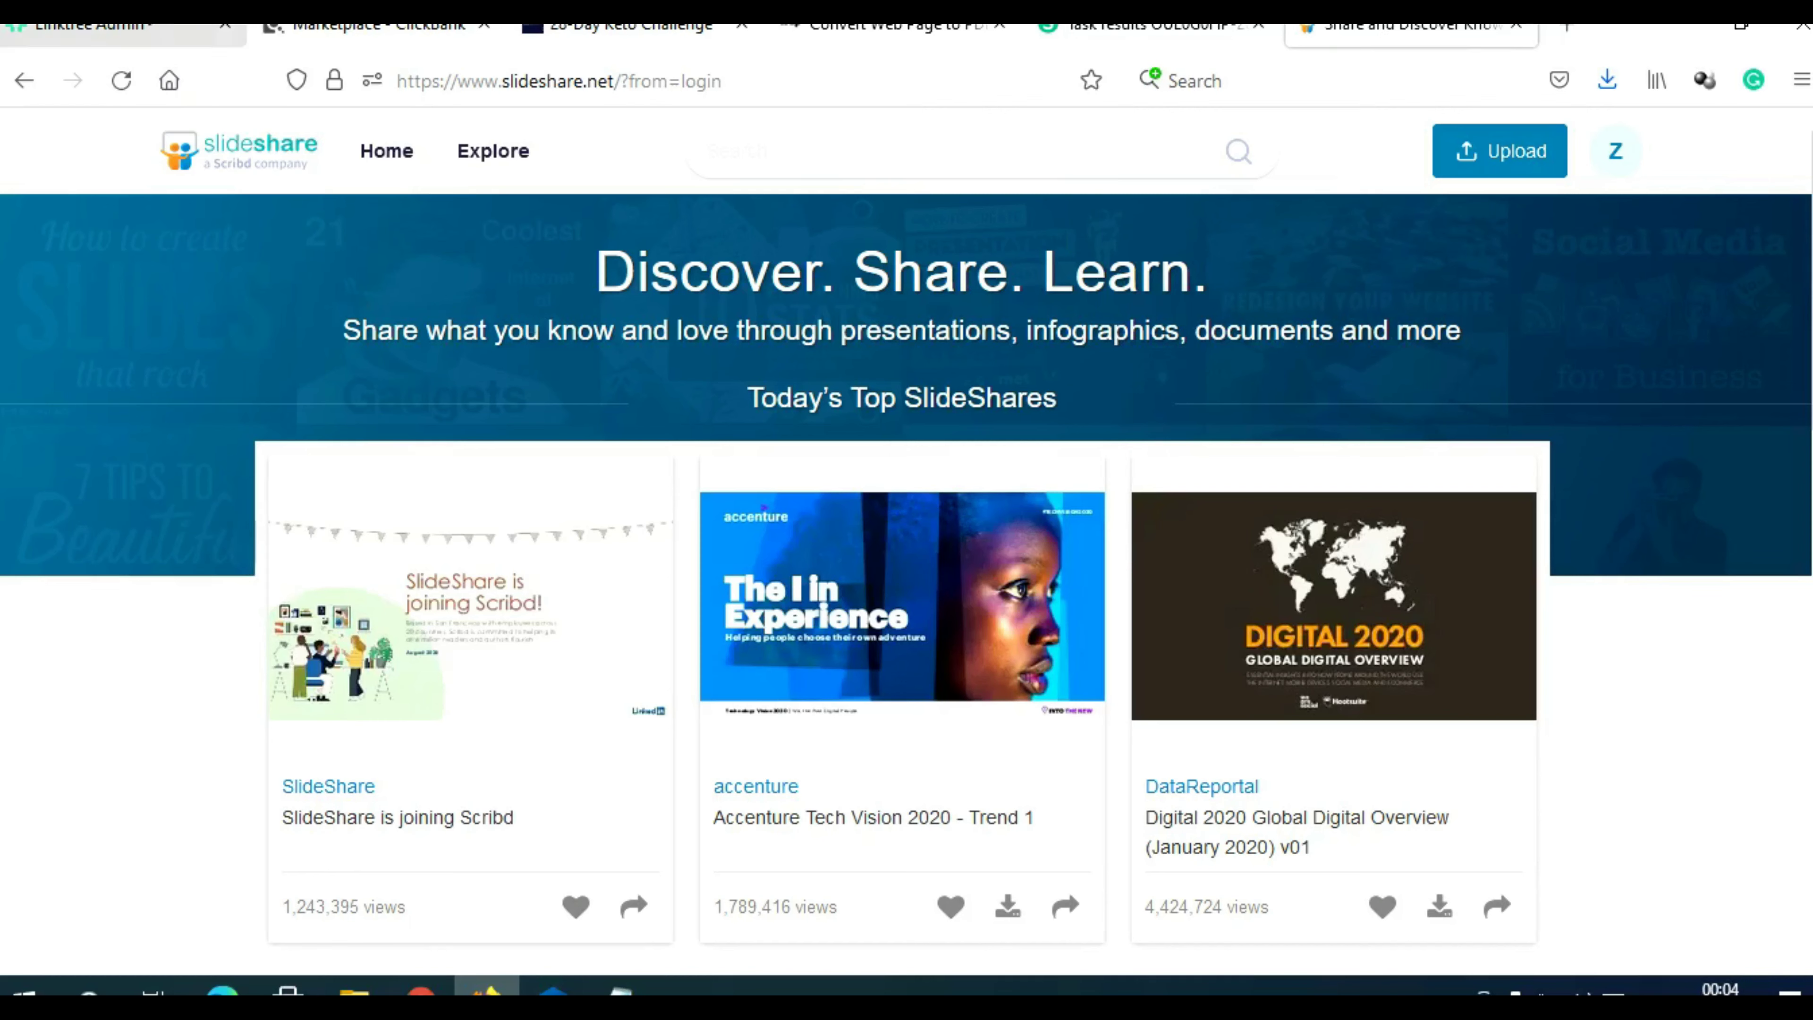
left_click(122, 27)
key("Escape")
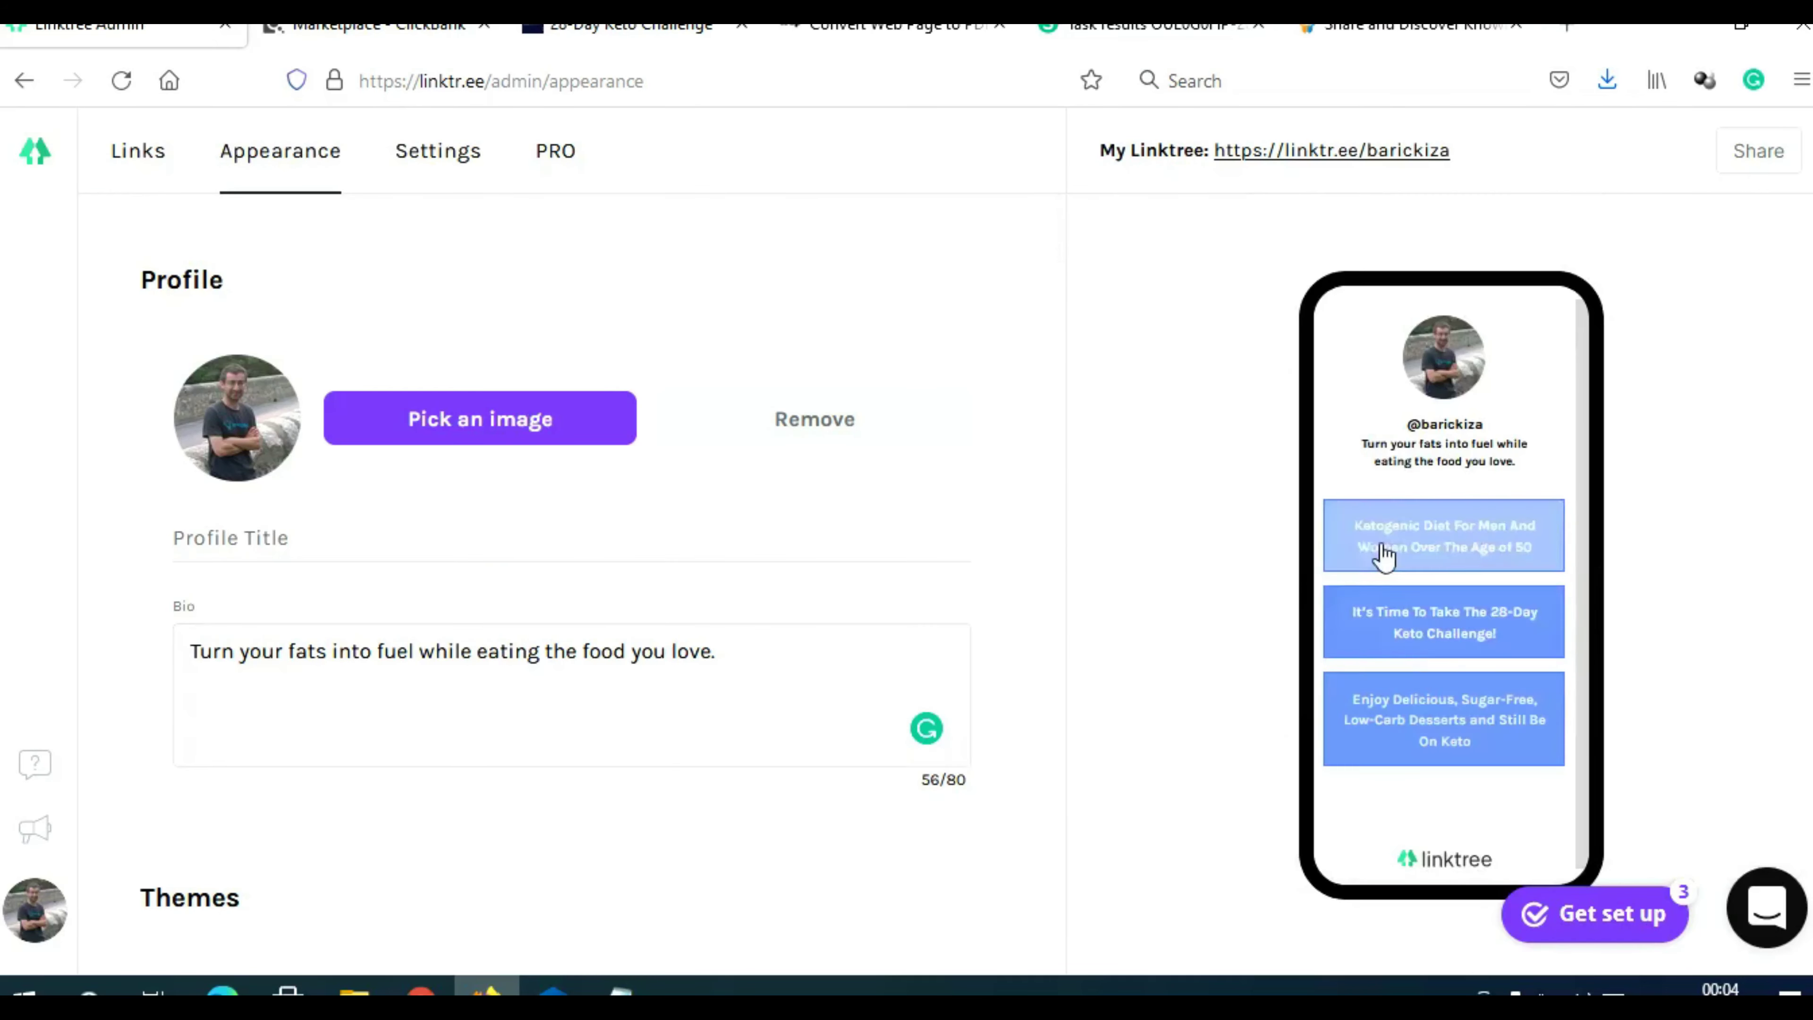
left_click(1393, 31)
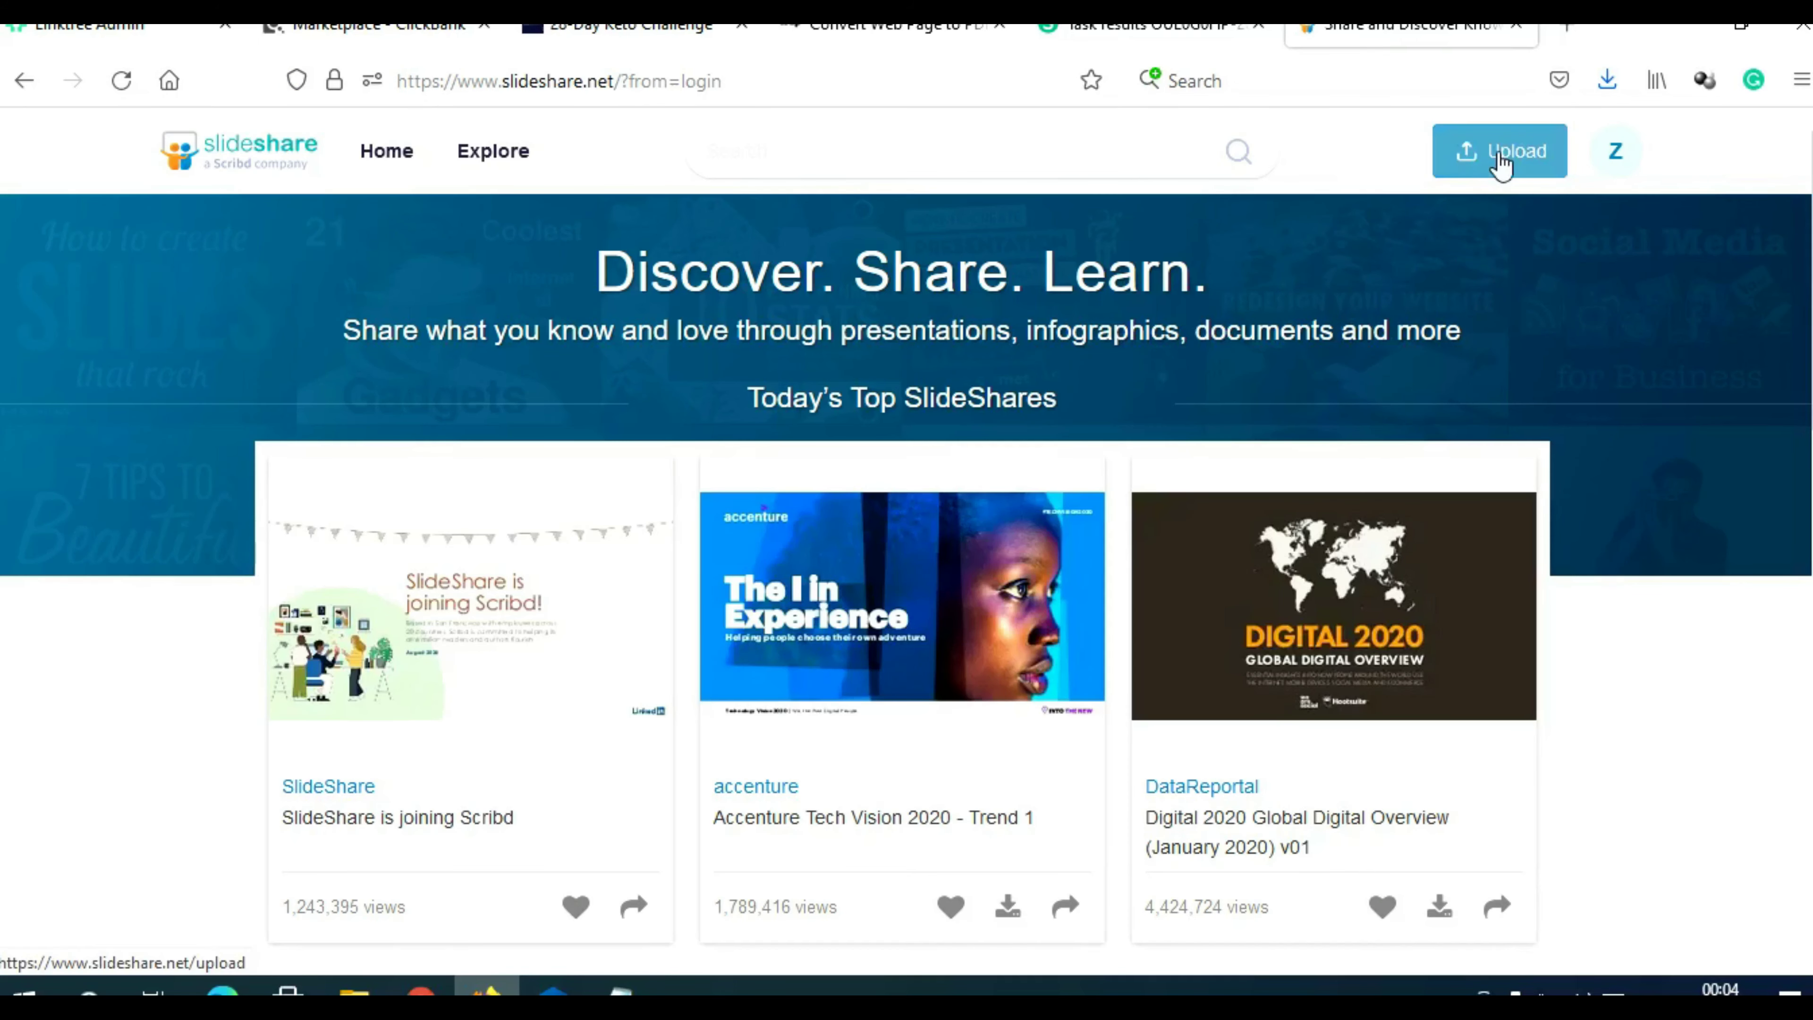
left_click(1501, 163)
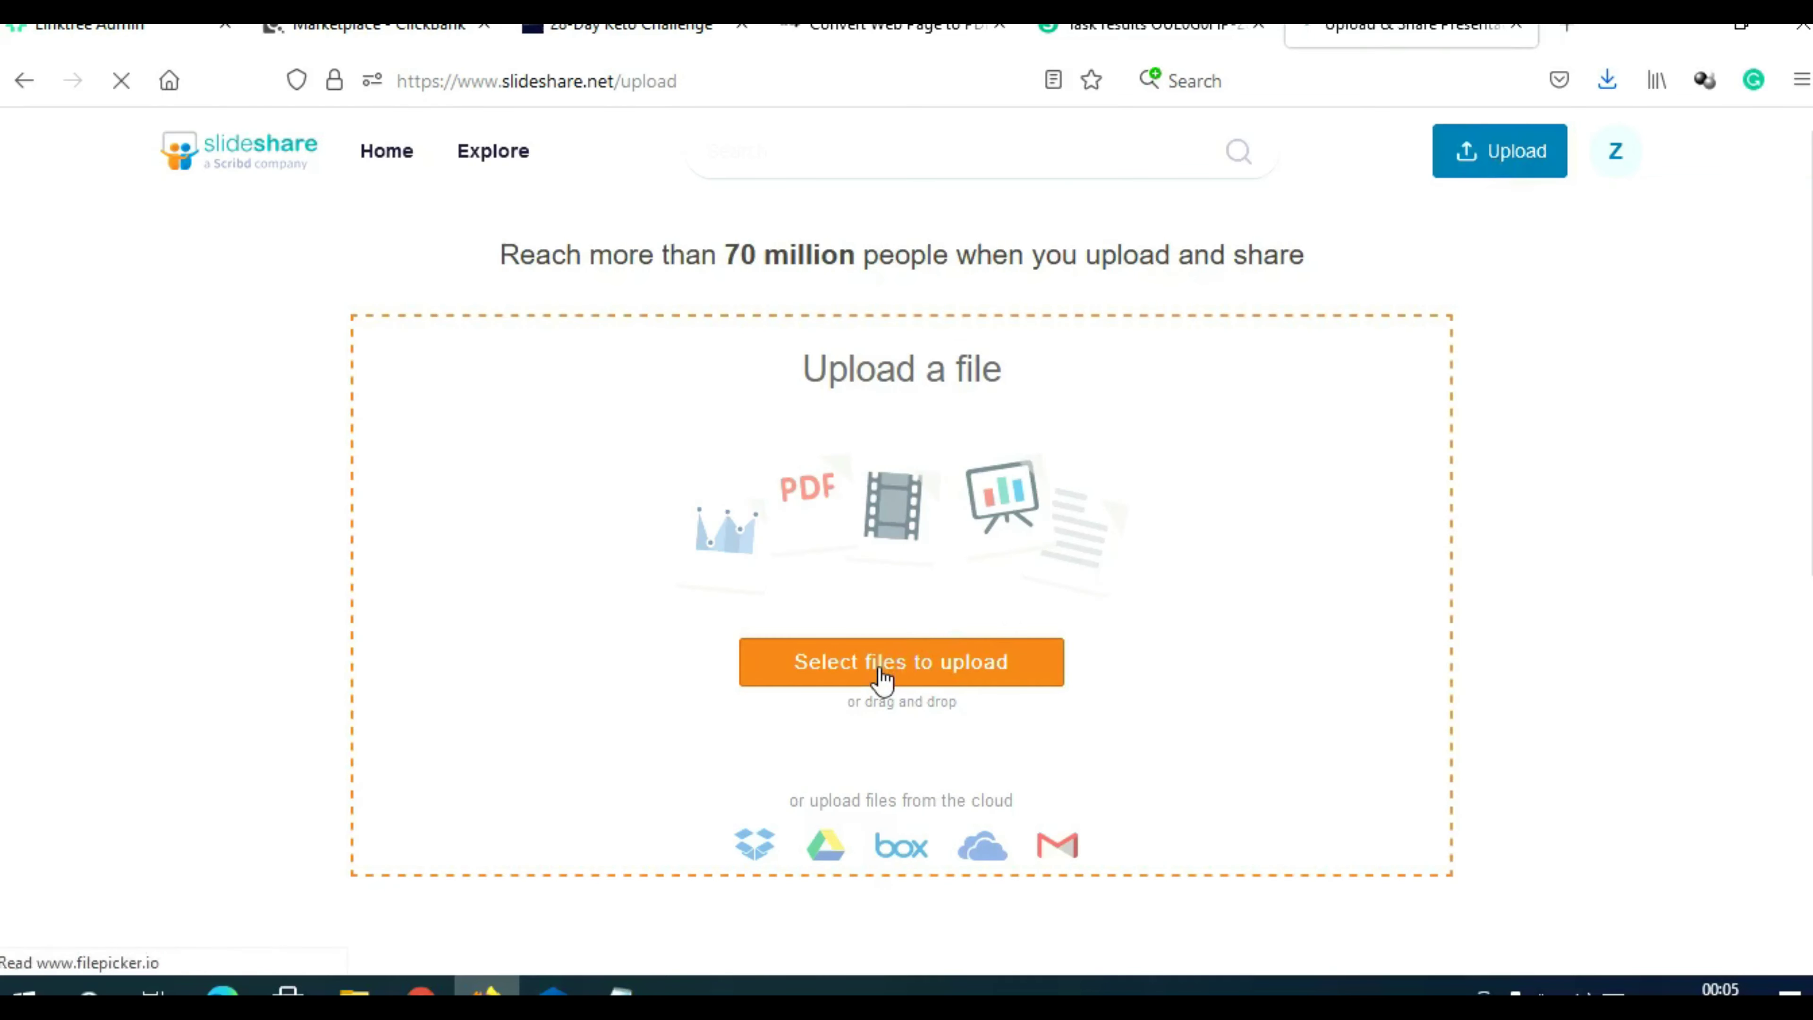
Select the keto desserts PDF from the computer for upload
left_click(883, 674)
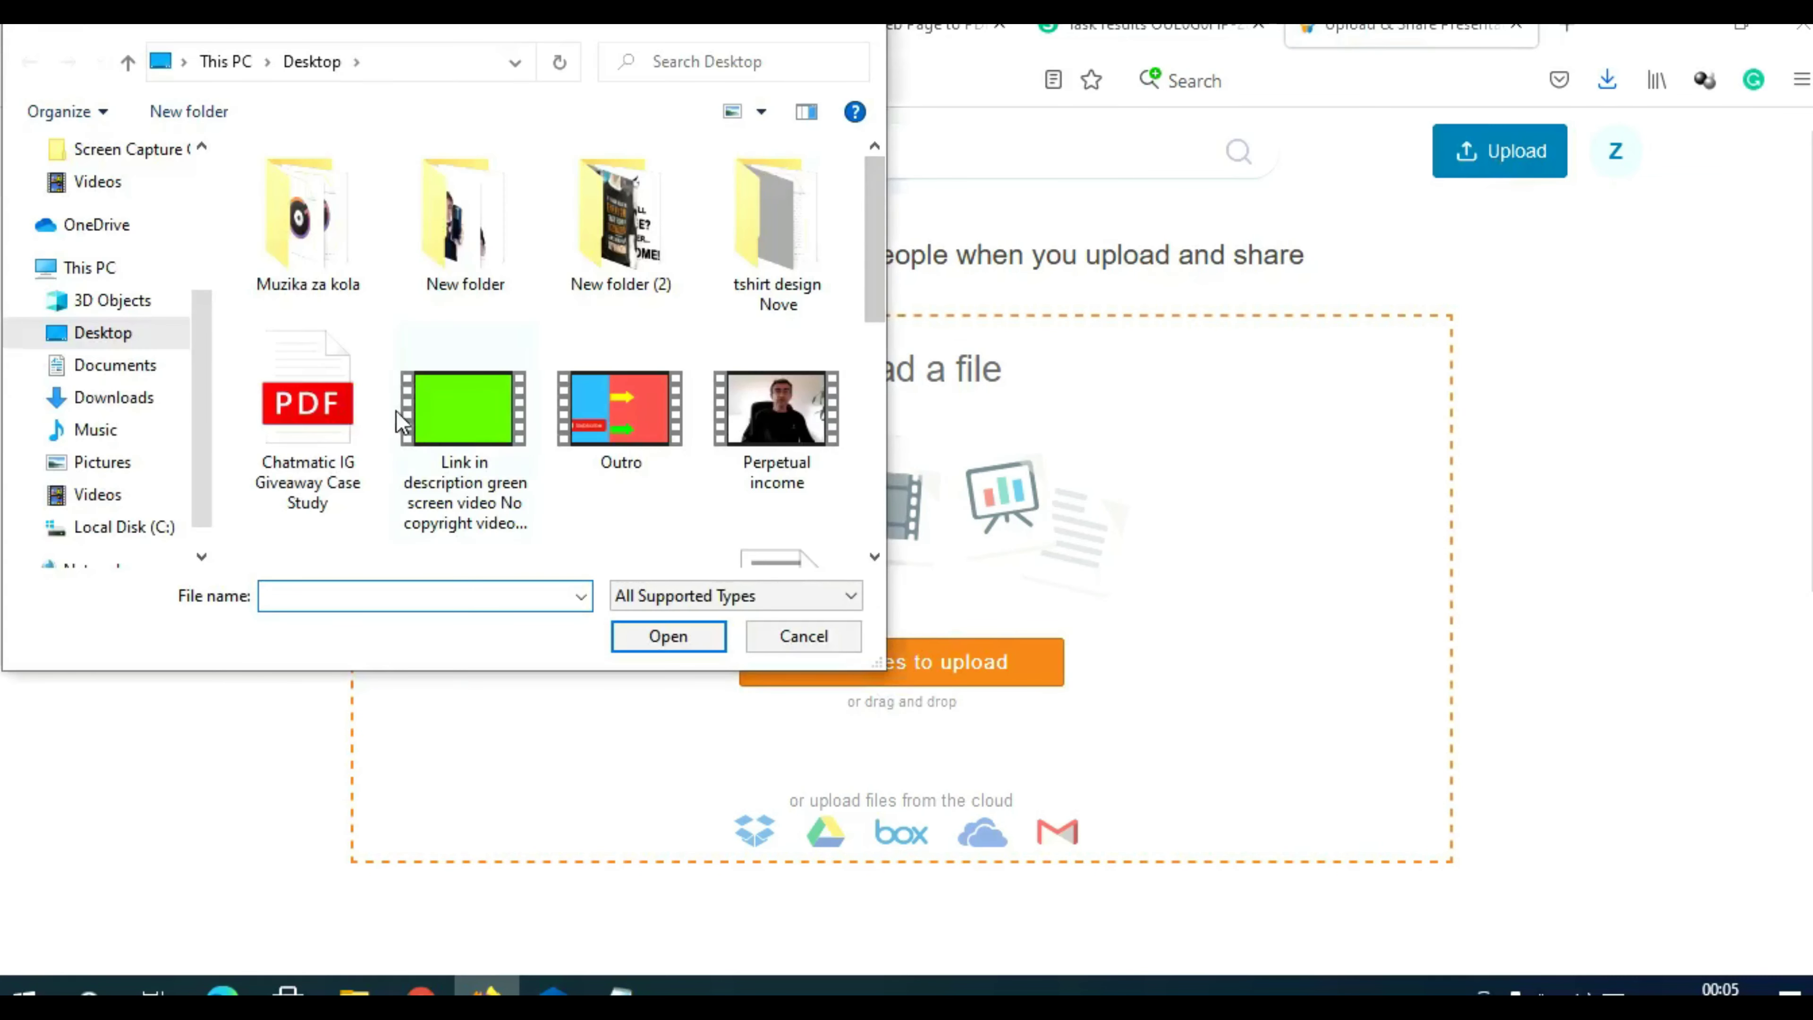
left_click_drag(870, 271, 853, 424)
left_click(362, 382)
double_click(366, 389)
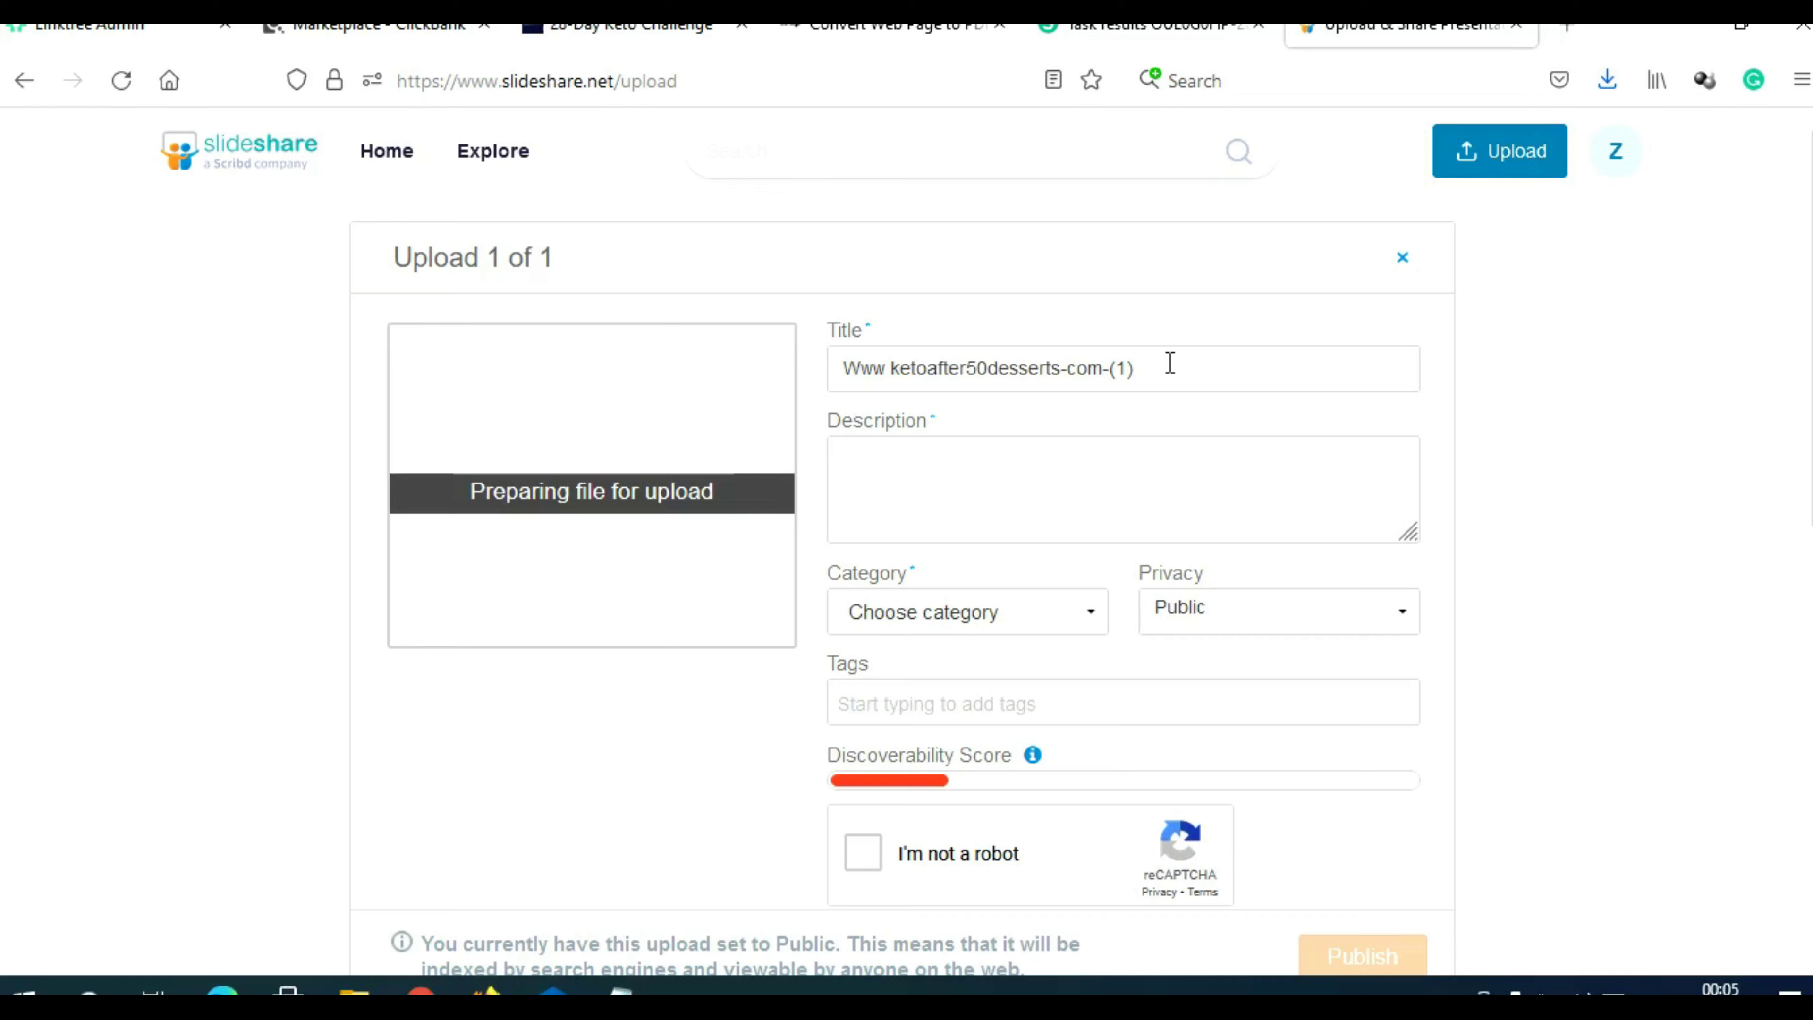
Title the upload 'Enjoy Delicious, Sugar-Free, Low-Carb Desserts and Still Be On Keto'
left_click(1171, 368)
key("ctrl+a")
key("BackSpace")
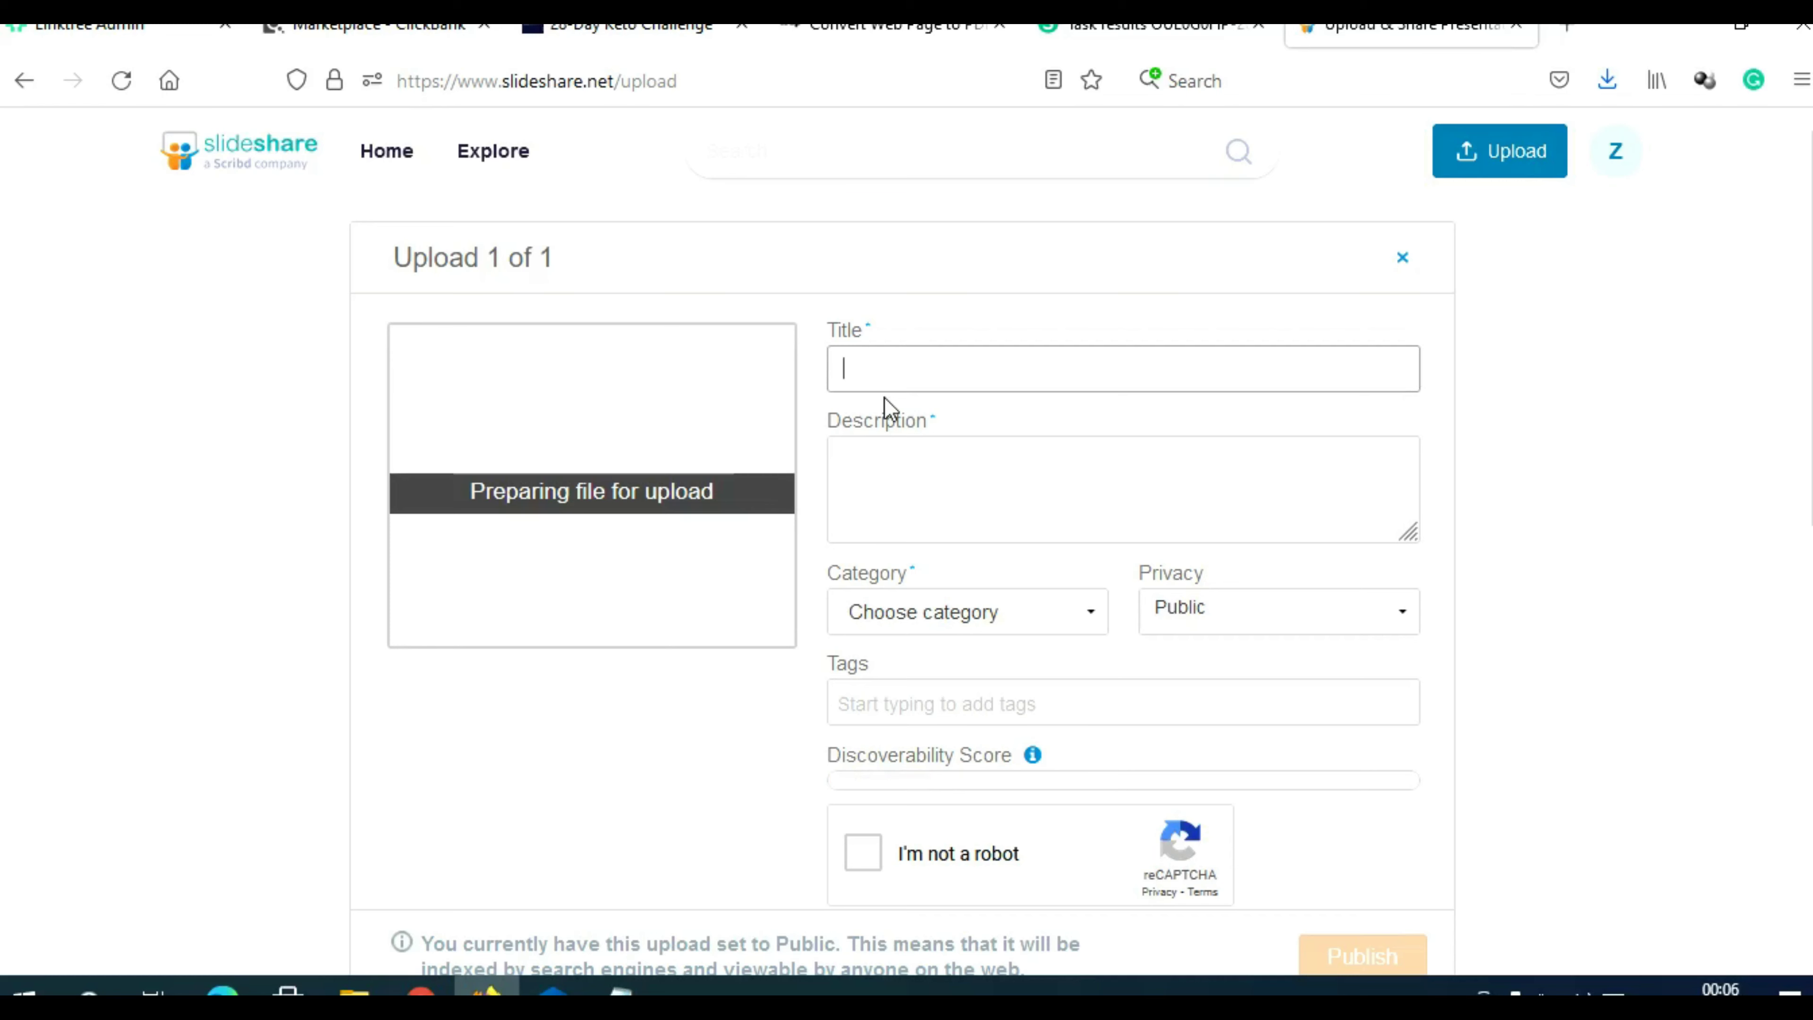
key("ctrl+v")
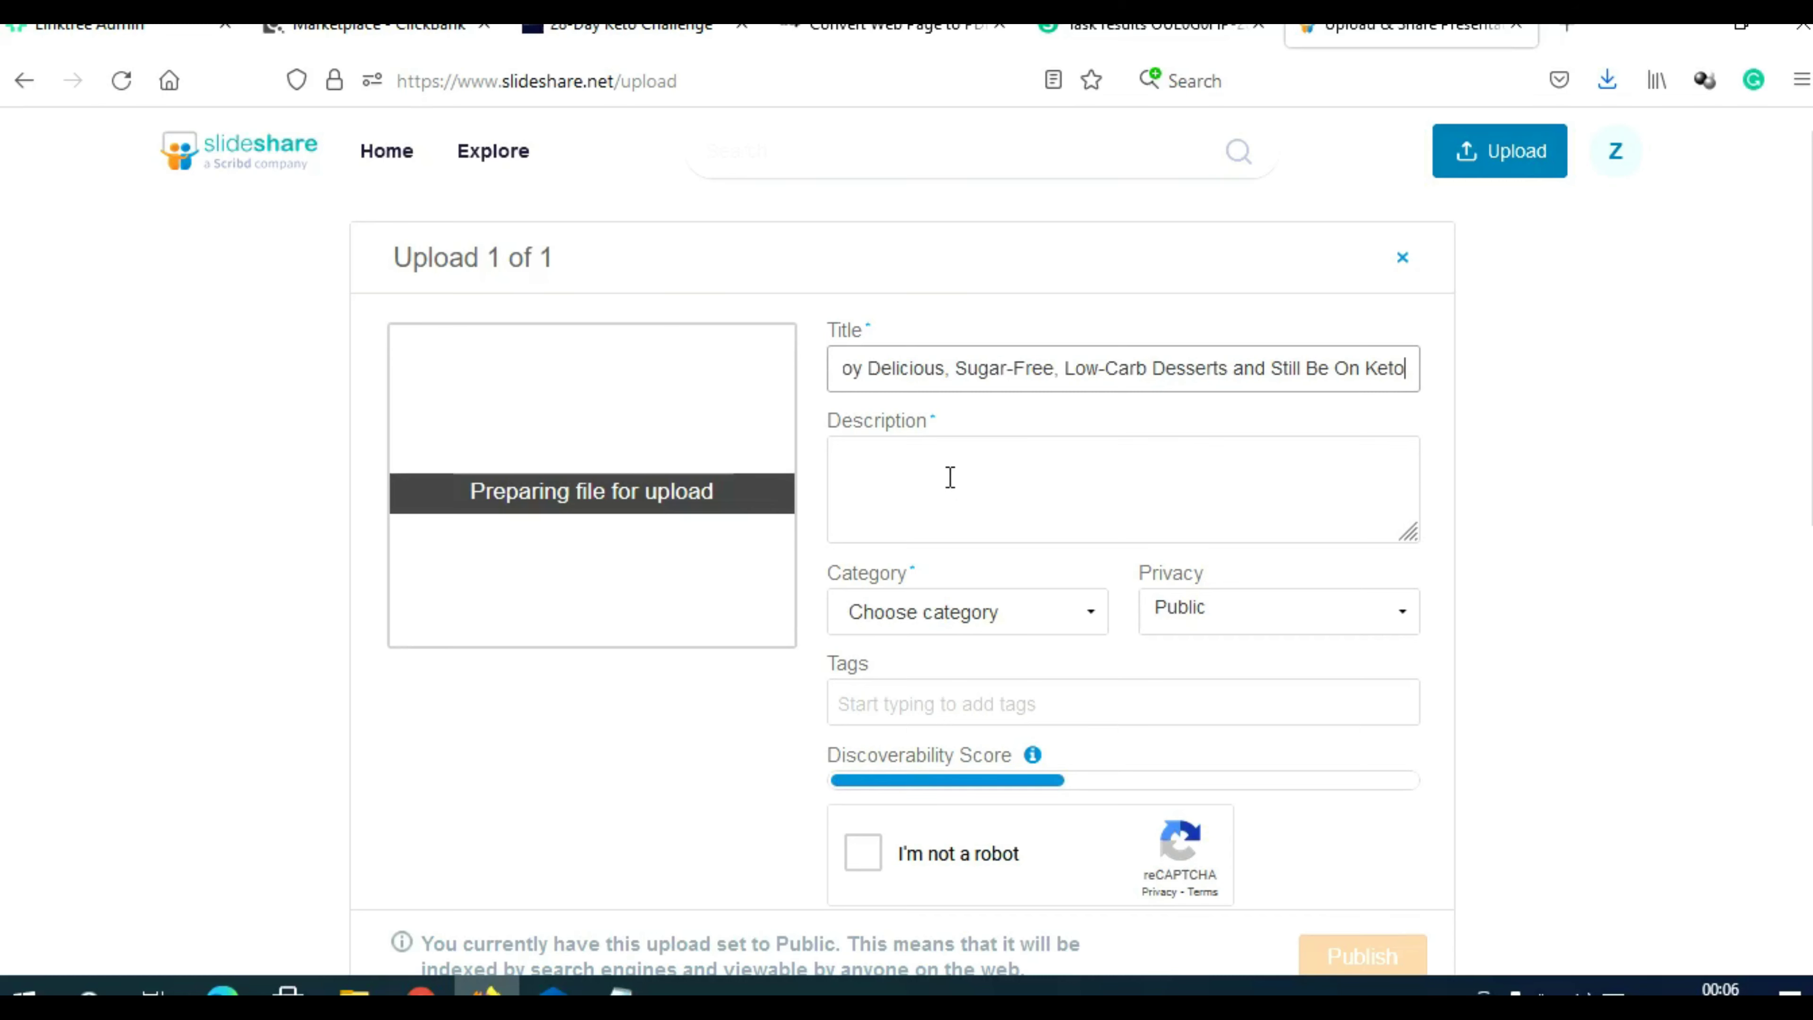
key("ctrl+v")
Paste the sales description ending with the Linktree link into Description
left_click(905, 474)
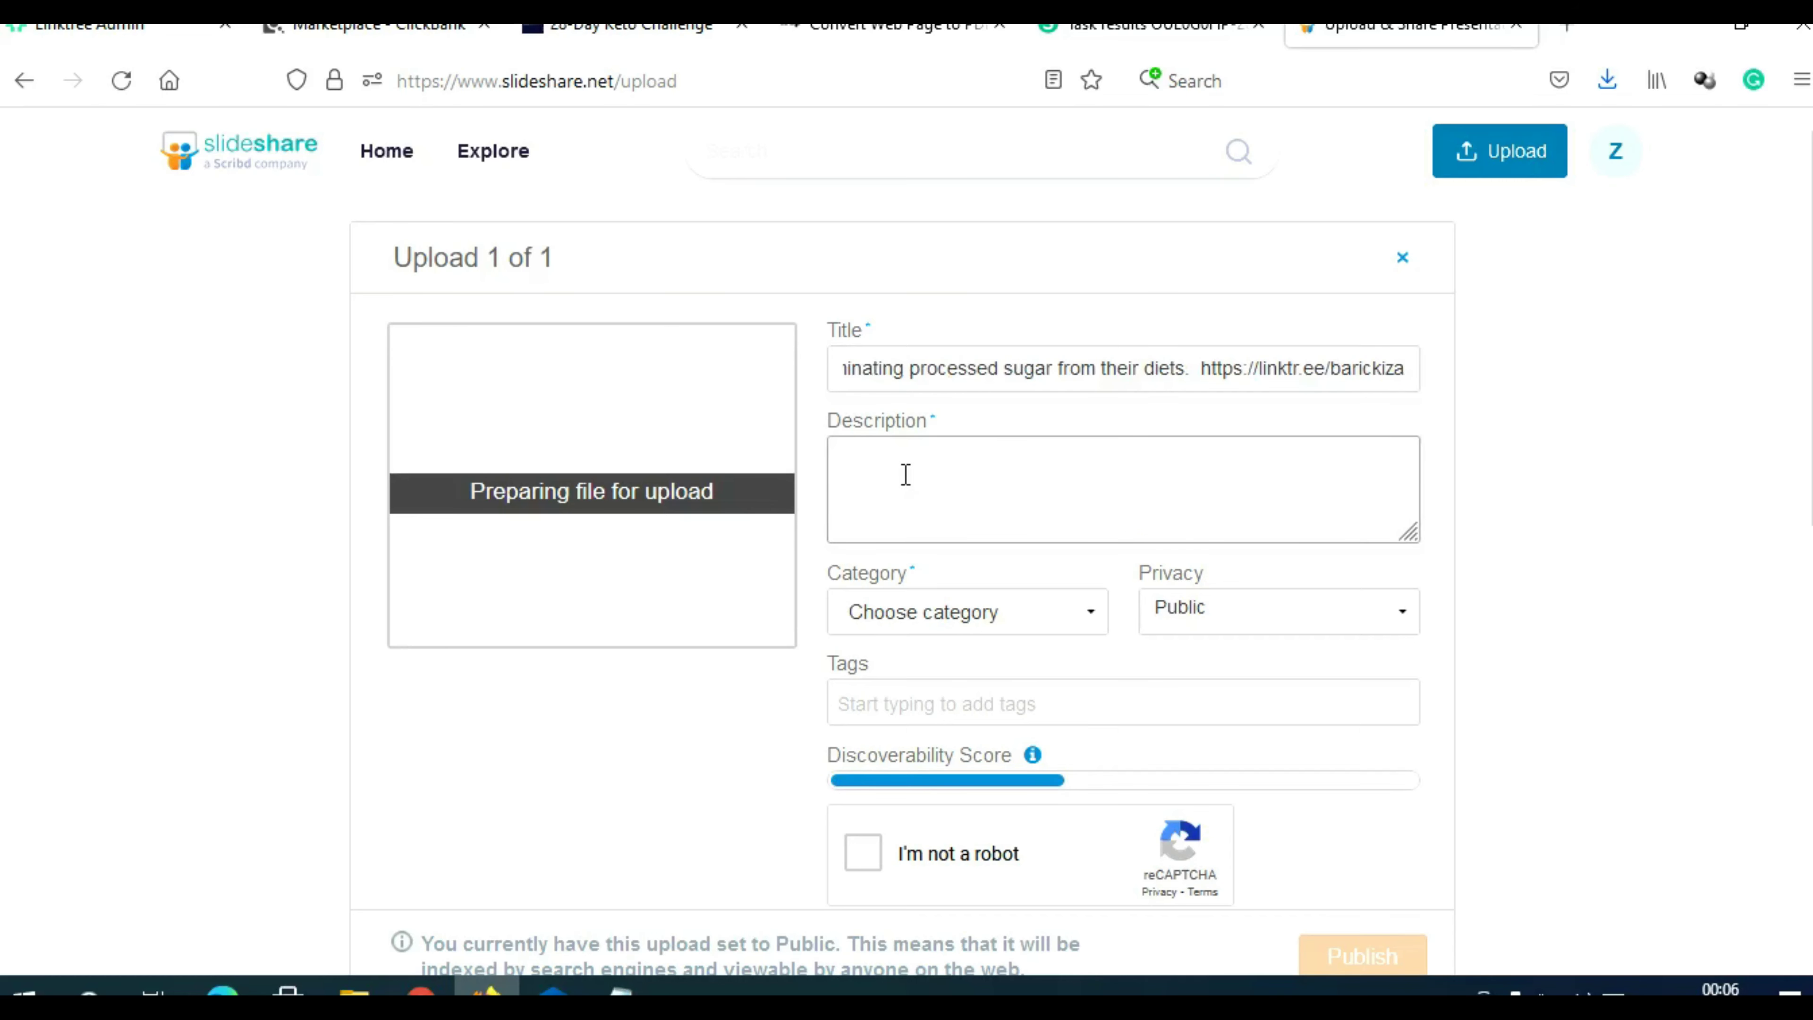
key("ctrl+v")
left_click_drag(1411, 539, 1402, 839)
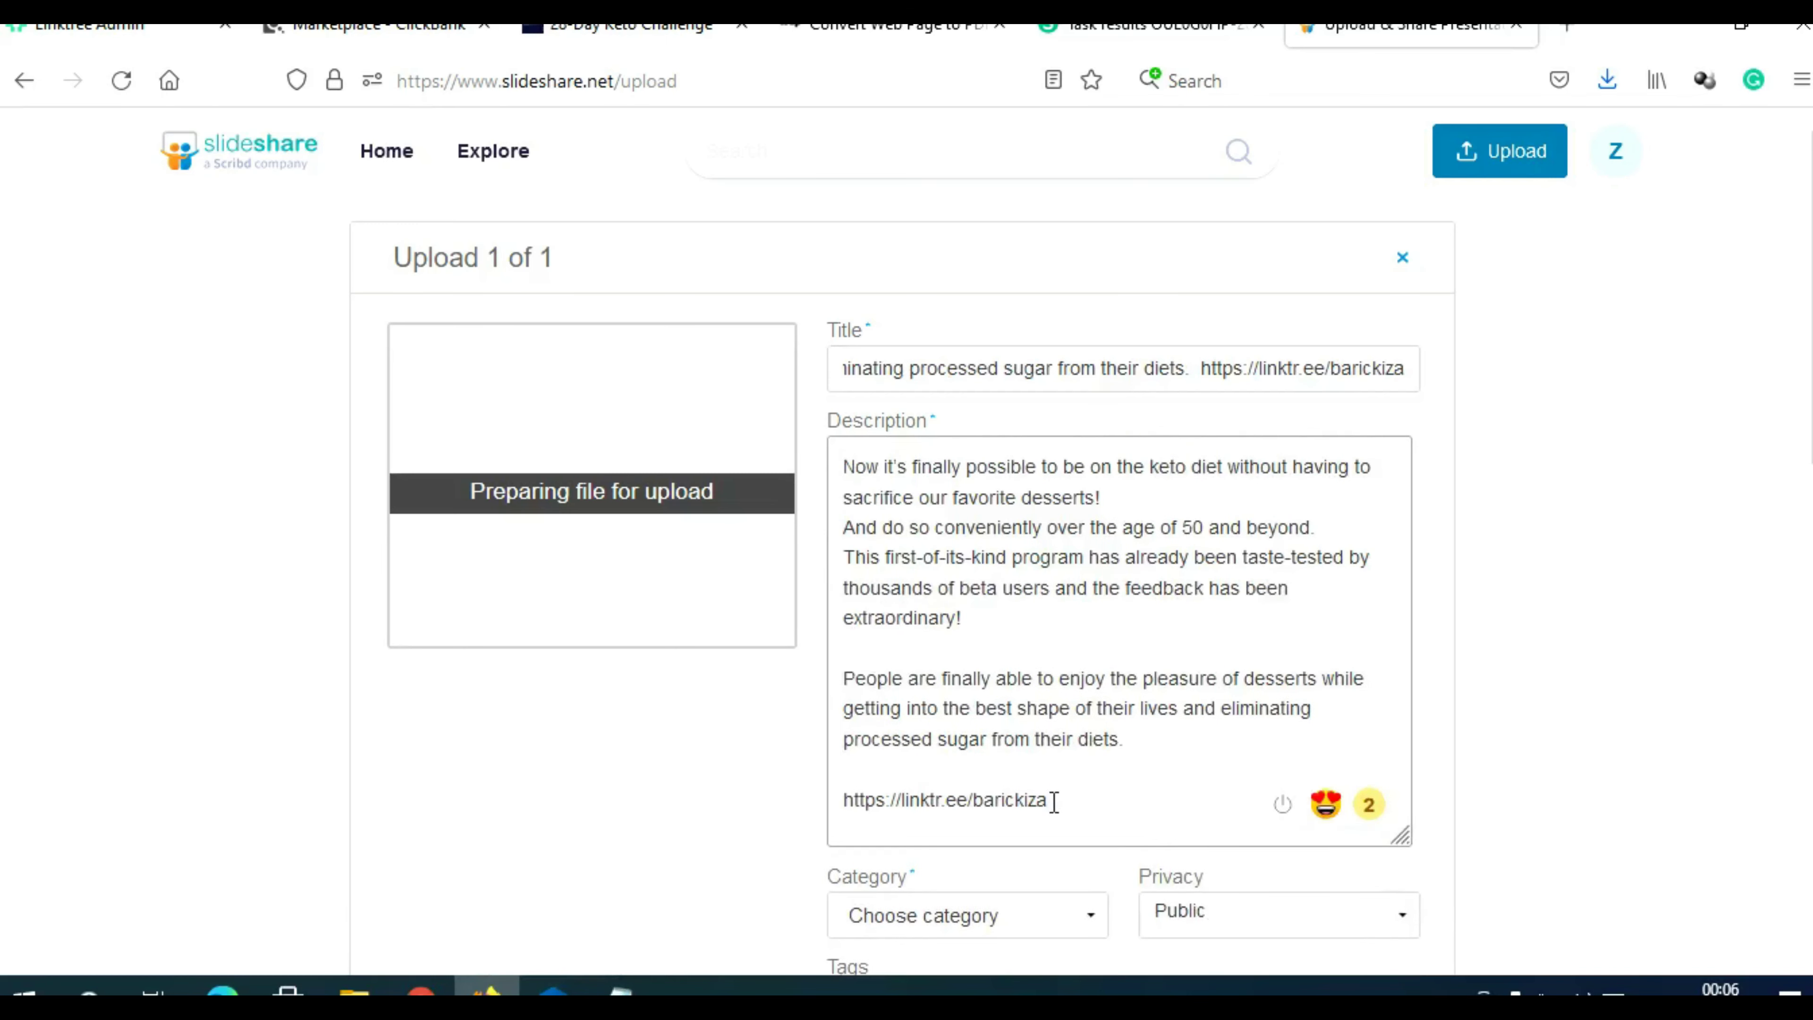
left_click_drag(1054, 801, 843, 821)
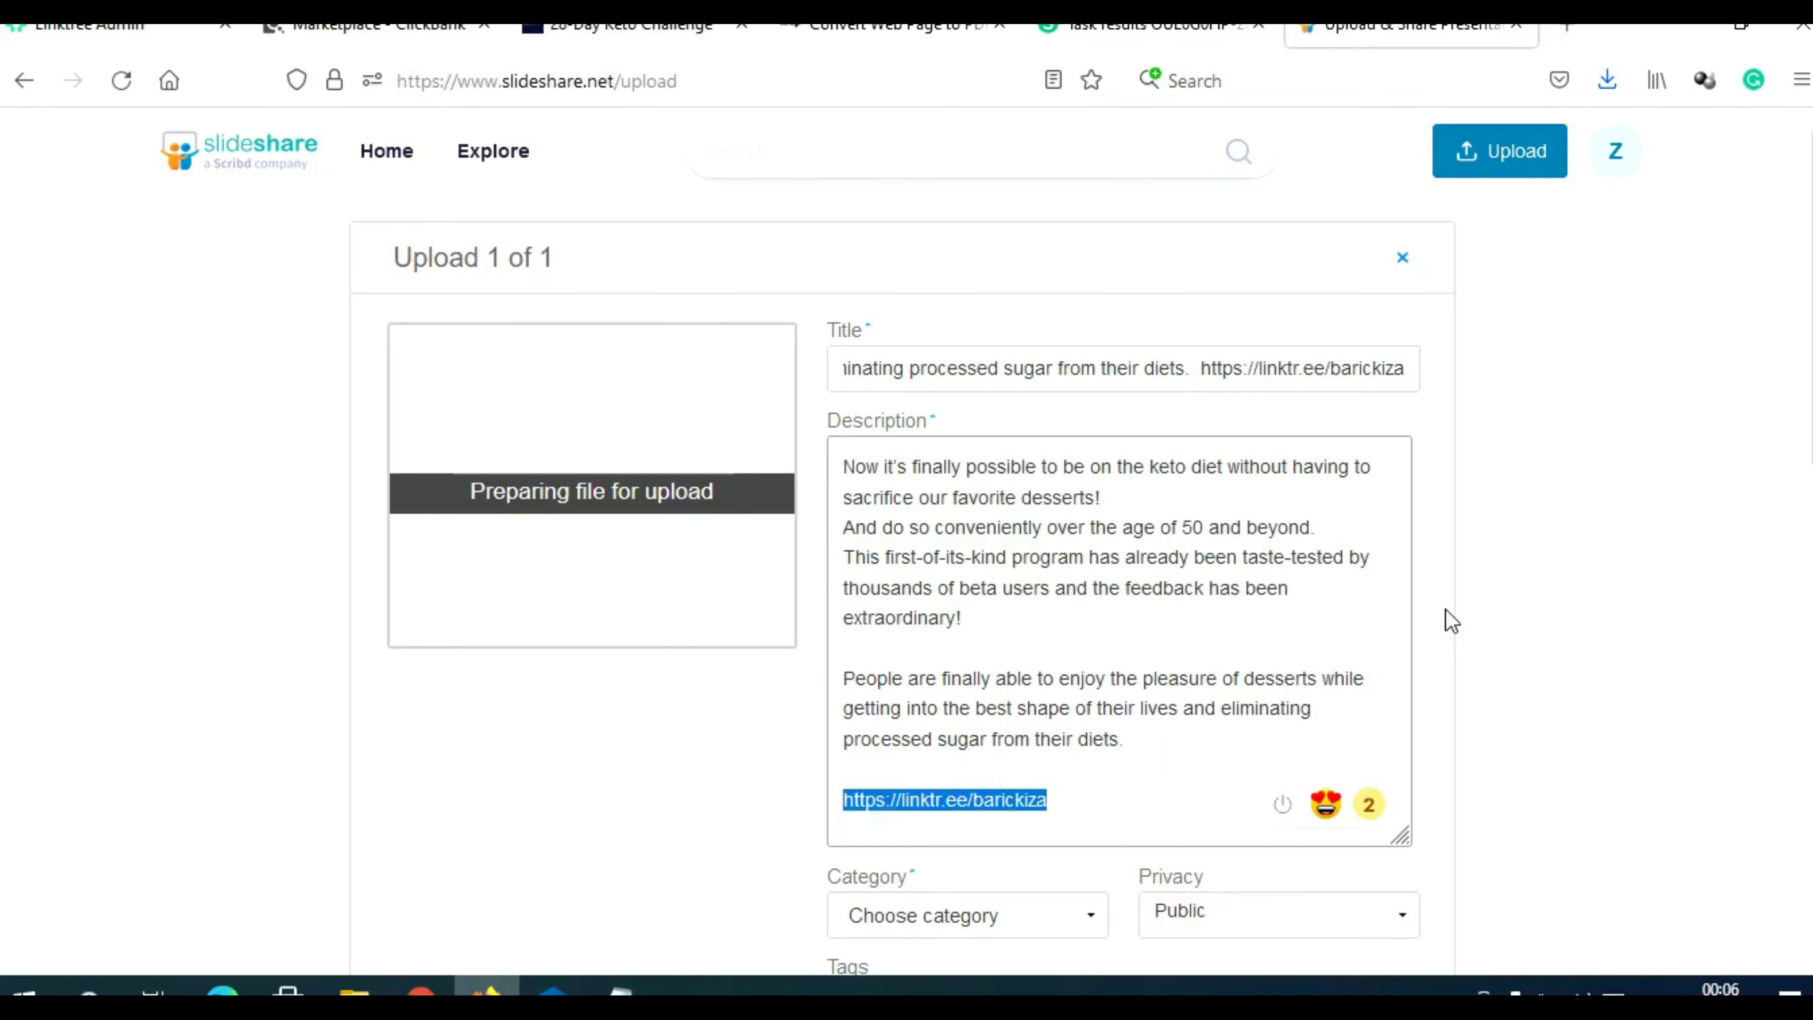
scroll(1445, 609, "down", 7)
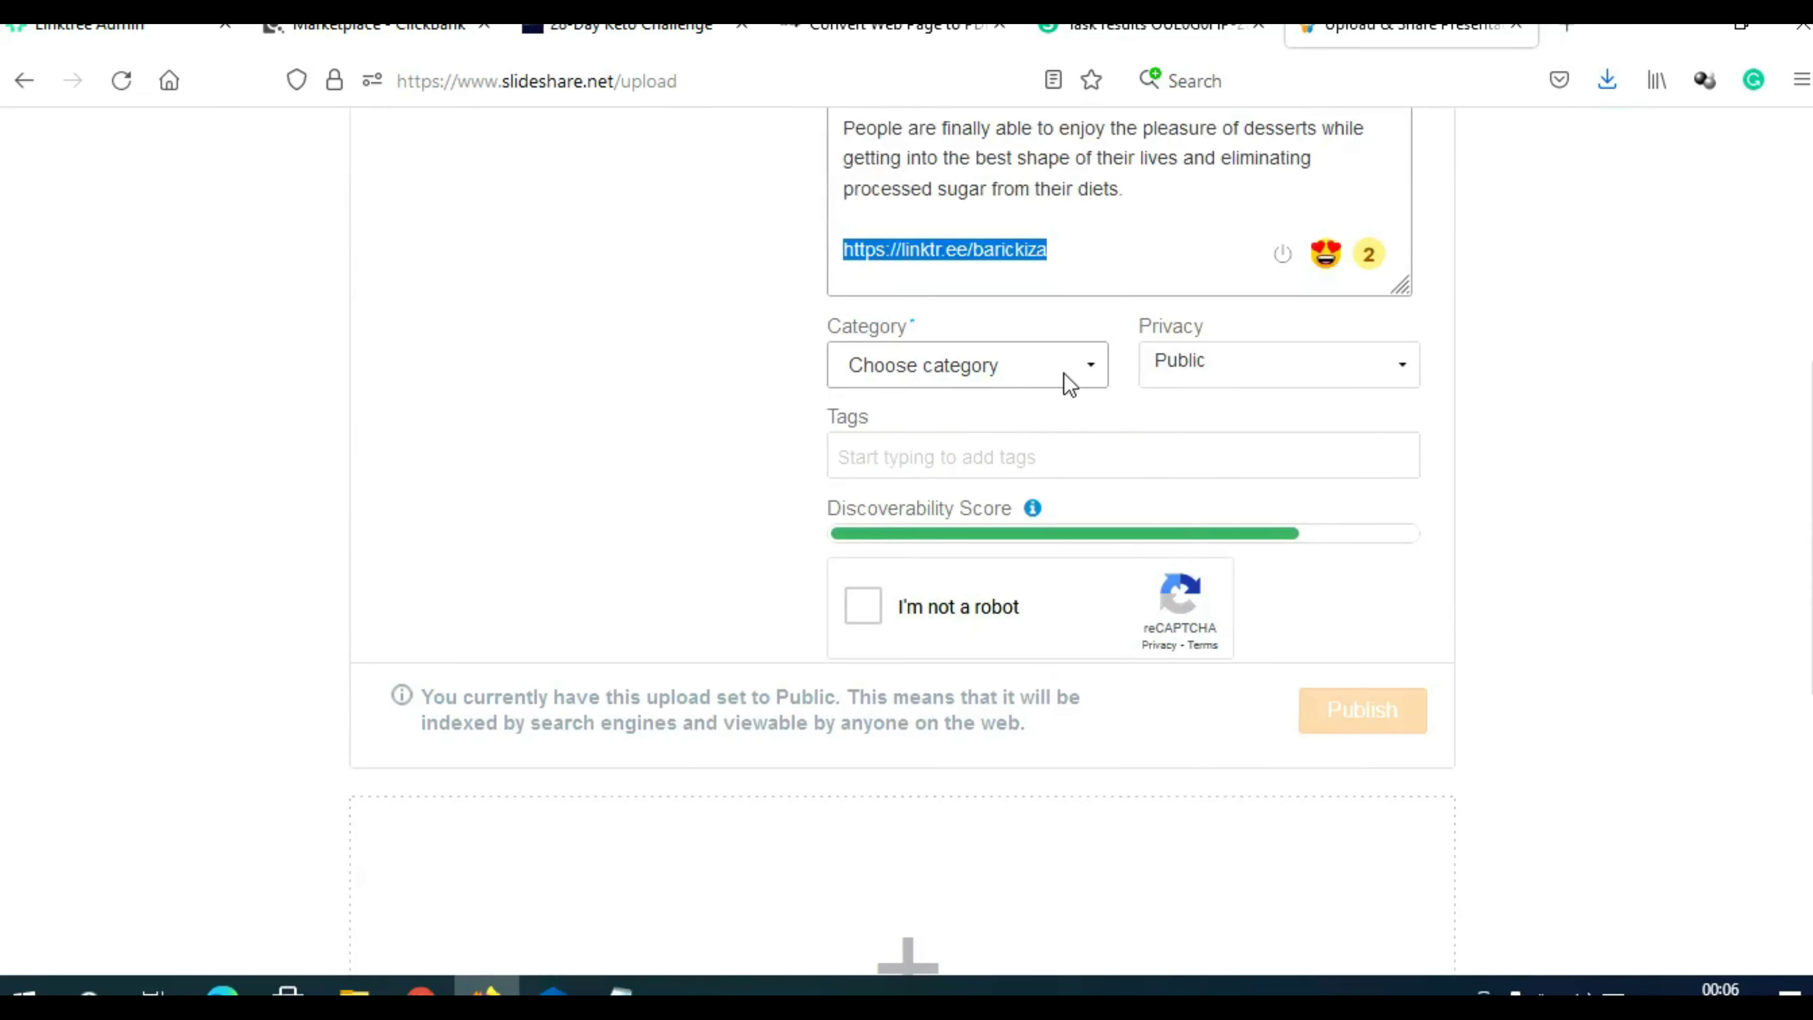
Set the upload's category to Health & Medicine
left_click(1069, 383)
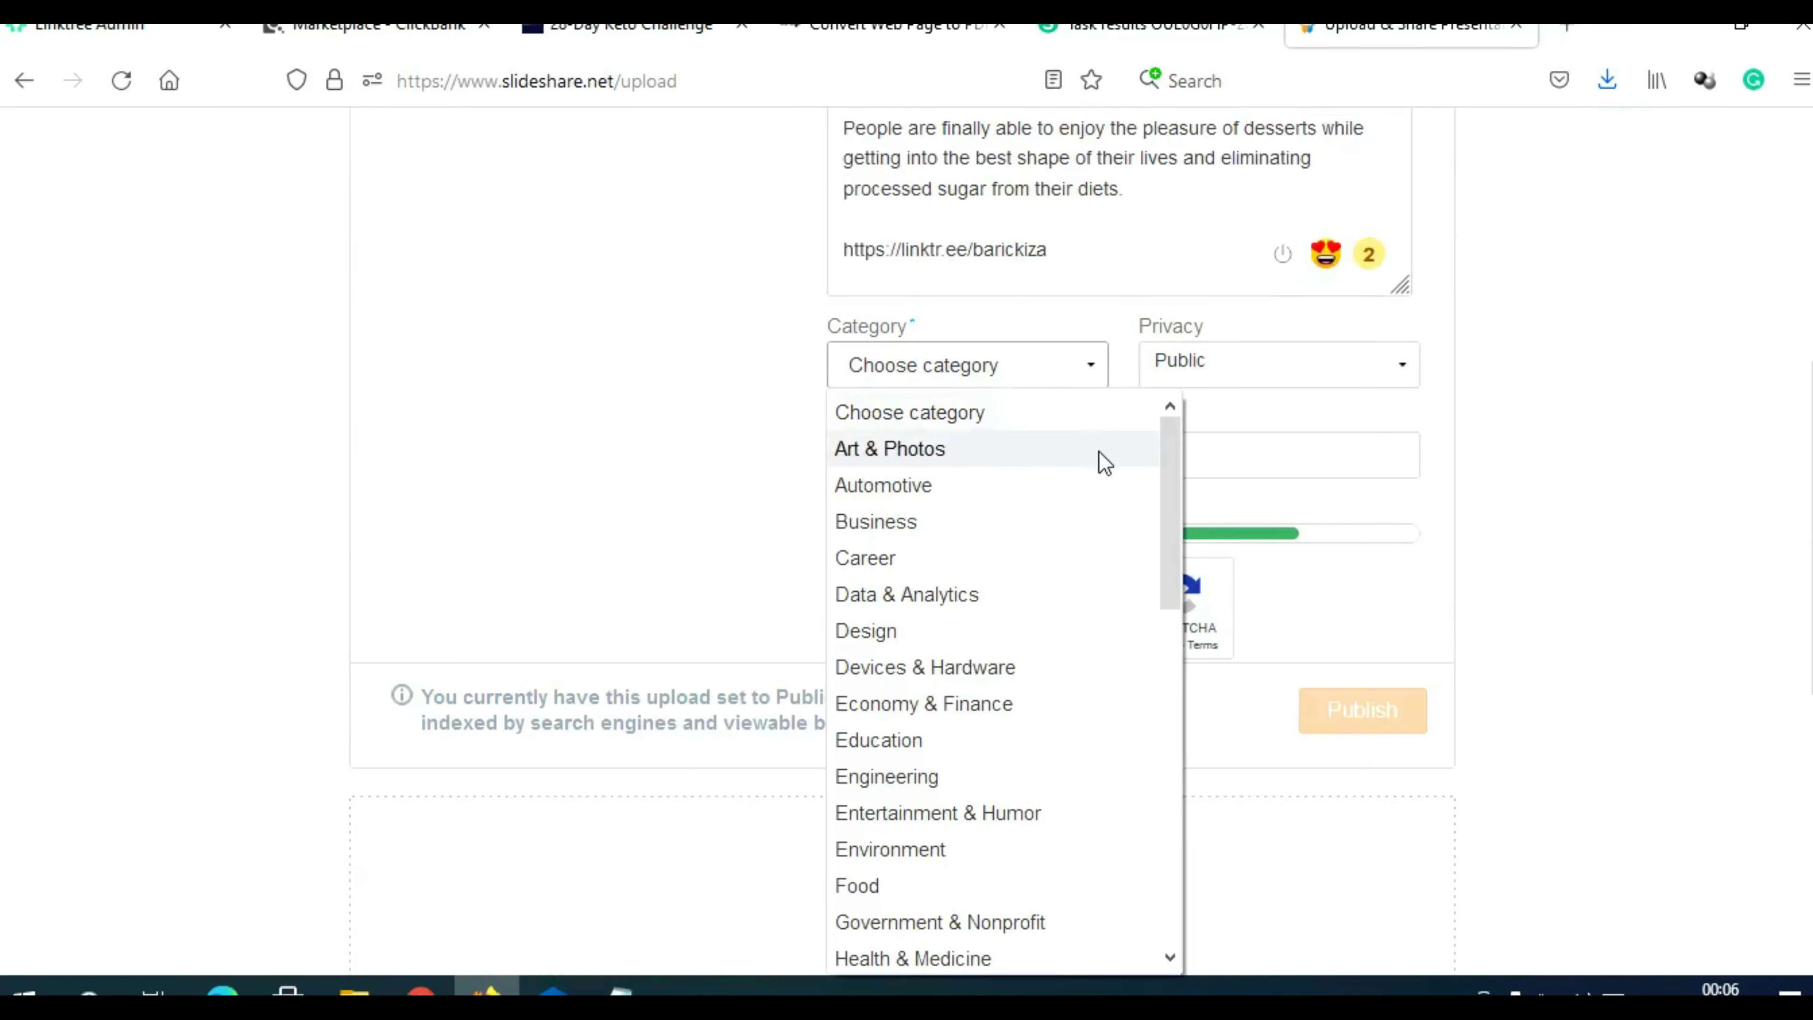
left_click_drag(1171, 507, 1154, 661)
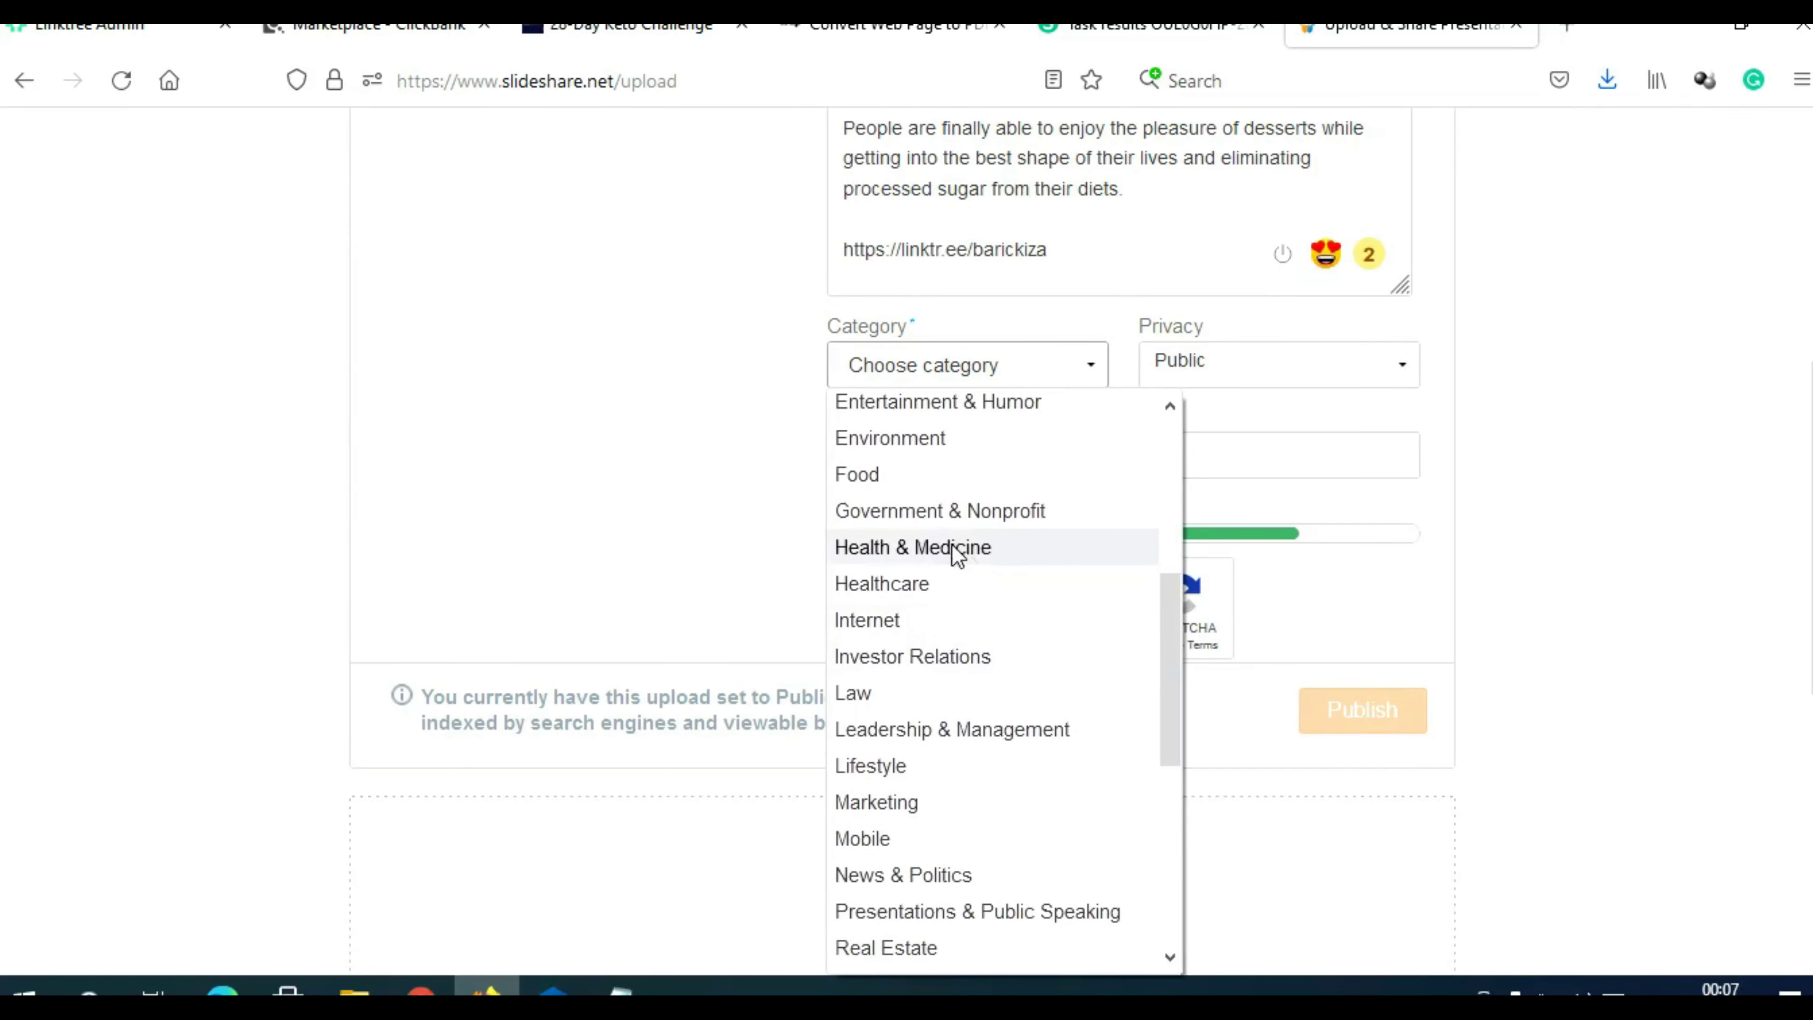
left_click(953, 547)
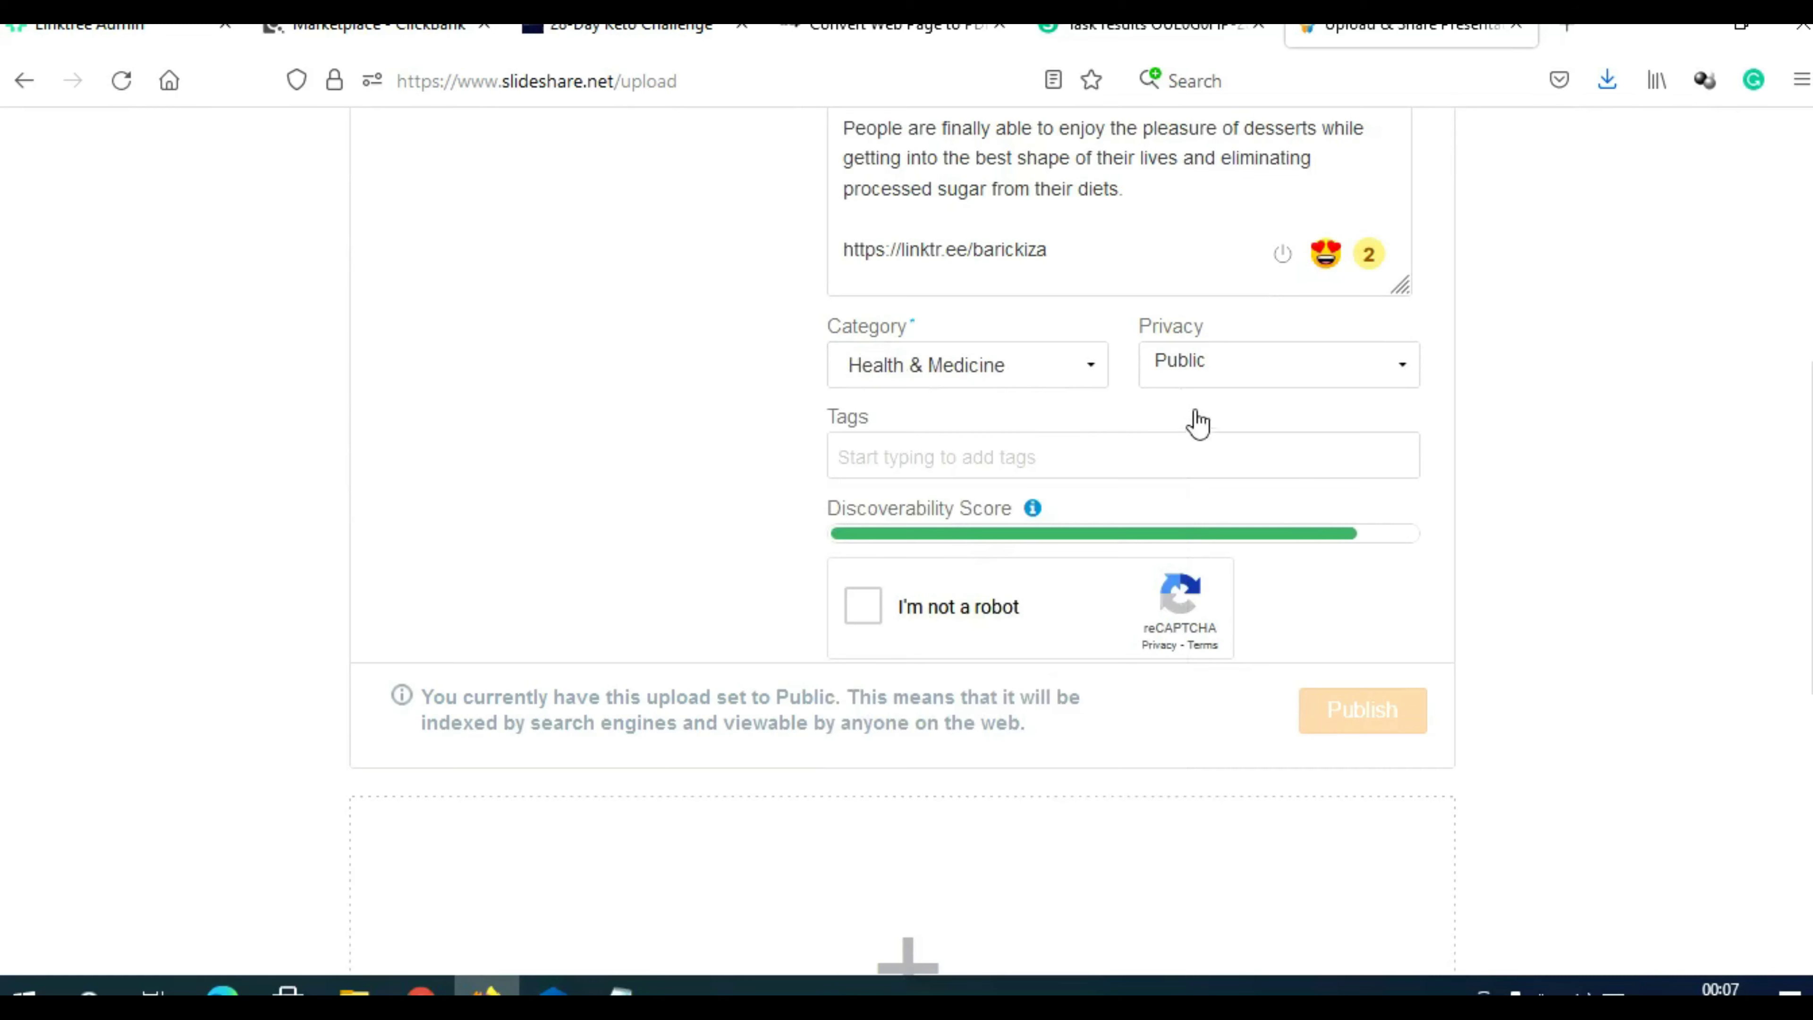
Add the tags keto and keto diet and tick I'm not a robot
left_click(966, 456)
type("ke")
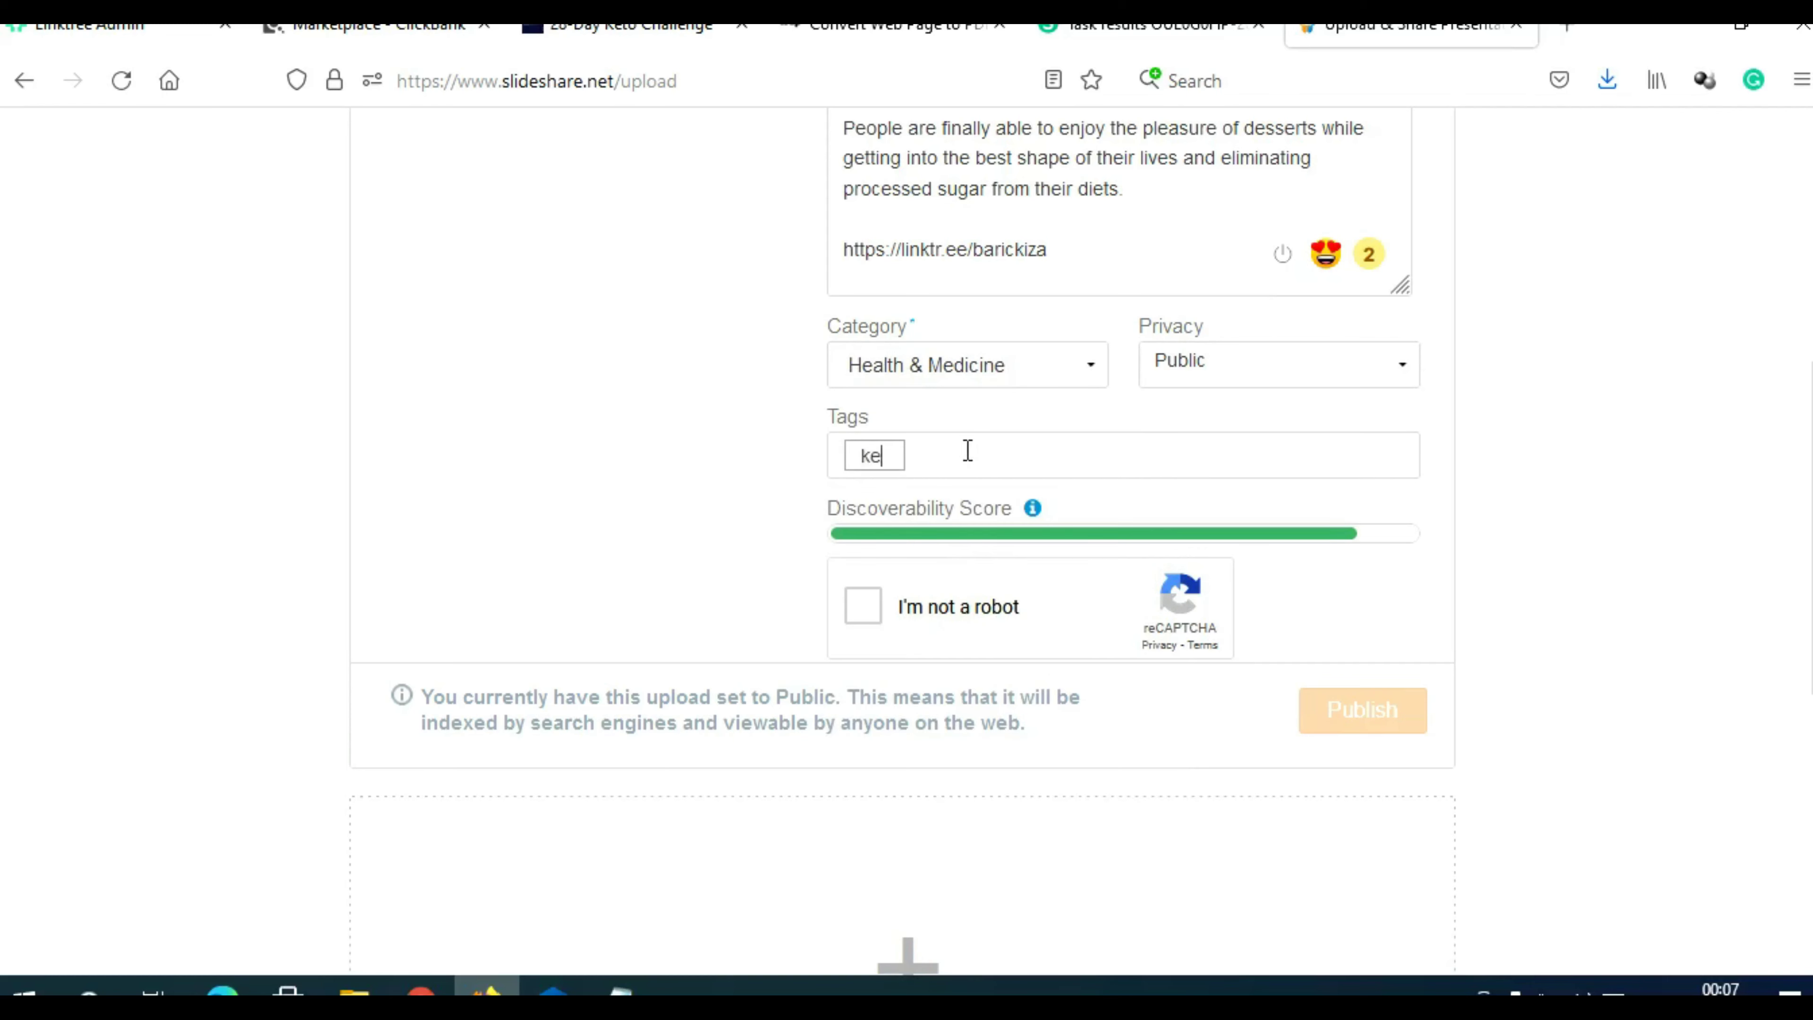
type("to di")
type("eto")
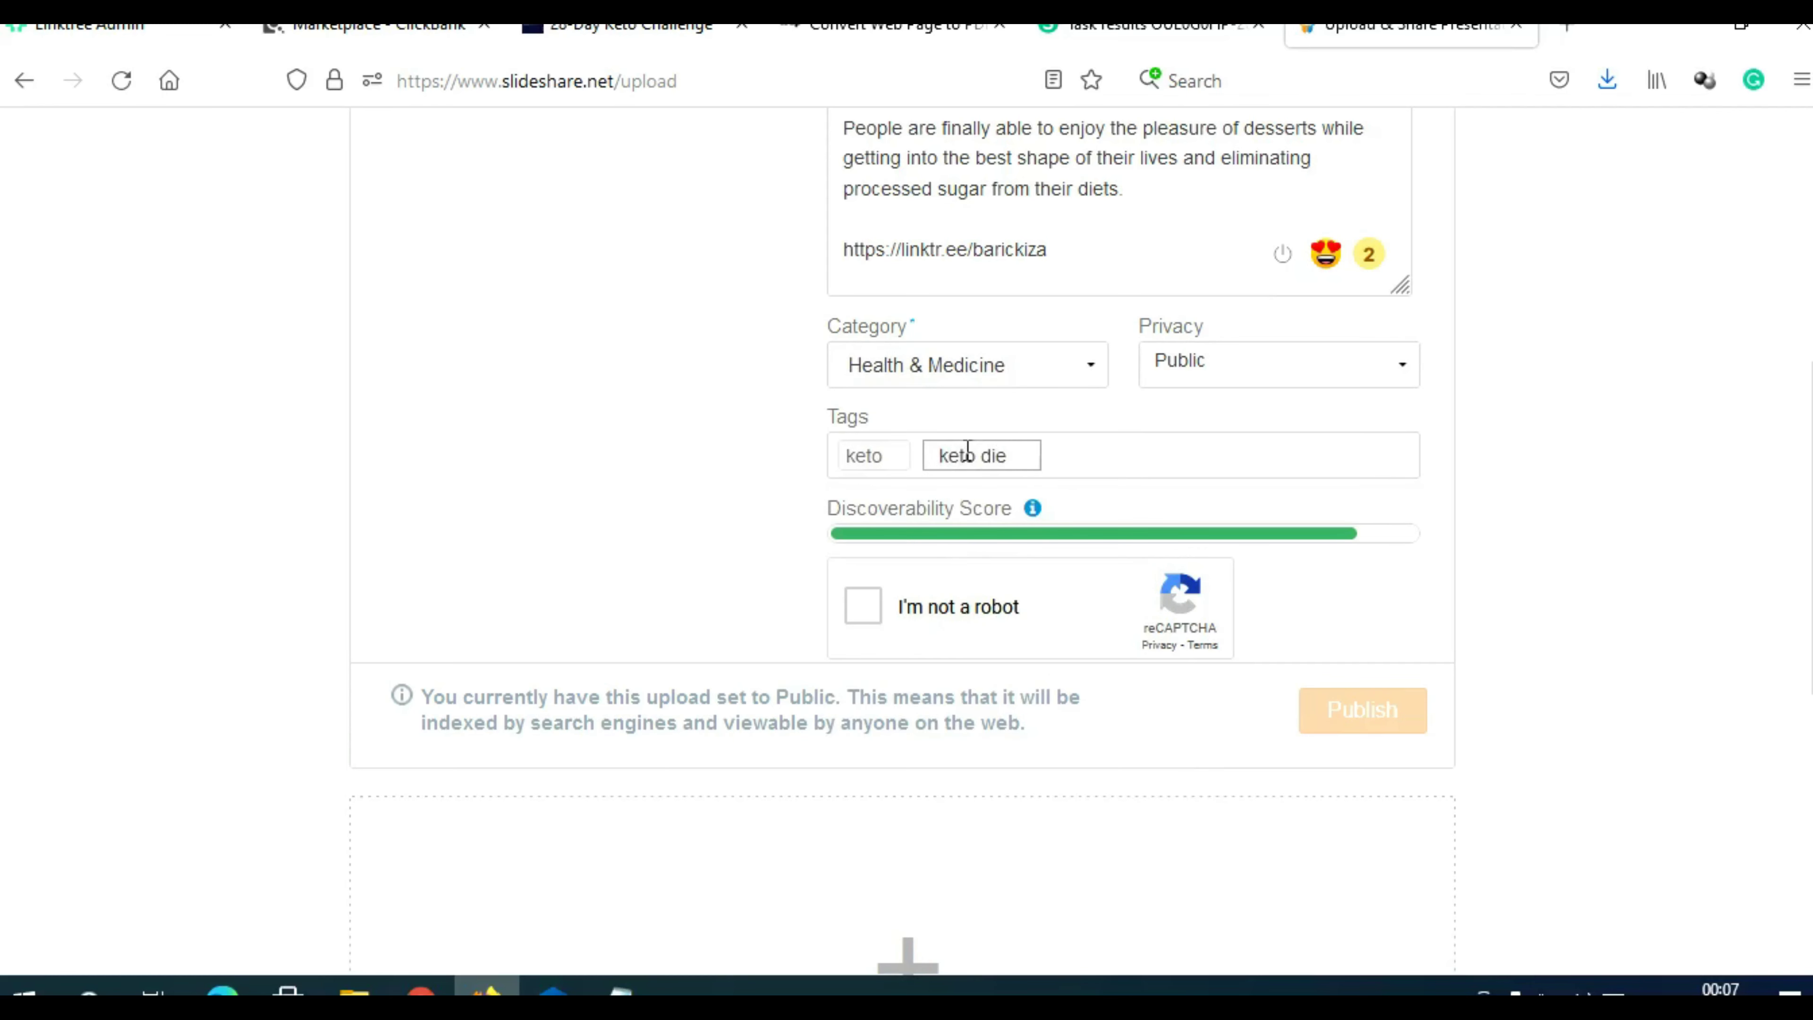
key("Return")
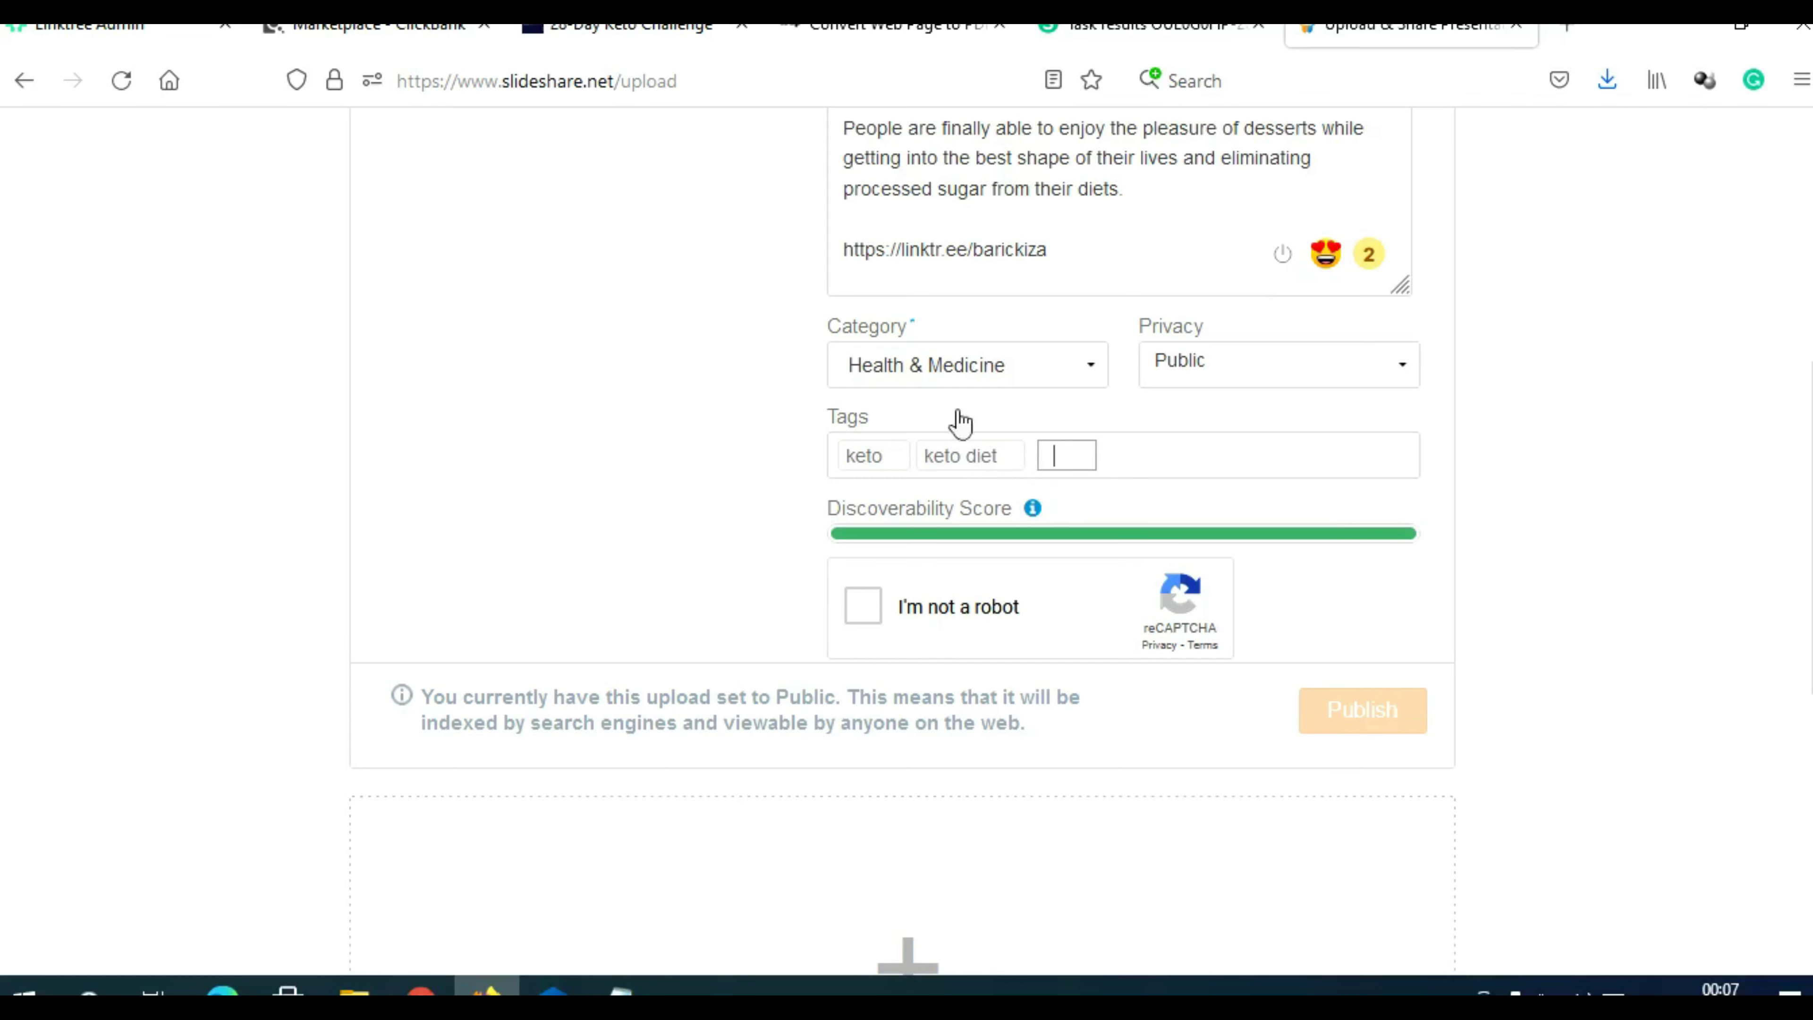
left_click(868, 609)
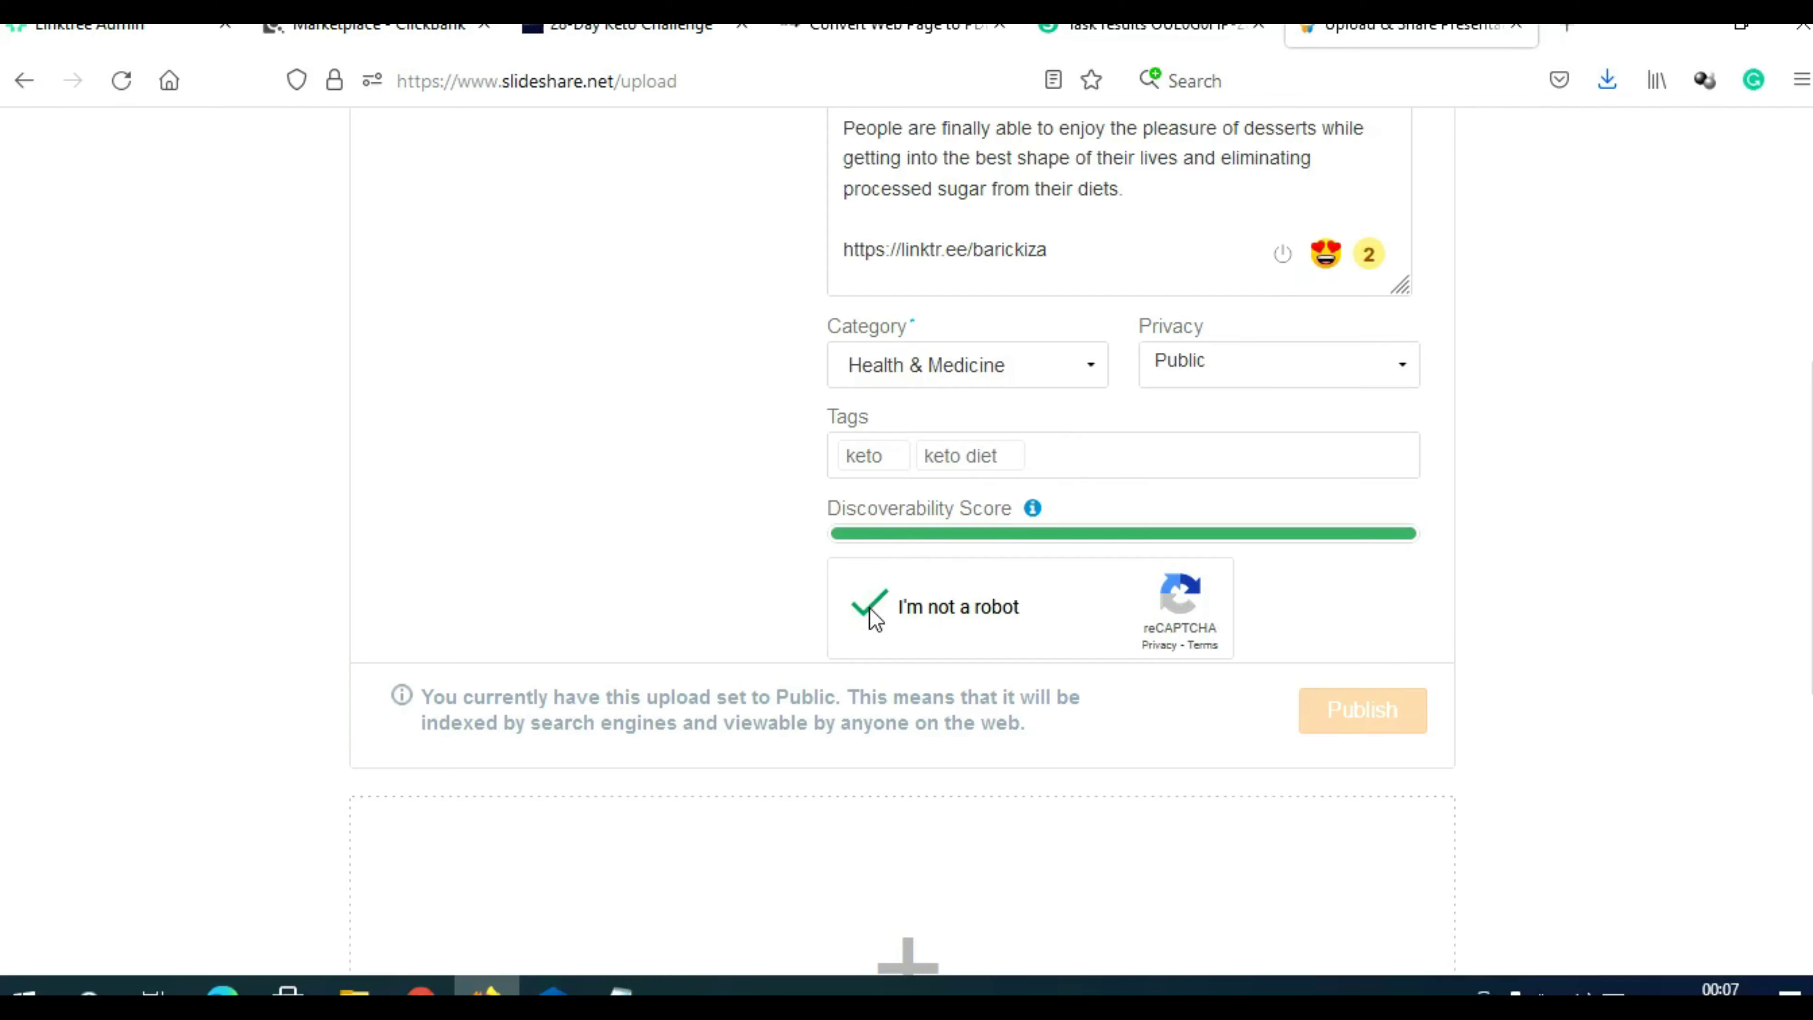
scroll(1556, 665, "up", 5)
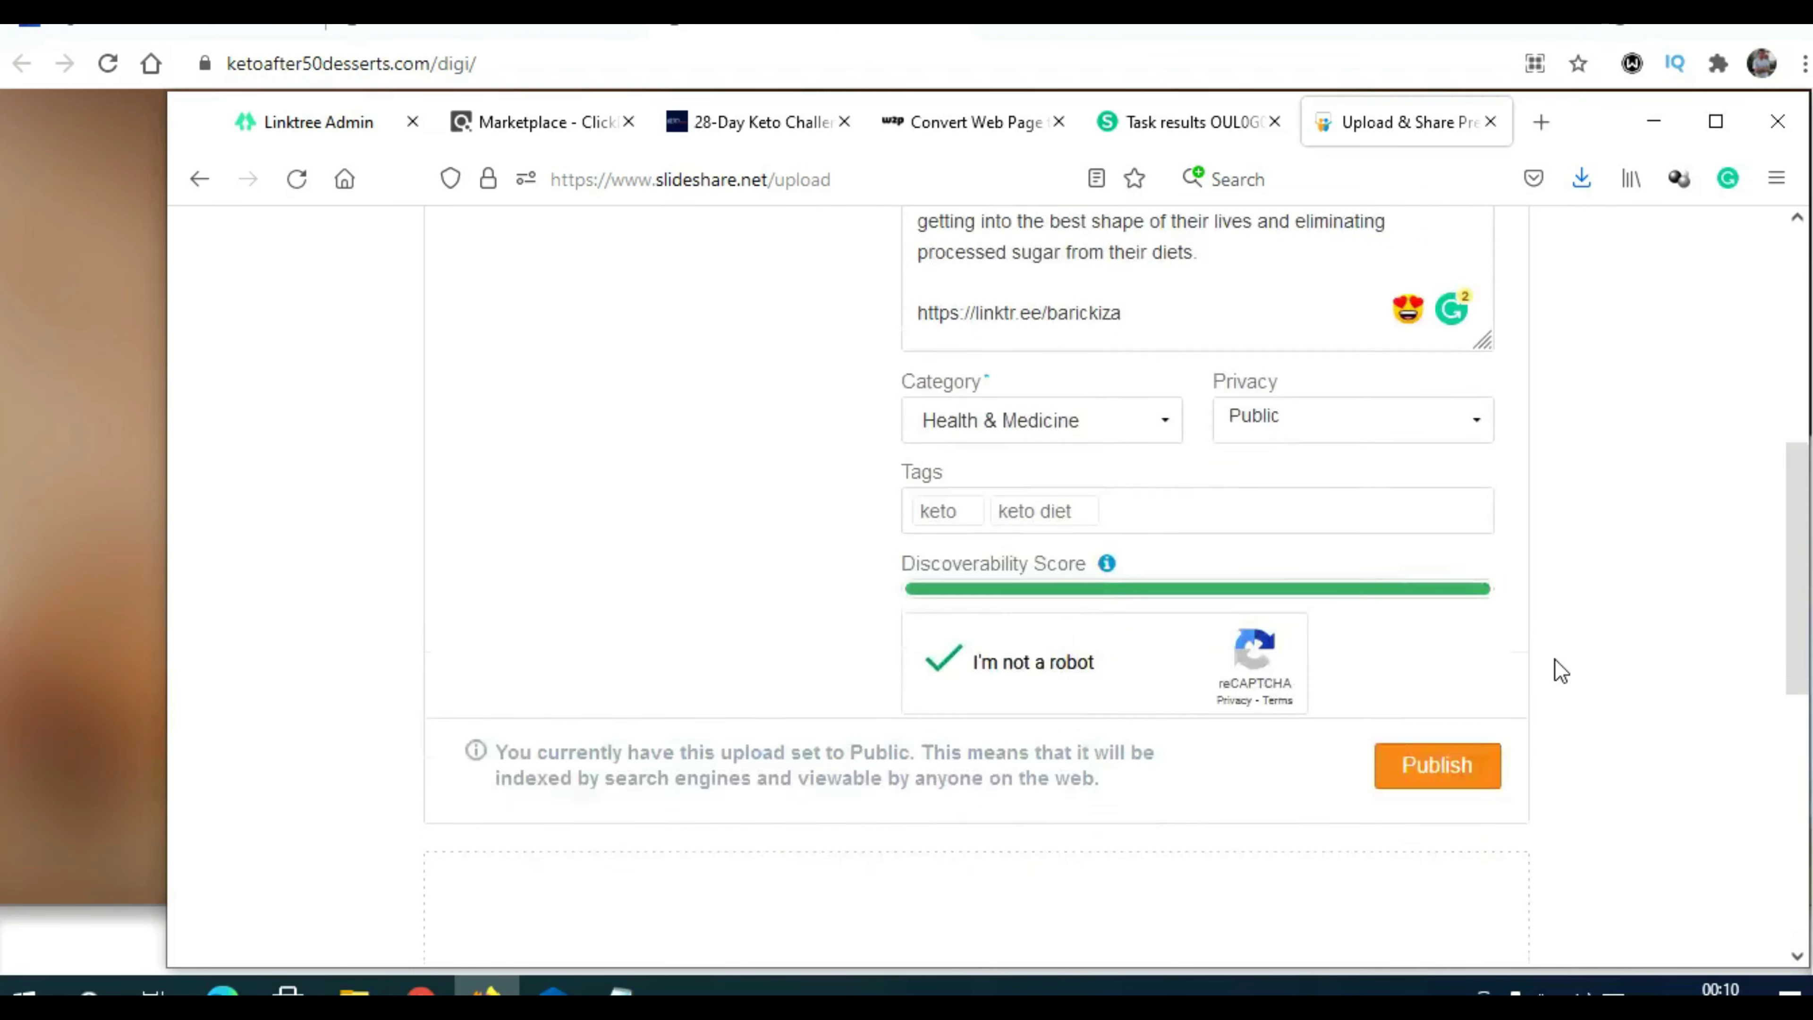
Tick the expired reCAPTCHA 'I'm not a robot' checkbox again
scroll(1560, 668, "up", 4)
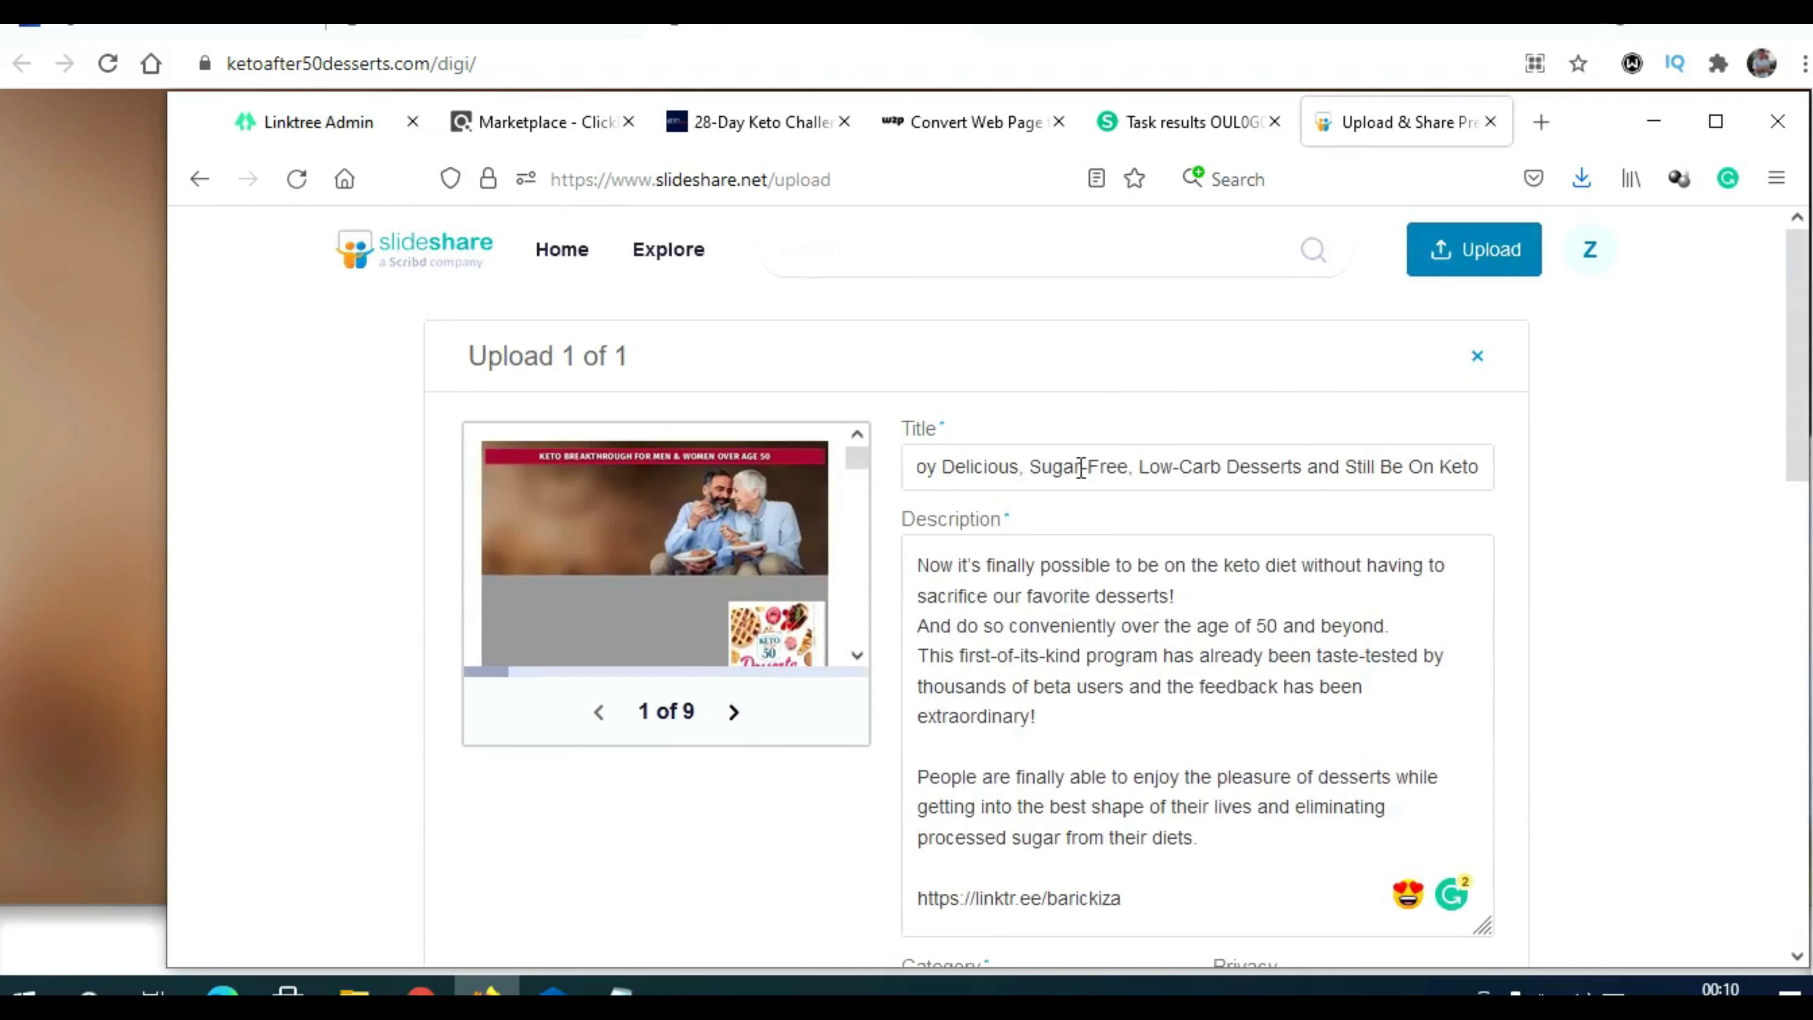
scroll(1163, 539, "down", 2)
scroll(1163, 500, "down", 5)
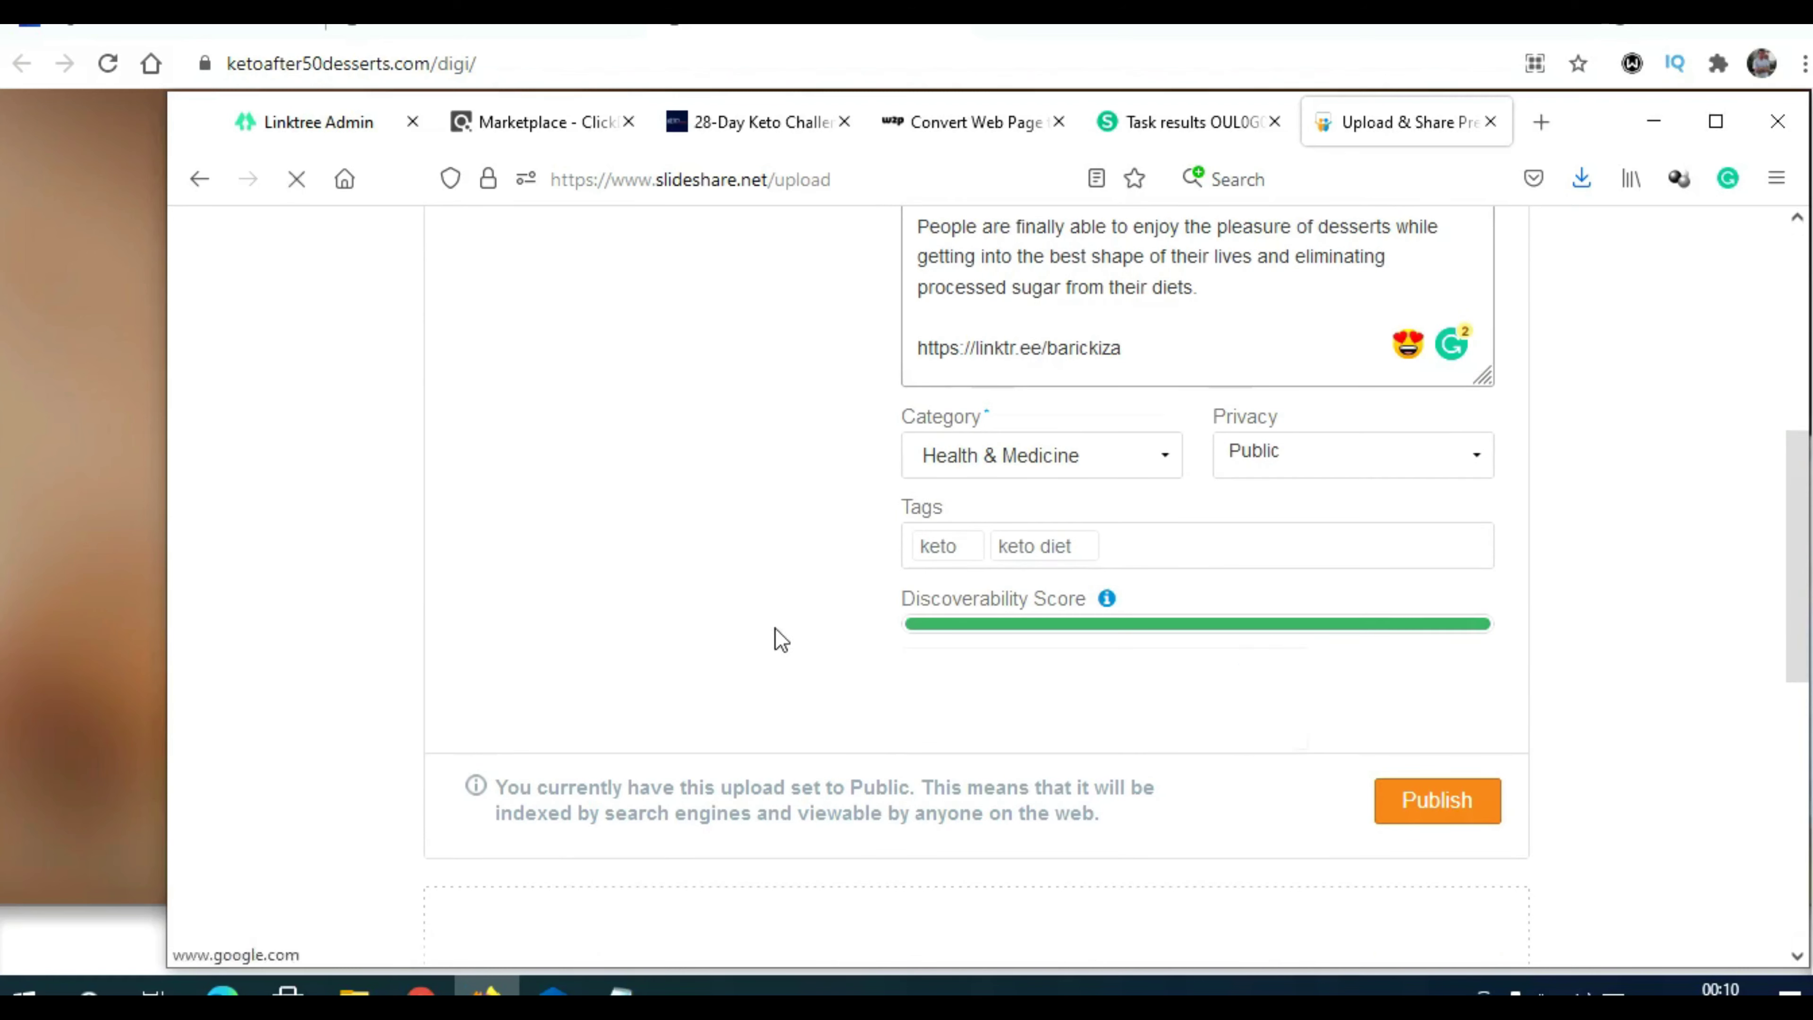
scroll(719, 607, "down", 3)
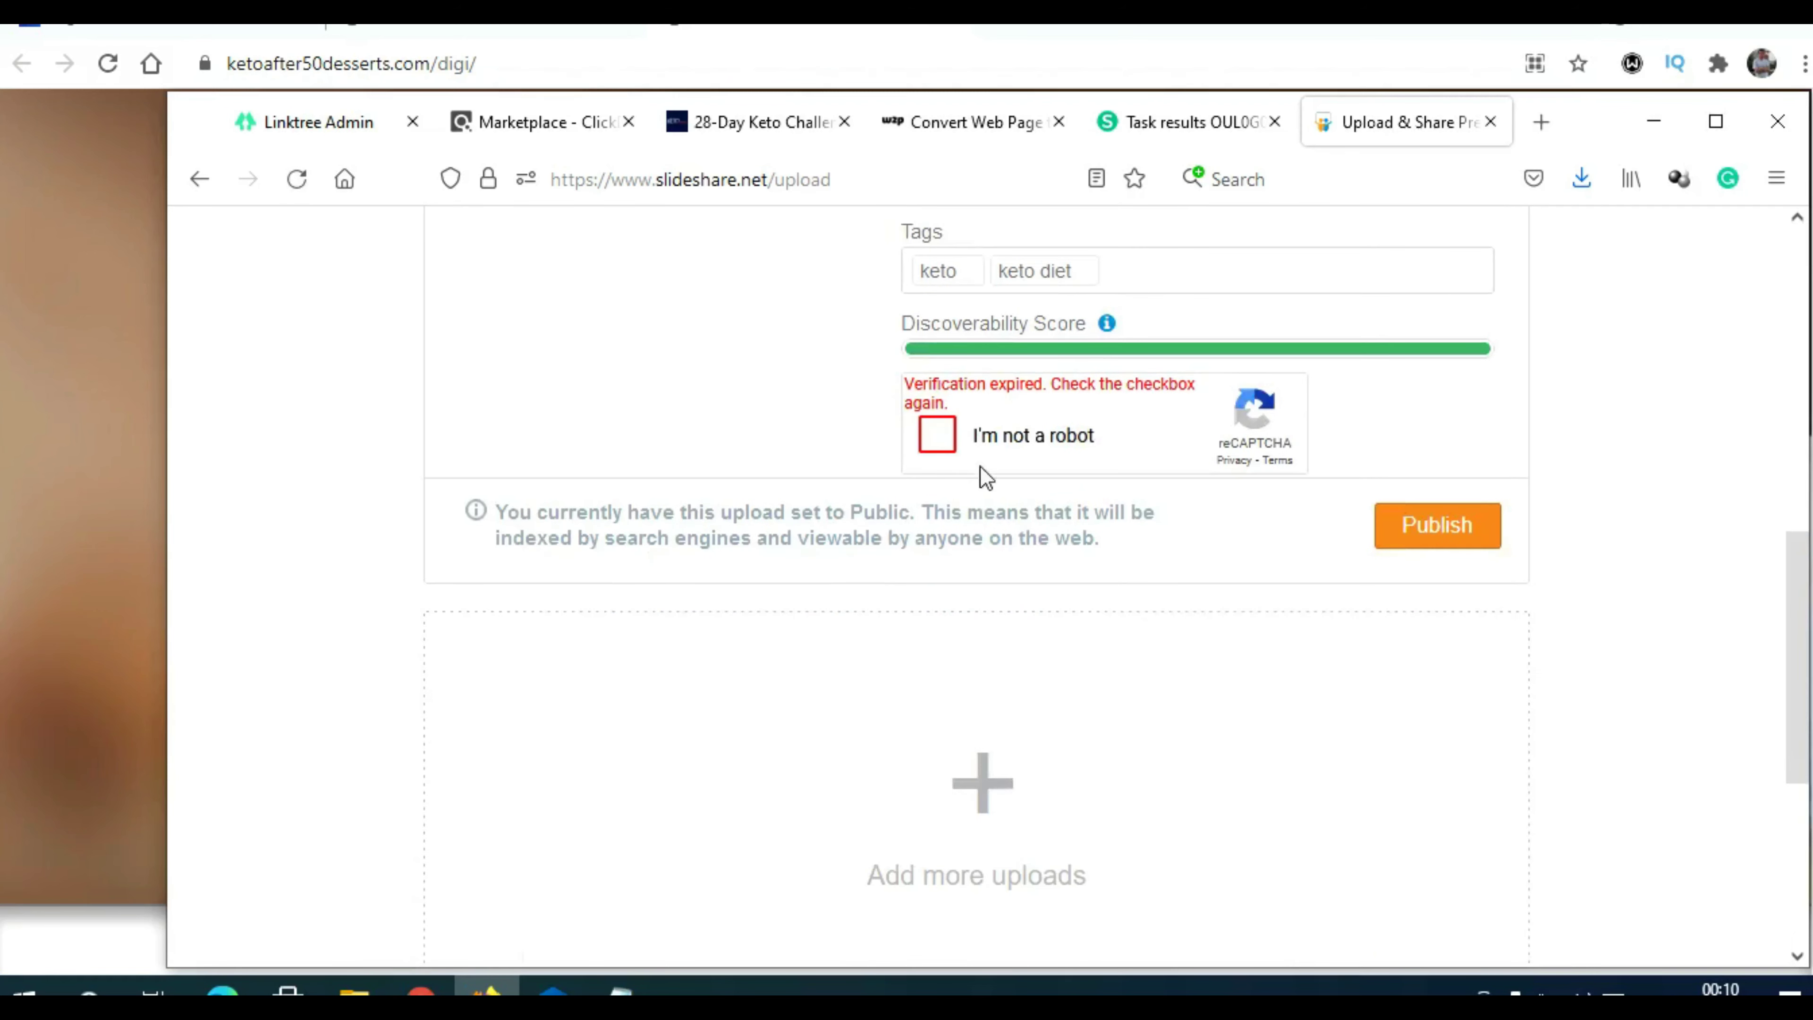
left_click(937, 435)
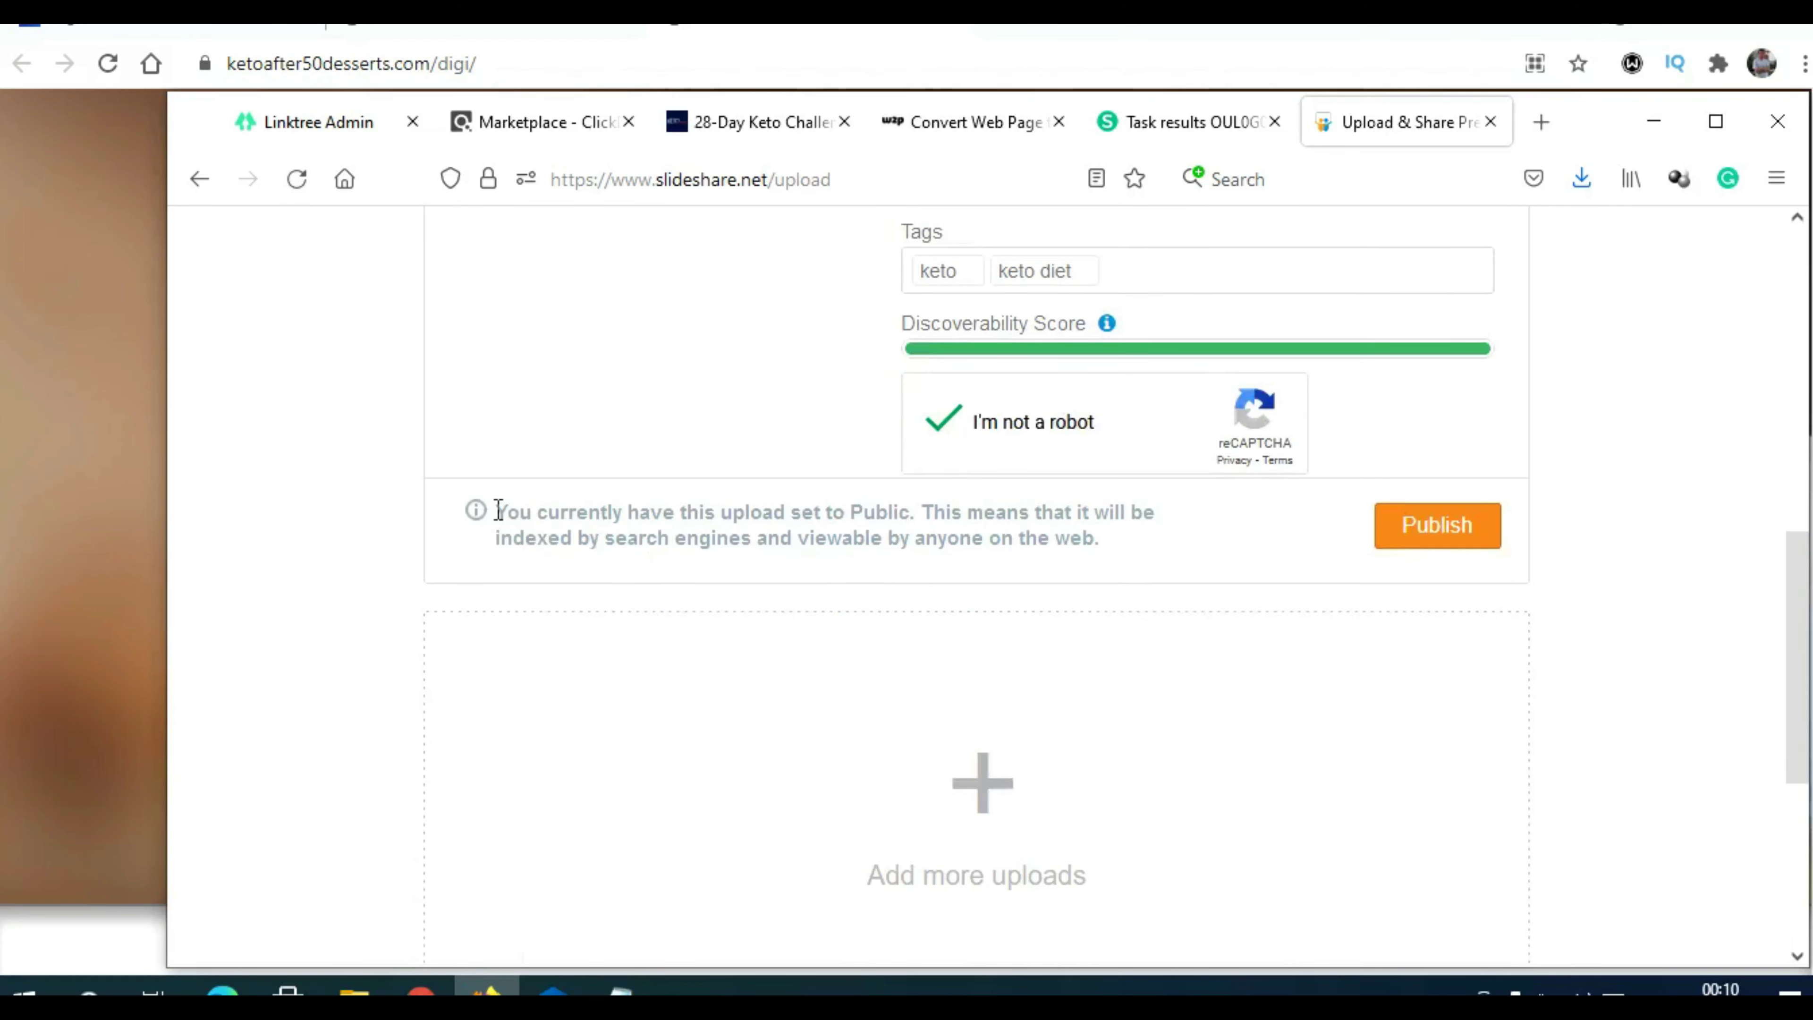
Read the public upload notice and publish the keto desserts upload
left_click_drag(497, 511, 931, 533)
left_click(923, 515)
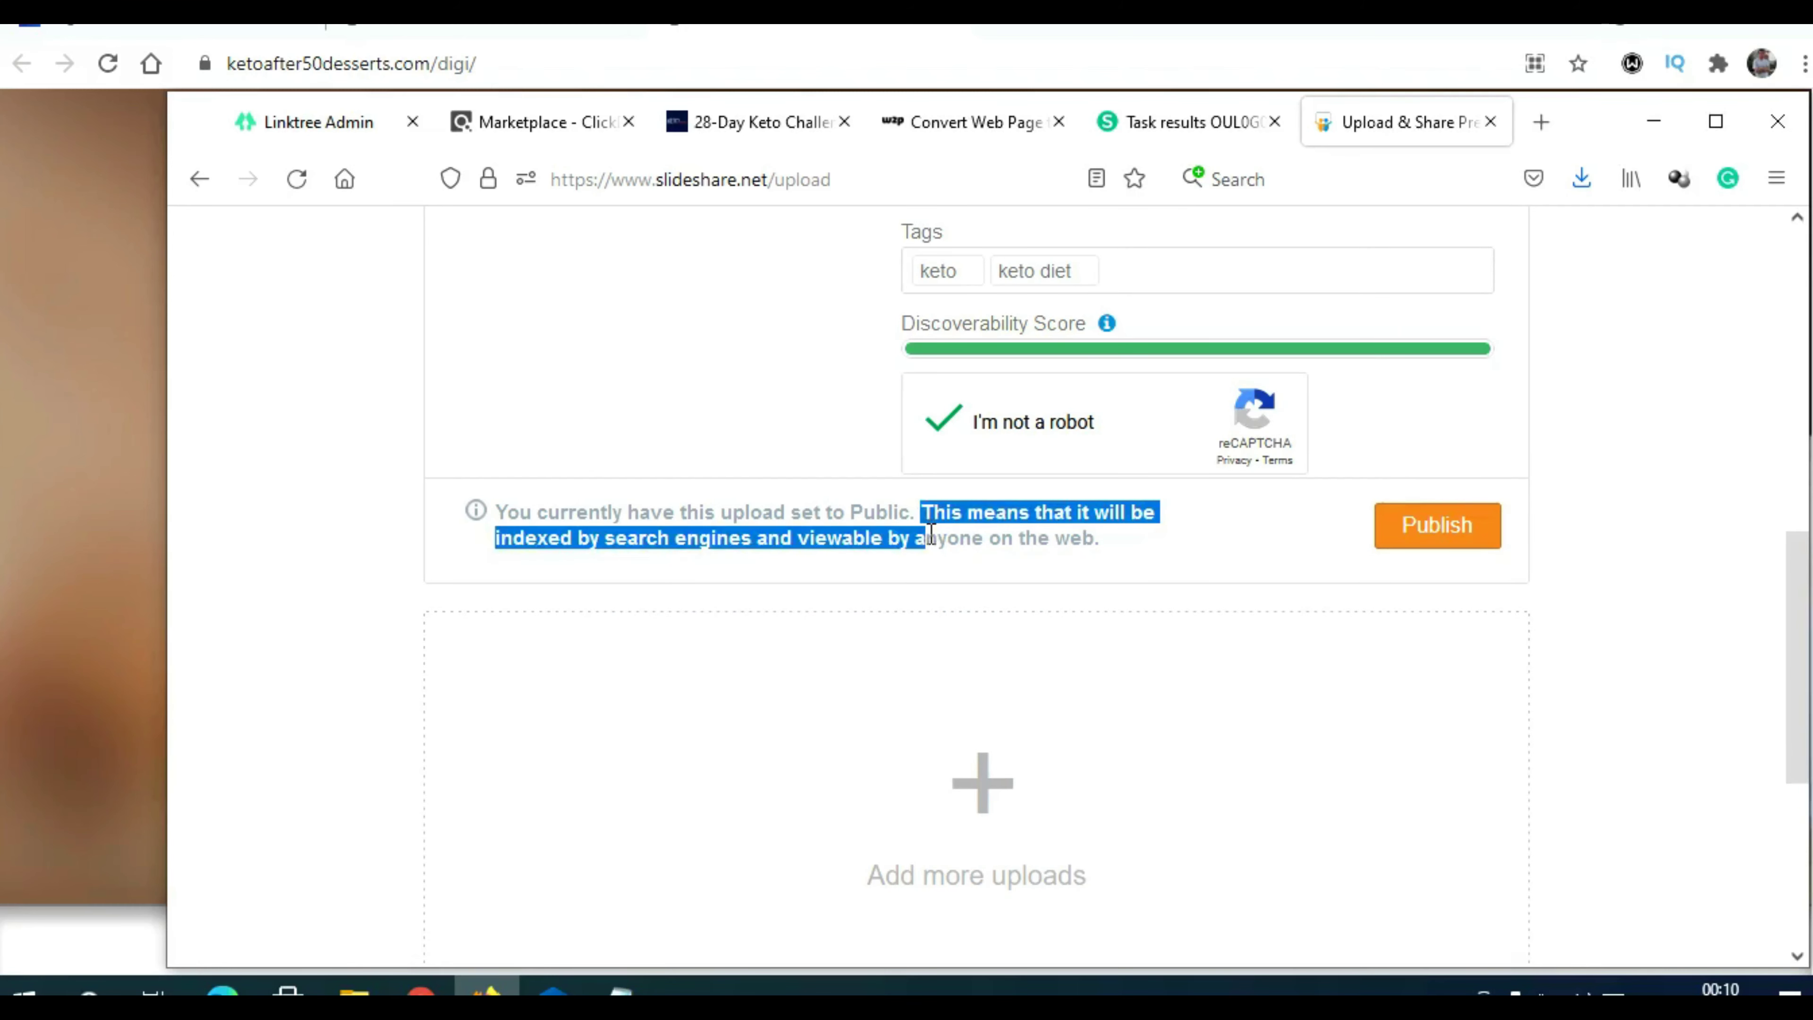
left_click_drag(943, 537, 1110, 556)
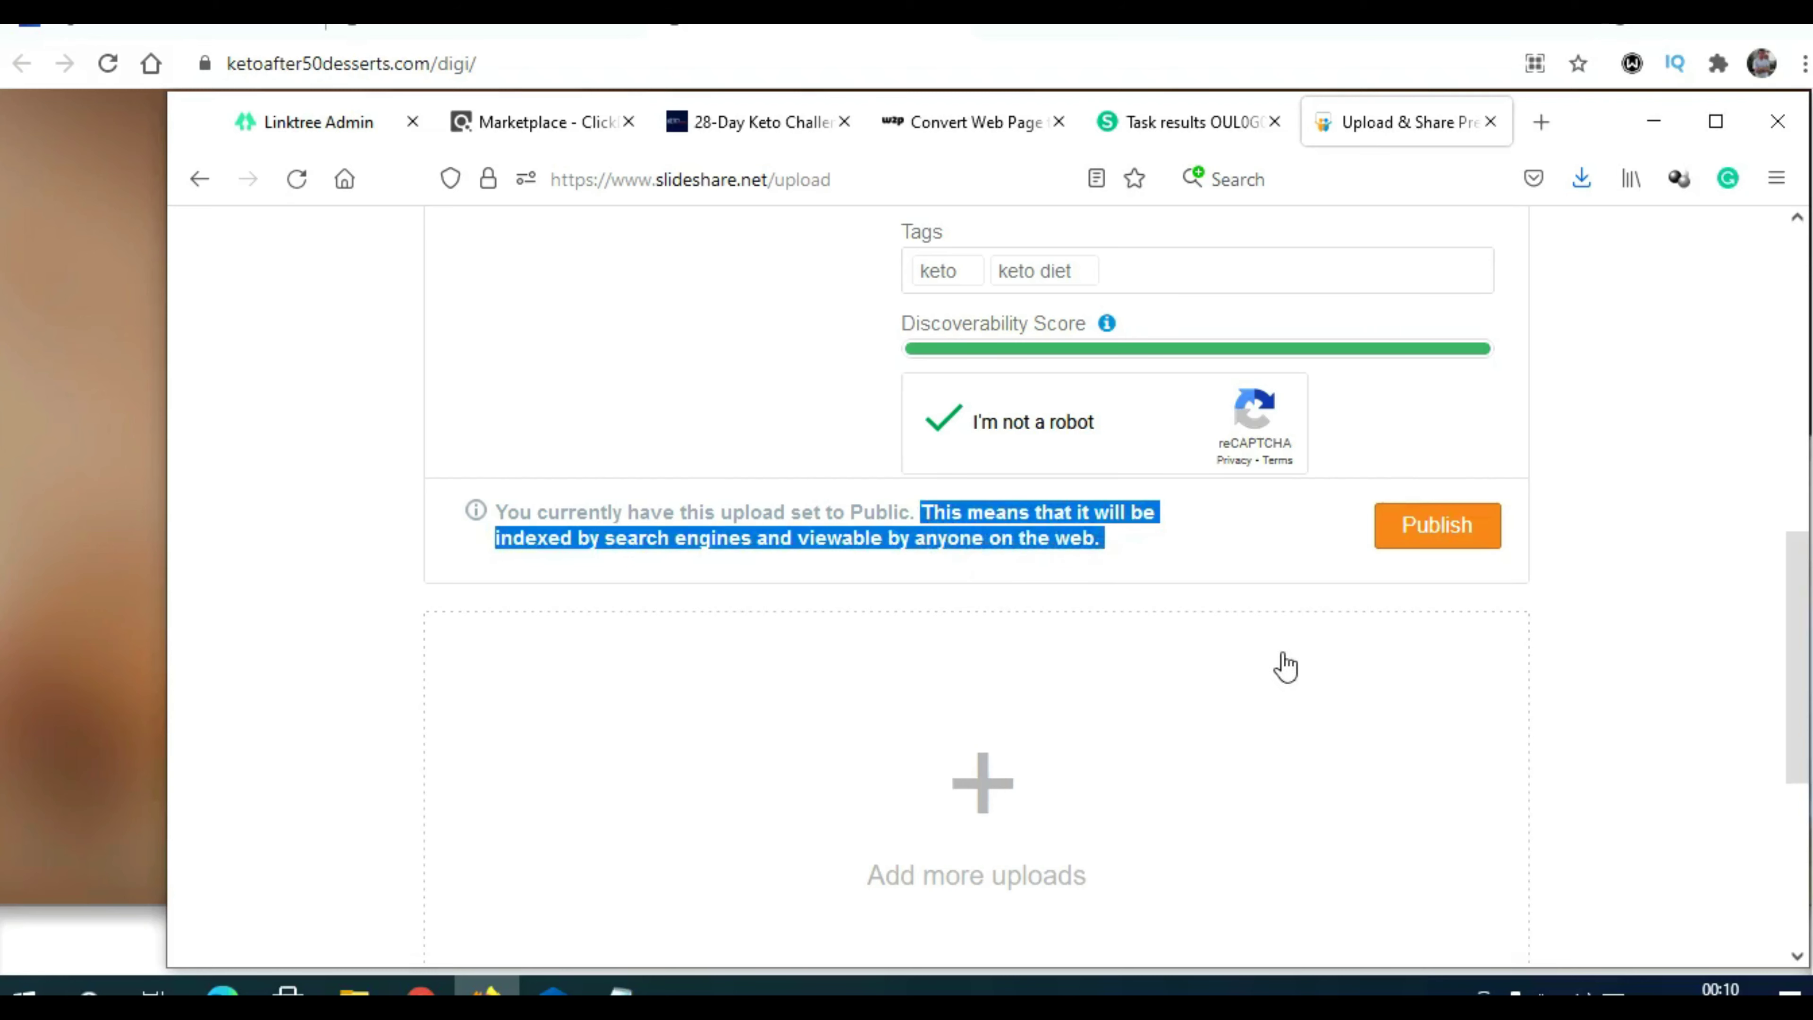
scroll(1642, 614, "up", 5)
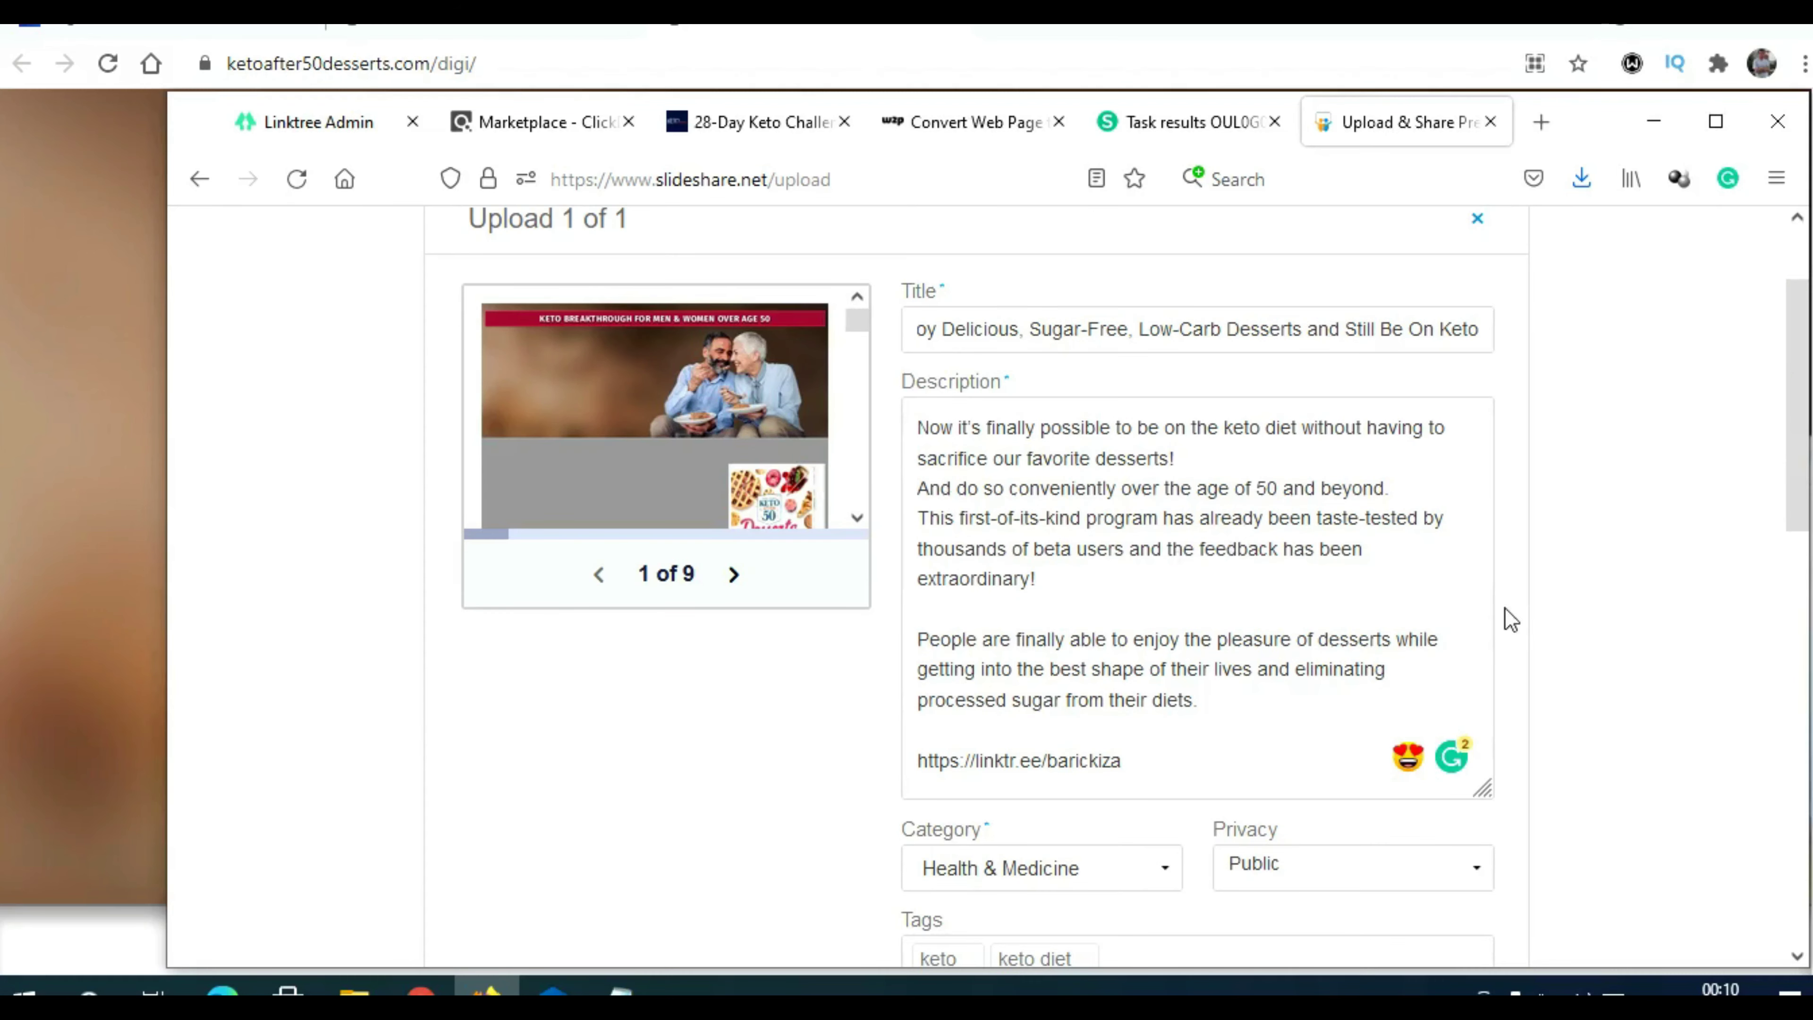
scroll(1538, 635, "down", 3)
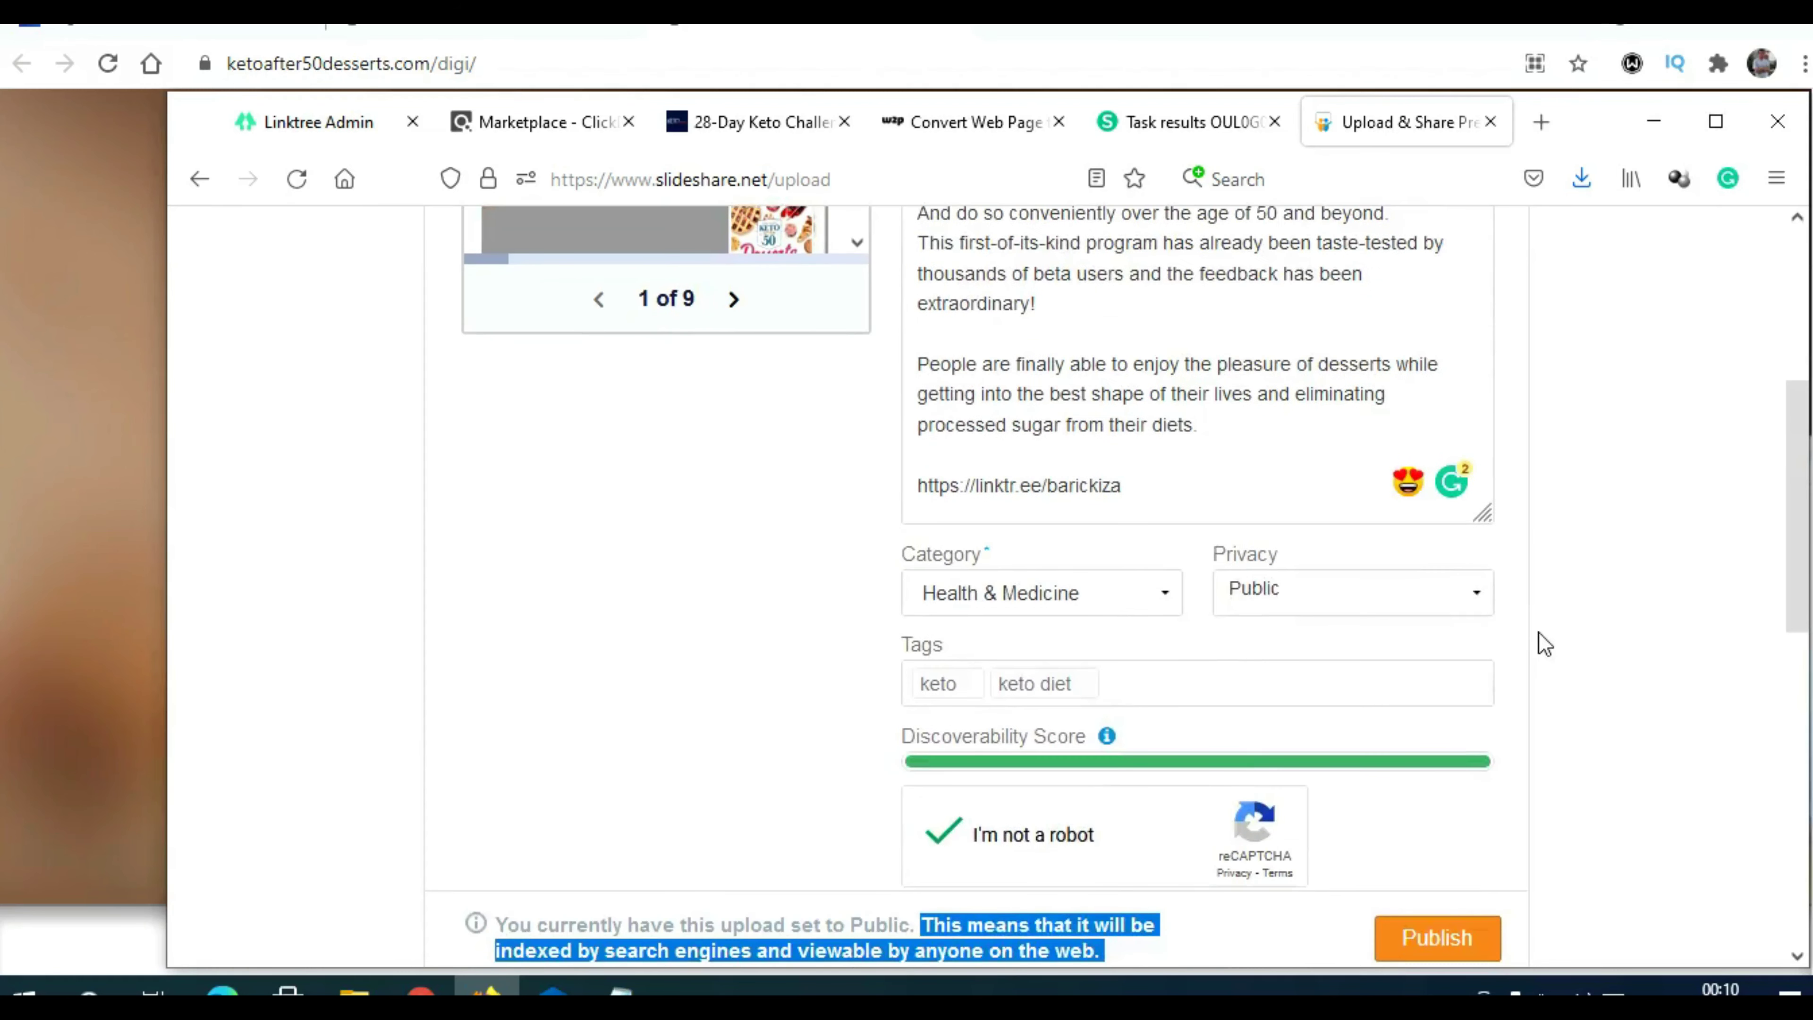
scroll(1545, 643, "down", 3)
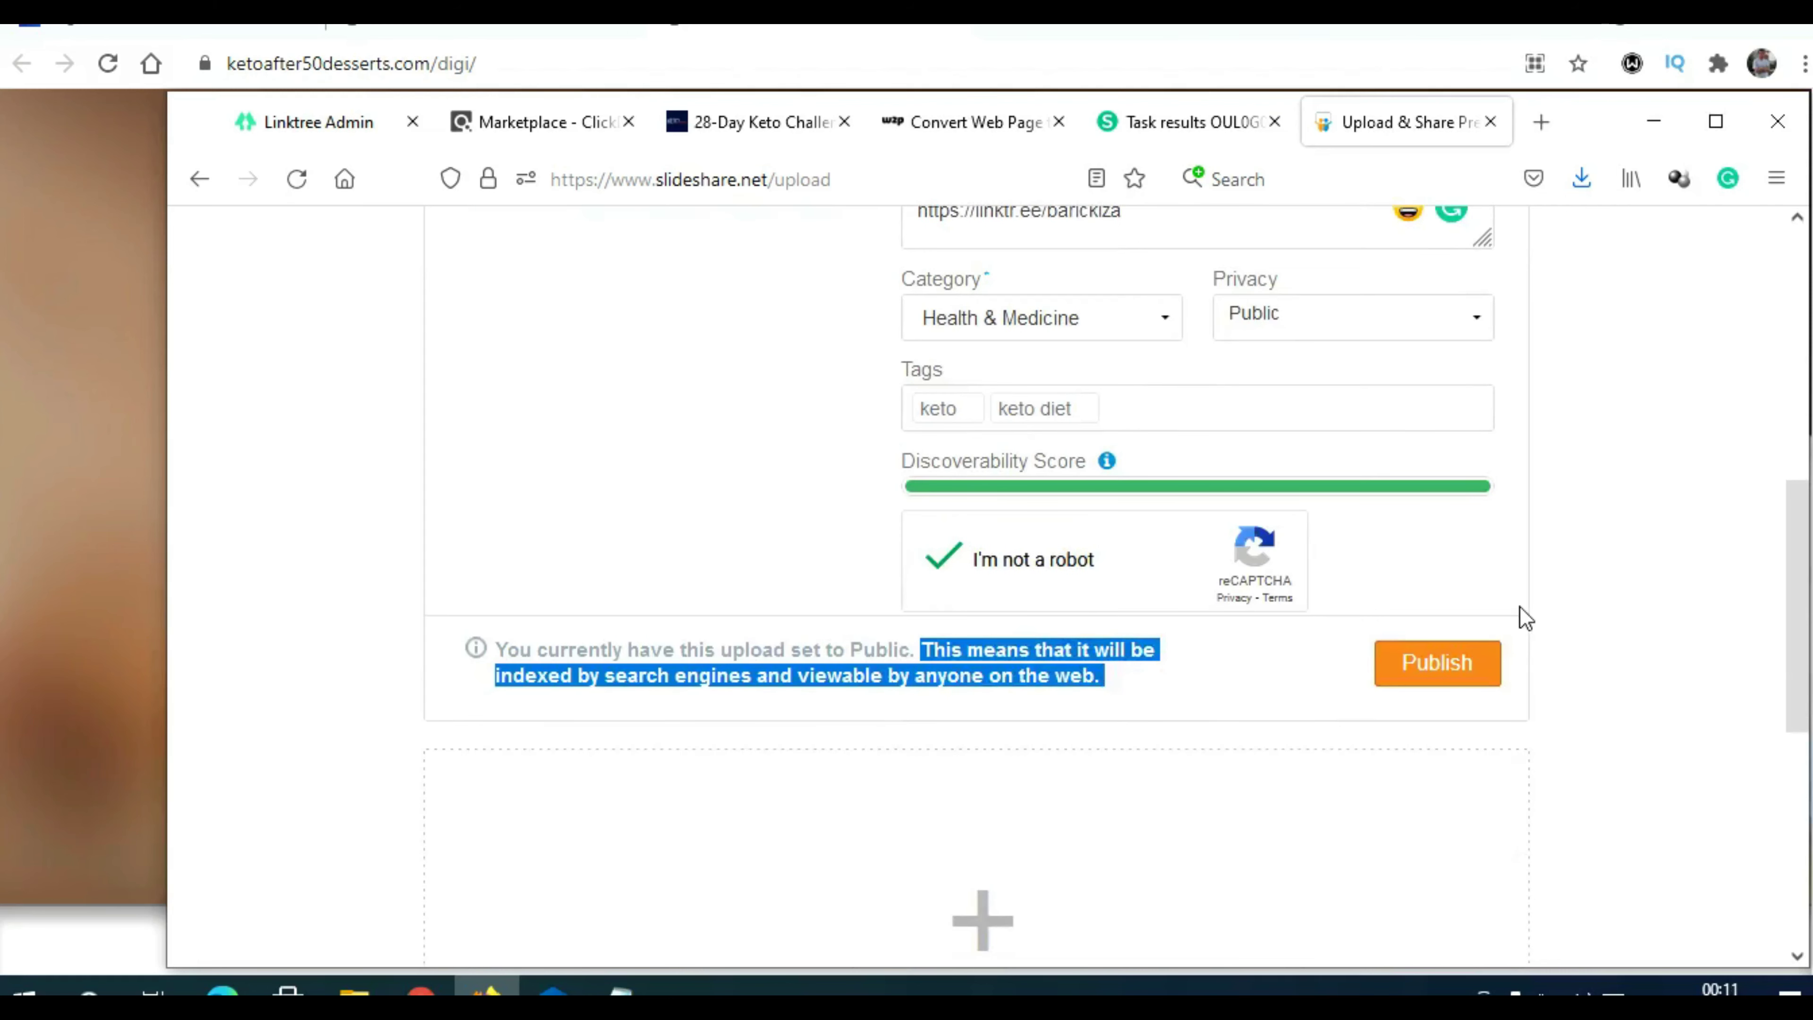
left_click(1128, 683)
left_click_drag(1129, 690, 520, 647)
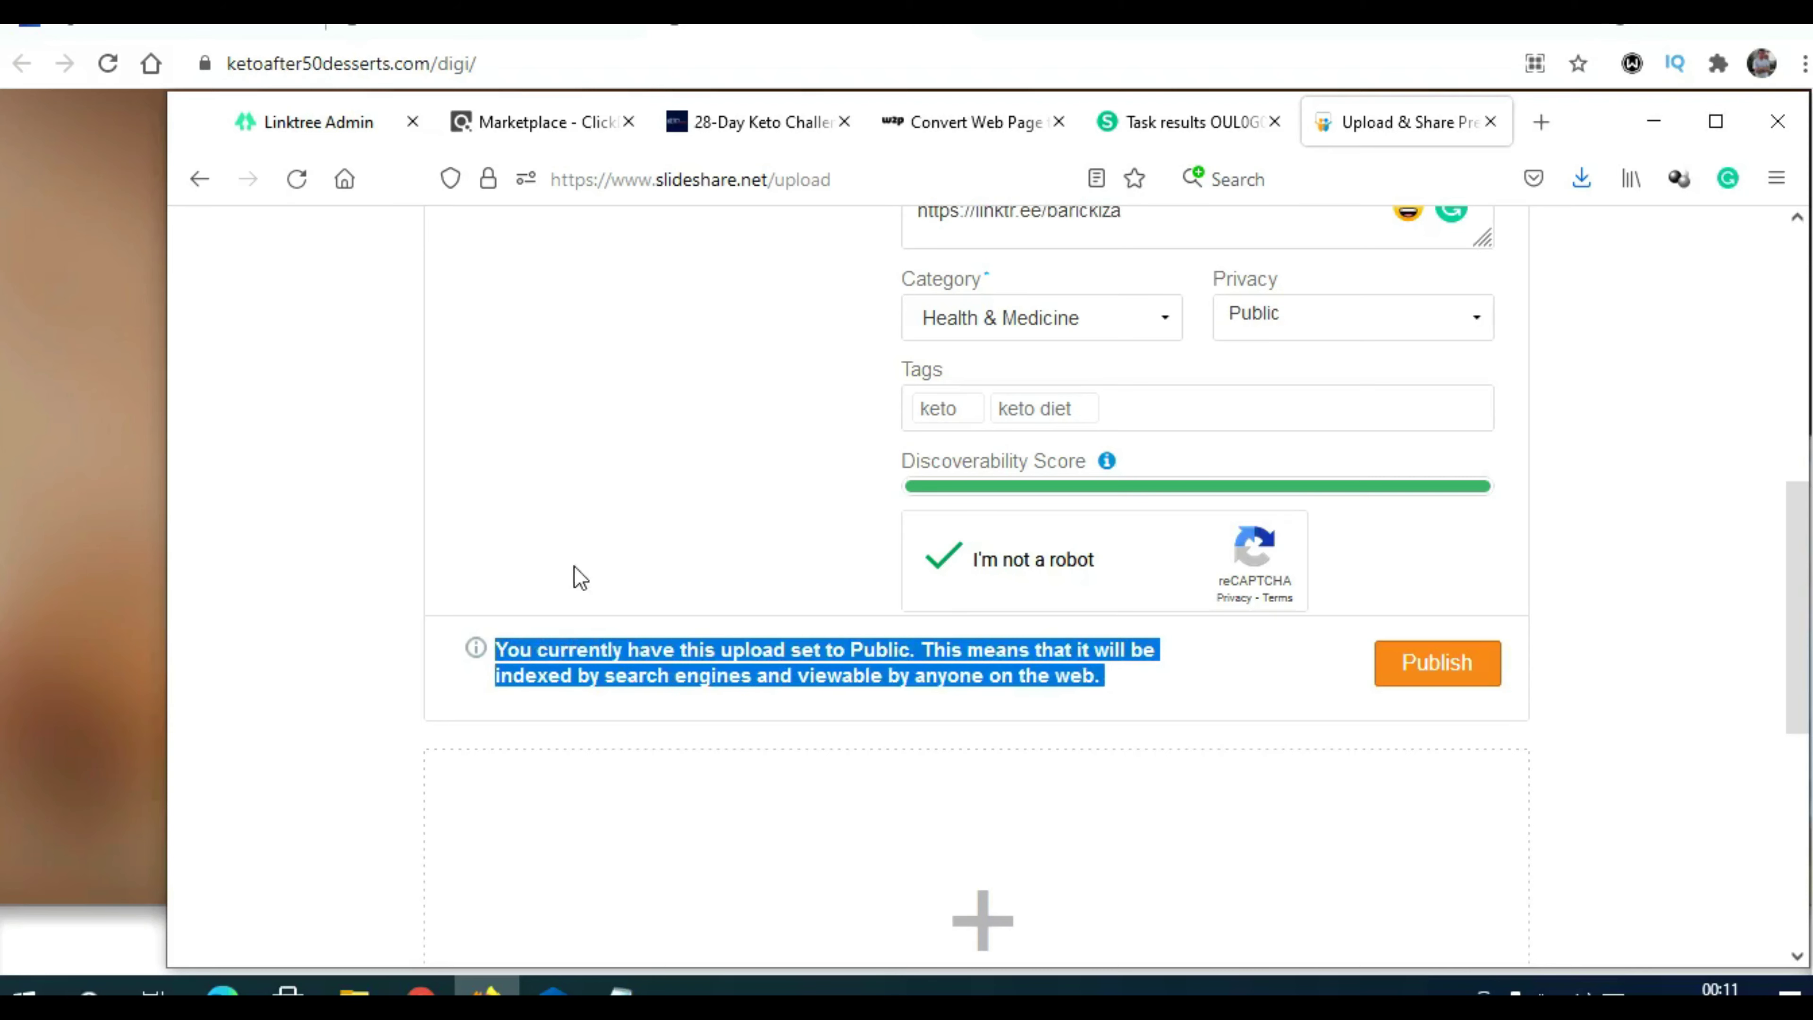
scroll(1319, 506, "up", 5)
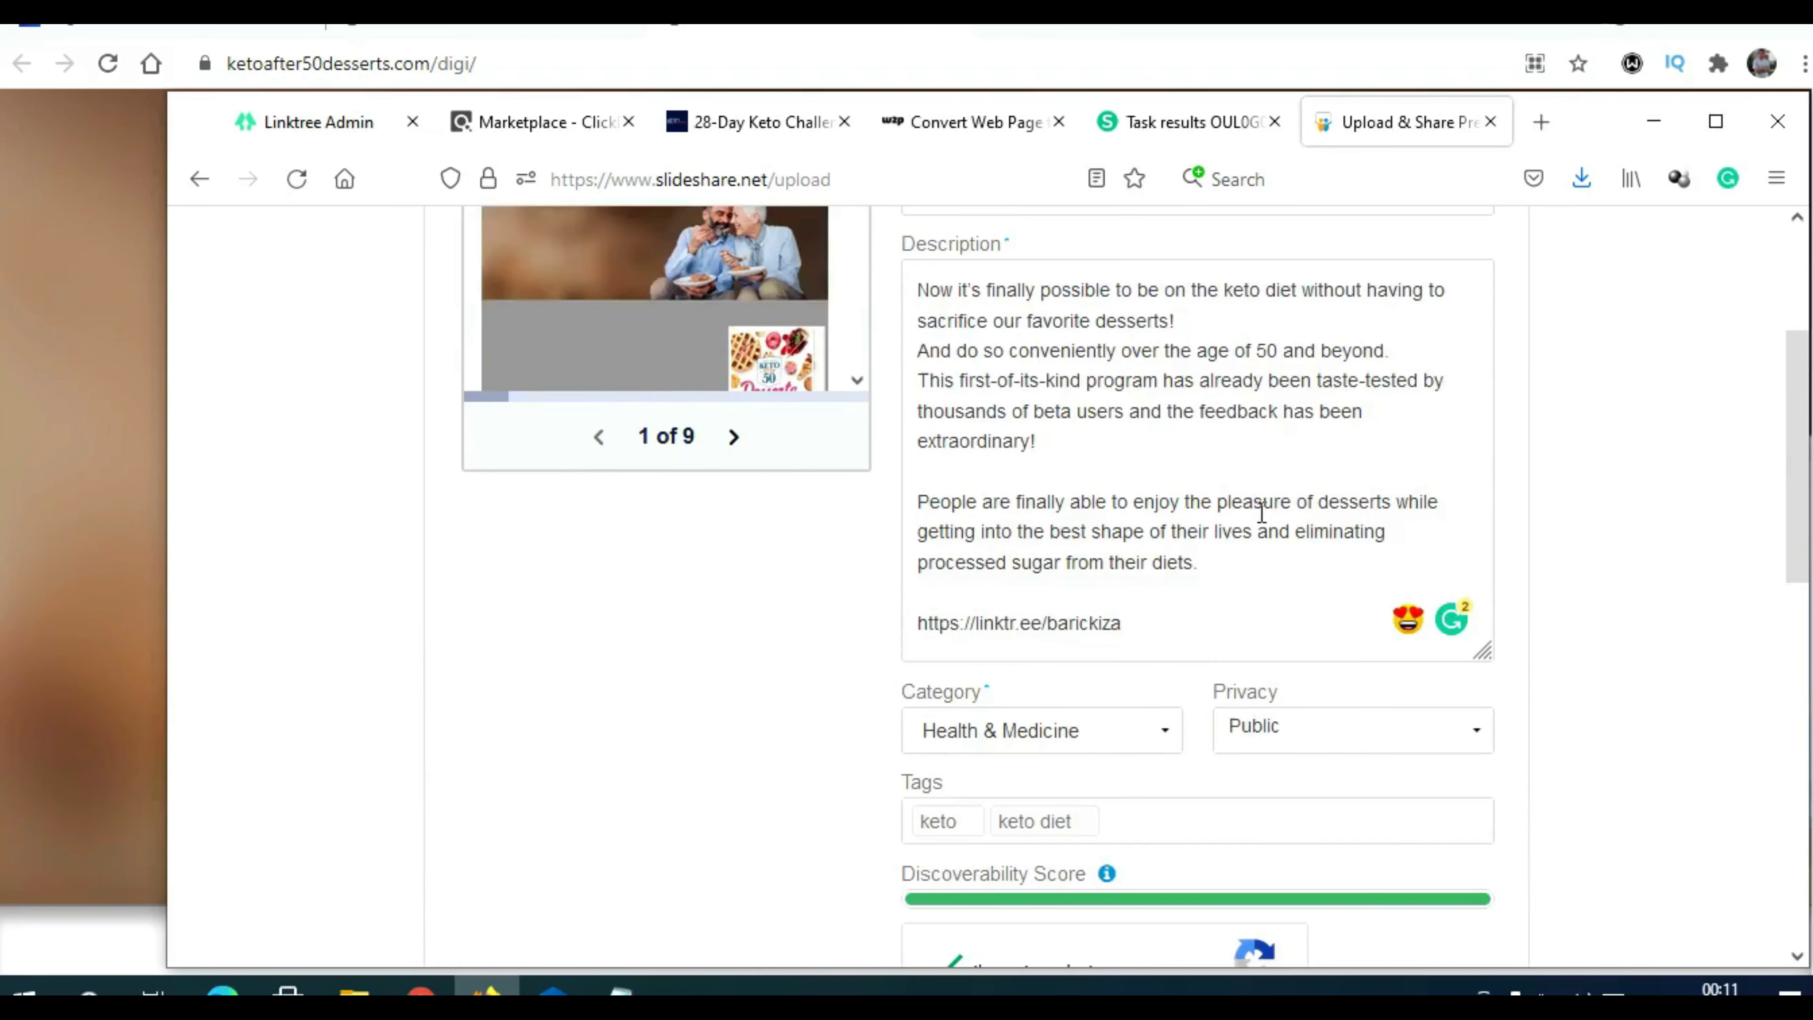
scroll(1591, 591, "down", 5)
left_click(1449, 541)
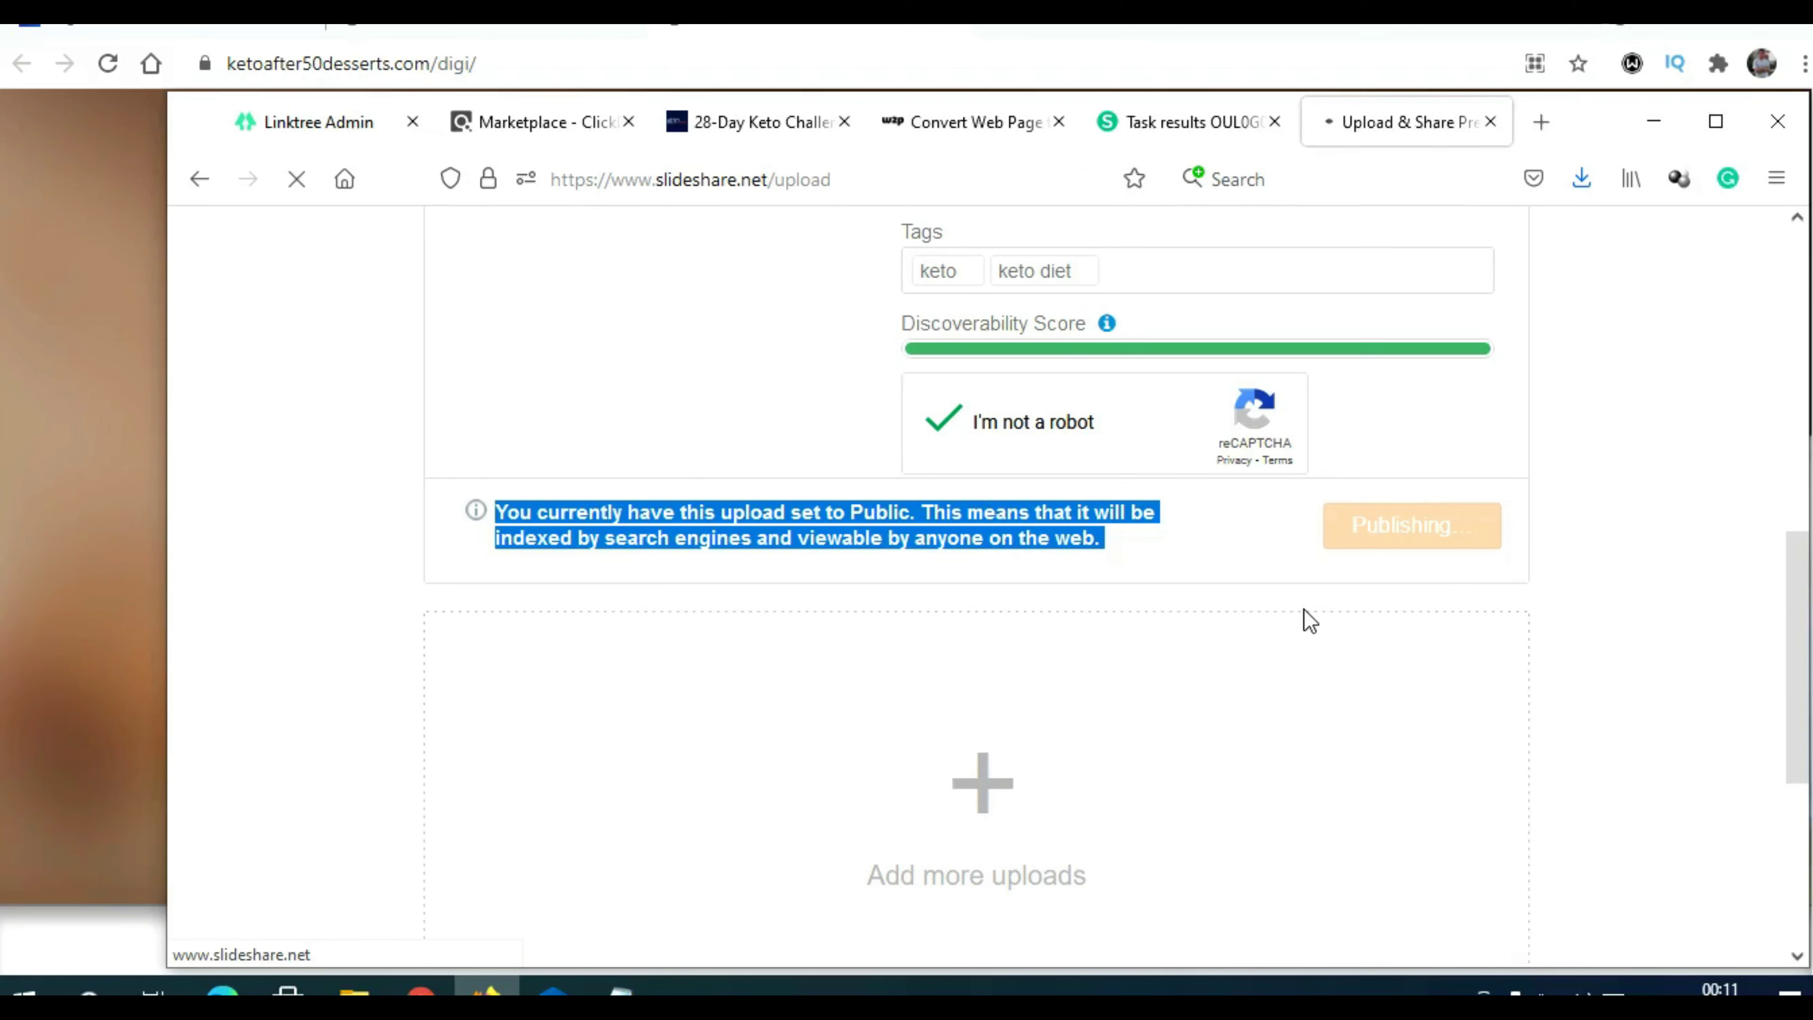
Maximize Firefox and scroll through the 9-slide keto desserts deck to page 7
key("super+Up")
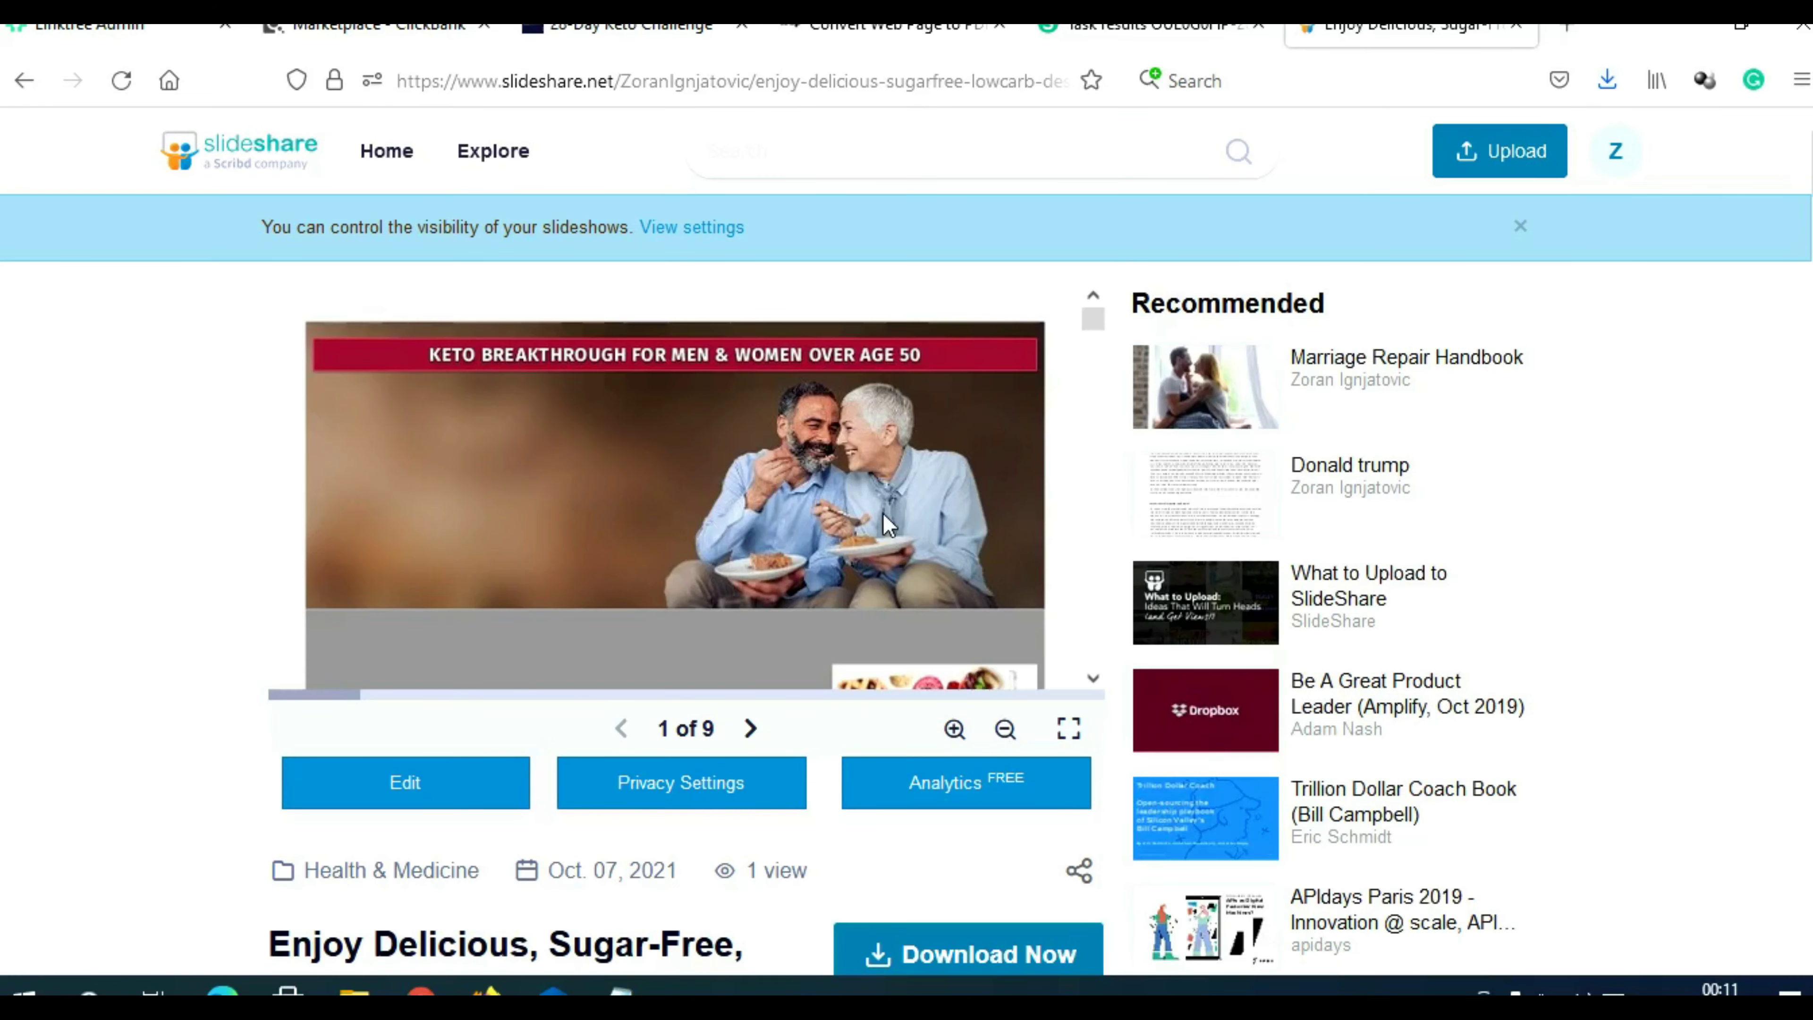
scroll(886, 525, "down", 8)
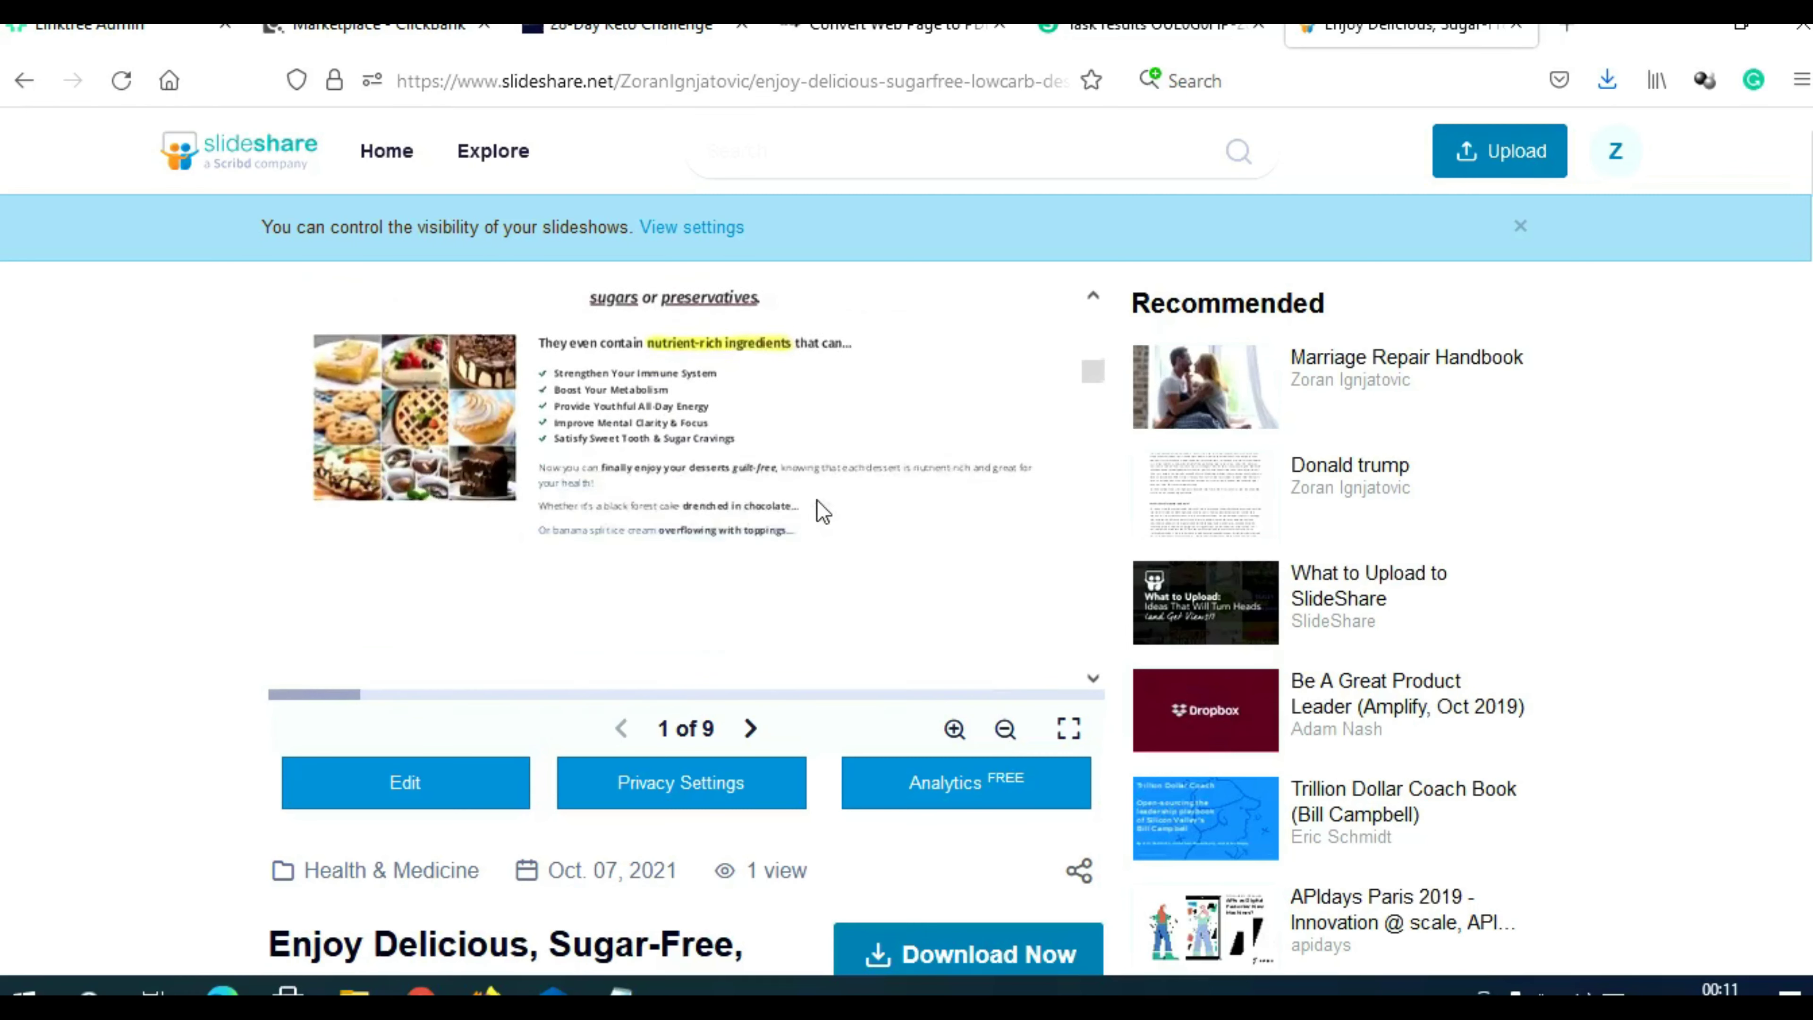
scroll(821, 511, "down", 3)
scroll(814, 508, "up", 5)
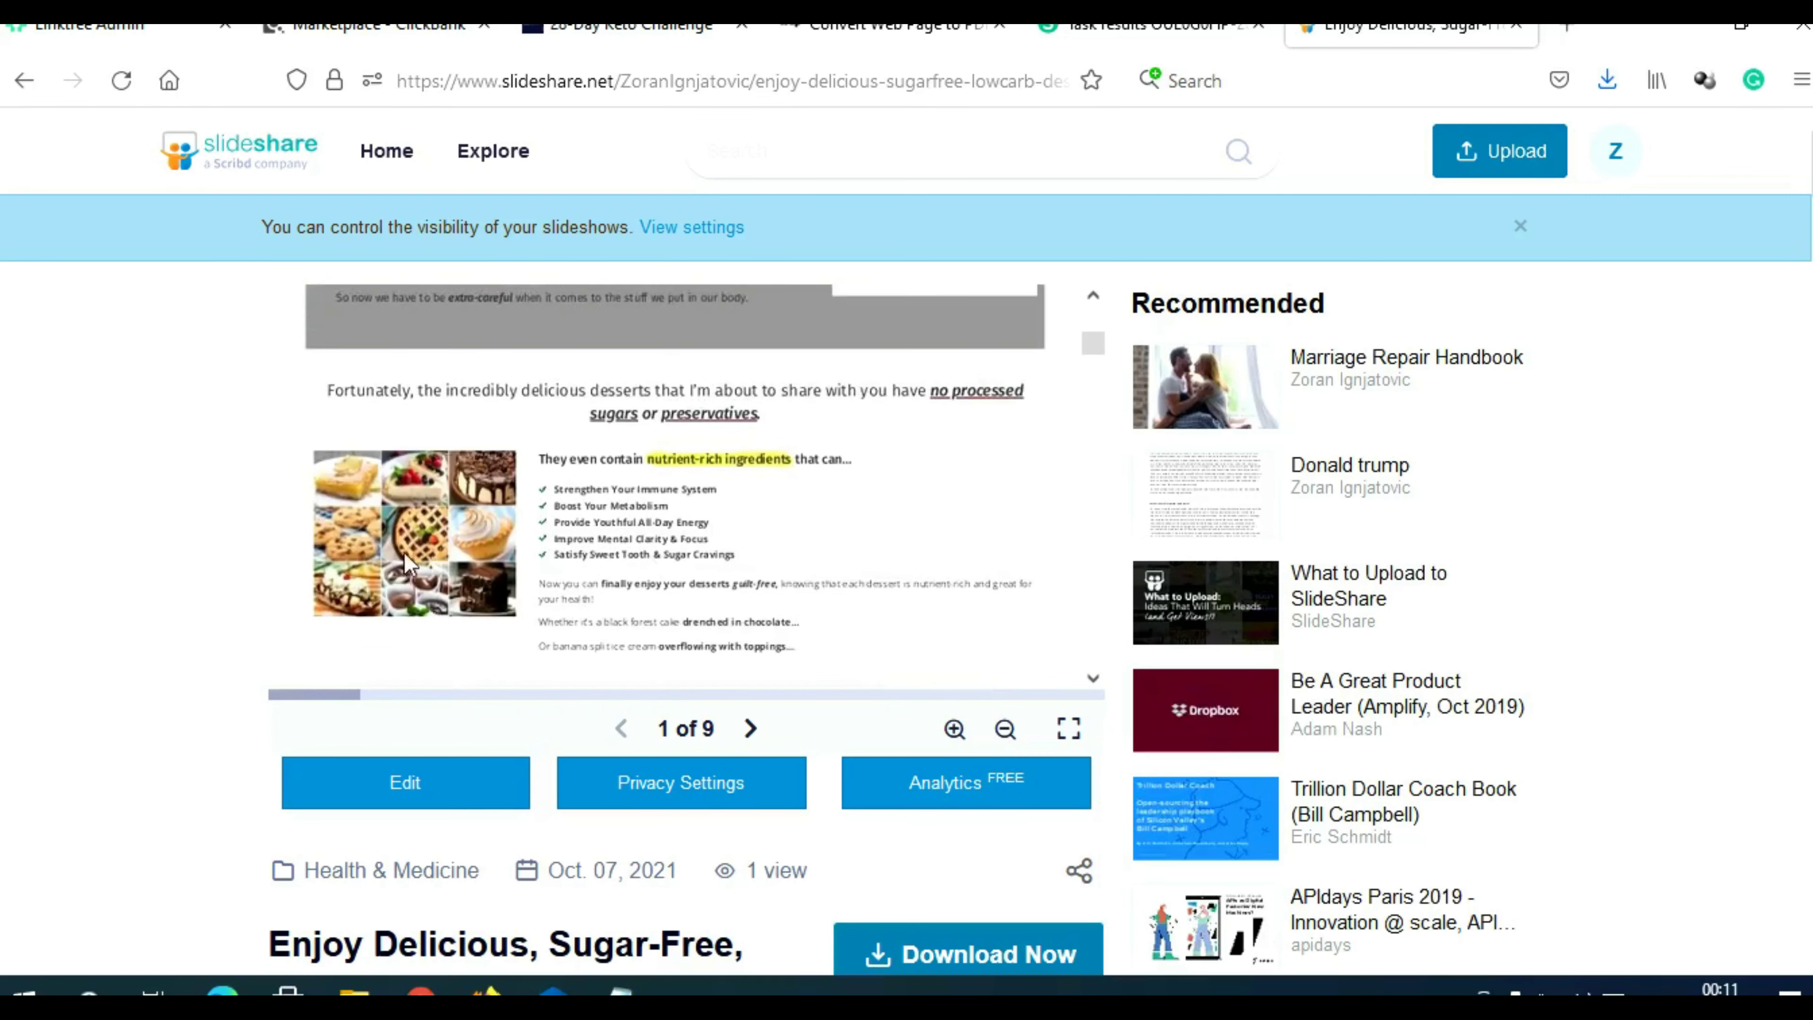
scroll(883, 510, "down", 10)
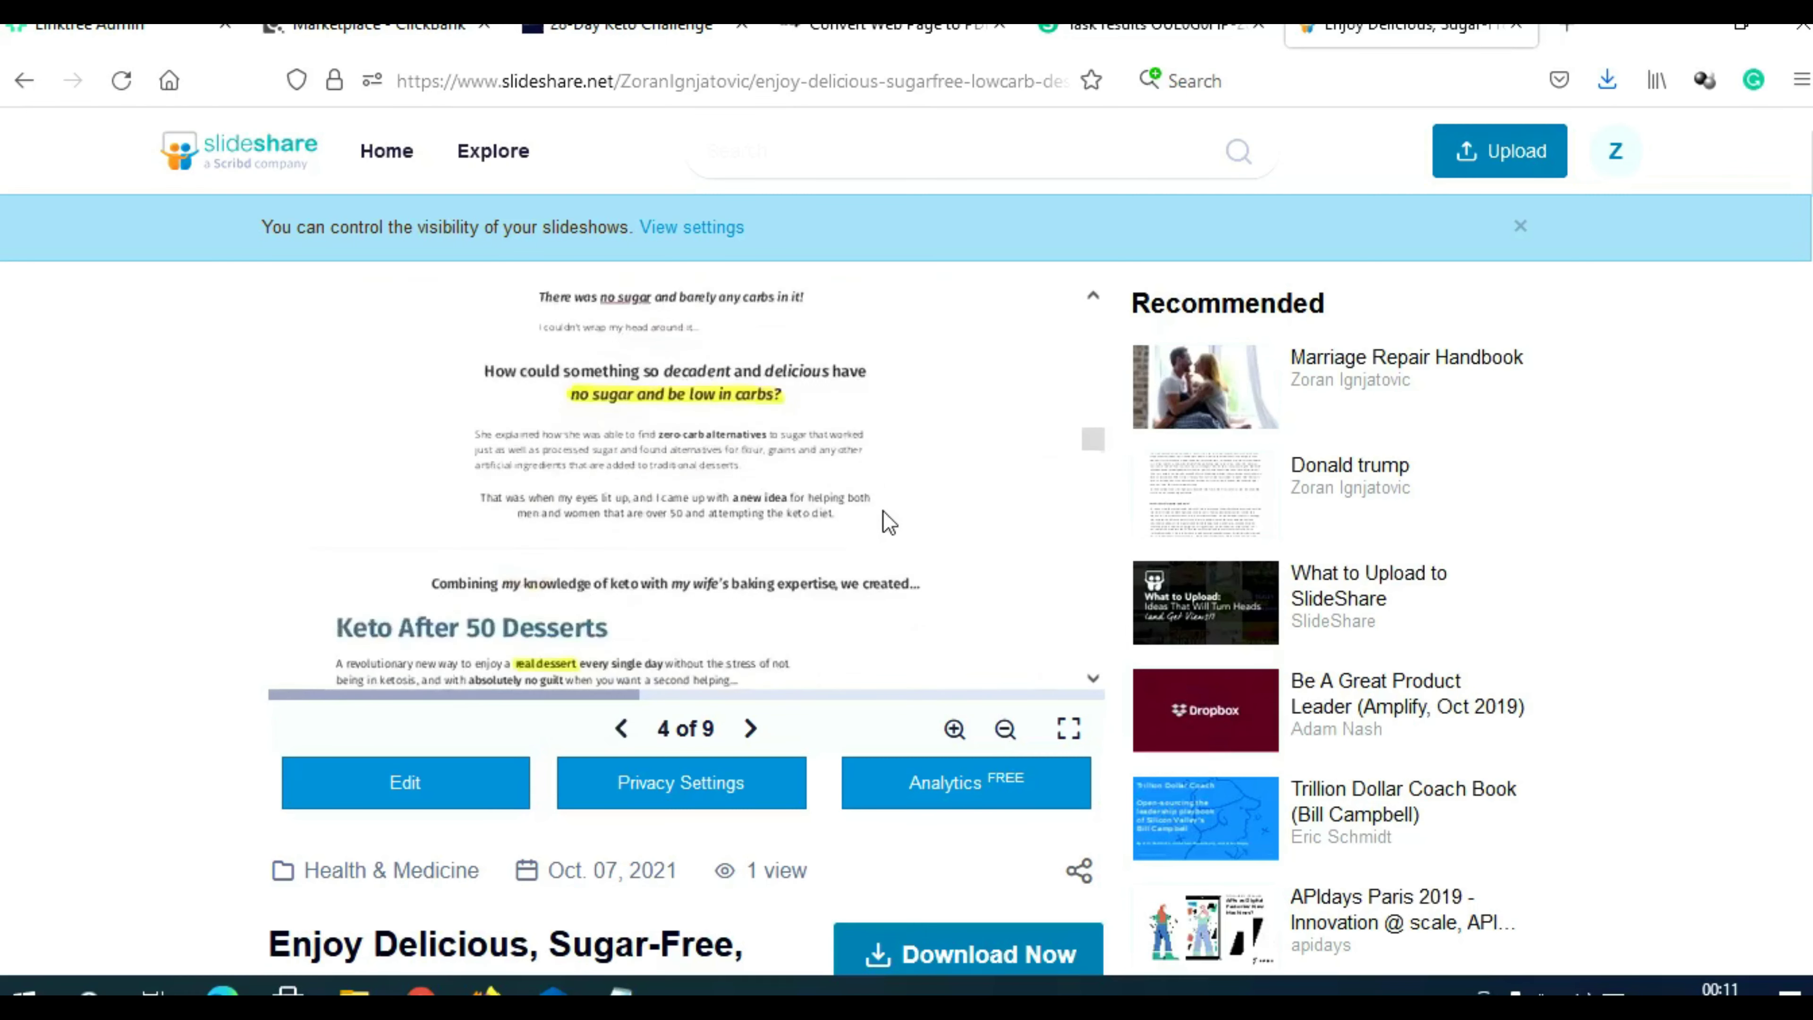
scroll(883, 510, "down", 10)
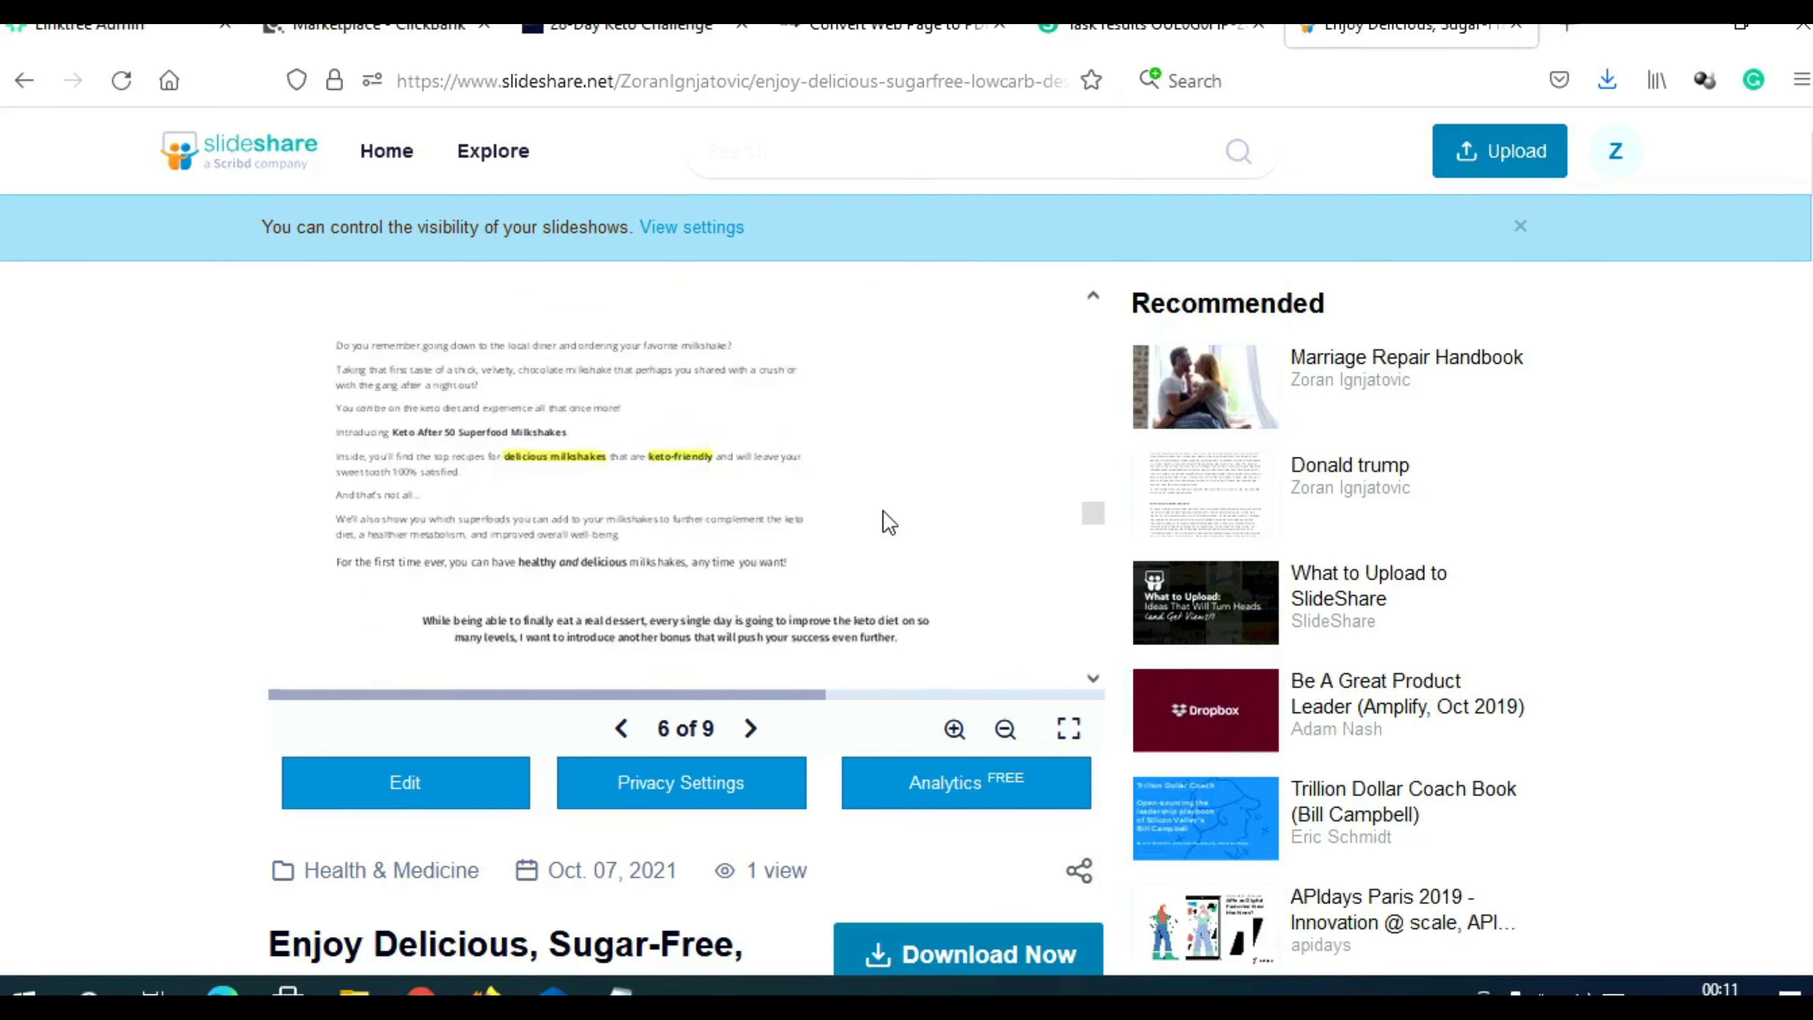
scroll(882, 510, "down", 10)
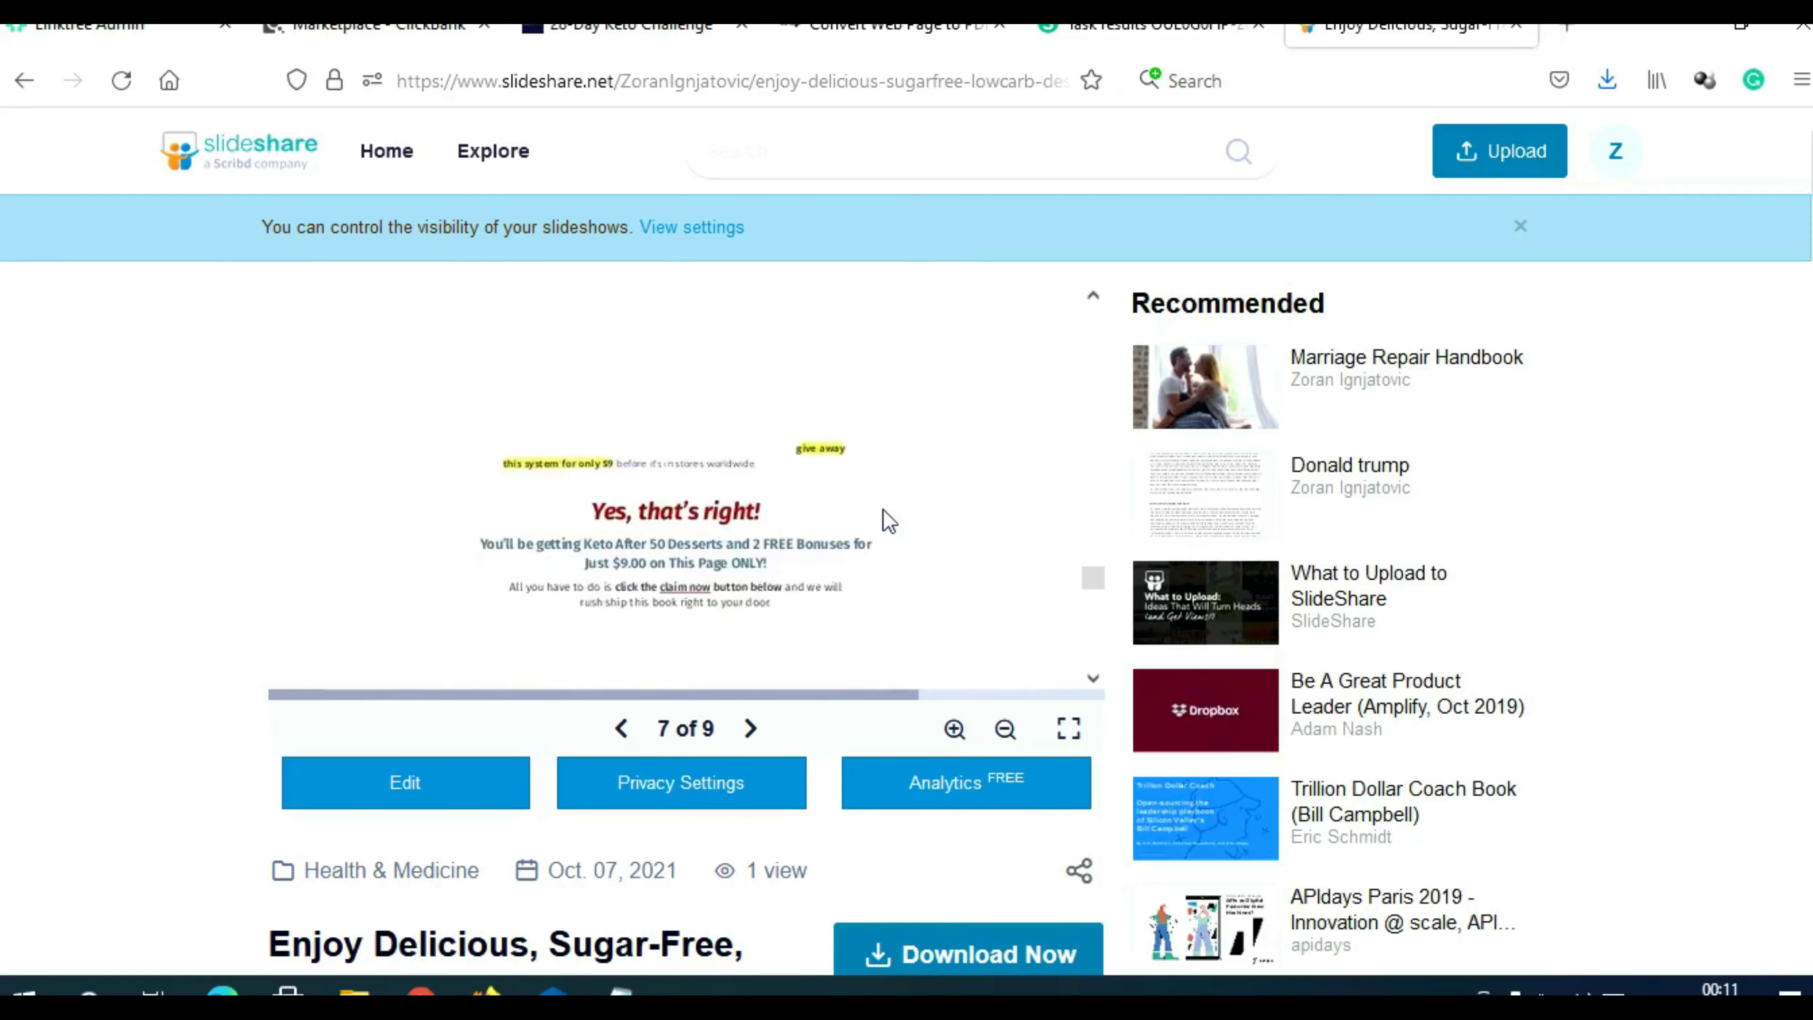
scroll(883, 509, "down", 3)
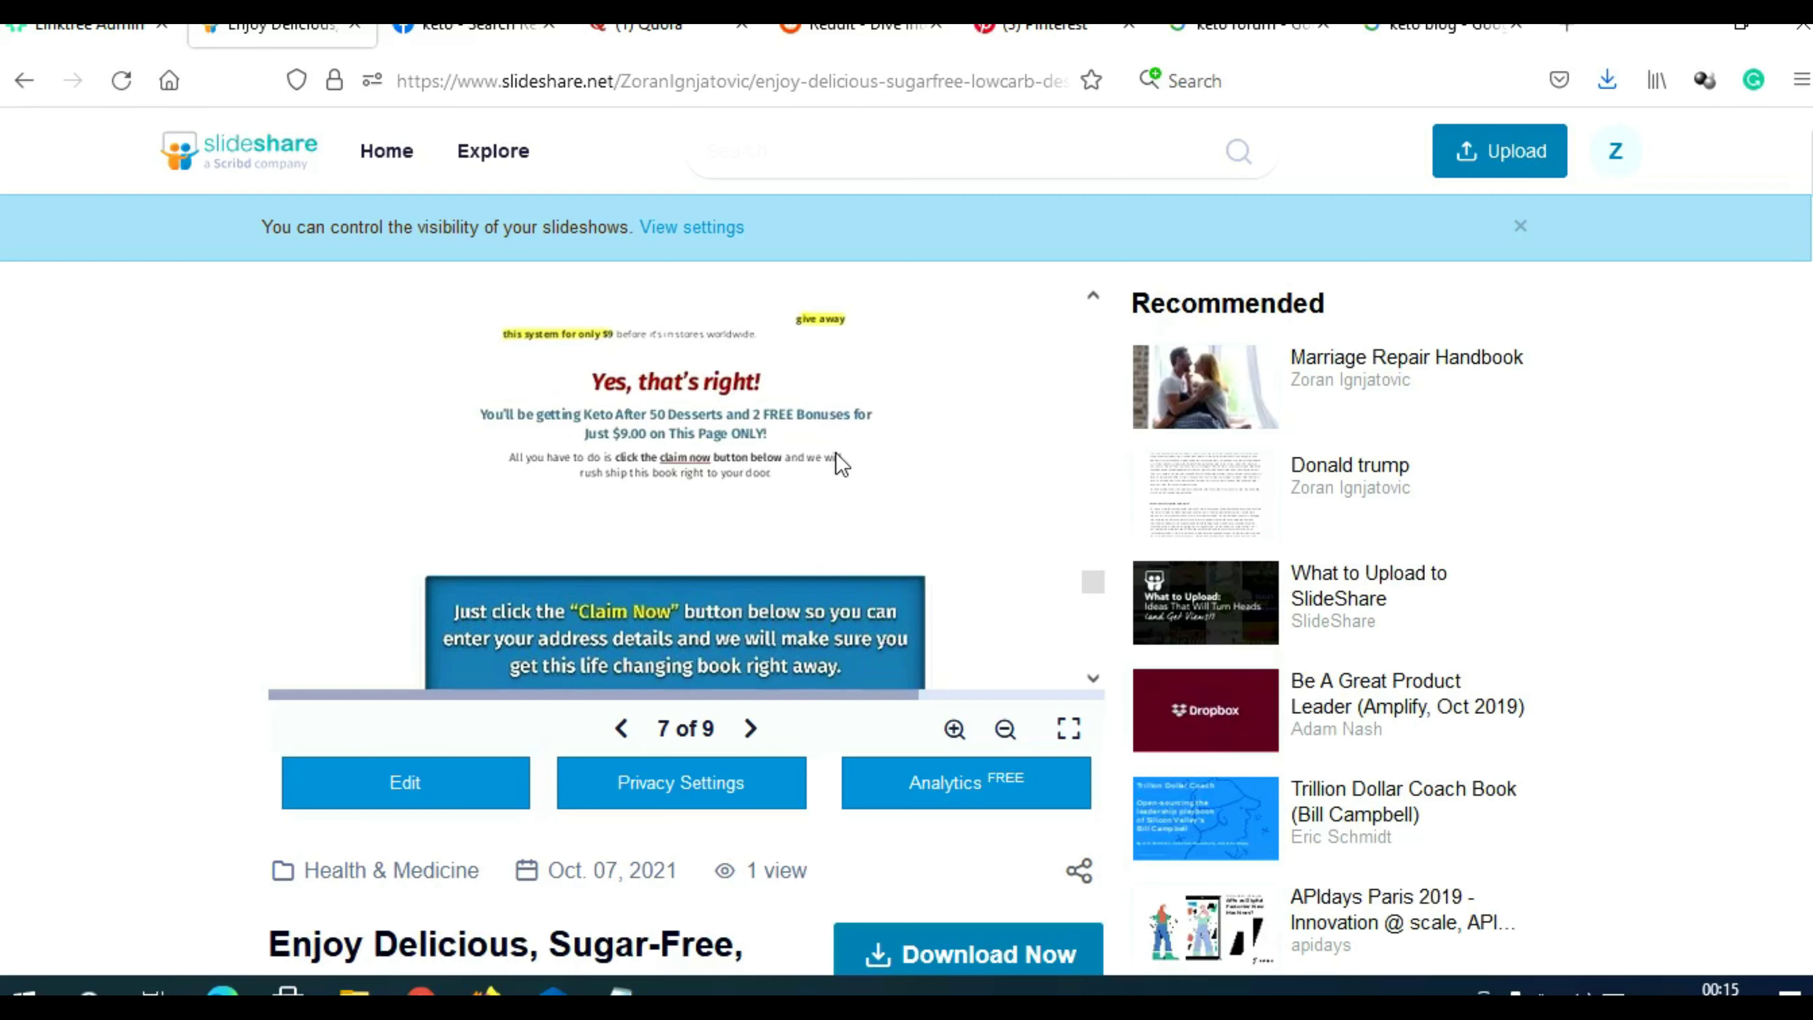
Review the Facebook, Quora, Reddit, Pinterest and Google keto tabs, then return to SlideShare and Linktree Admin
left_click(492, 34)
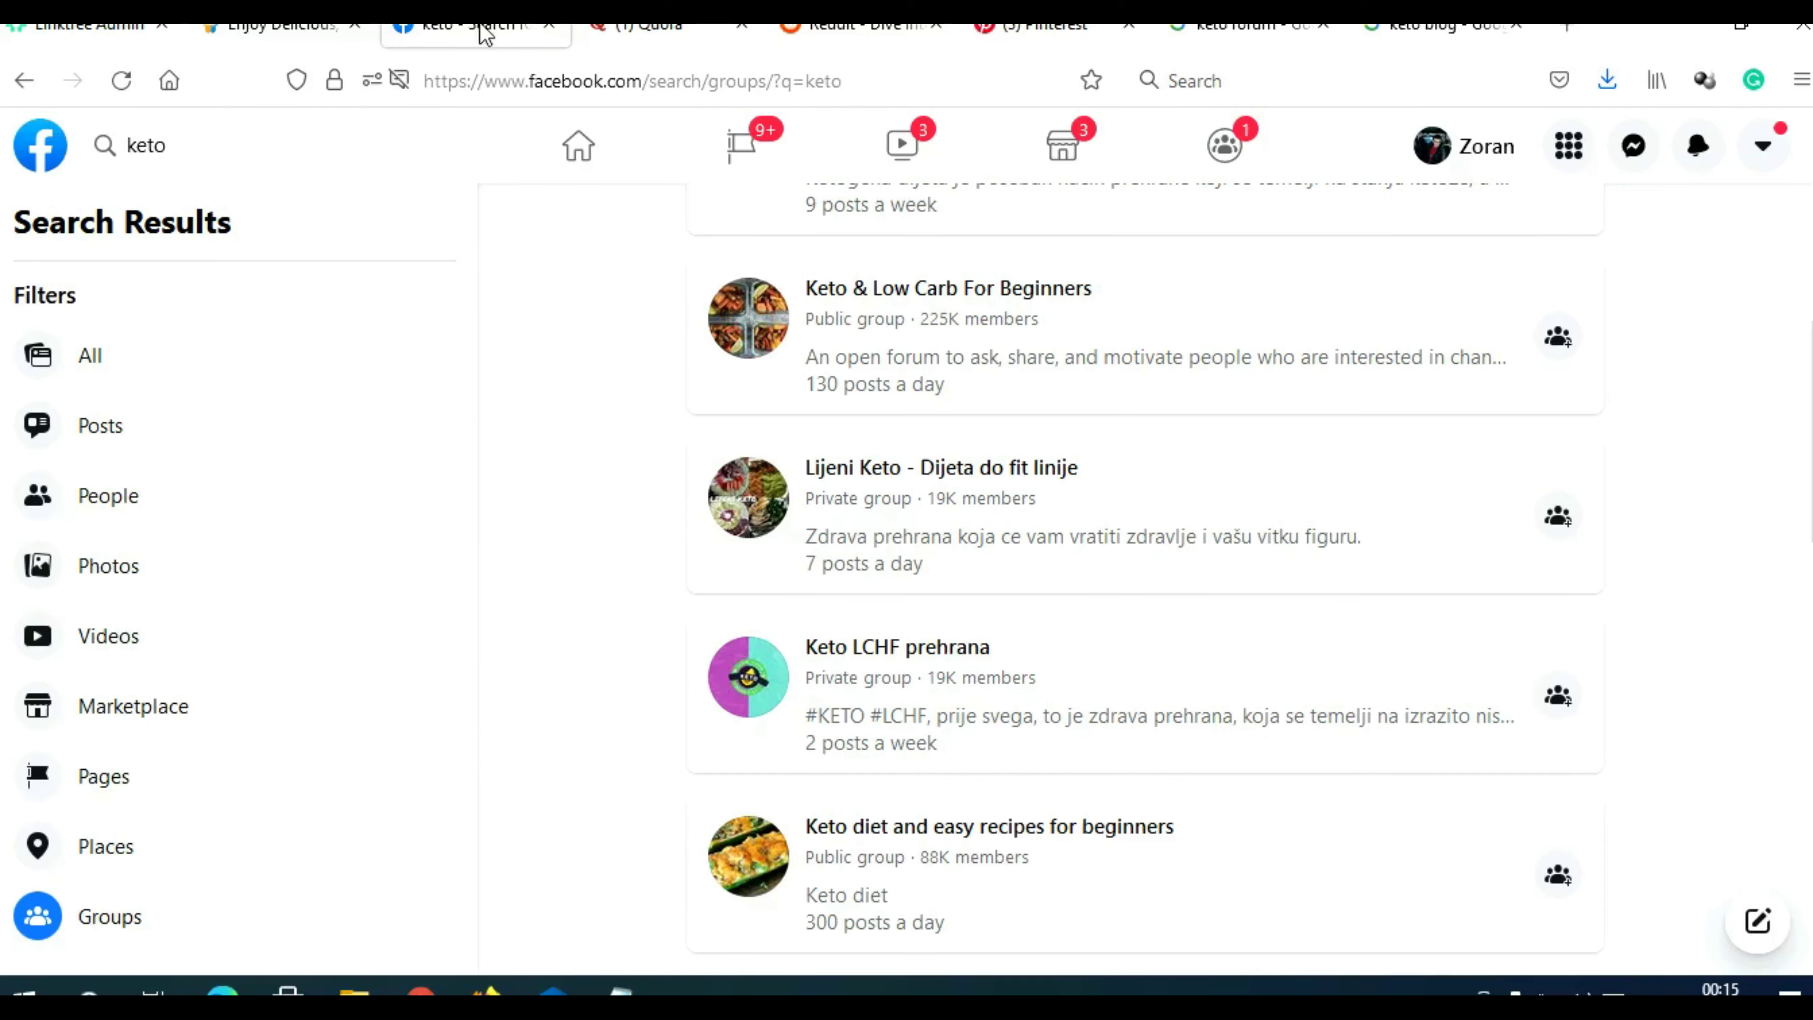
left_click(655, 32)
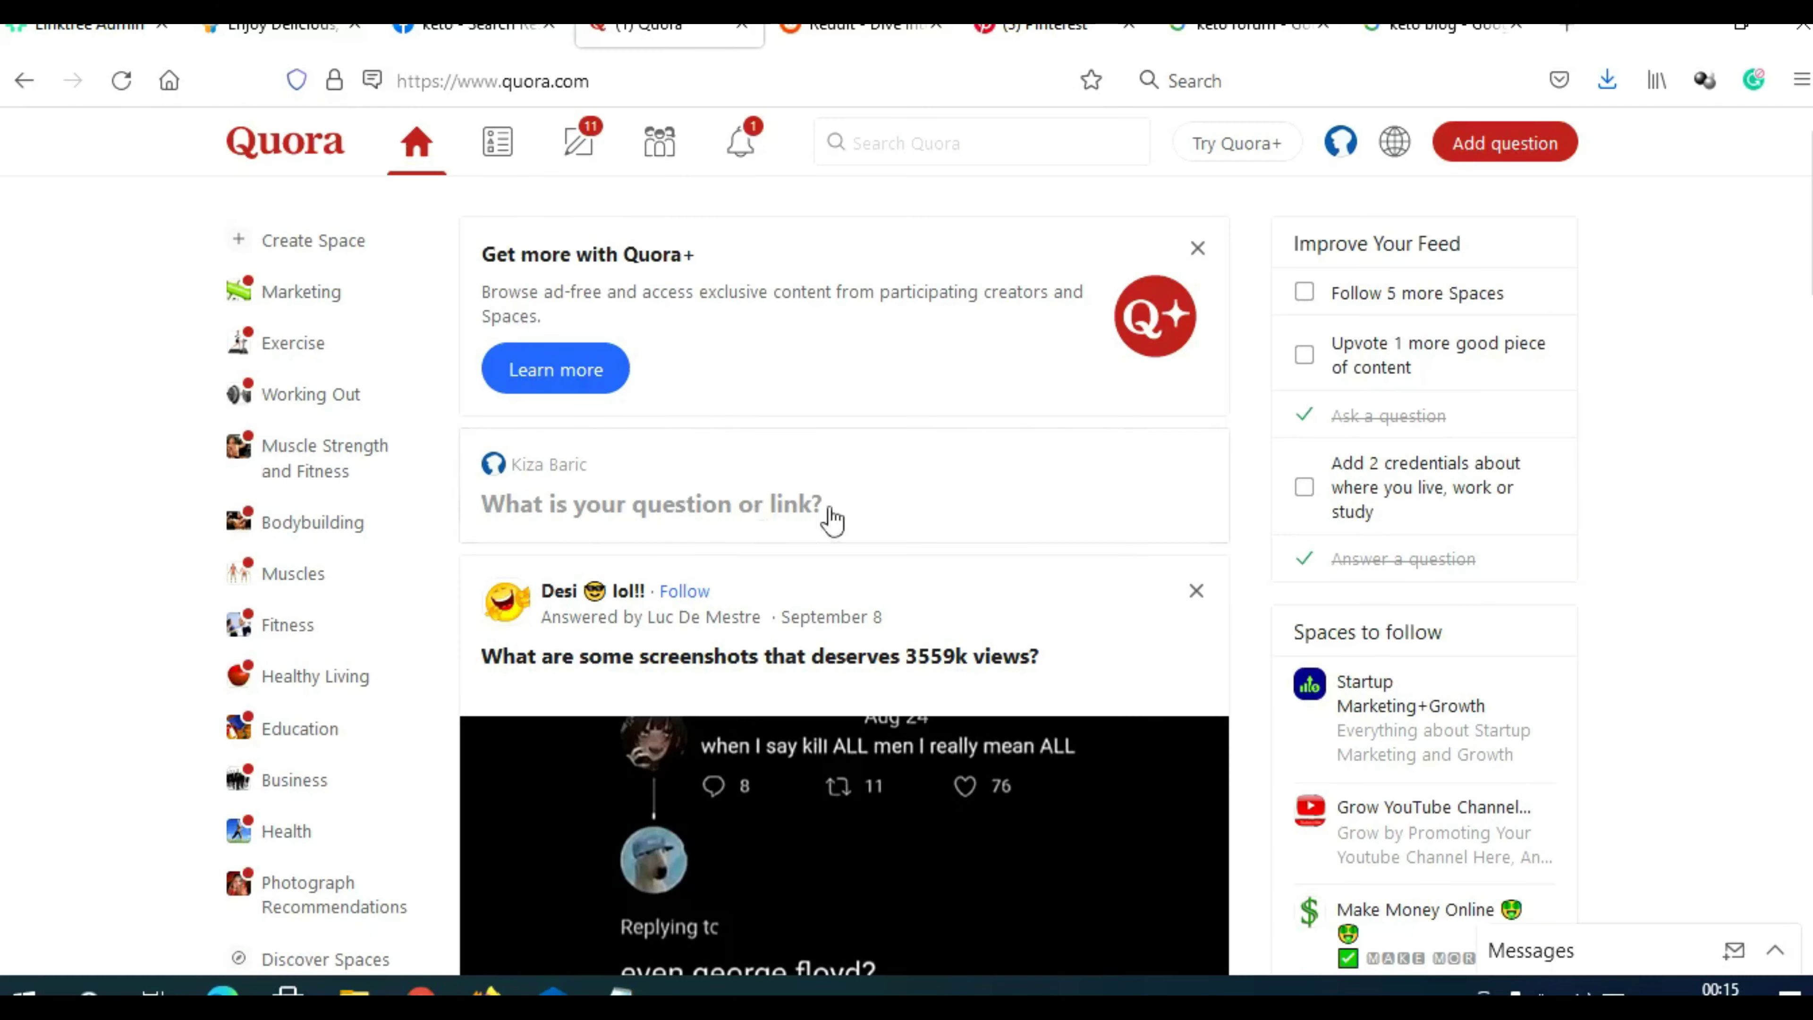
left_click(851, 39)
left_click(1049, 28)
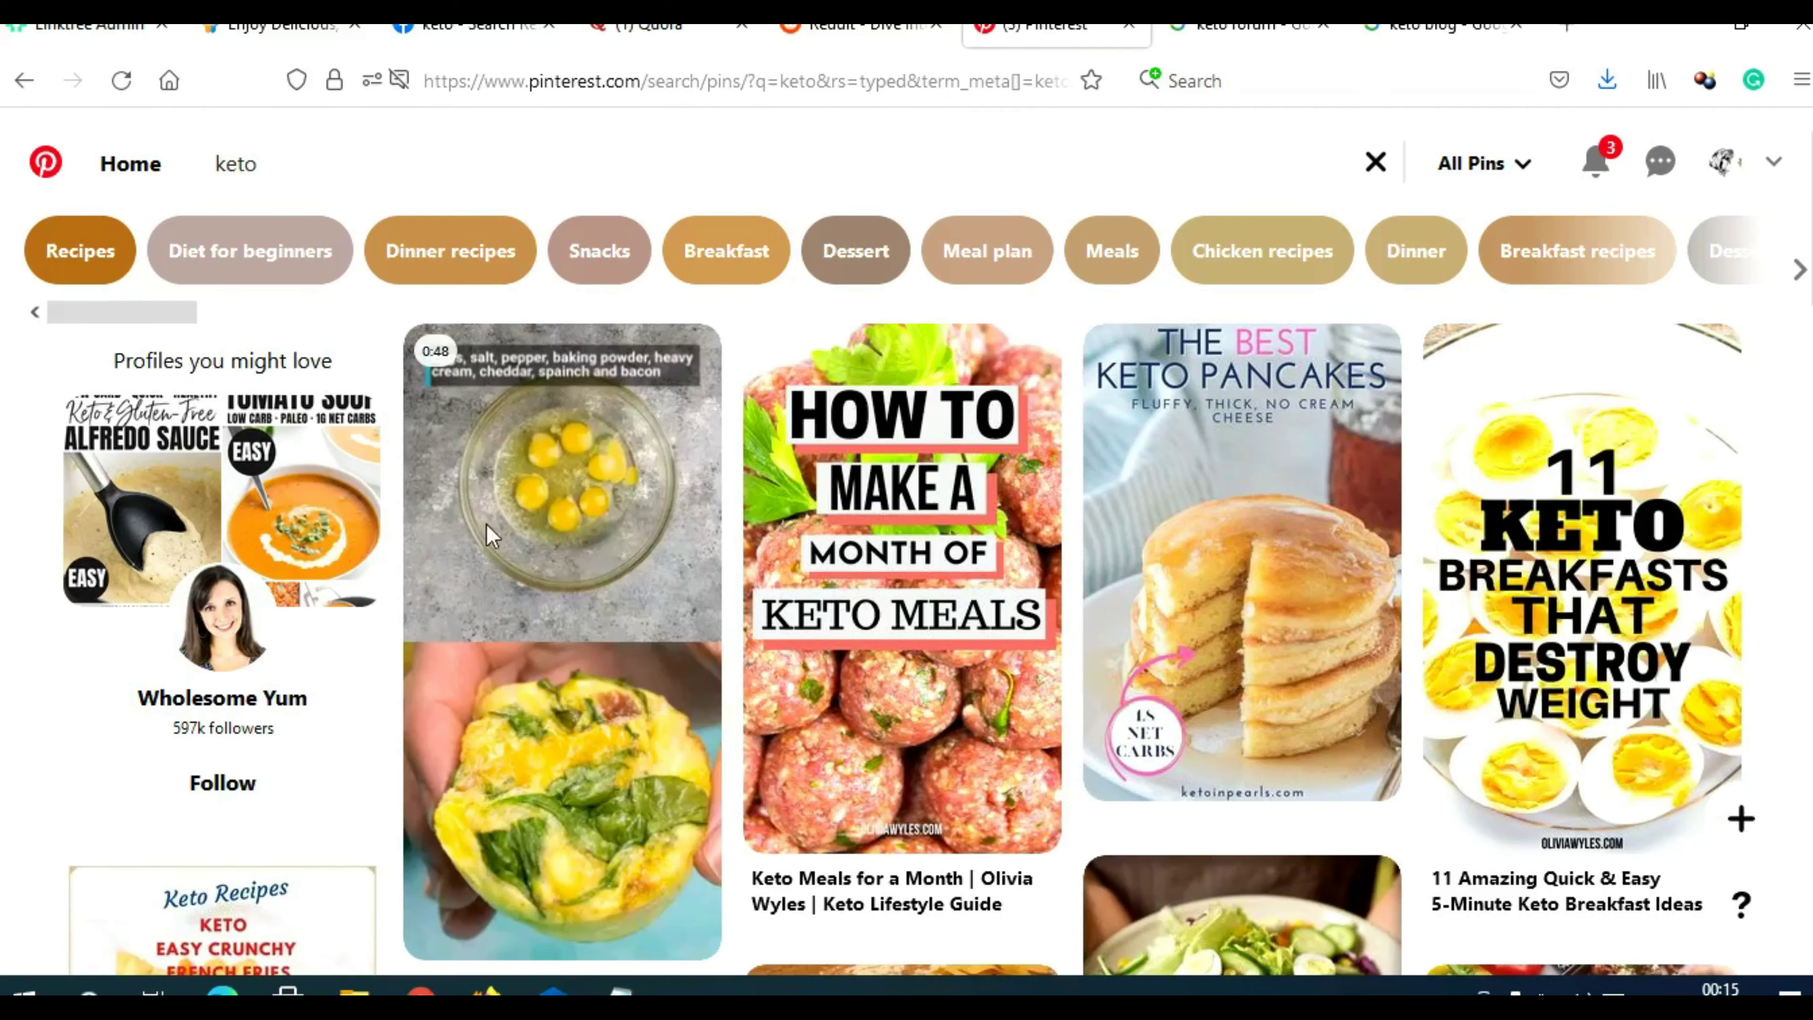
left_click(1265, 34)
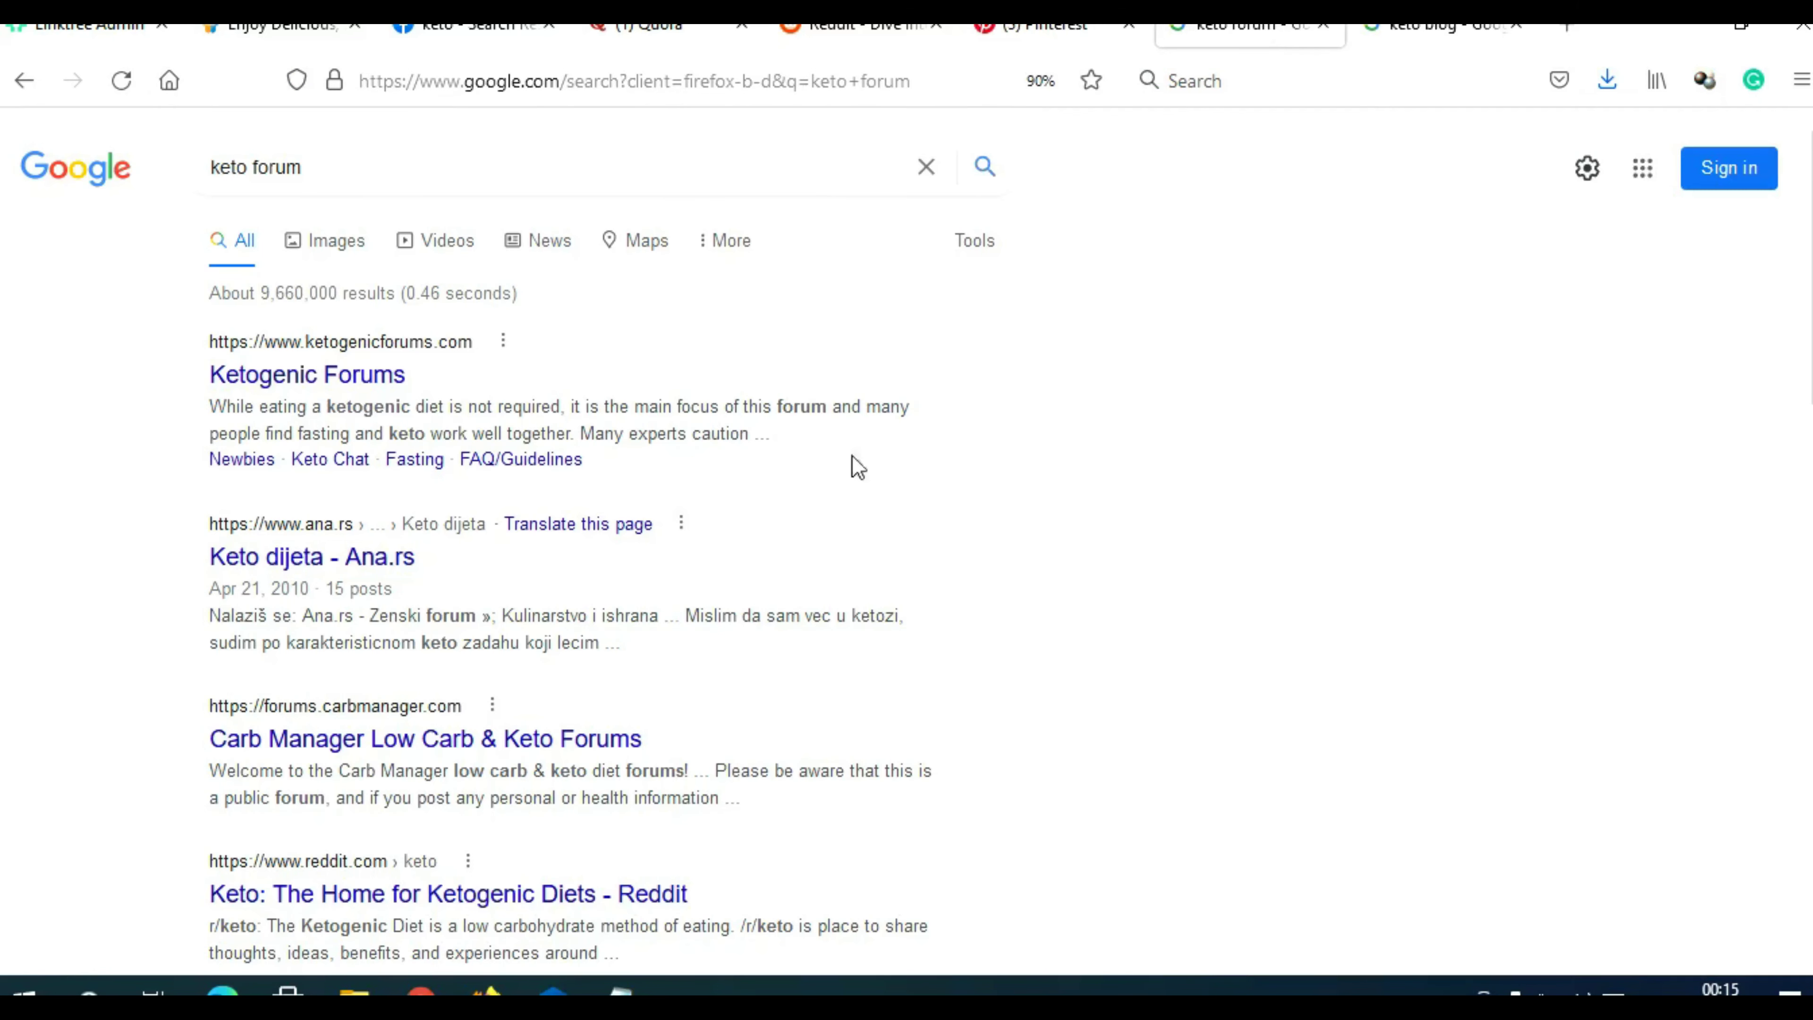
left_click(1408, 39)
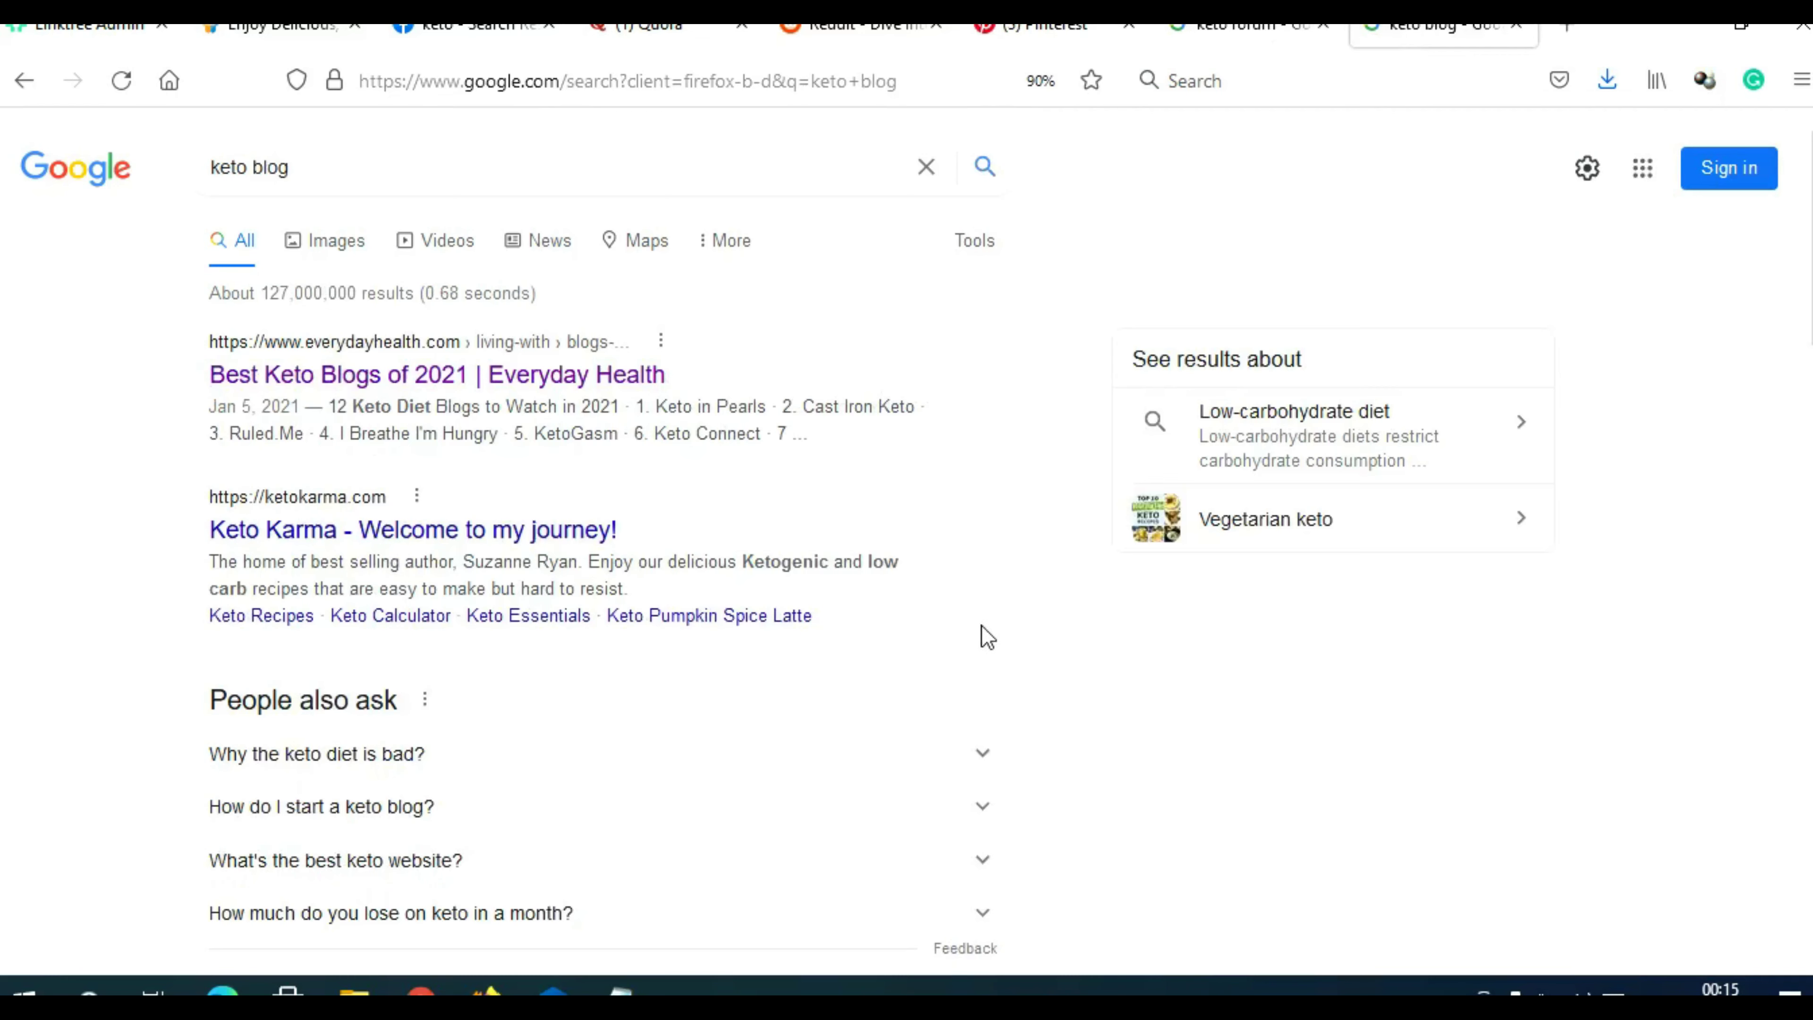
left_click(257, 29)
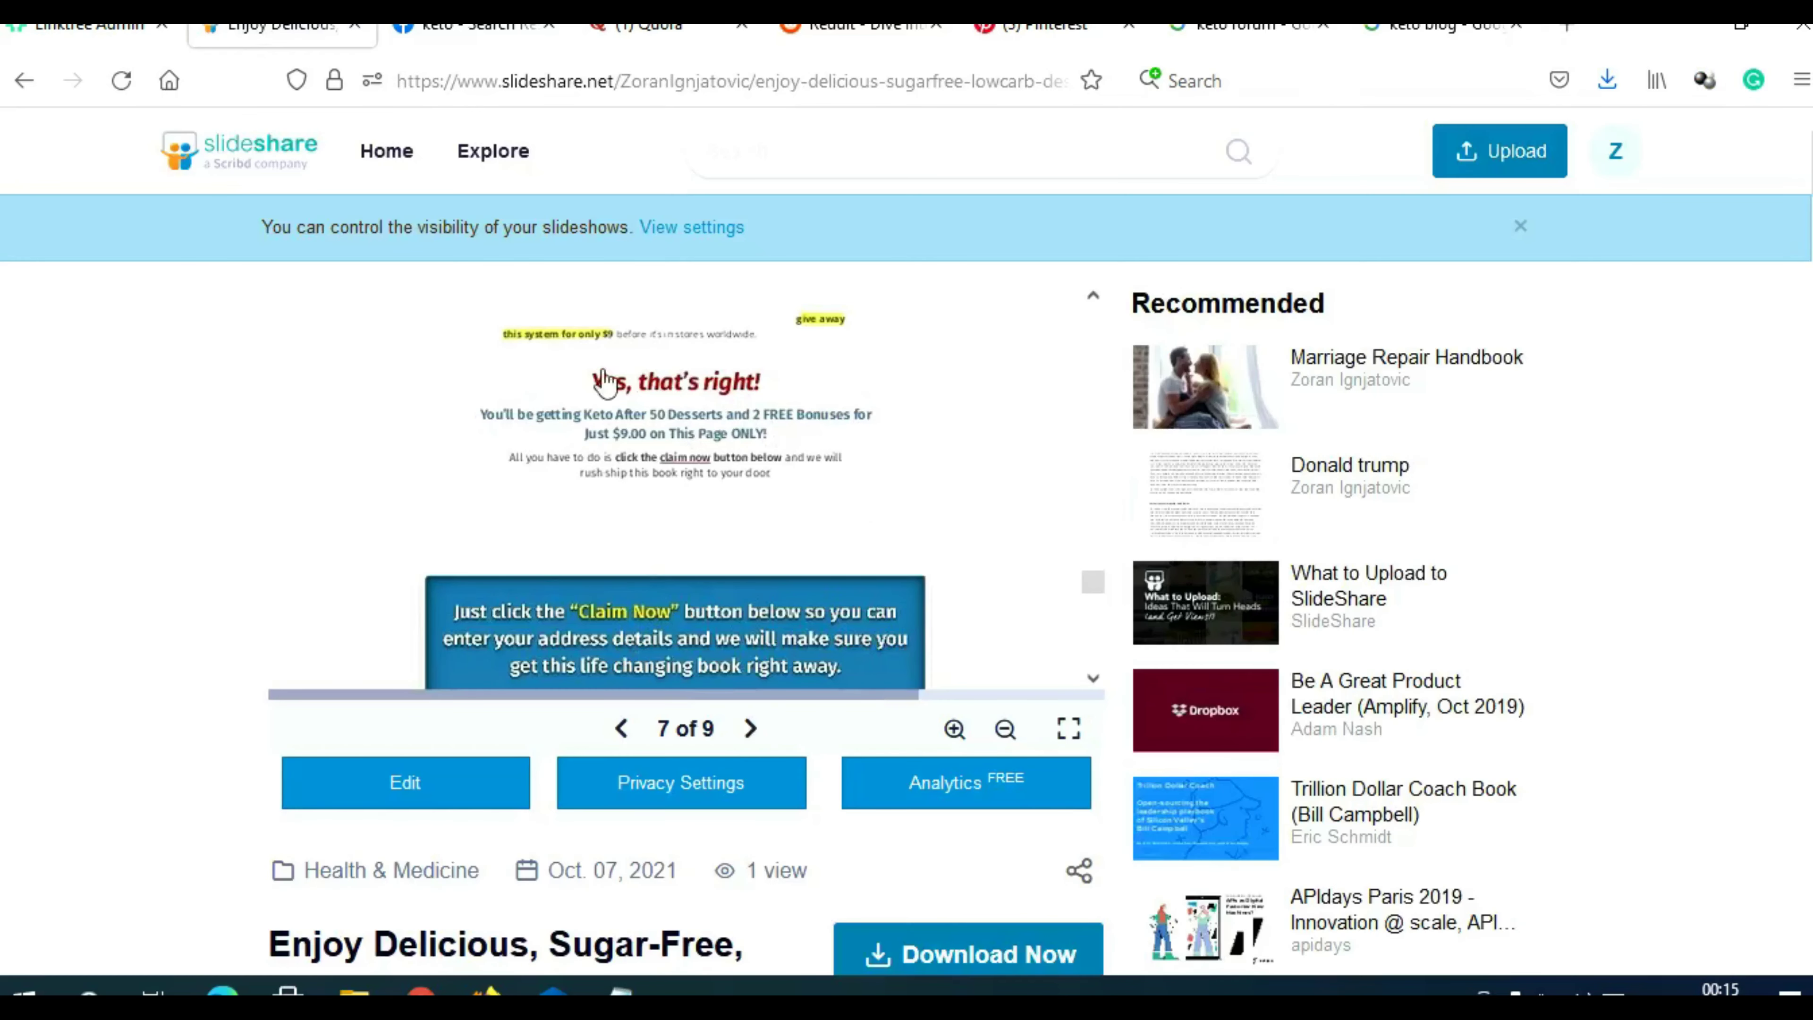
left_click(89, 29)
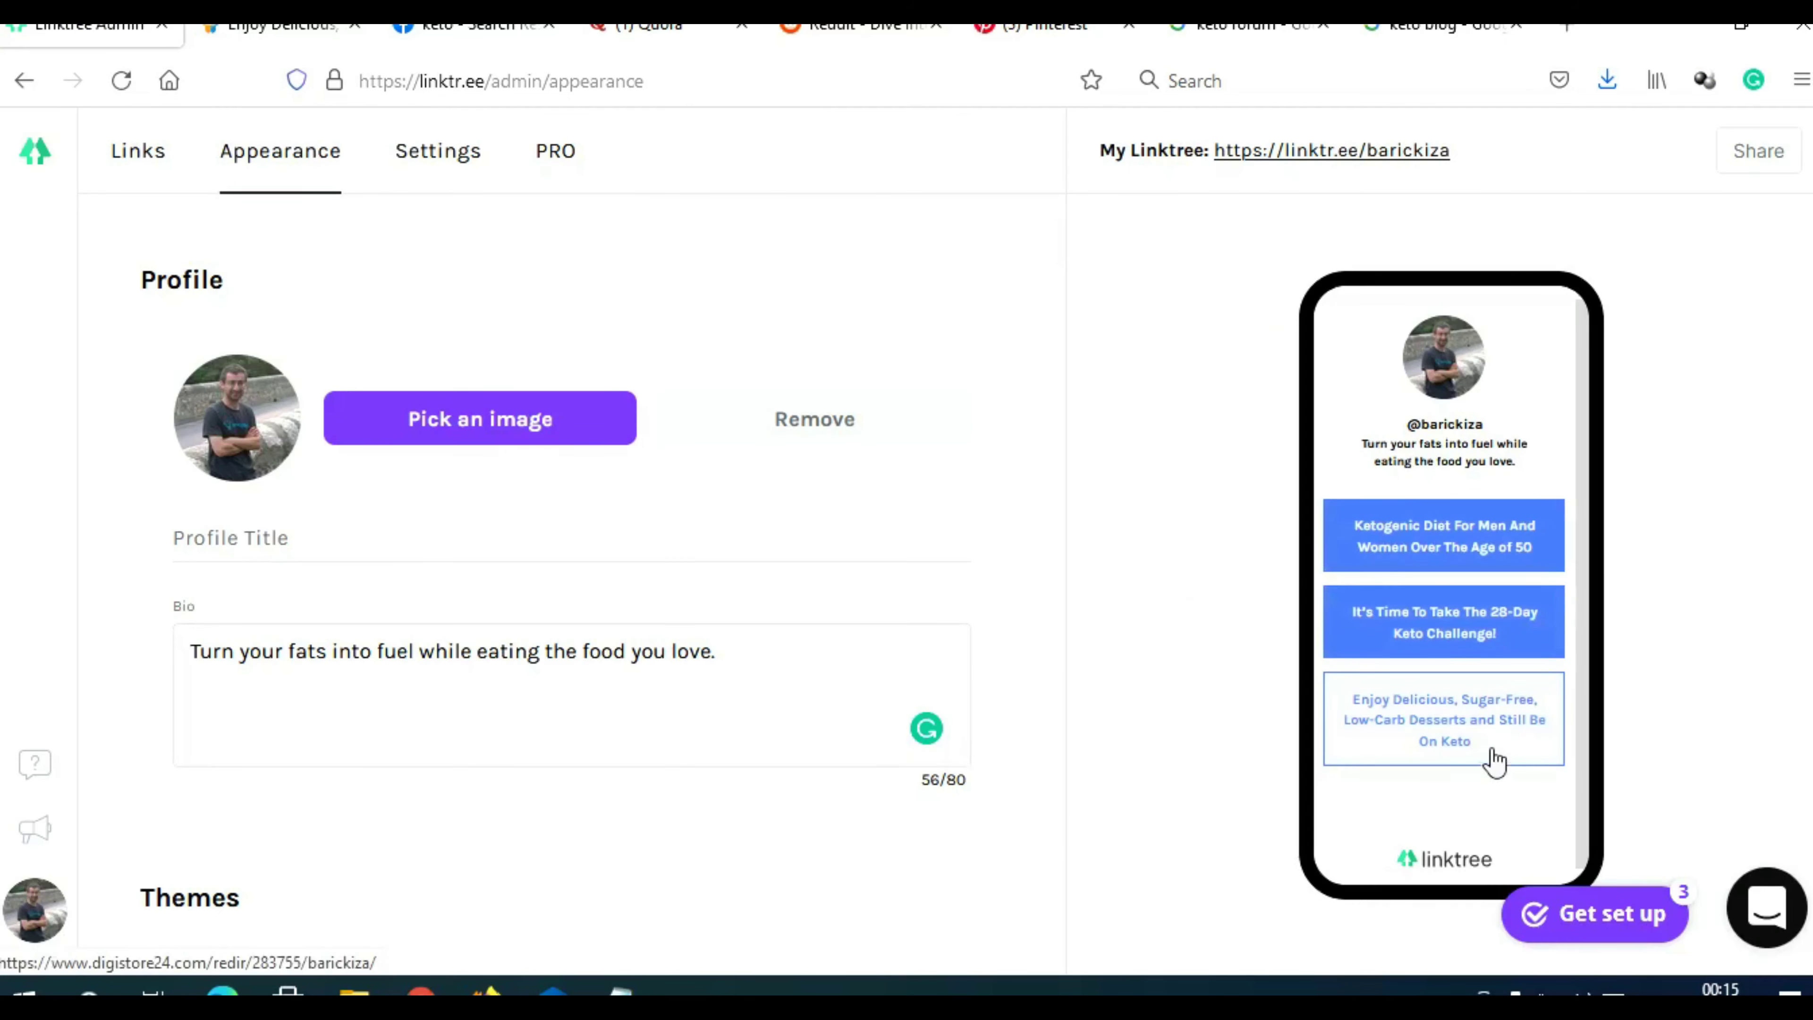